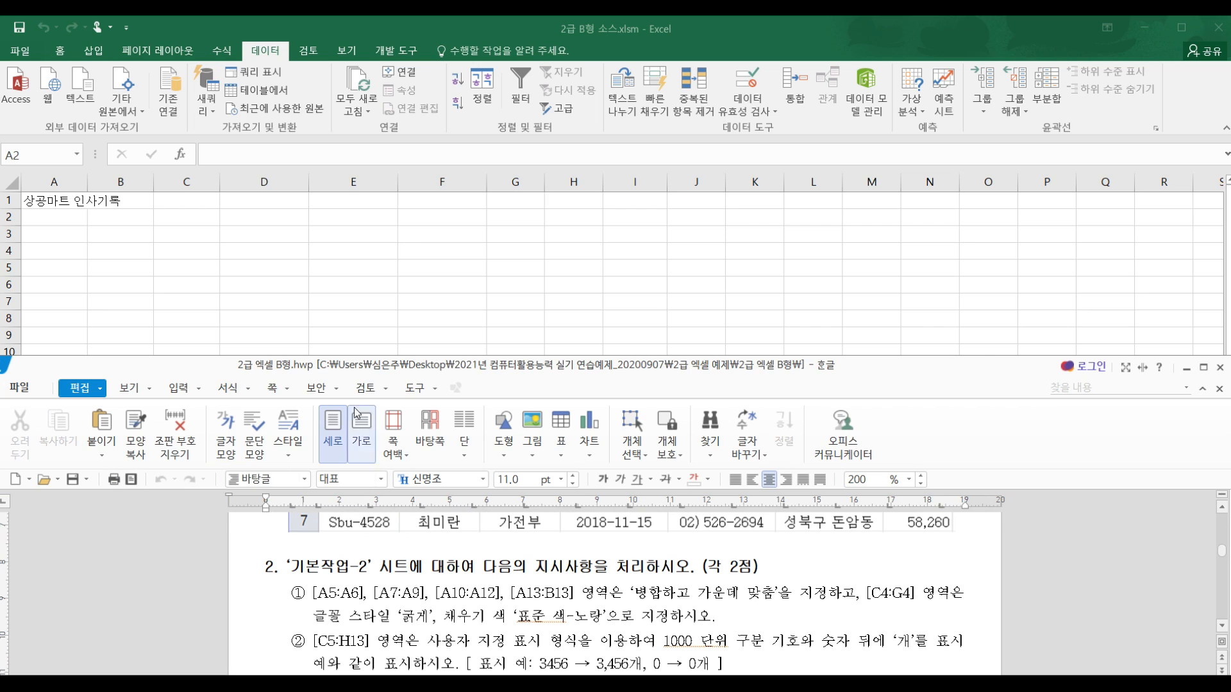
# Step: On the 기본작업-2 sheet, merge and center the ranges A5:A6, A7:A9, A10:A12 and A13:B13
pyautogui.click(168, 491)
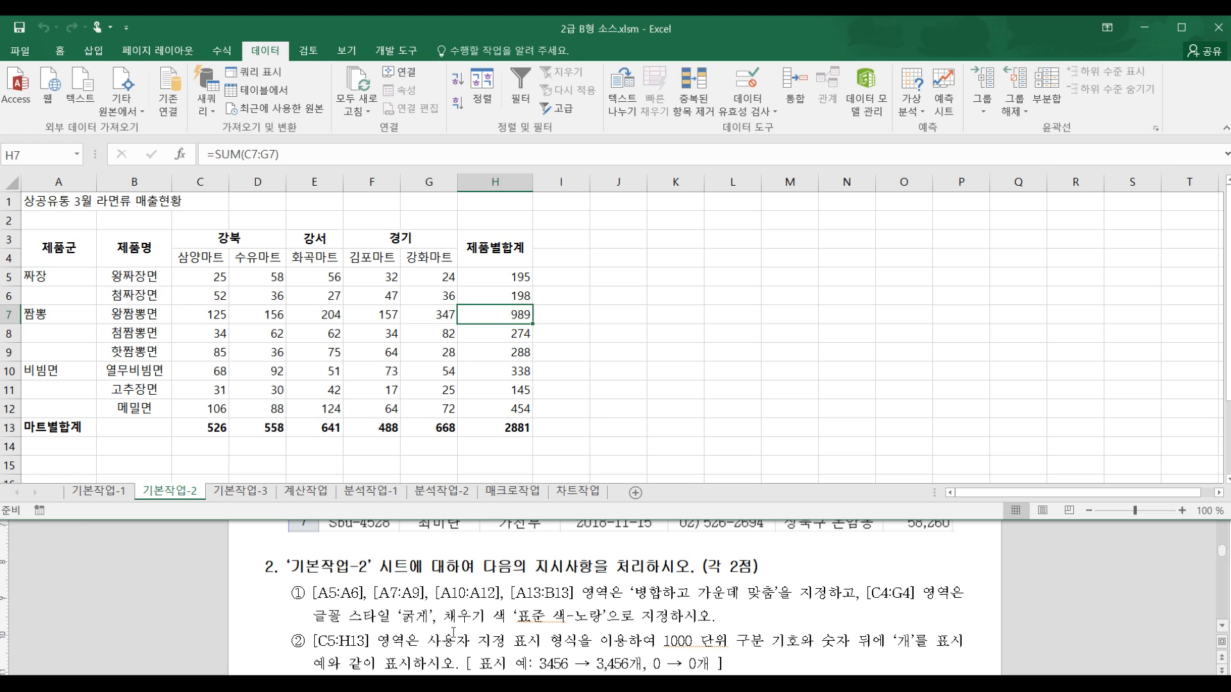
pyautogui.moveTo(75, 277); pyautogui.dragTo(89, 296)
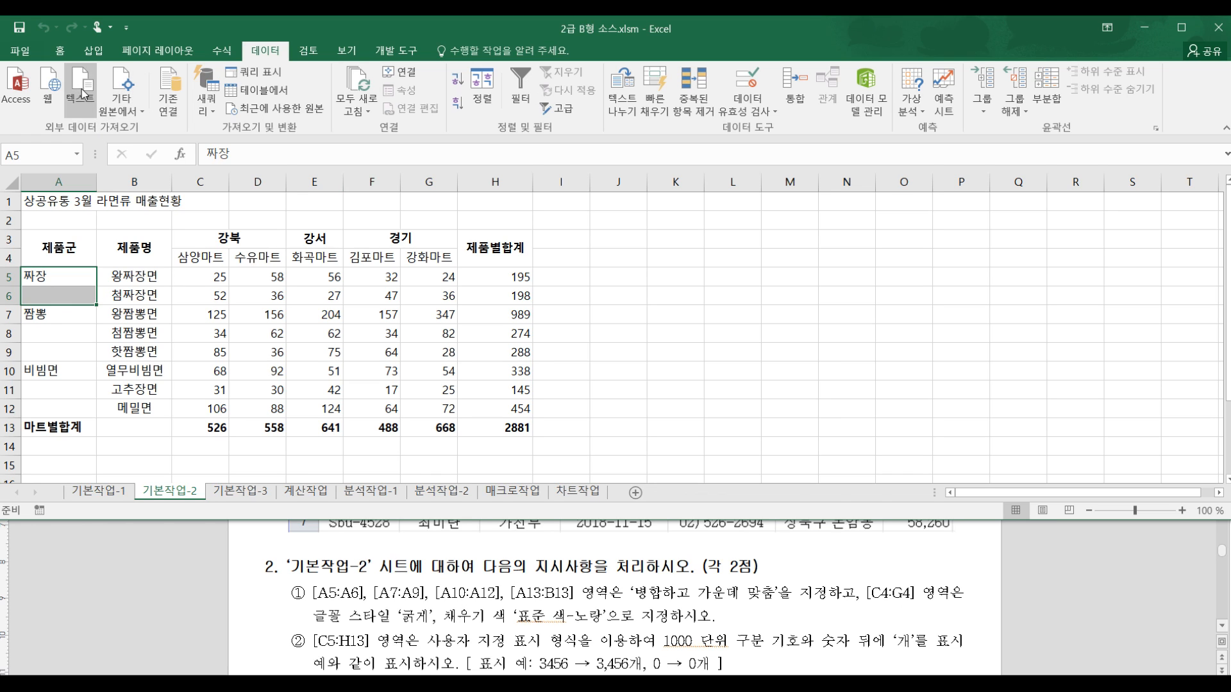
pyautogui.click(59, 50)
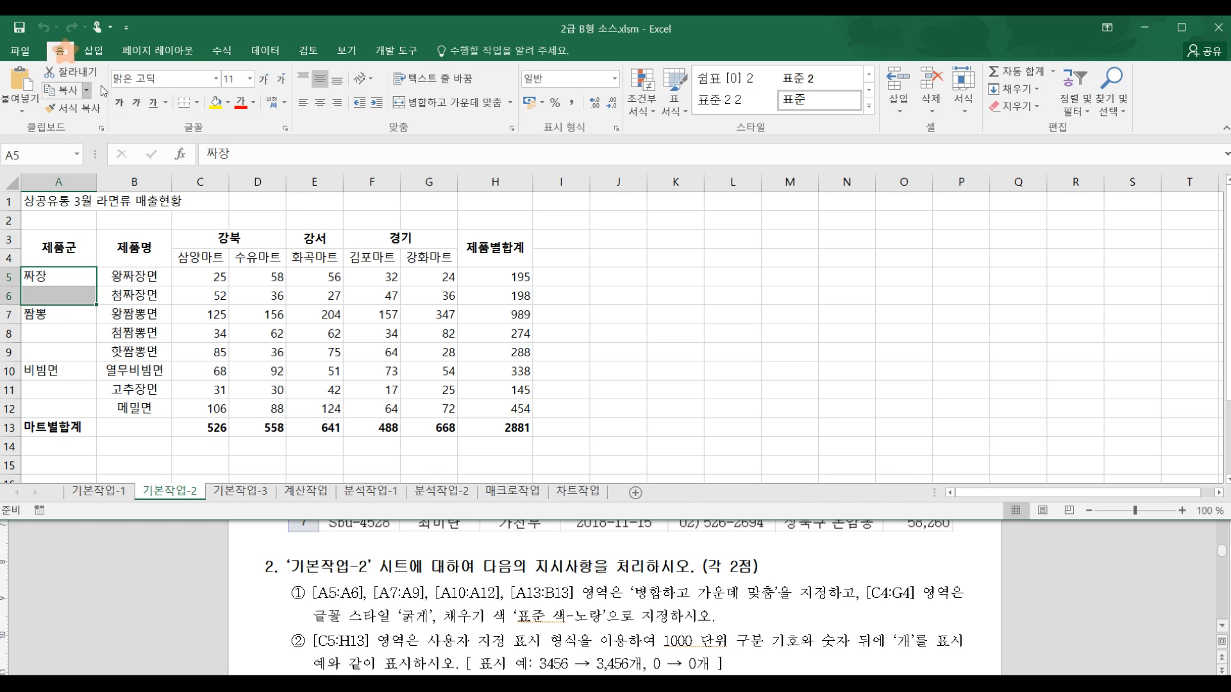
pyautogui.click(453, 102)
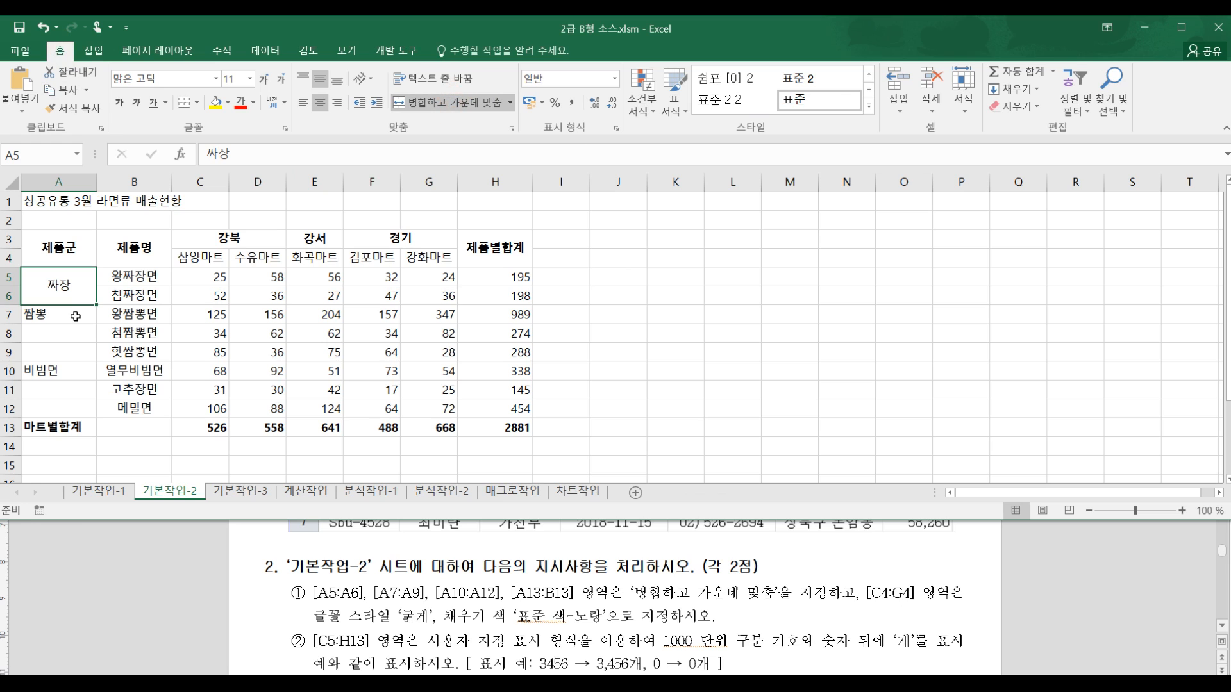
pyautogui.moveTo(76, 316); pyautogui.dragTo(70, 352)
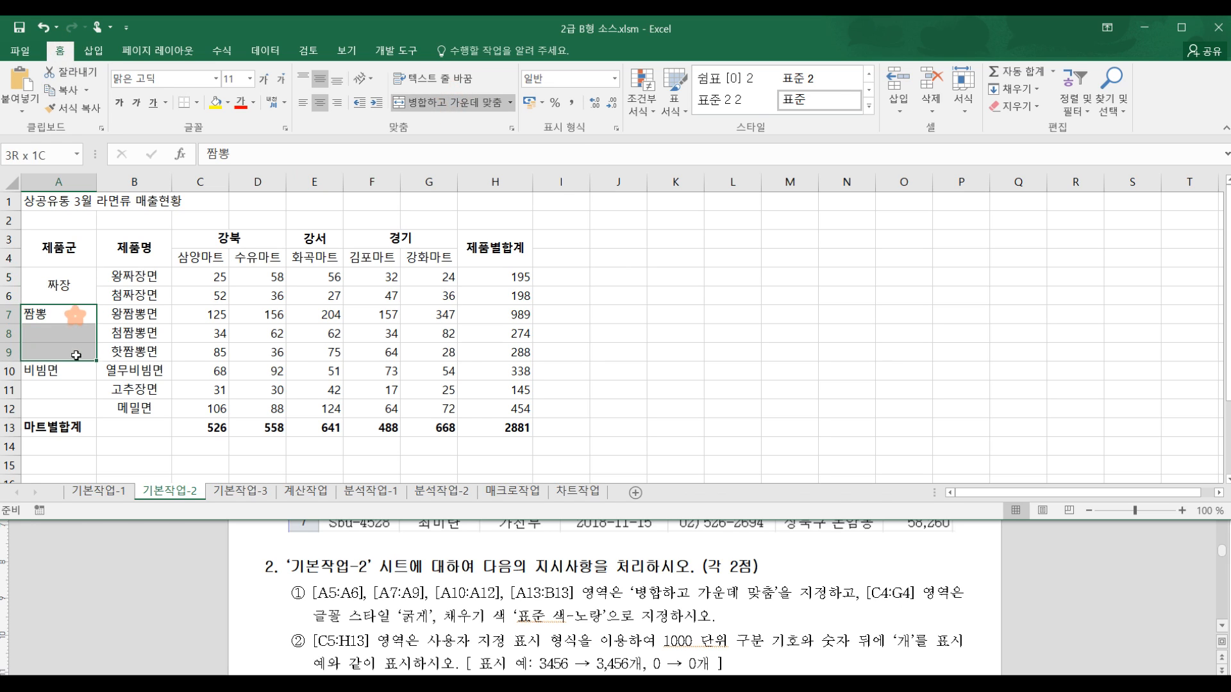
pyautogui.click(437, 99)
pyautogui.moveTo(66, 369); pyautogui.dragTo(64, 410)
pyautogui.click(436, 102)
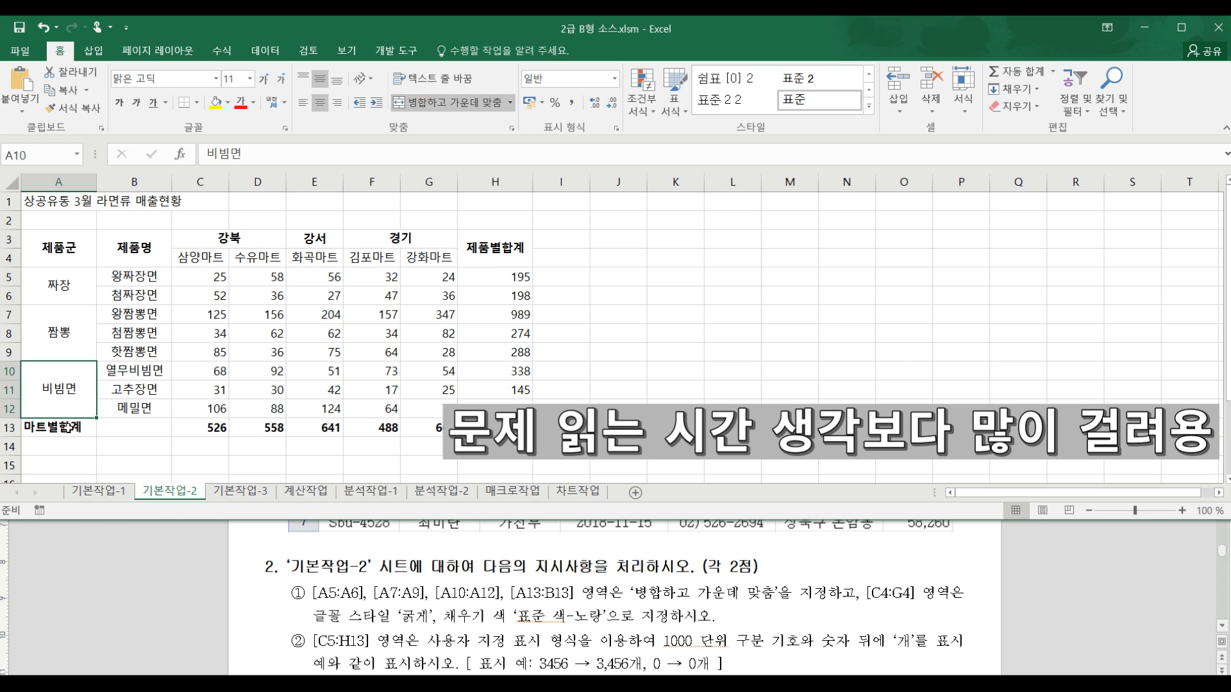
pyautogui.moveTo(64, 427); pyautogui.dragTo(134, 427)
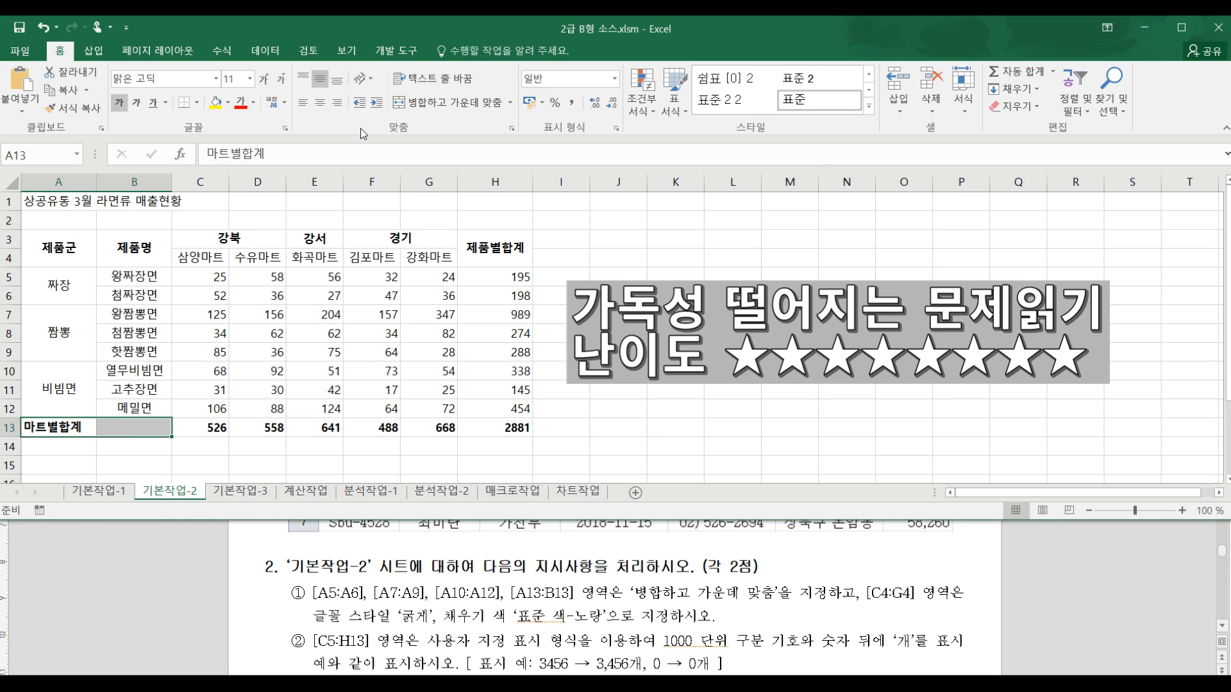
pyautogui.click(439, 104)
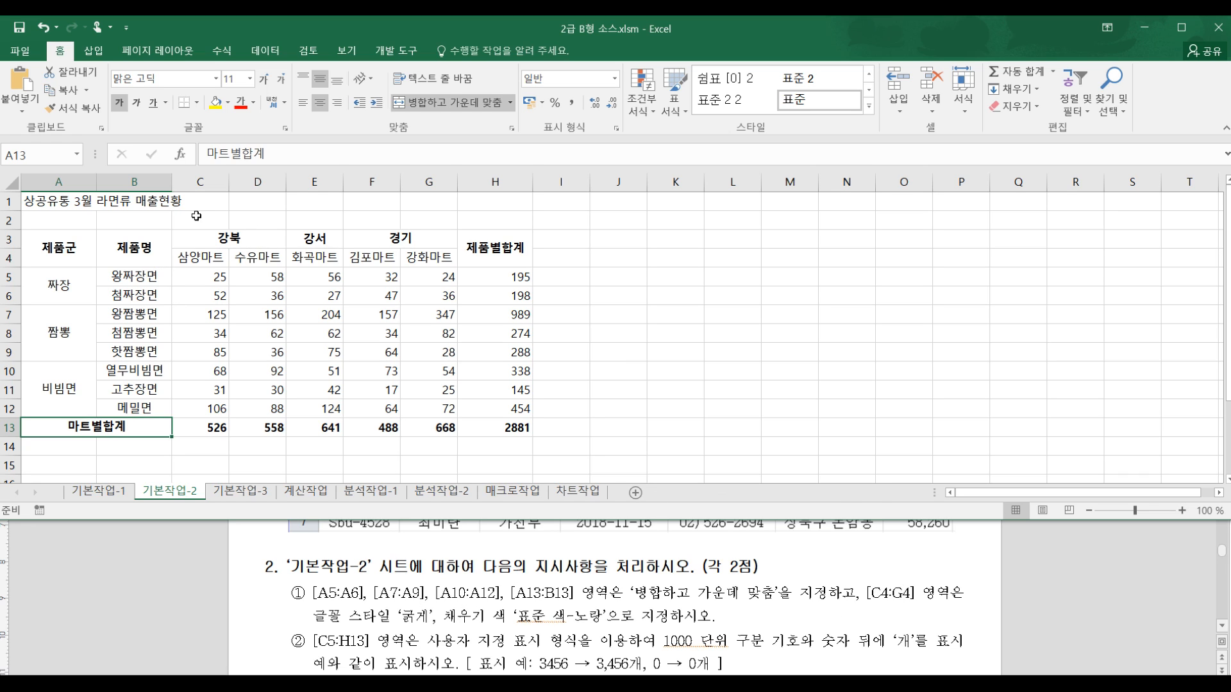
# Step: Make the store names in C4:G4 bold and fill their cells with standard yellow
pyautogui.moveTo(201, 258); pyautogui.dragTo(431, 261)
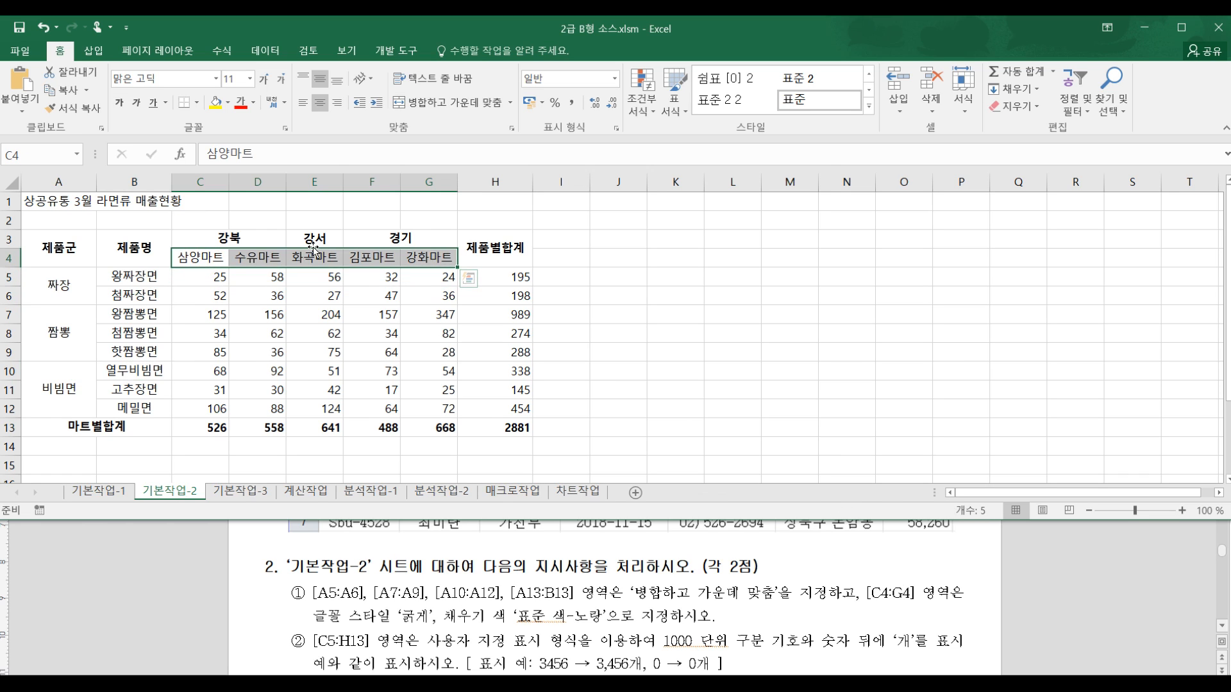
pyautogui.click(127, 103)
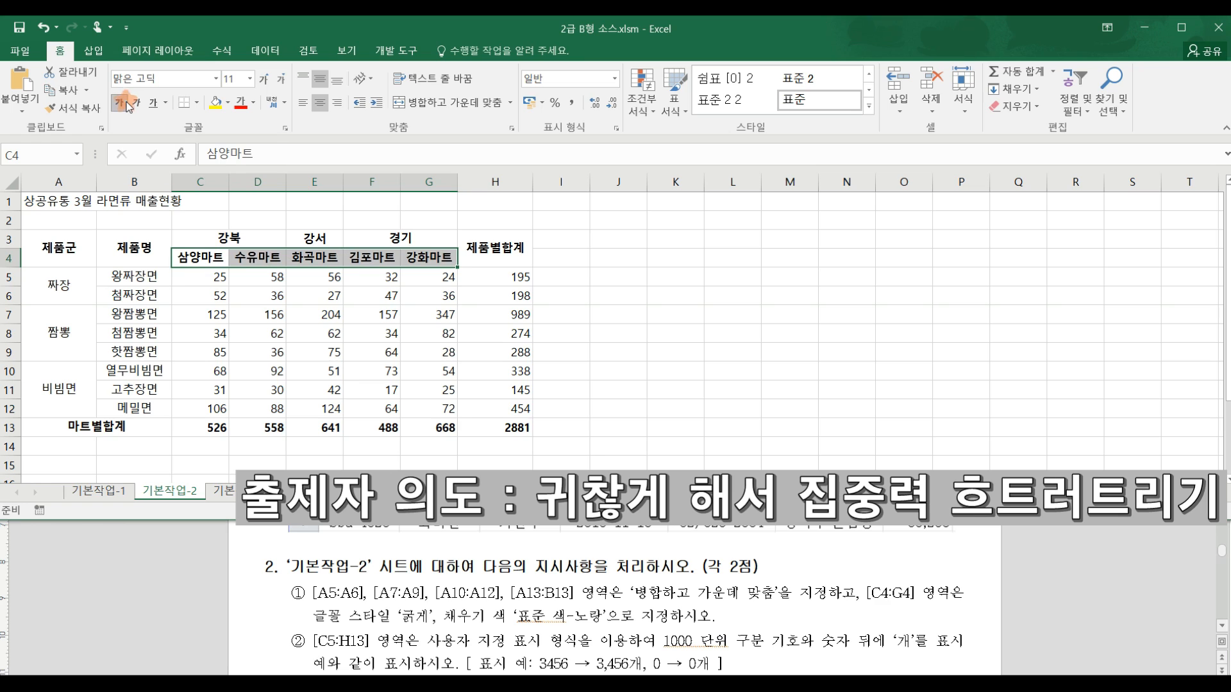
pyautogui.click(215, 103)
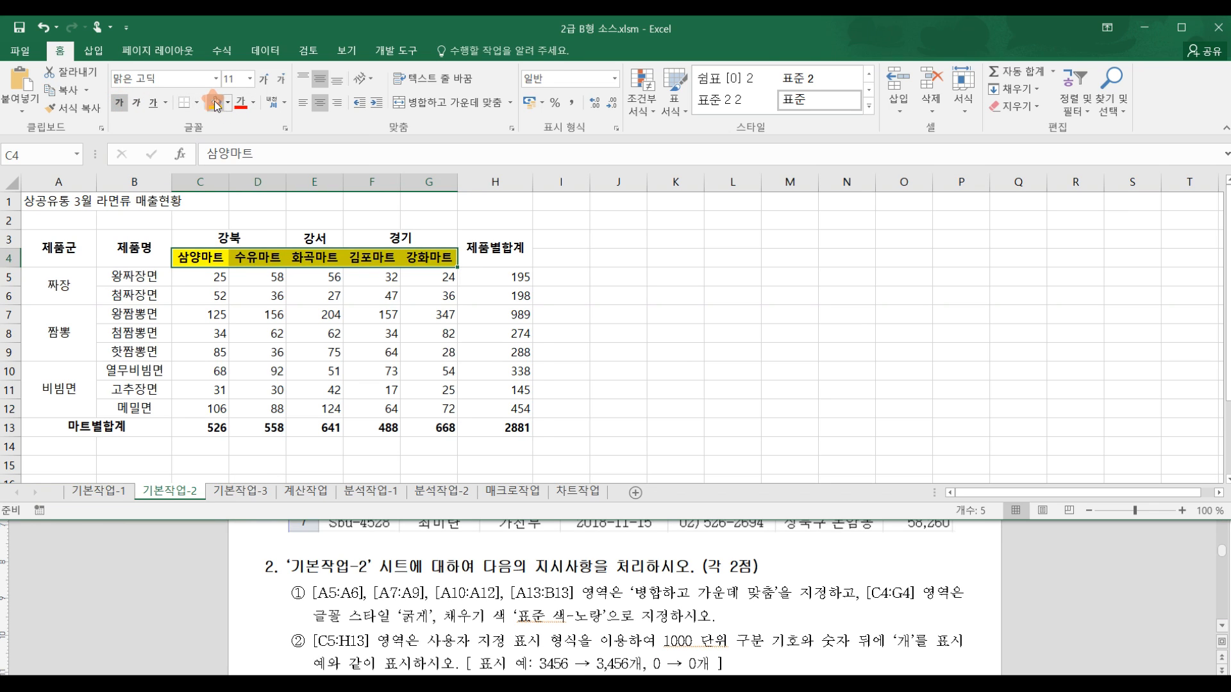
pyautogui.click(335, 278)
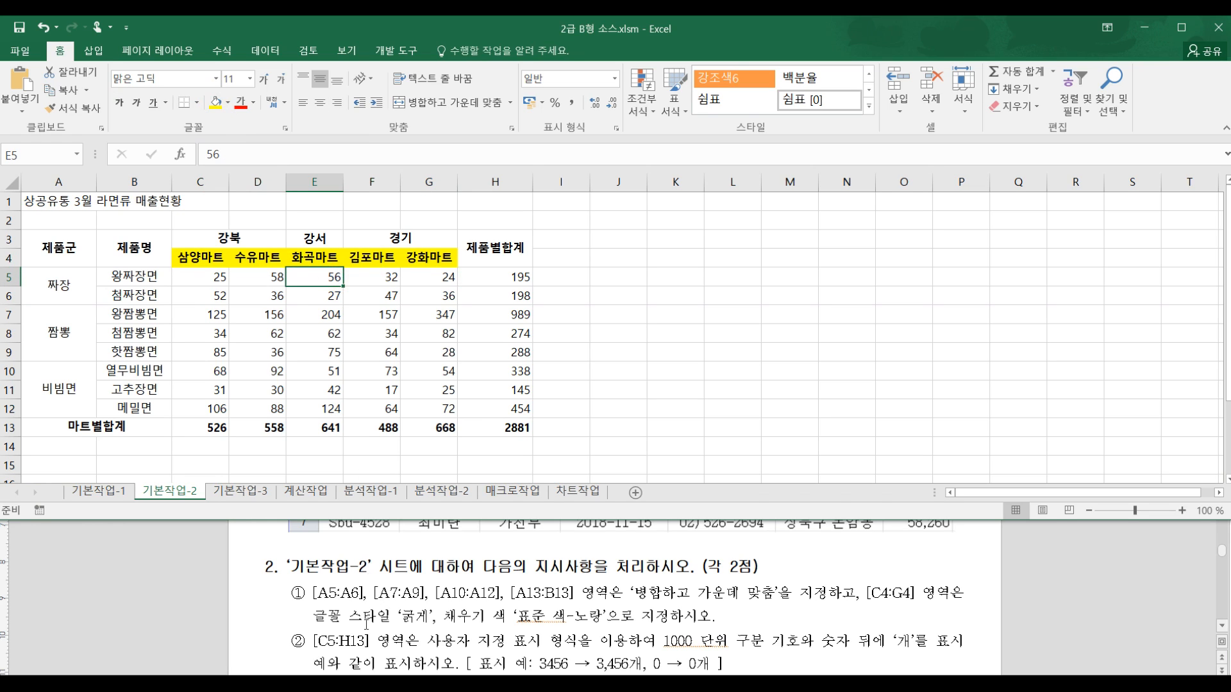
# Step: Apply the custom number format #,##0"개" to the product quantities and totals in C5:H12
pyautogui.click(200, 277)
pyautogui.moveTo(201, 276); pyautogui.dragTo(496, 401)
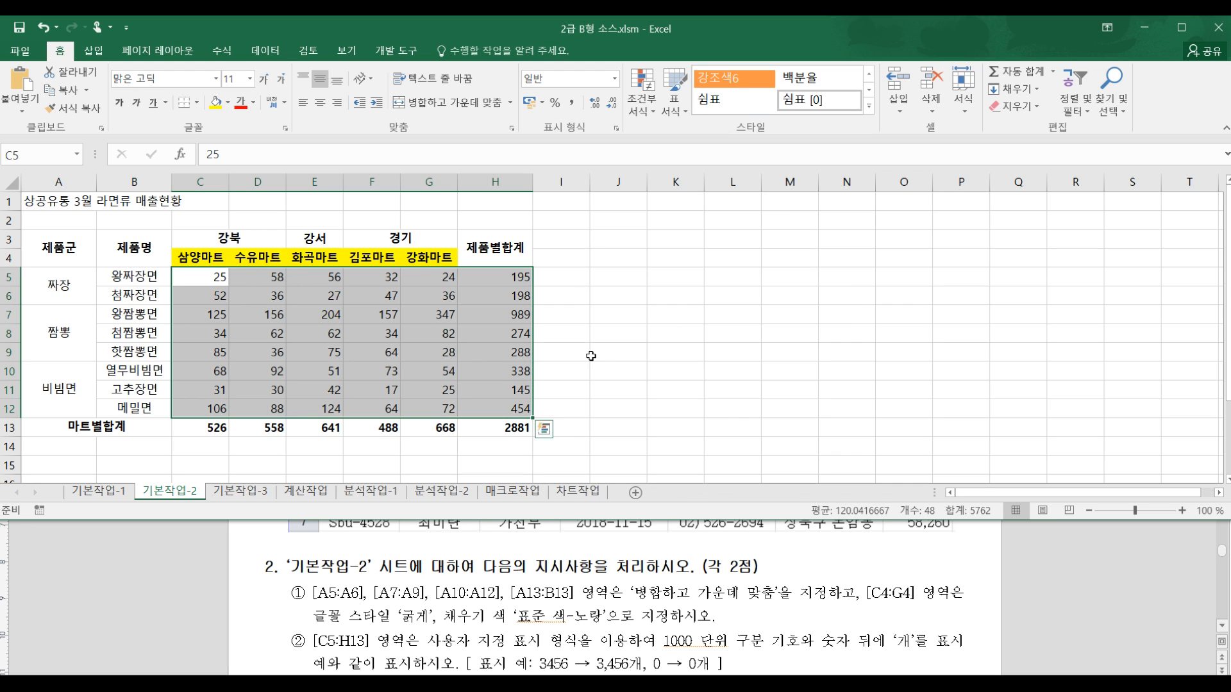
pyautogui.hotkey('ctrl', '1')
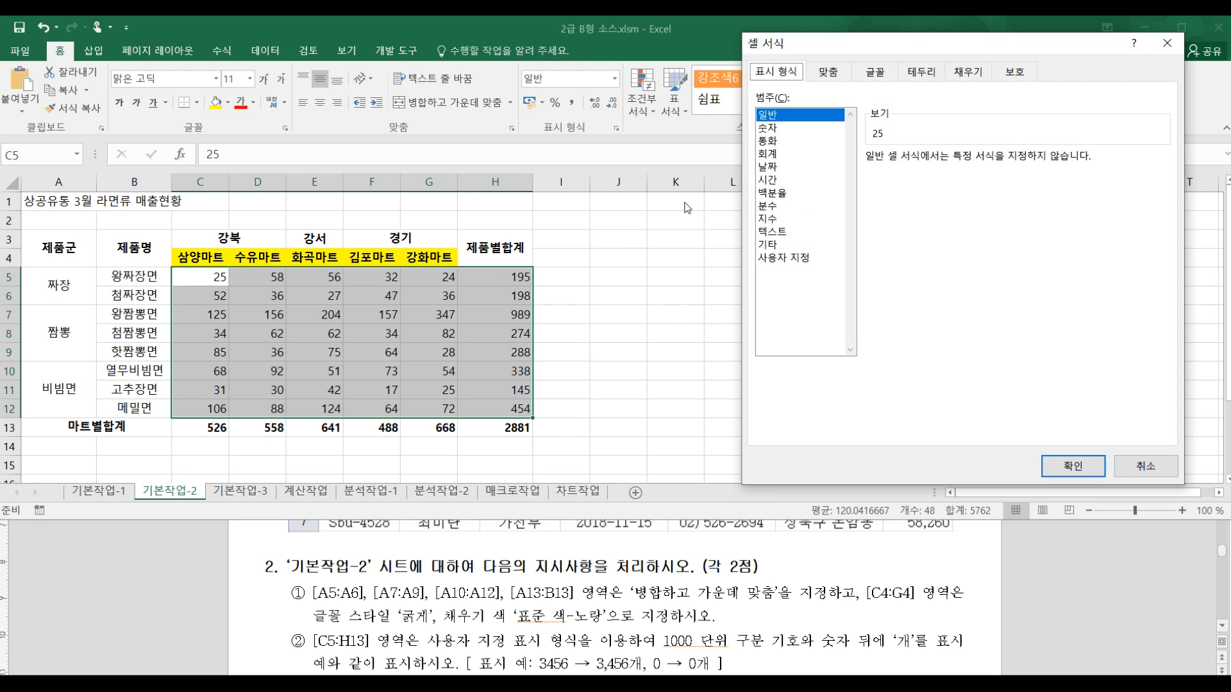
pyautogui.click(788, 259)
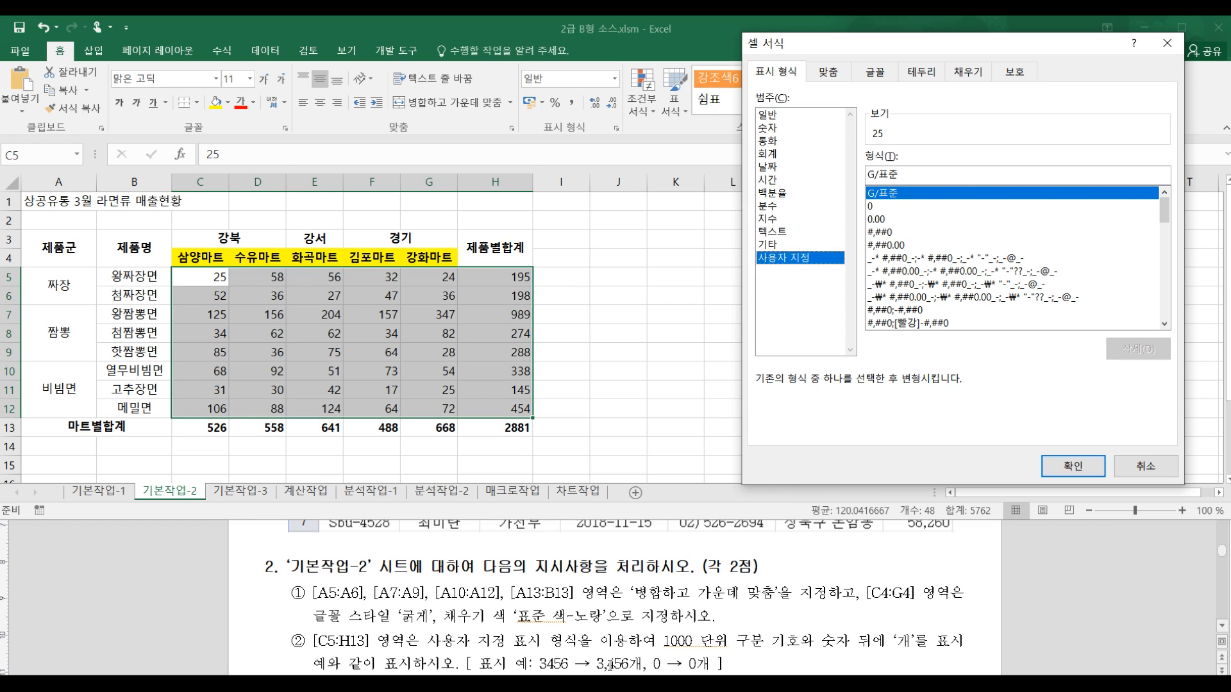
pyautogui.click(892, 233)
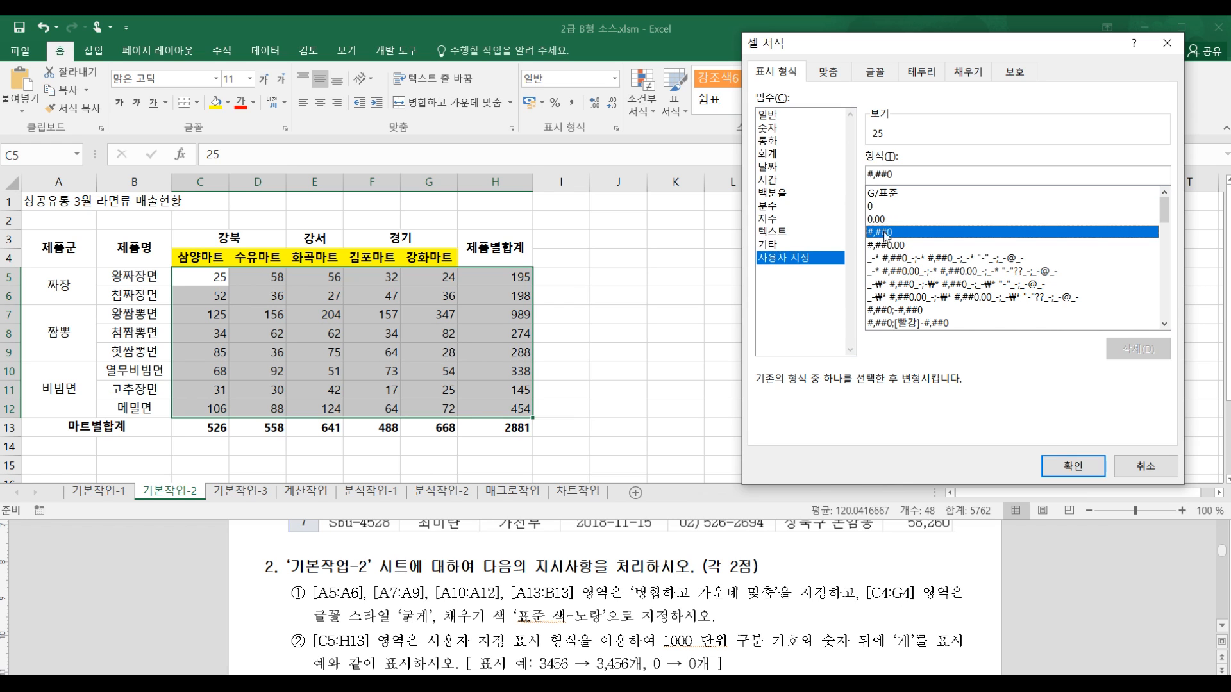
pyautogui.click(906, 171)
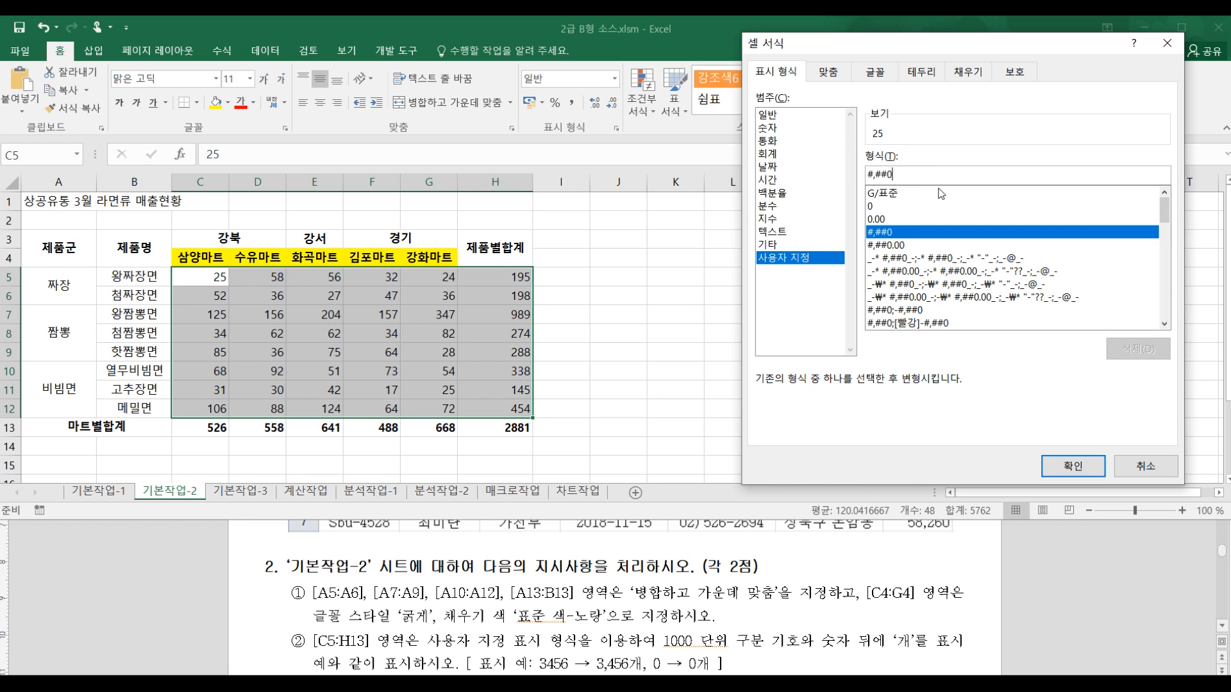
pyautogui.write('"')
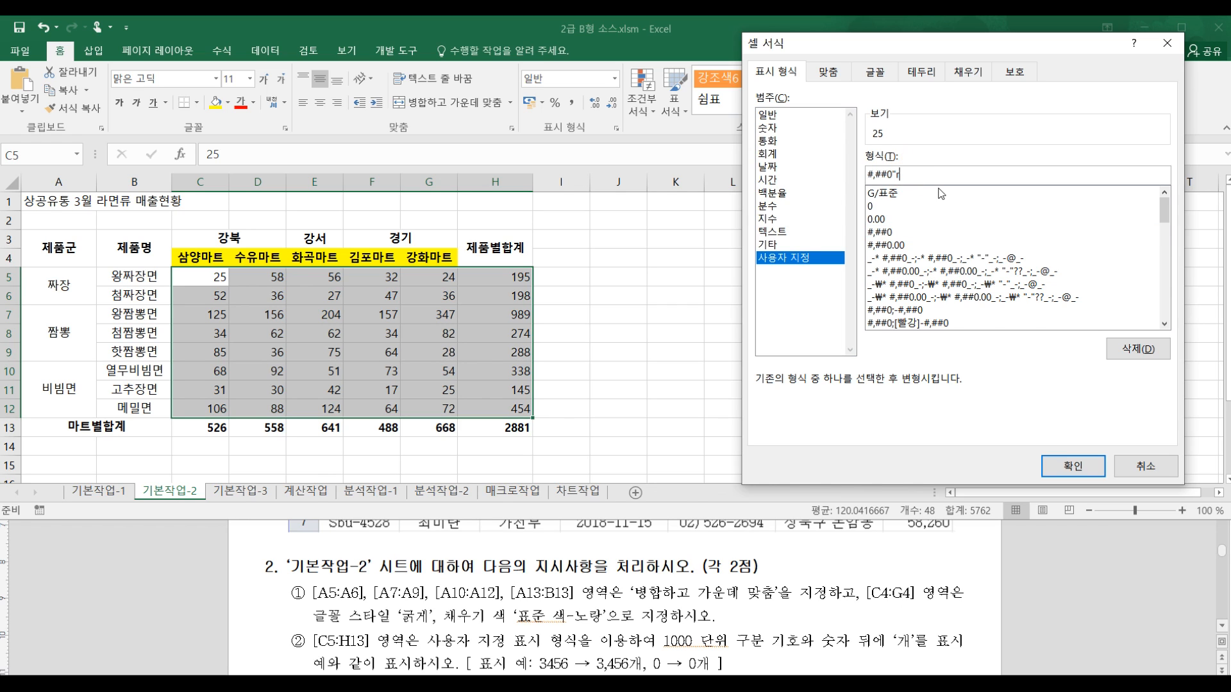
pyautogui.write('개"')
pyautogui.click(1069, 463)
pyautogui.click(505, 367)
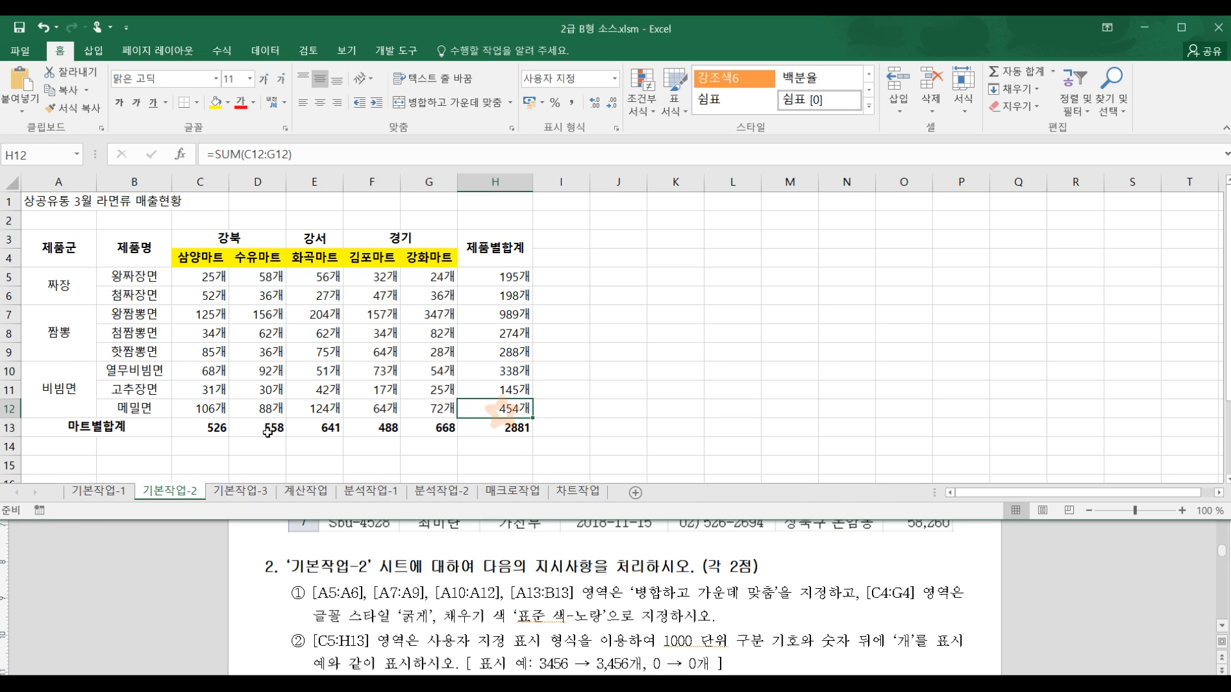
# Step: Apply the custom number format #,##0"개" to the store totals row in C13:H13
pyautogui.moveTo(198, 429); pyautogui.dragTo(533, 433)
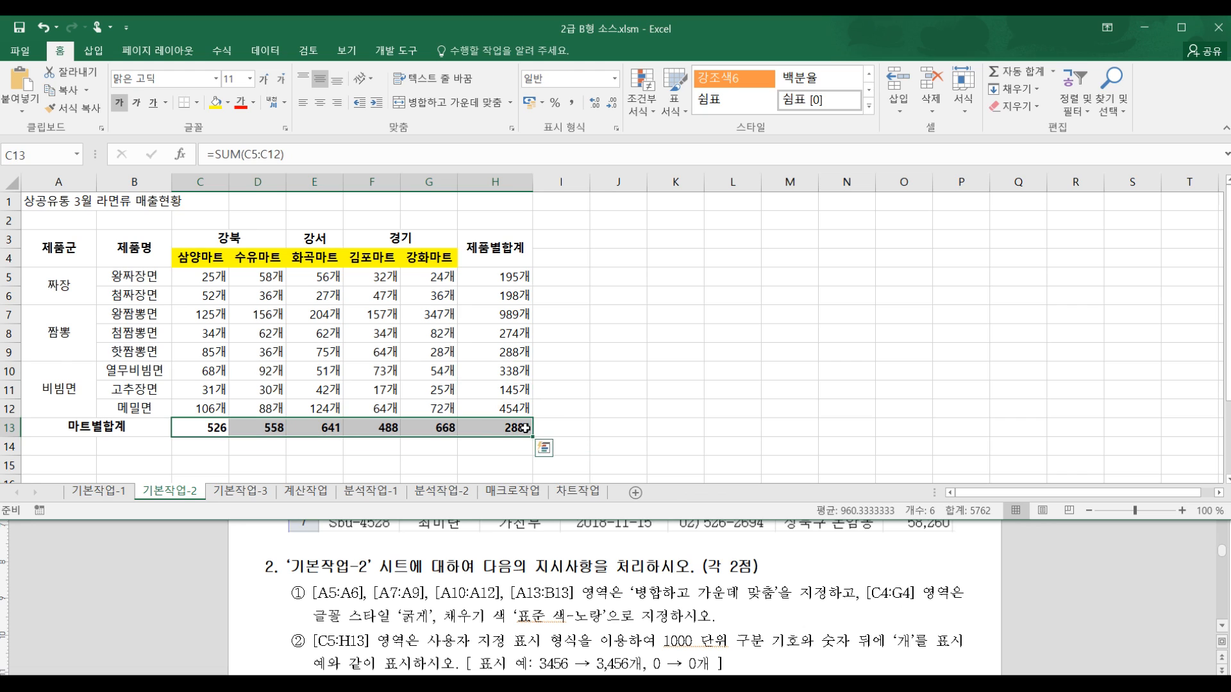
pyautogui.hotkey('ctrl', '1')
pyautogui.click(804, 258)
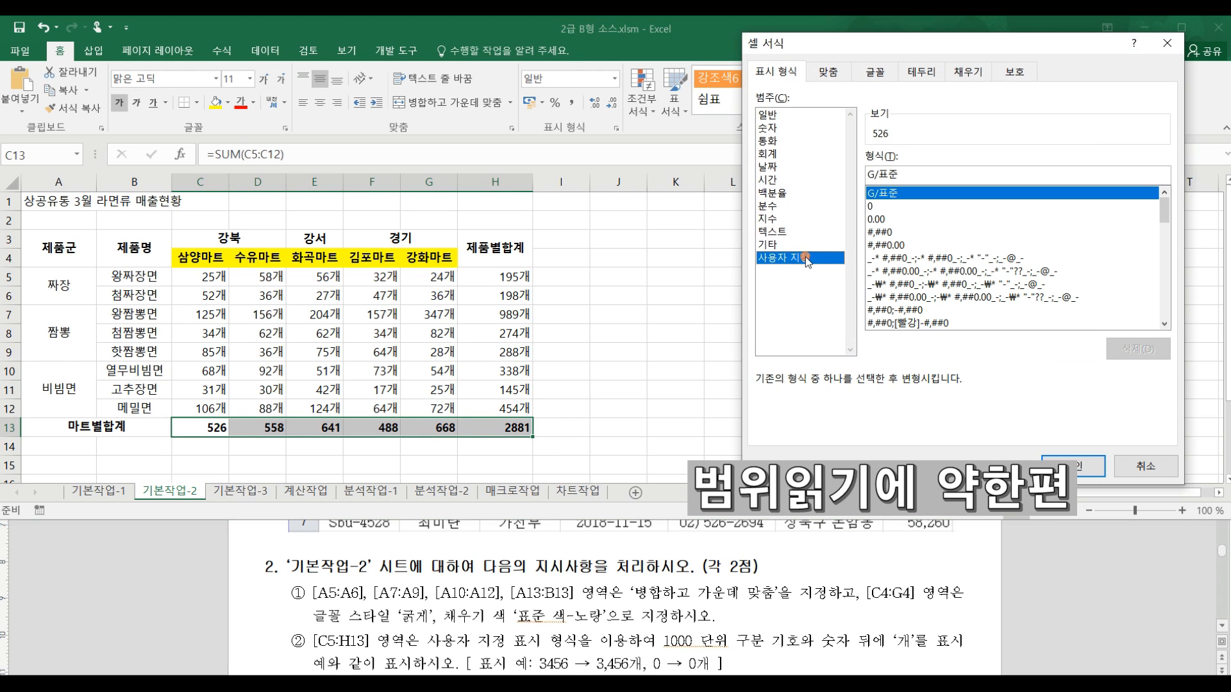
pyautogui.click(910, 232)
pyautogui.click(930, 178)
pyautogui.write('개')
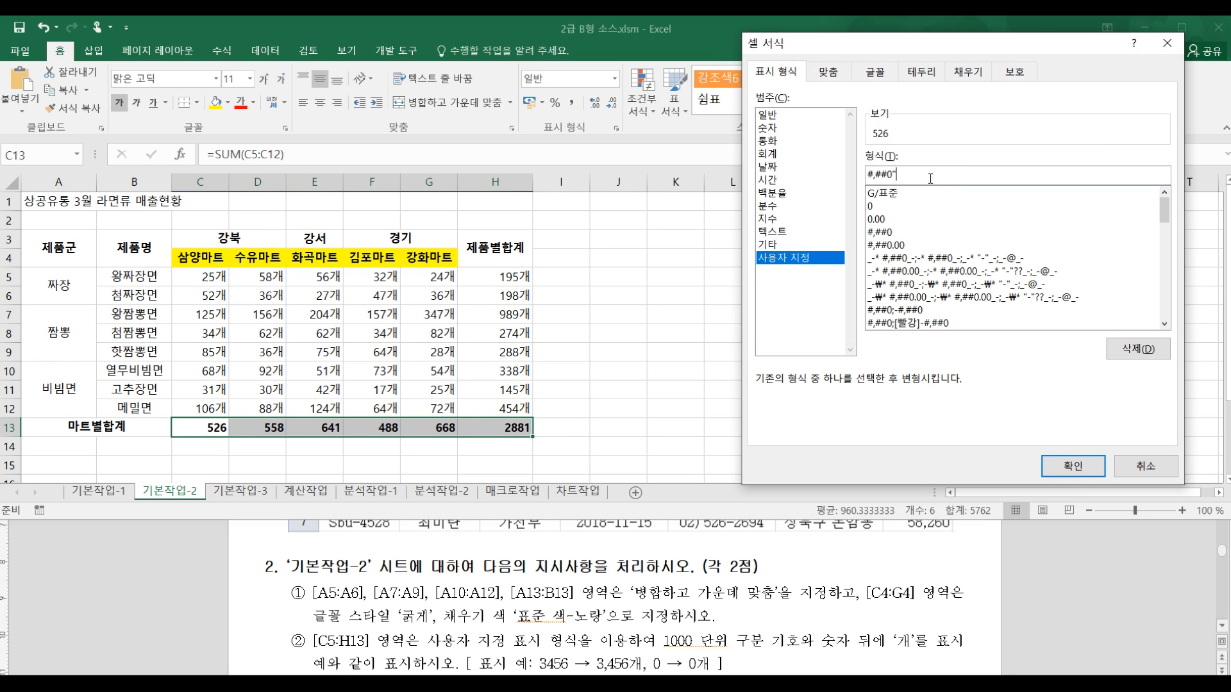
pyautogui.press('Return')
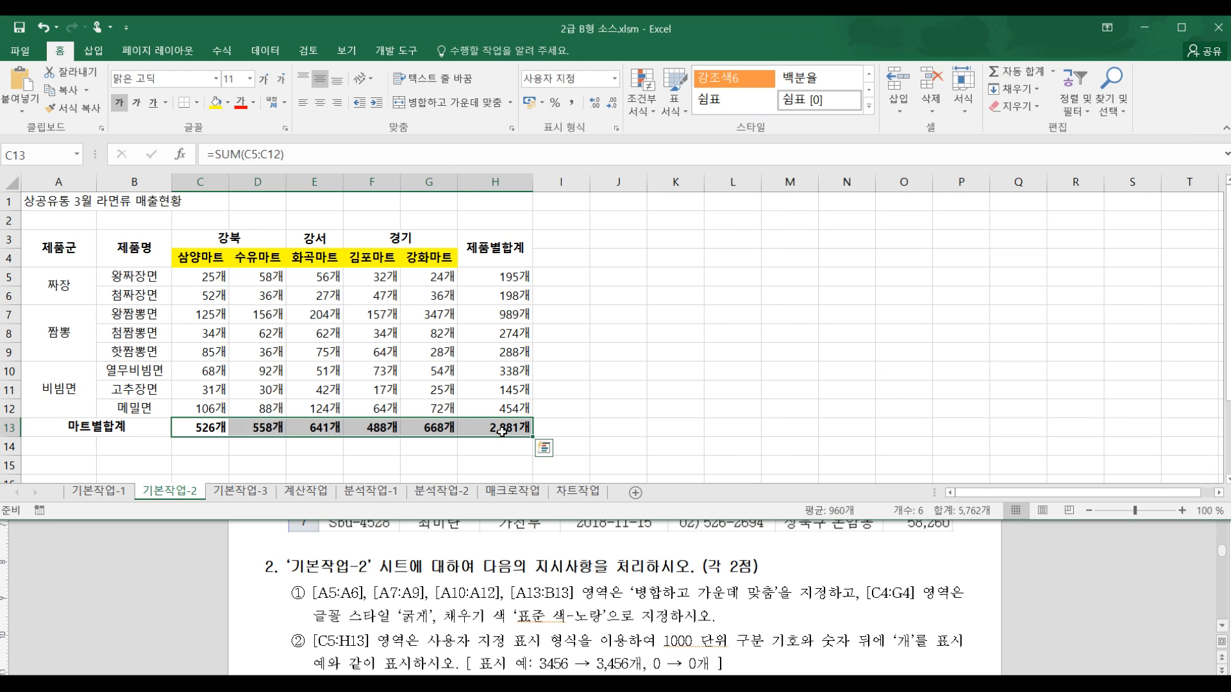
pyautogui.click(510, 428)
# Step: Check the next instructions in the Hangul document, then back in Excel choose thin outline and inside borders for A3:H13
pyautogui.click(503, 625)
pyautogui.scroll(-3, 503, 624)
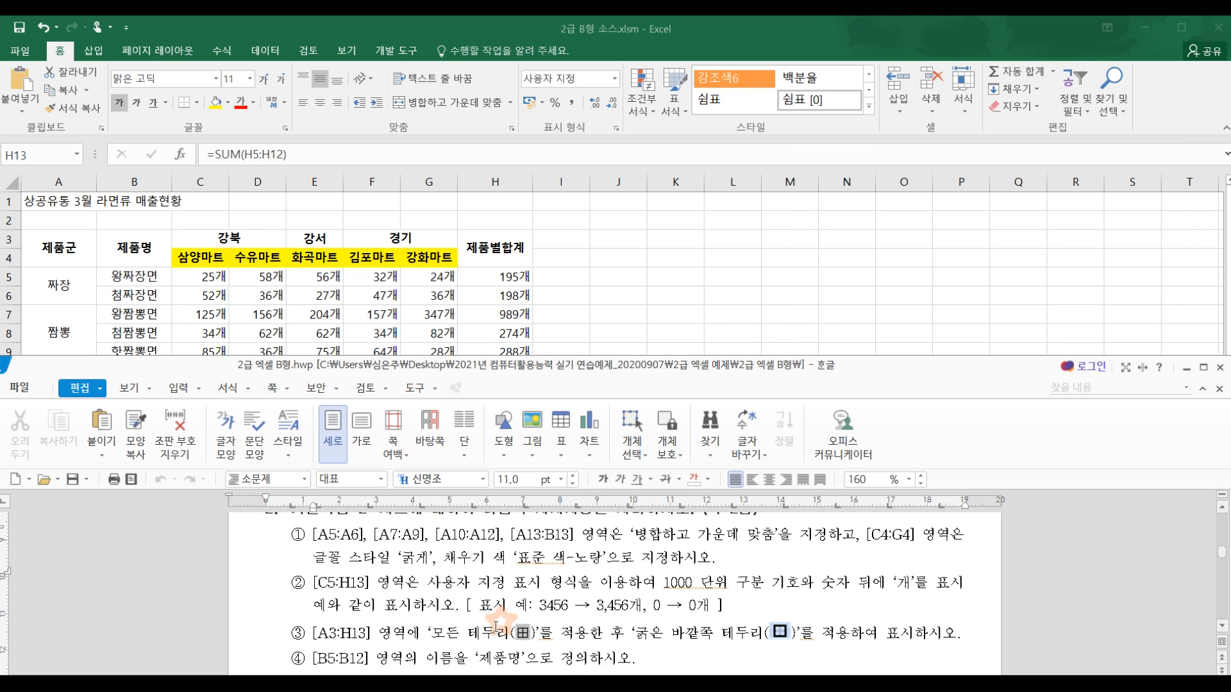
pyautogui.hotkey('alt', 'Tab')
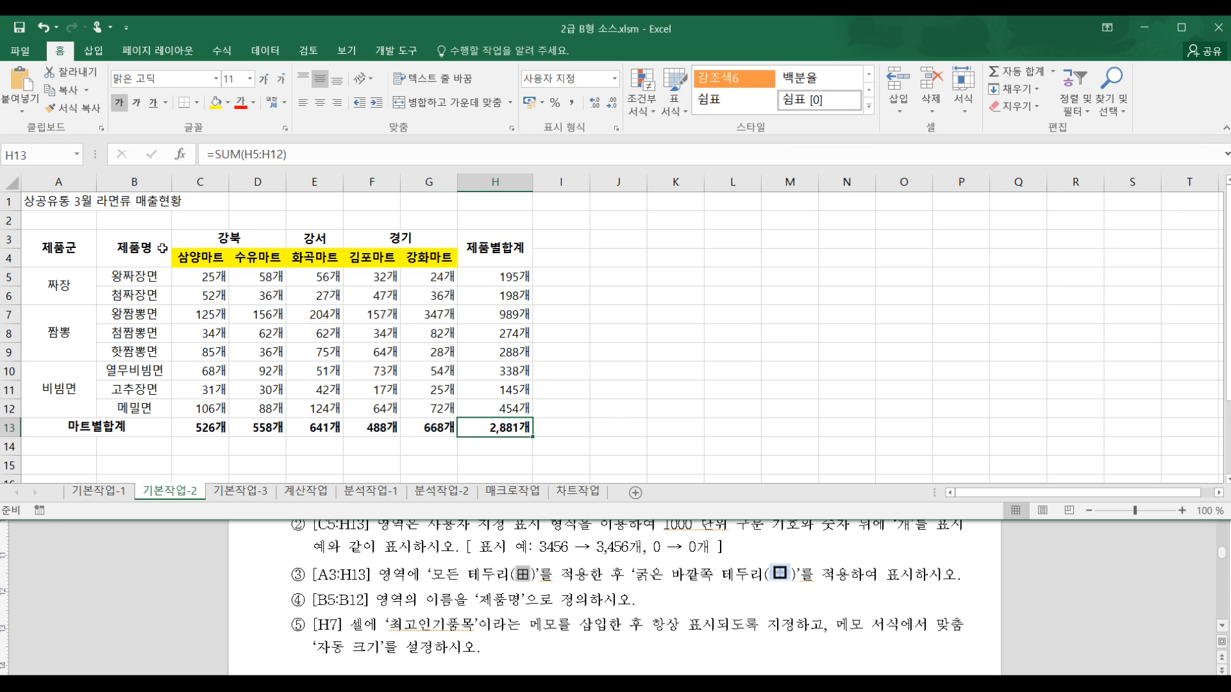
pyautogui.moveTo(55, 241); pyautogui.dragTo(479, 419)
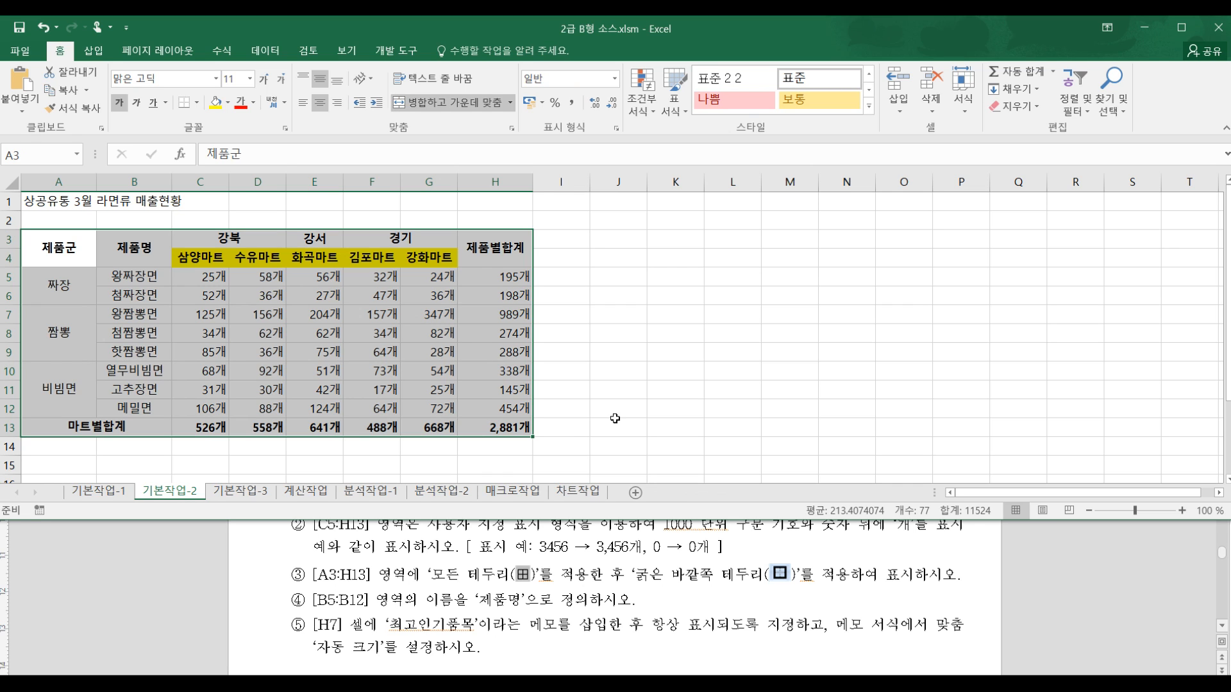
pyautogui.hotkey('ctrl', '1')
pyautogui.click(921, 72)
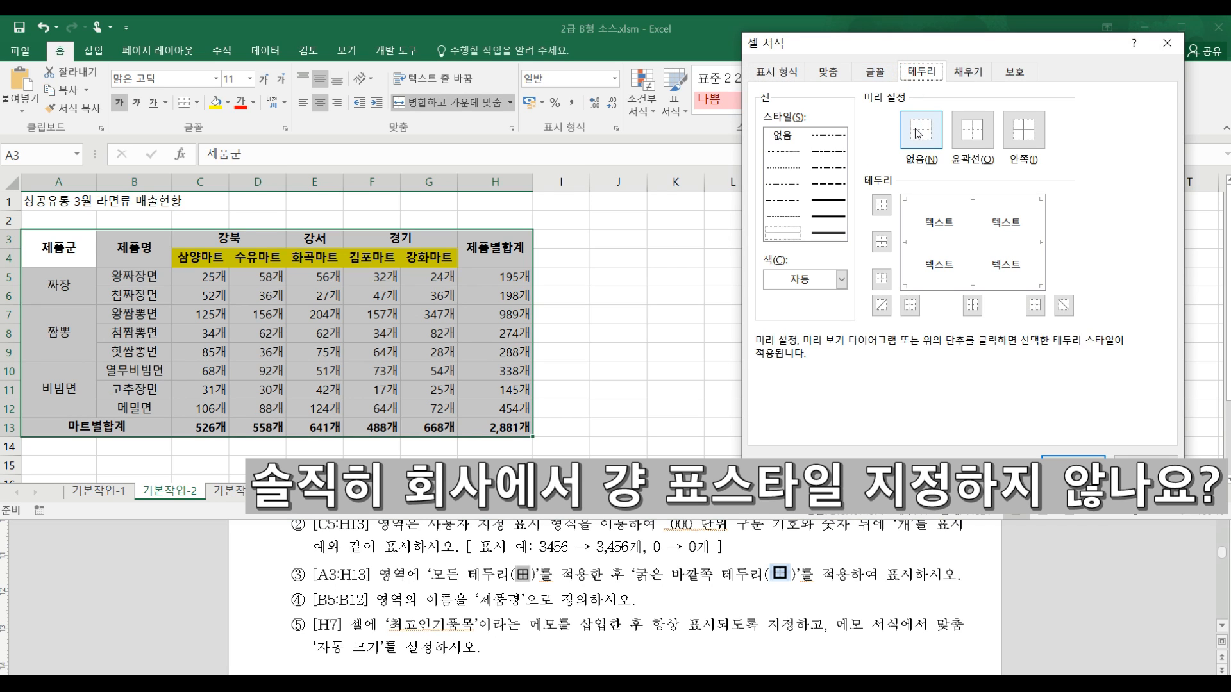
pyautogui.click(972, 130)
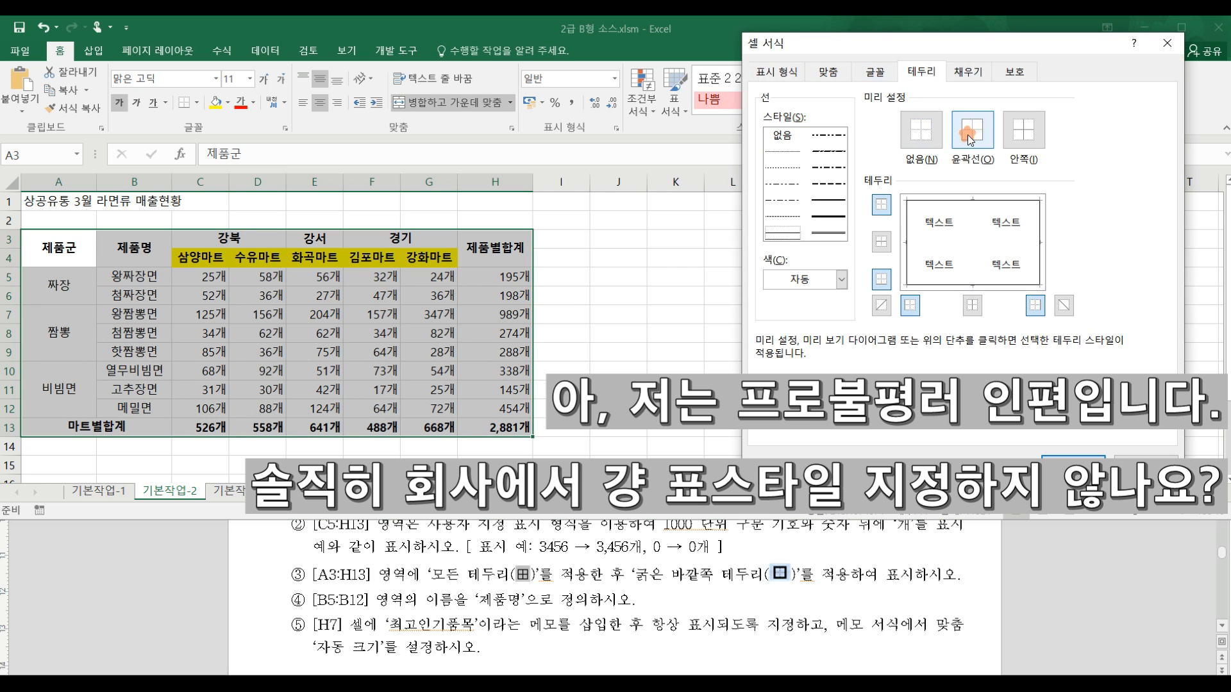
pyautogui.click(1022, 132)
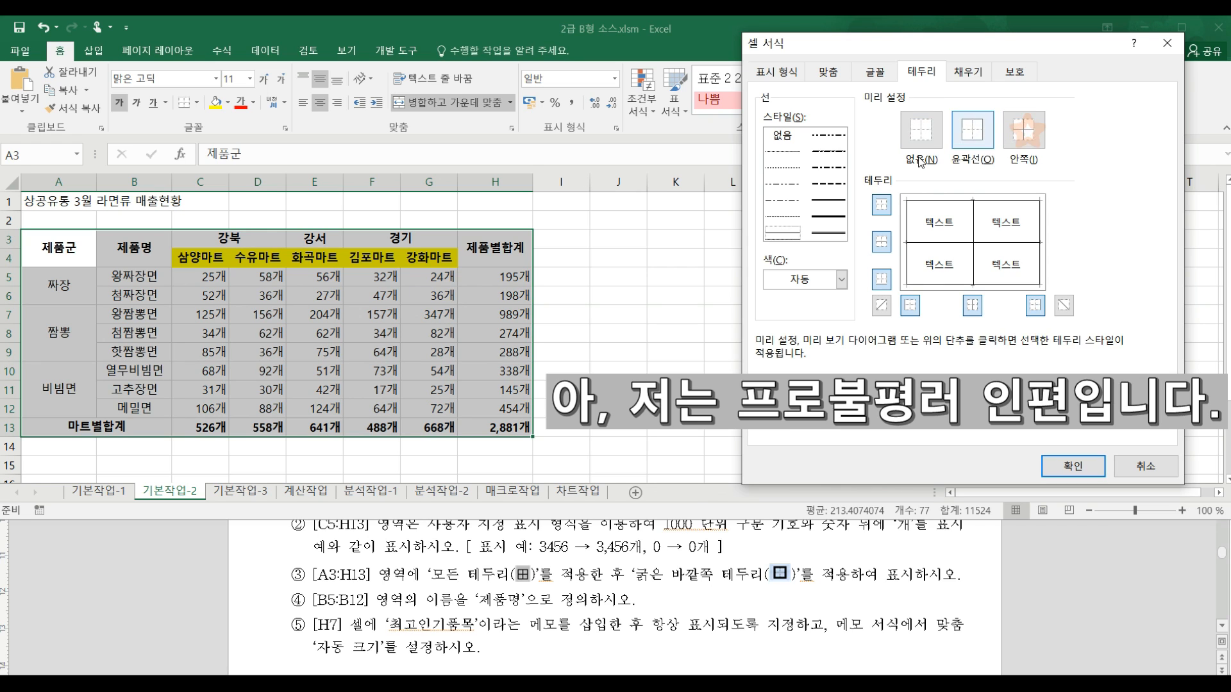
pyautogui.click(970, 138)
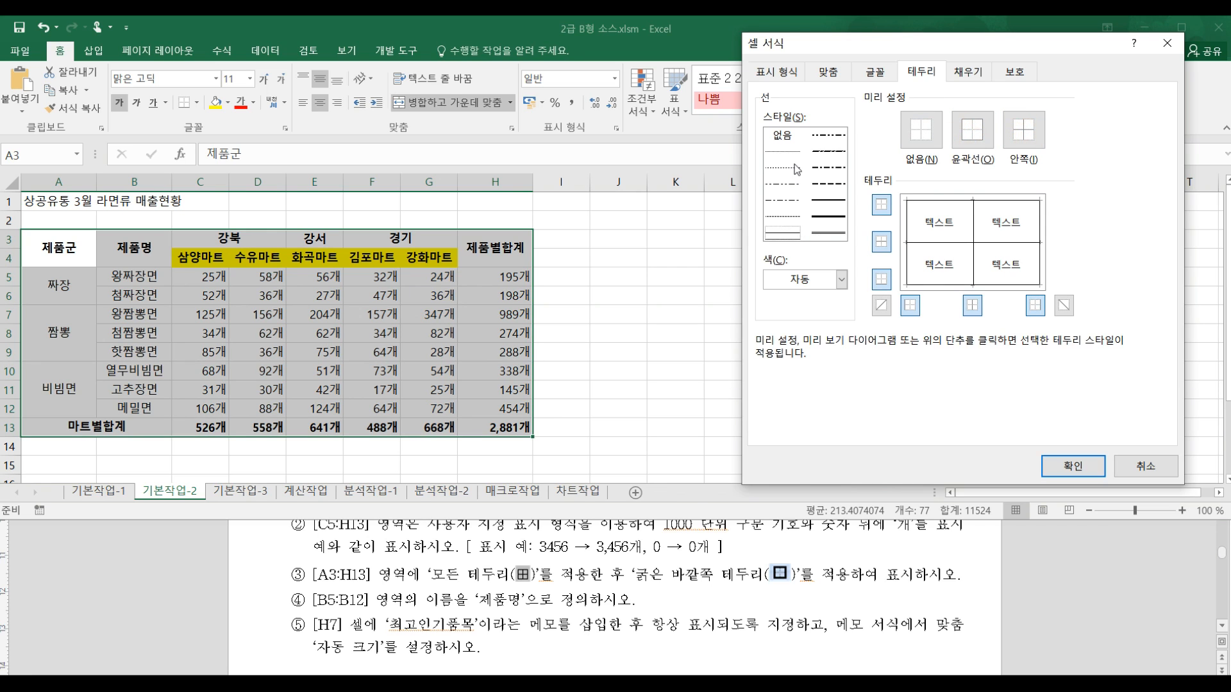
# Step: Choose a thick line for the outline of A3:H13 and apply the border settings
pyautogui.click(828, 200)
pyautogui.click(971, 131)
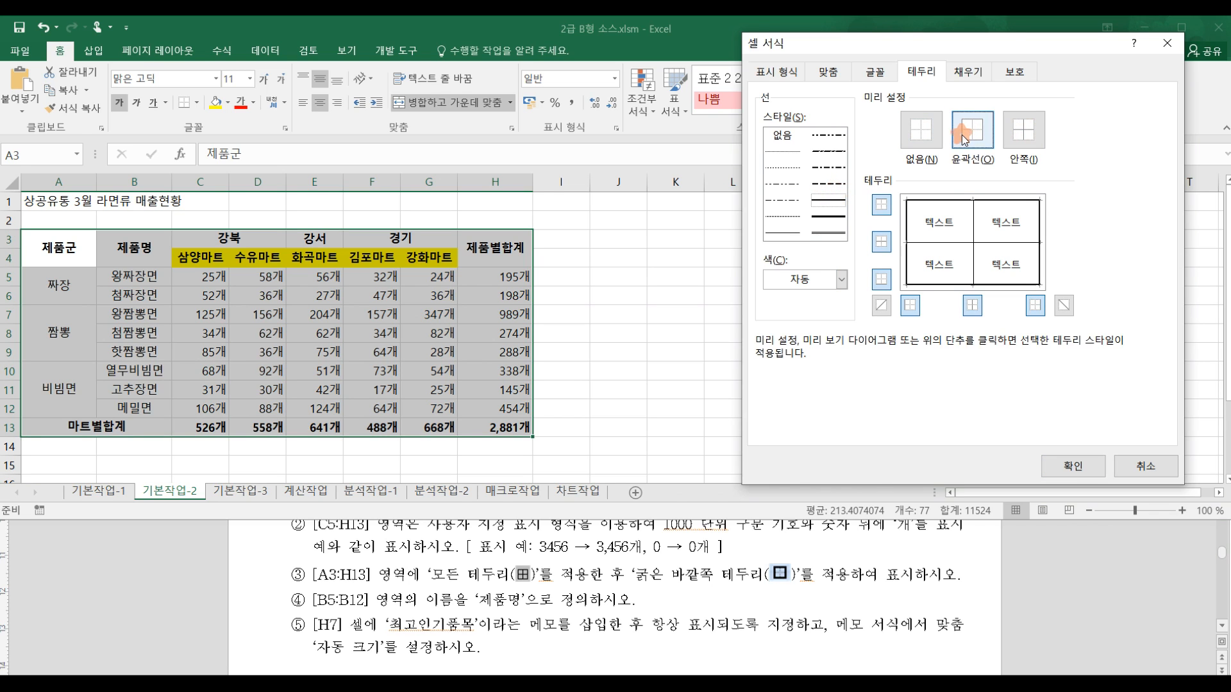
pyautogui.click(1073, 467)
pyautogui.click(615, 372)
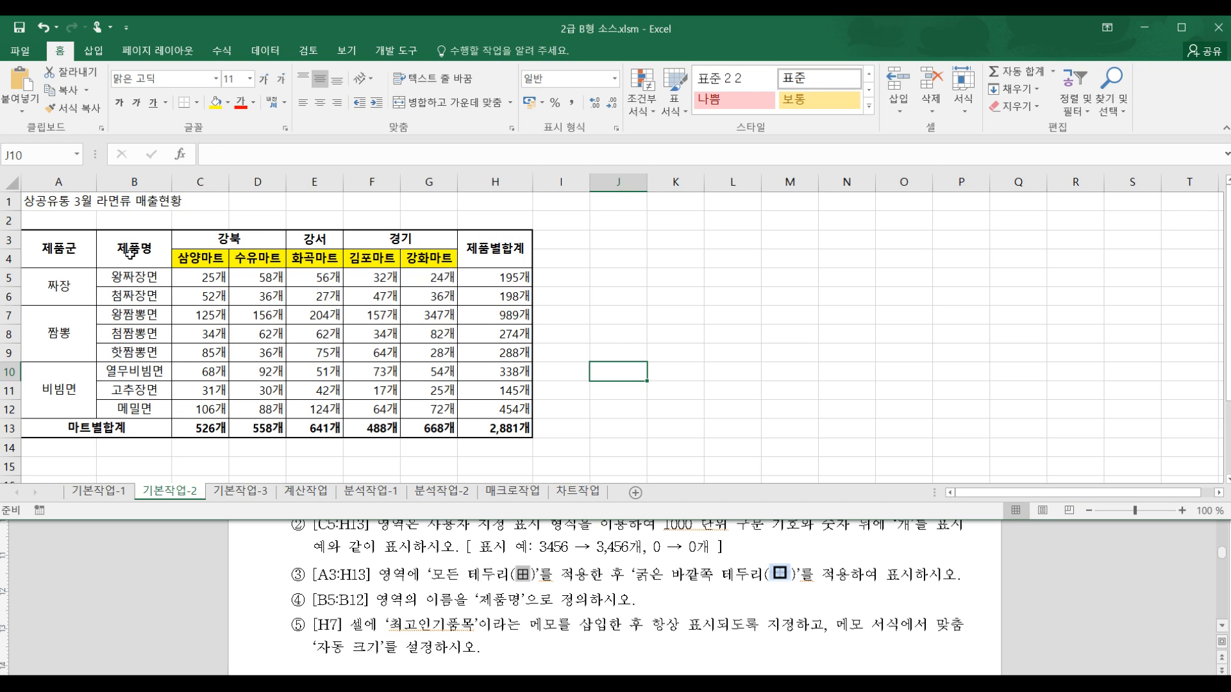
# Step: Define the name 제품명 for the product name cells B5:B12
pyautogui.moveTo(137, 278); pyautogui.dragTo(154, 404)
pyautogui.click(29, 153)
pyautogui.write('제품ㅁ')
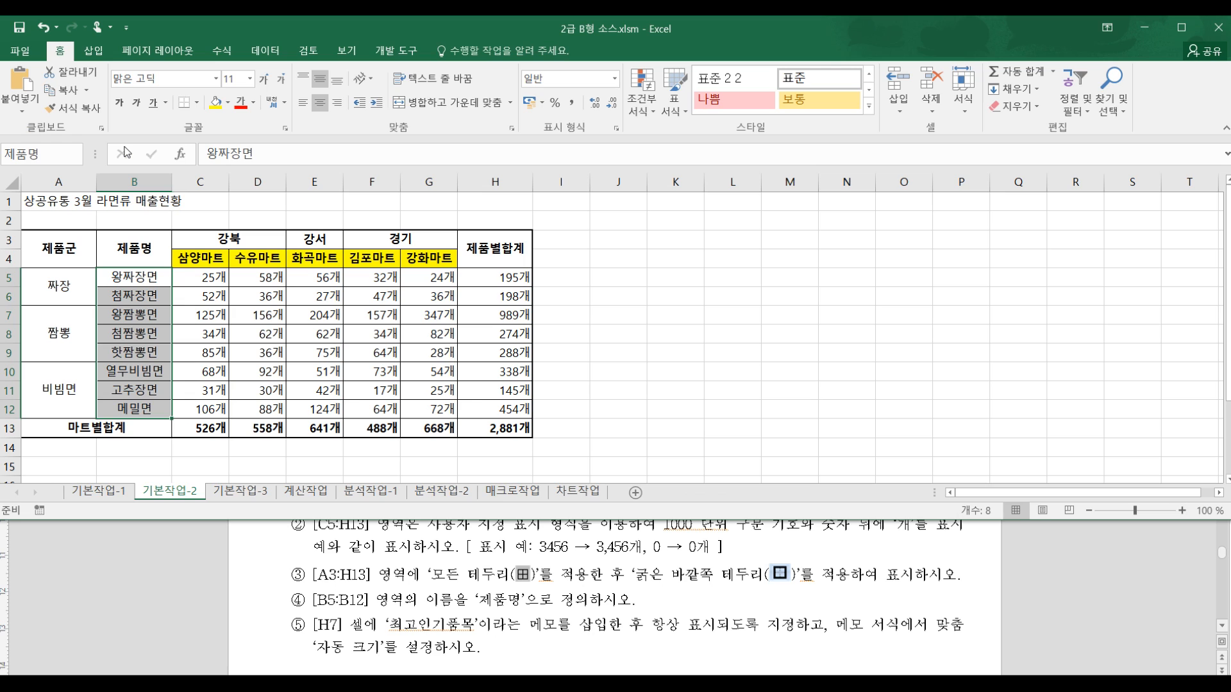
pyautogui.press('Return')
# Step: Check the defined name 제품명 by jumping to its range from another cell
pyautogui.click(253, 315)
pyautogui.click(369, 314)
pyautogui.click(76, 153)
pyautogui.click(32, 166)
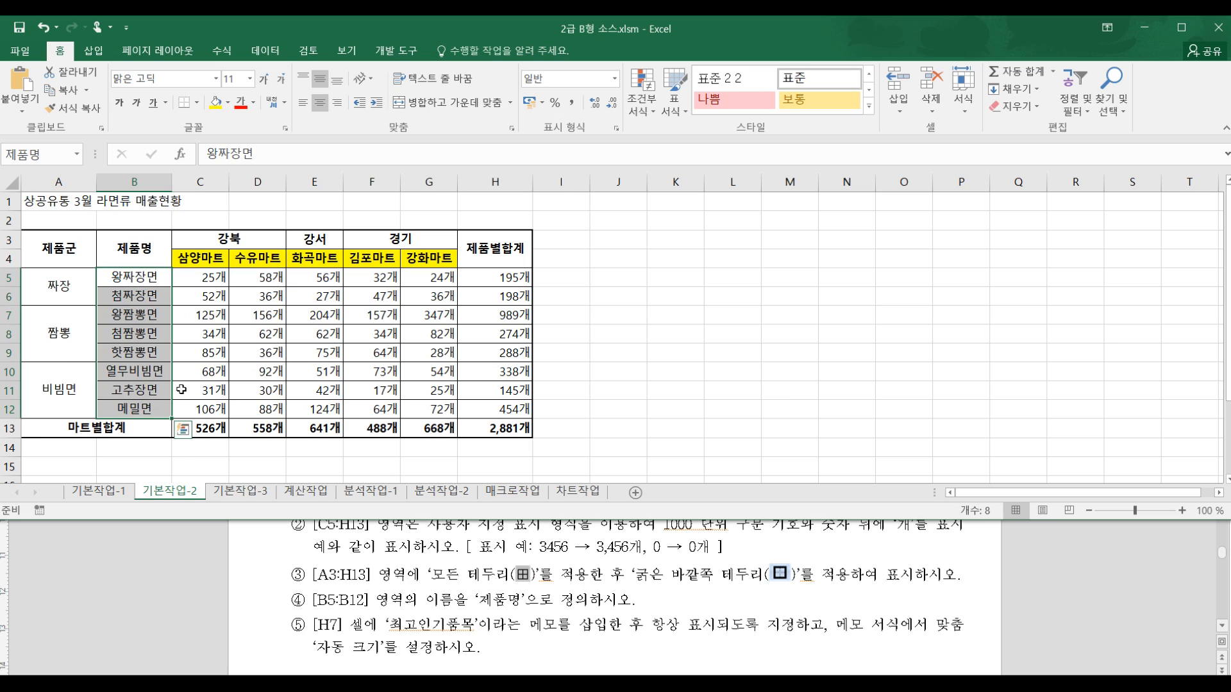
pyautogui.click(211, 335)
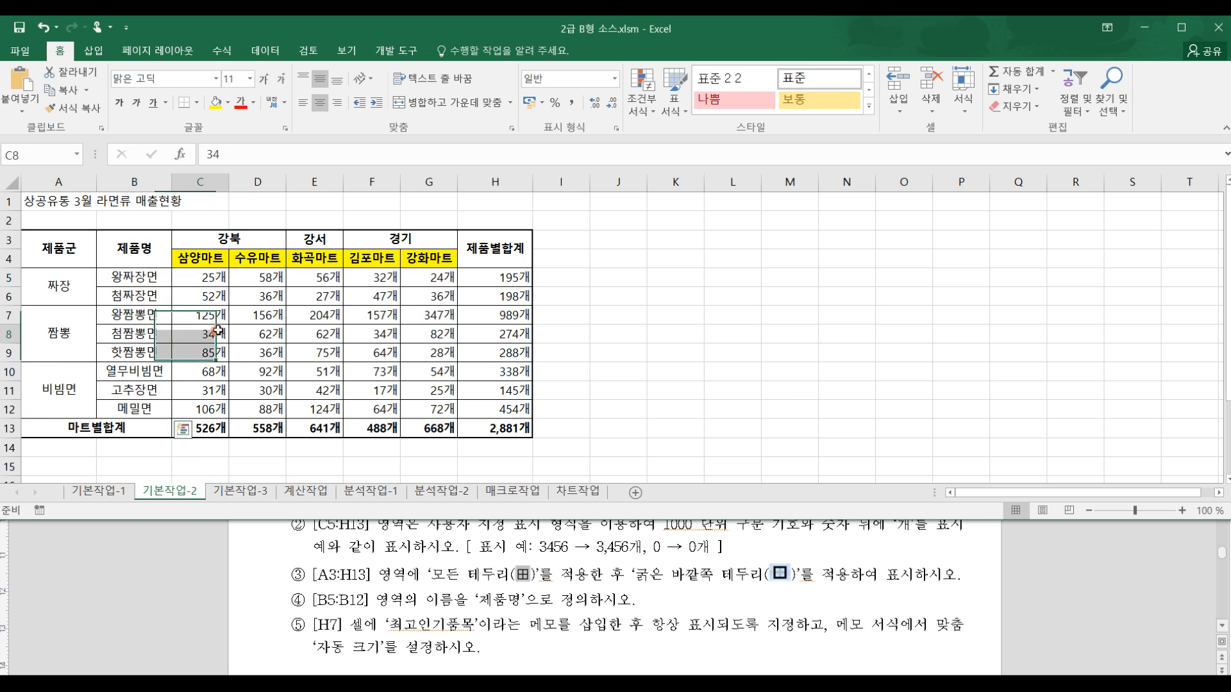
# Step: Insert a memo on cell H7, replacing its default text with 최고인기품목
pyautogui.click(495, 317)
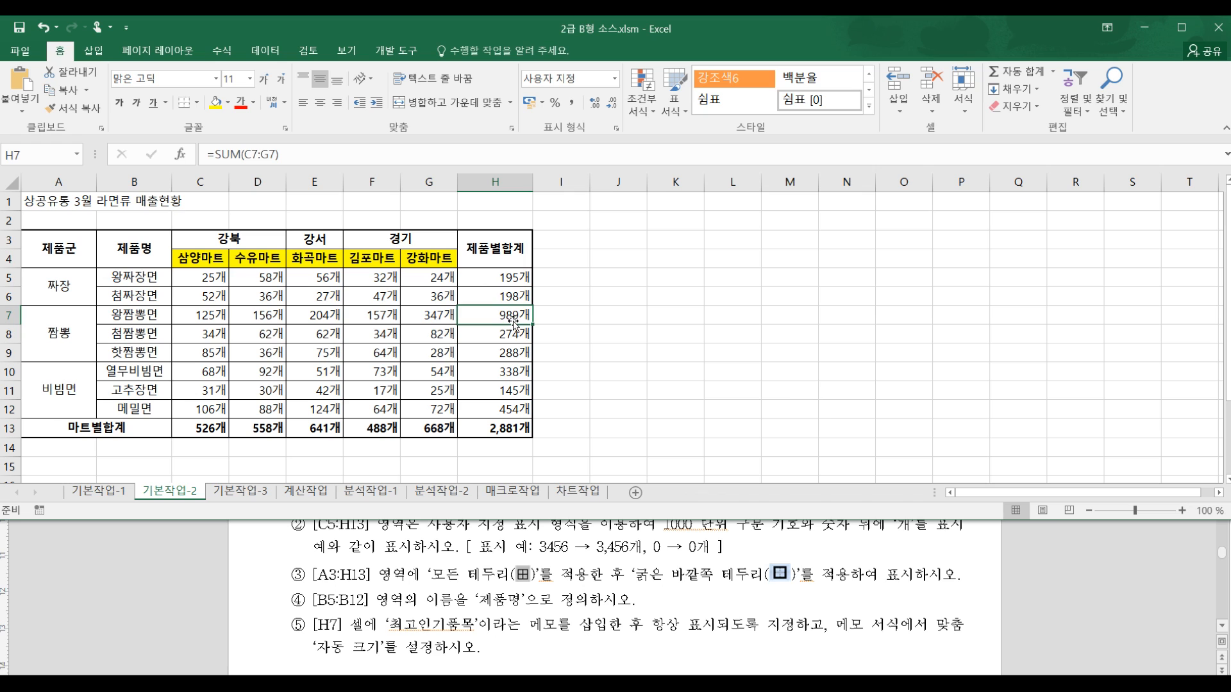
pyautogui.rightClick(522, 317)
pyautogui.click(617, 571)
pyautogui.hotkey('ctrl', 'a')
pyautogui.press('BackSpace')
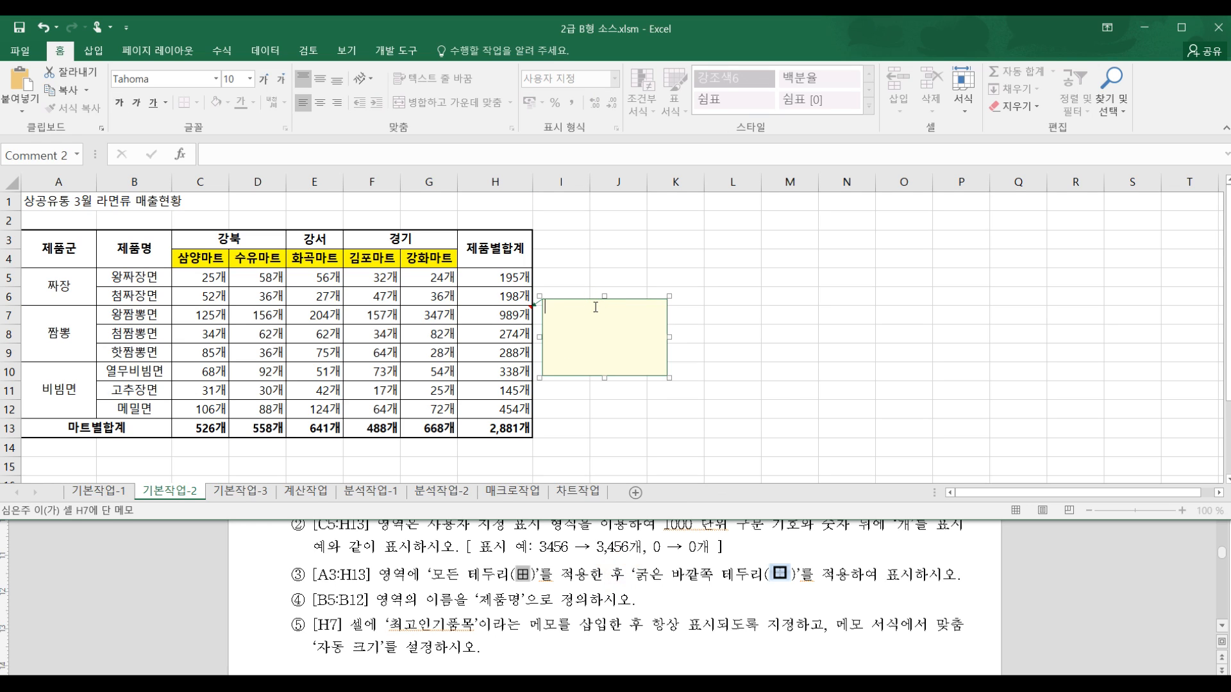
pyautogui.write('최고인기품')
pyautogui.write('모')
pyautogui.click(650, 281)
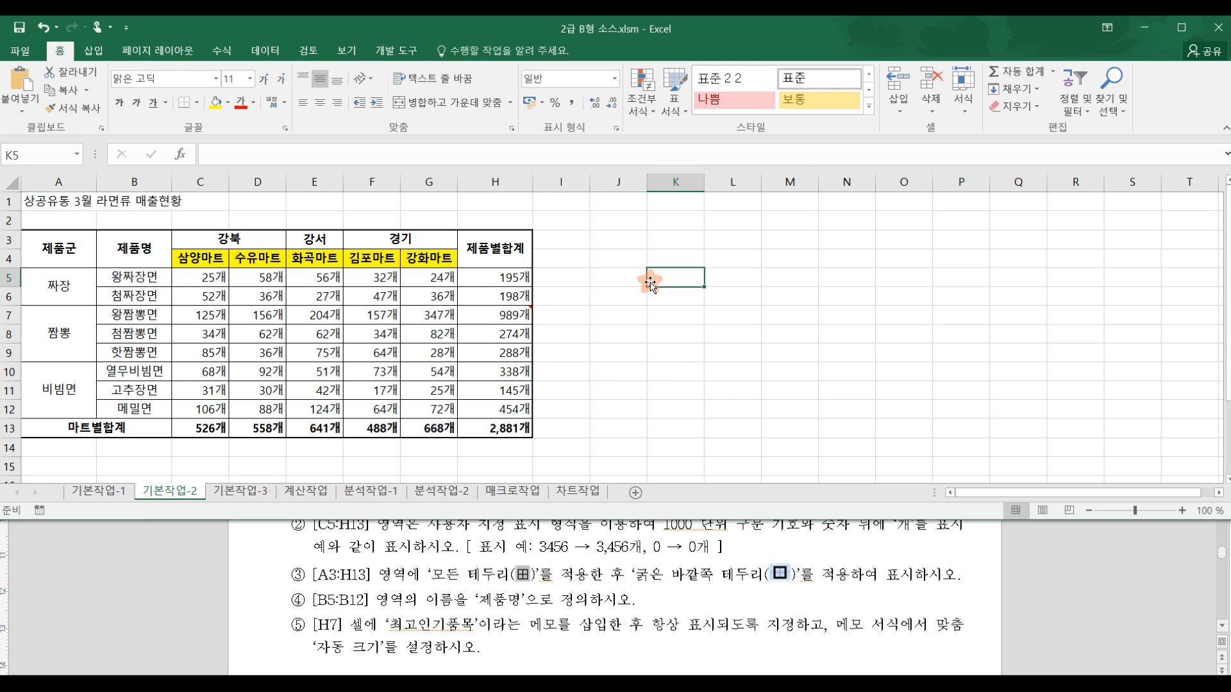
# Step: Set the memo on cell H7 to always be shown
pyautogui.click(521, 314)
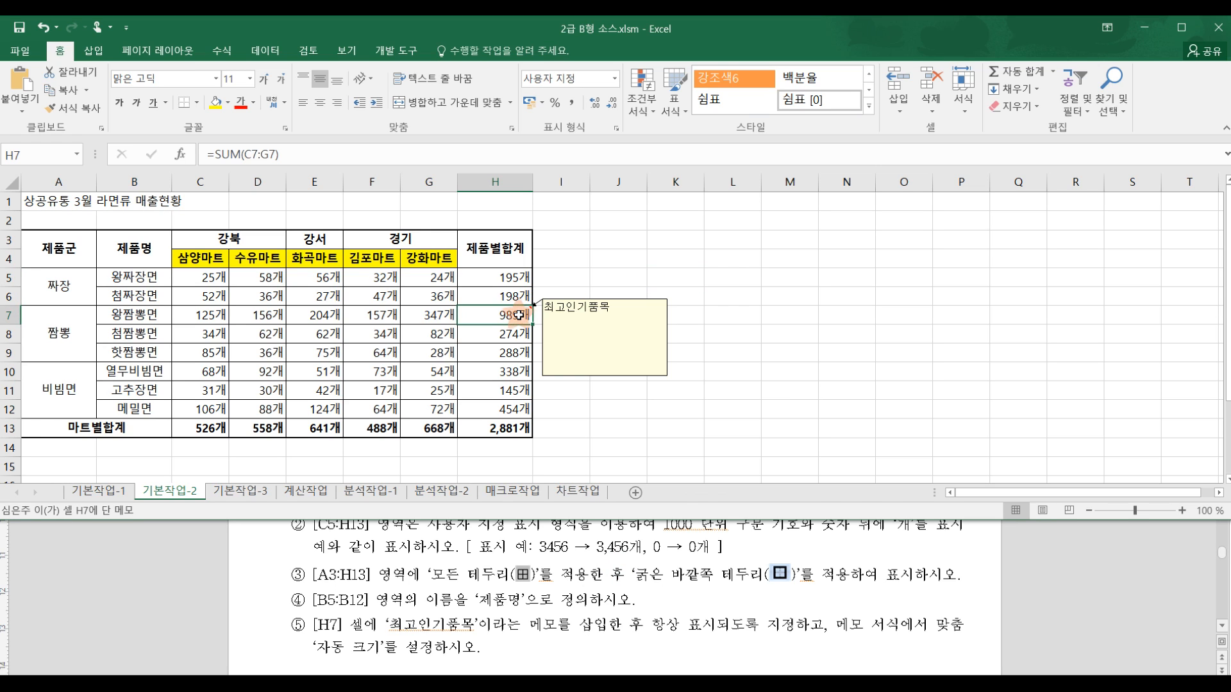
pyautogui.rightClick(519, 315)
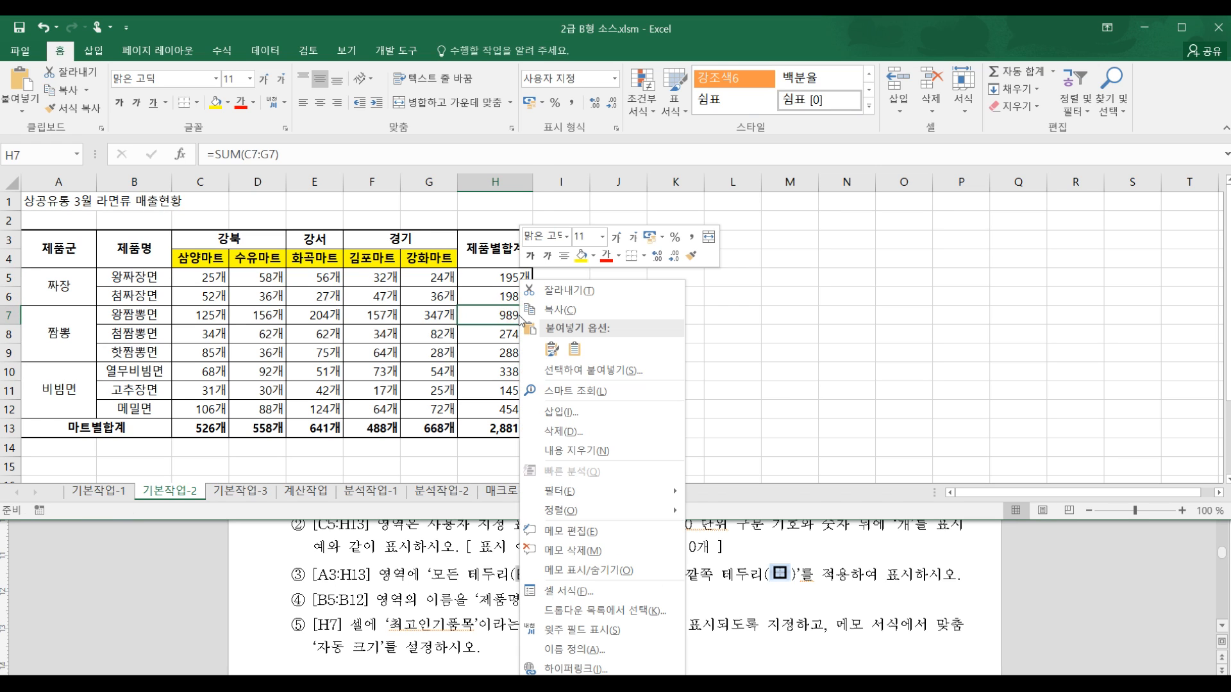
pyautogui.click(592, 570)
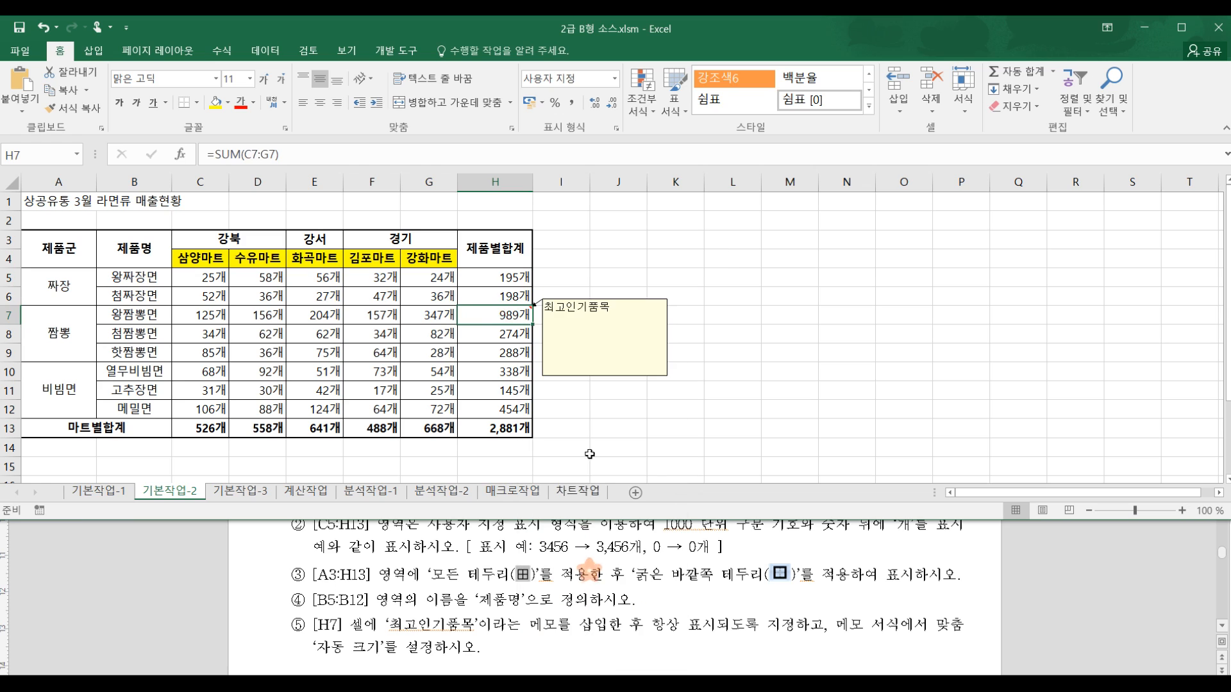
pyautogui.click(731, 316)
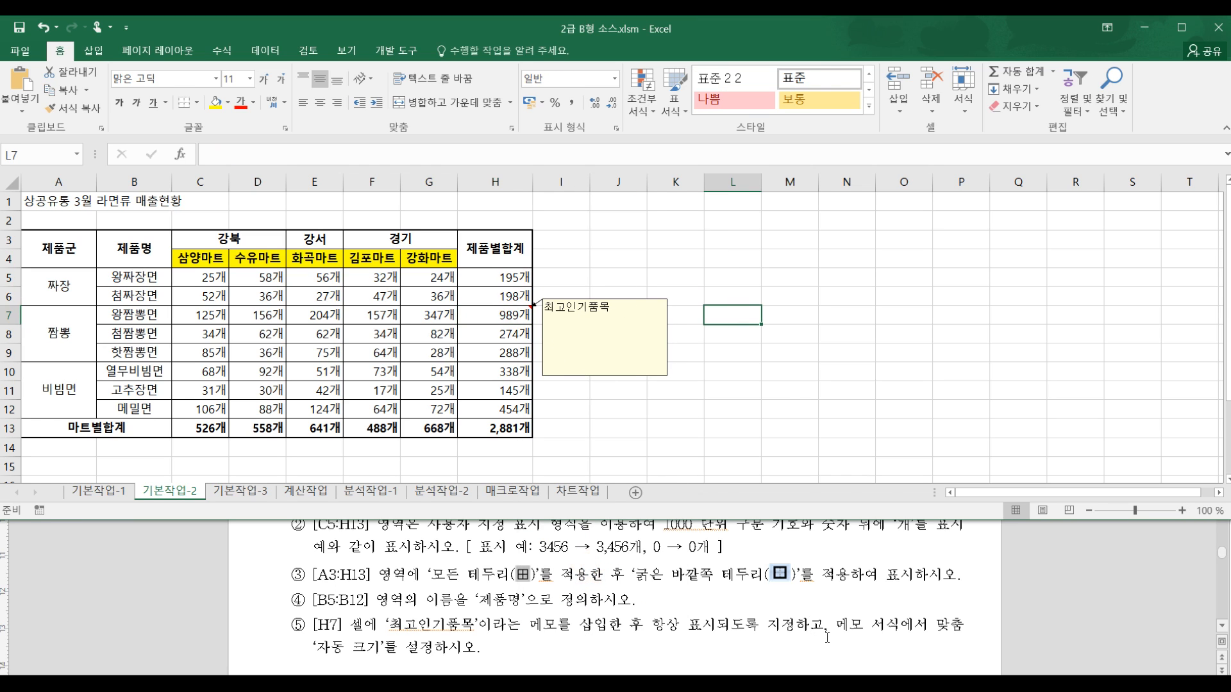
# Step: Turn on automatic size (자동 크기) in the format settings of the H7 memo
pyautogui.click(625, 335)
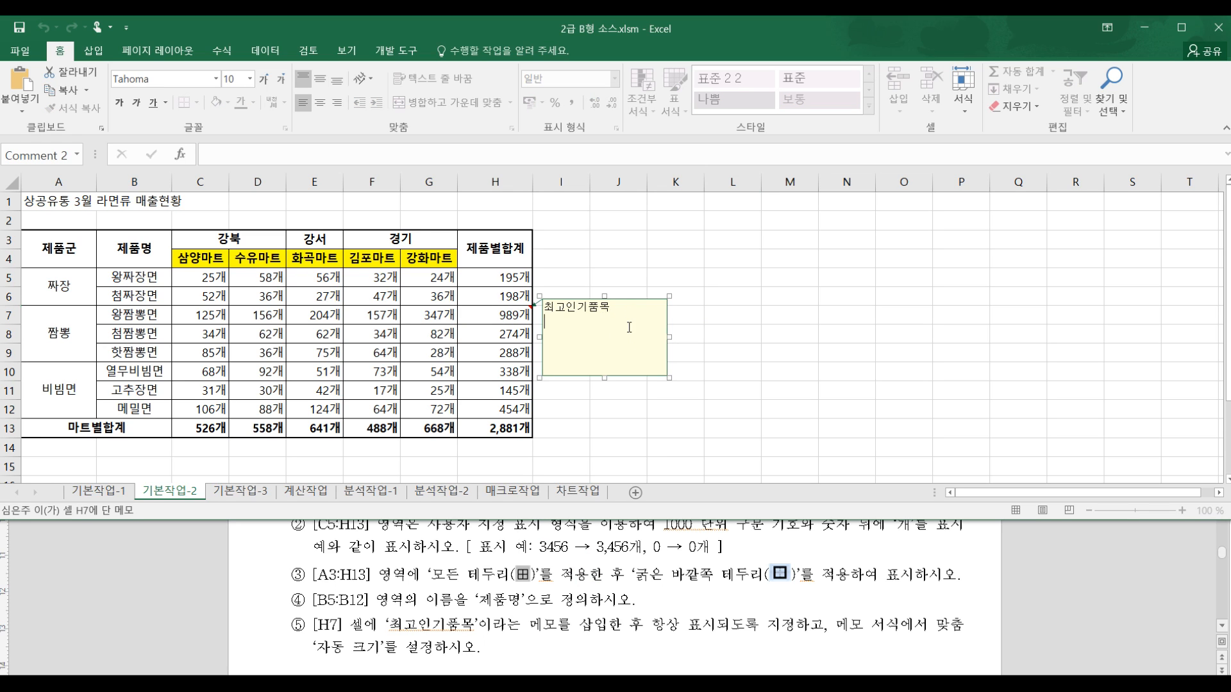
pyautogui.rightClick(629, 327)
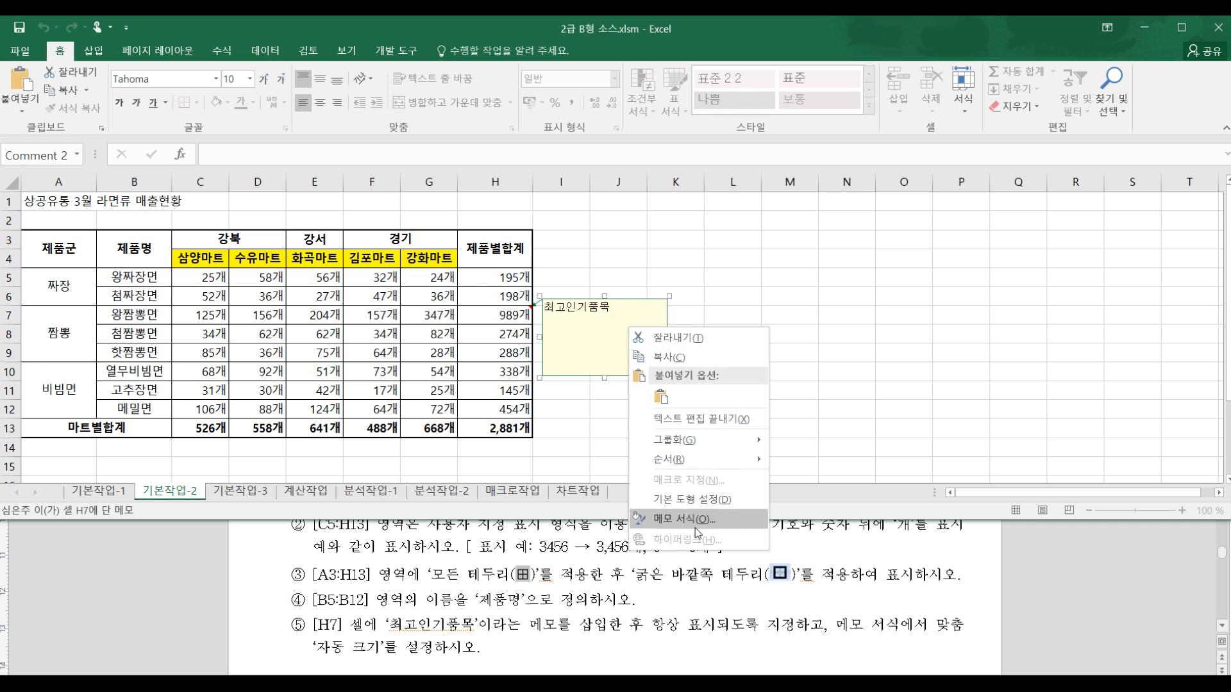
pyautogui.click(596, 340)
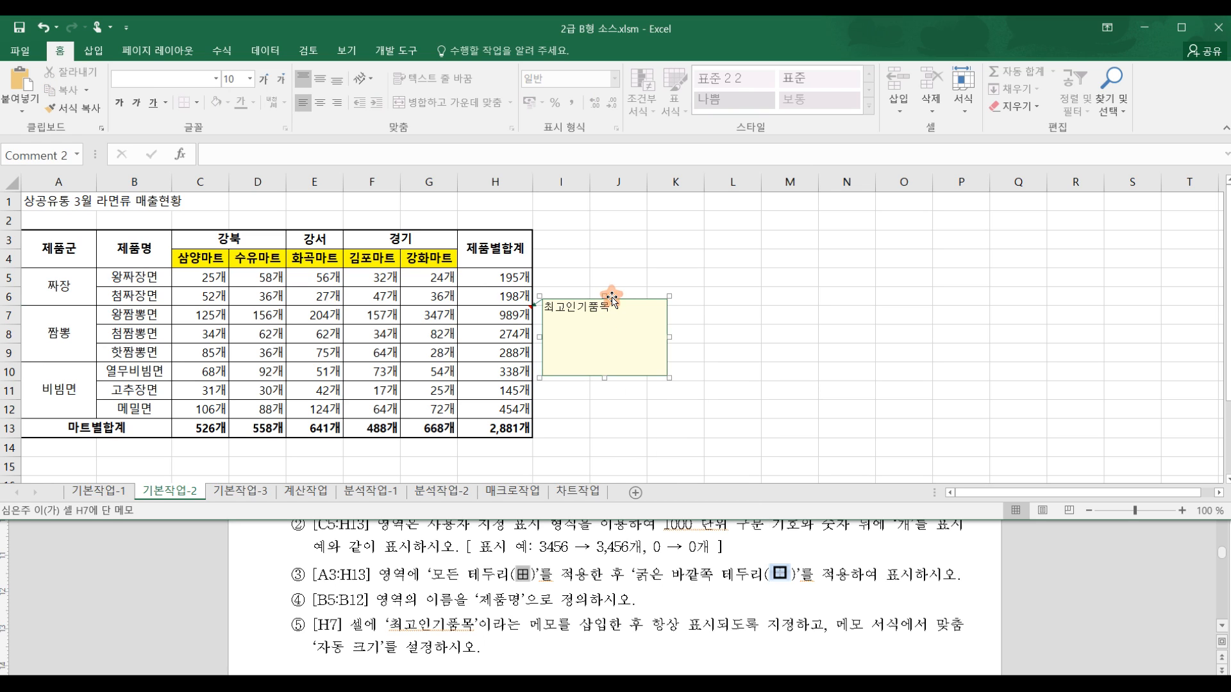
pyautogui.rightClick(611, 297)
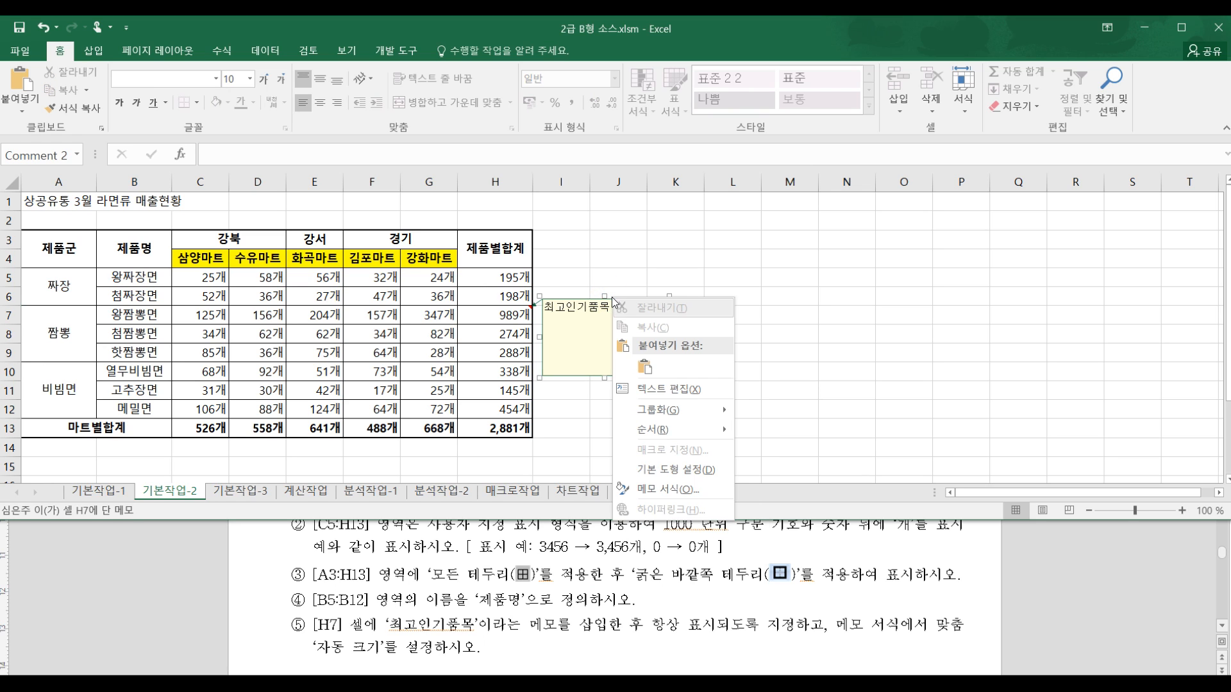
pyautogui.click(679, 492)
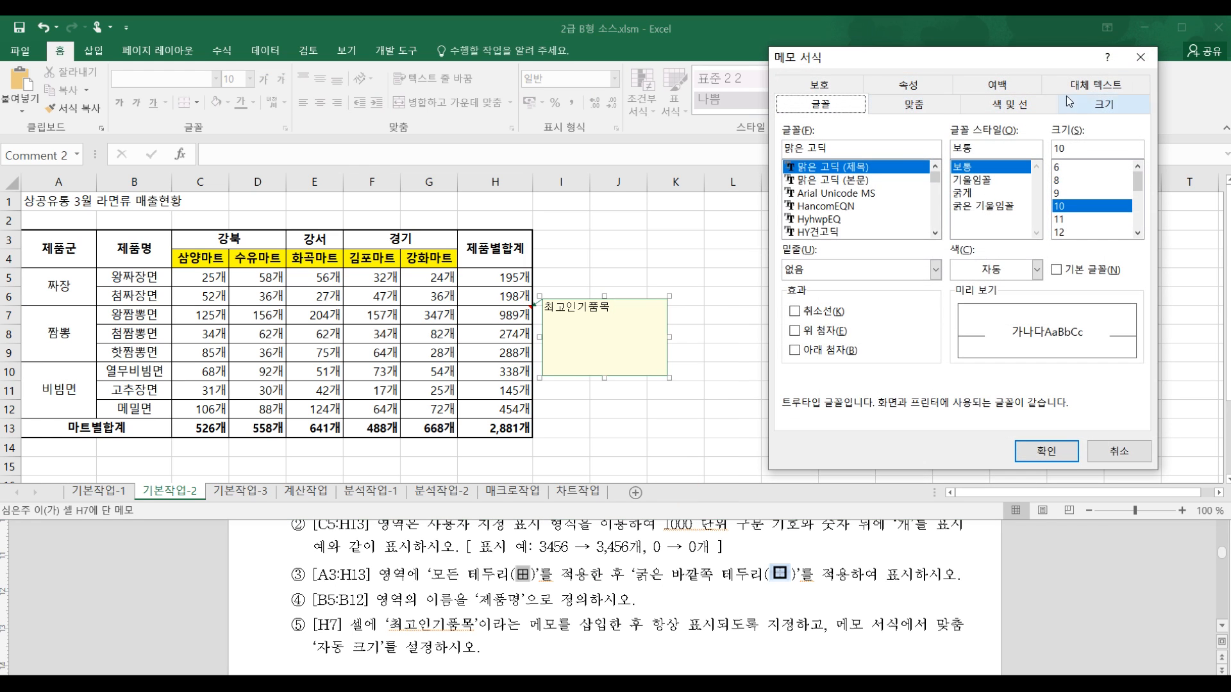
pyautogui.click(903, 108)
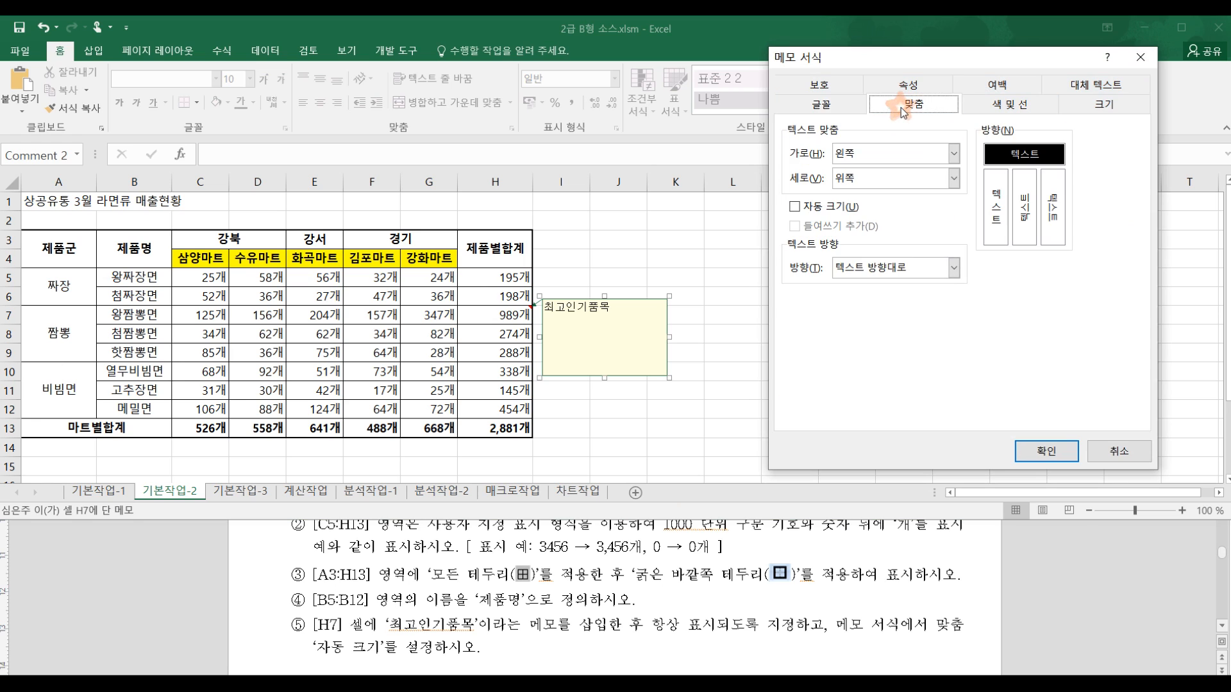
pyautogui.click(795, 208)
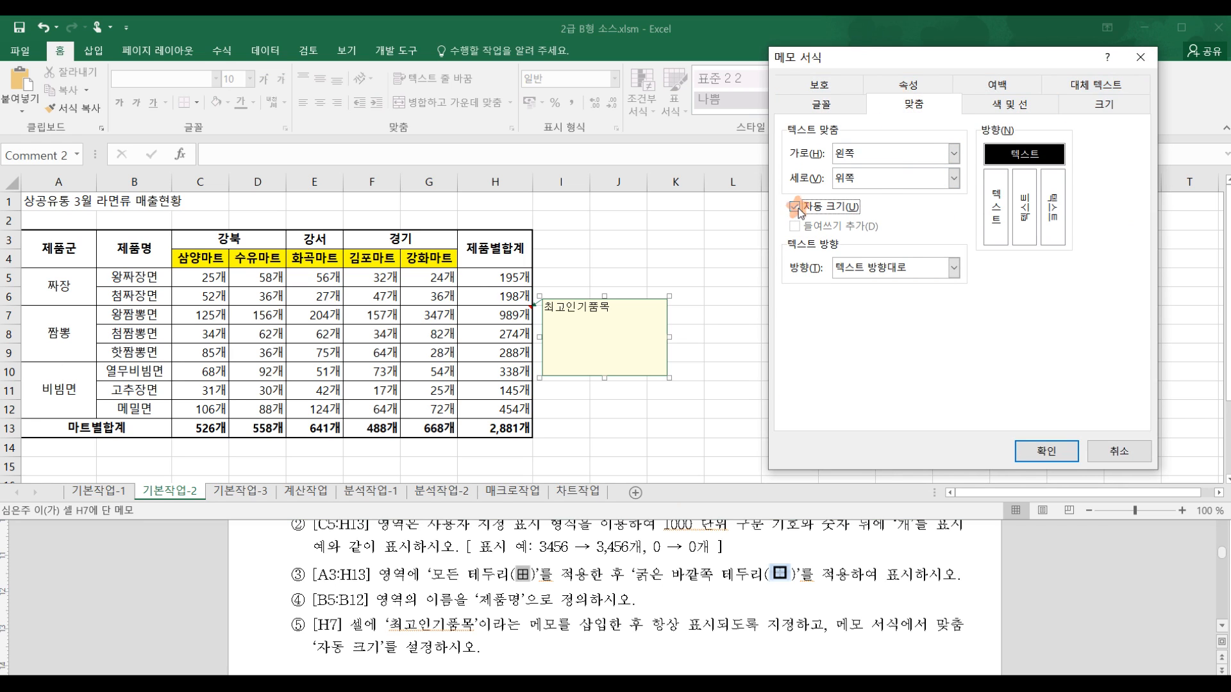
pyautogui.click(1033, 449)
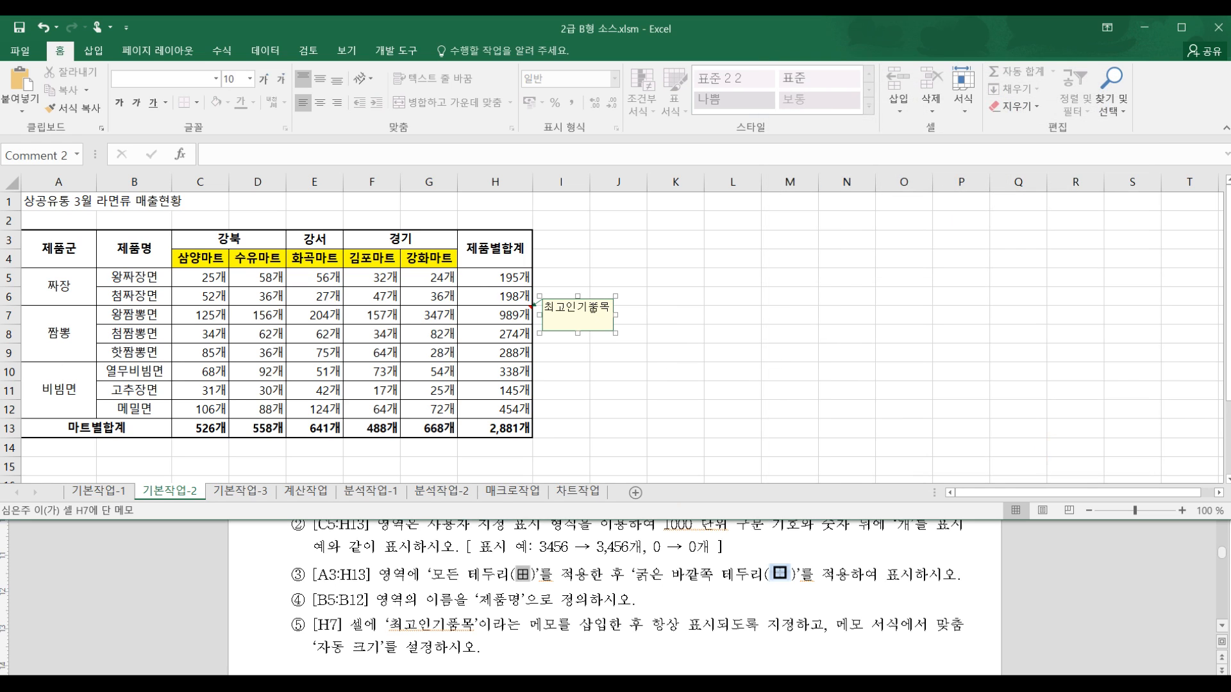
pyautogui.click(574, 314)
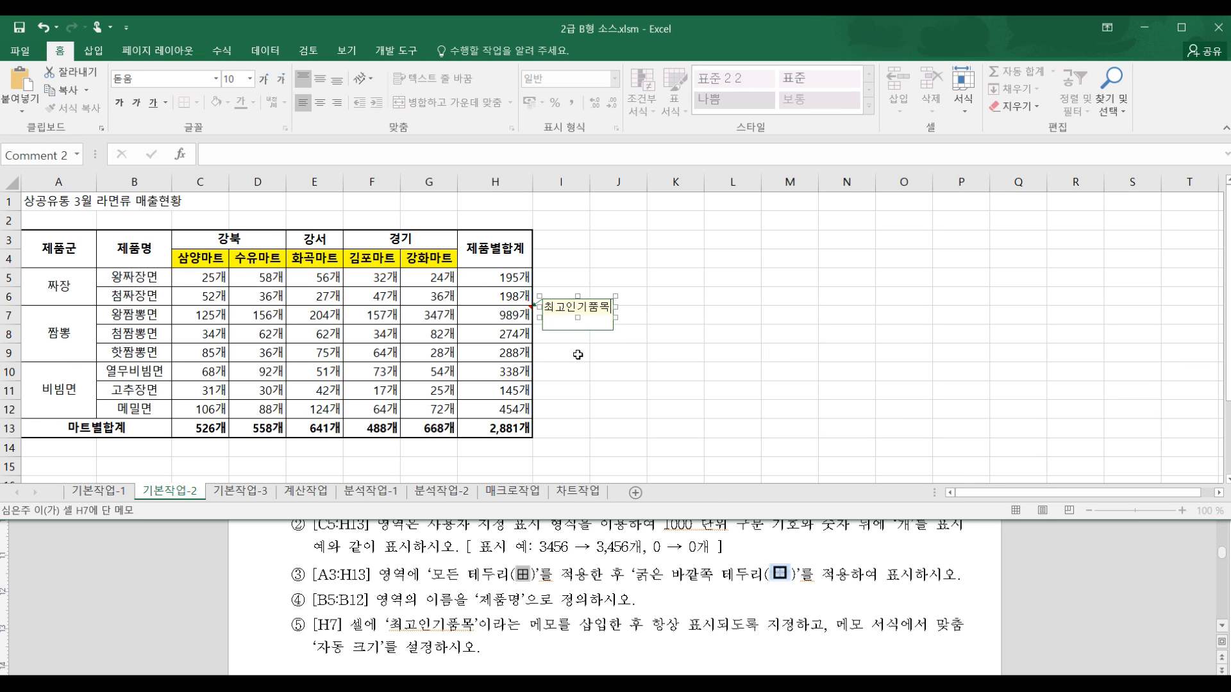
# Step: Read the task 3 instructions in the Hangul document, then switch back to Excel and open the 기본작업-3 sheet
pyautogui.click(498, 582)
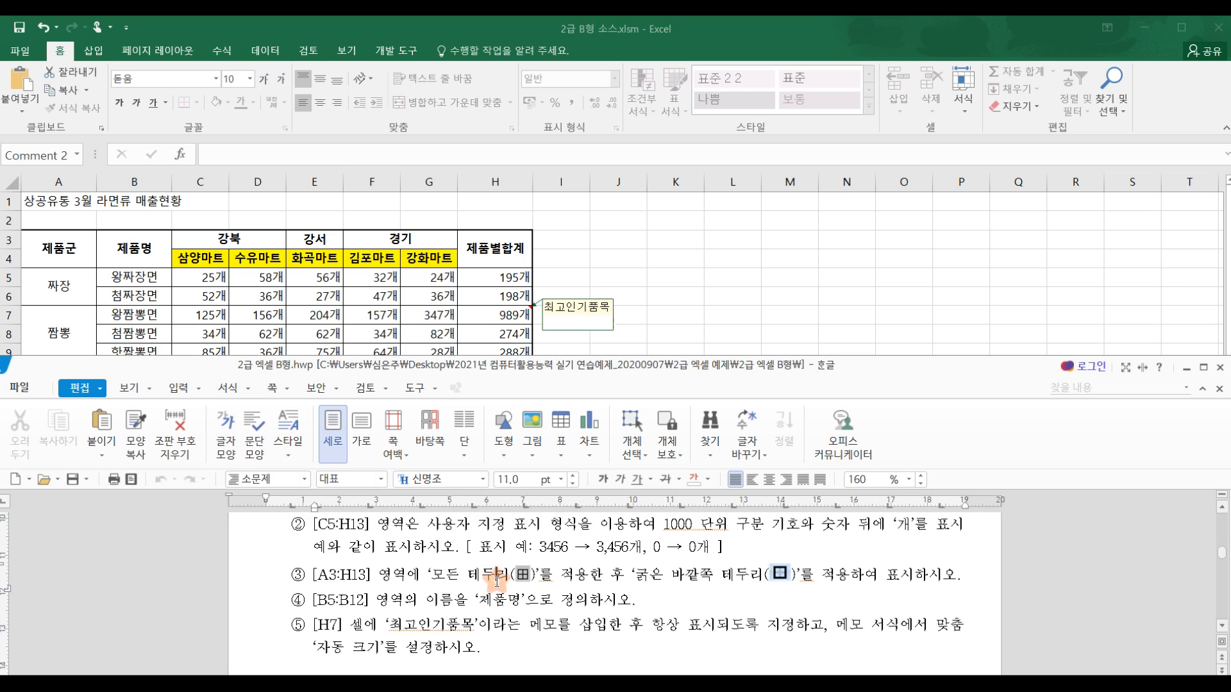
pyautogui.scroll(2, 498, 584)
pyautogui.scroll(-8, 498, 587)
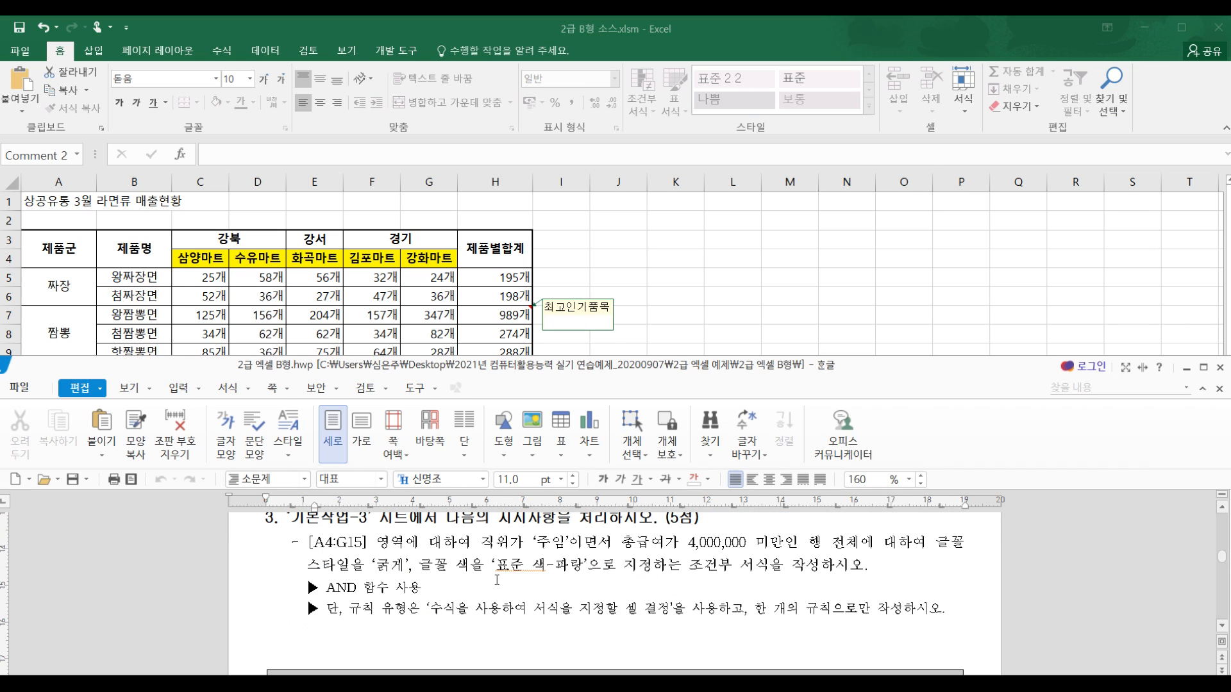
pyautogui.scroll(2, 496, 580)
pyautogui.click(564, 316)
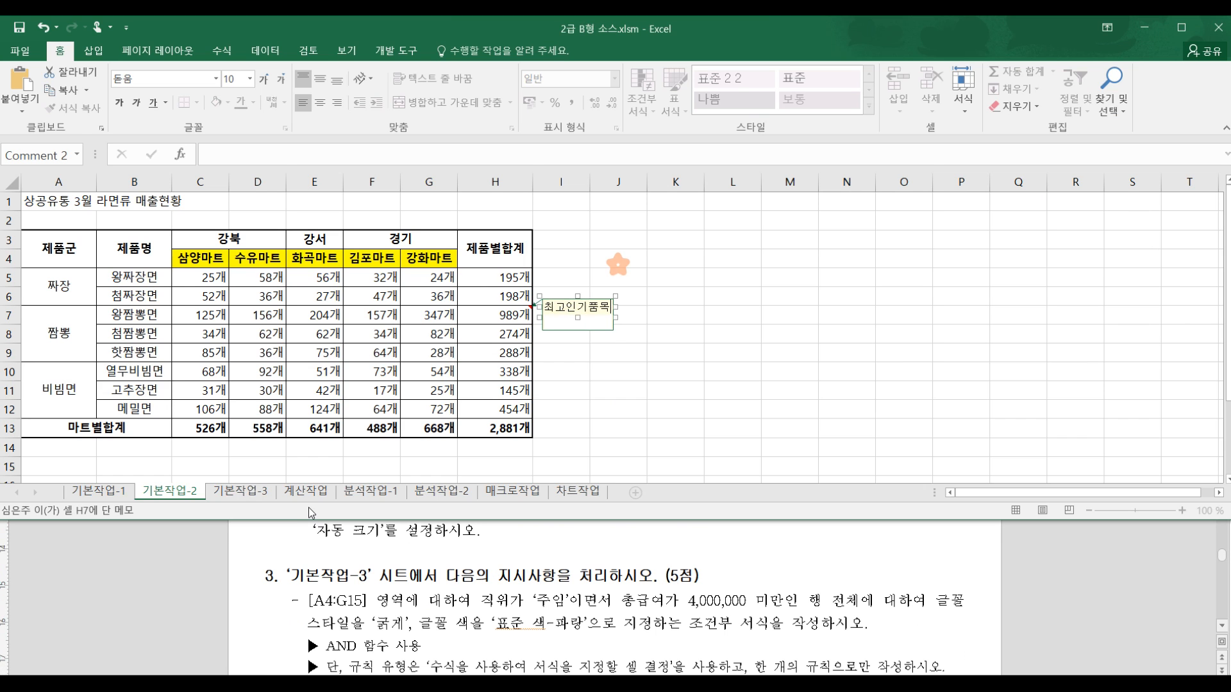
pyautogui.click(240, 491)
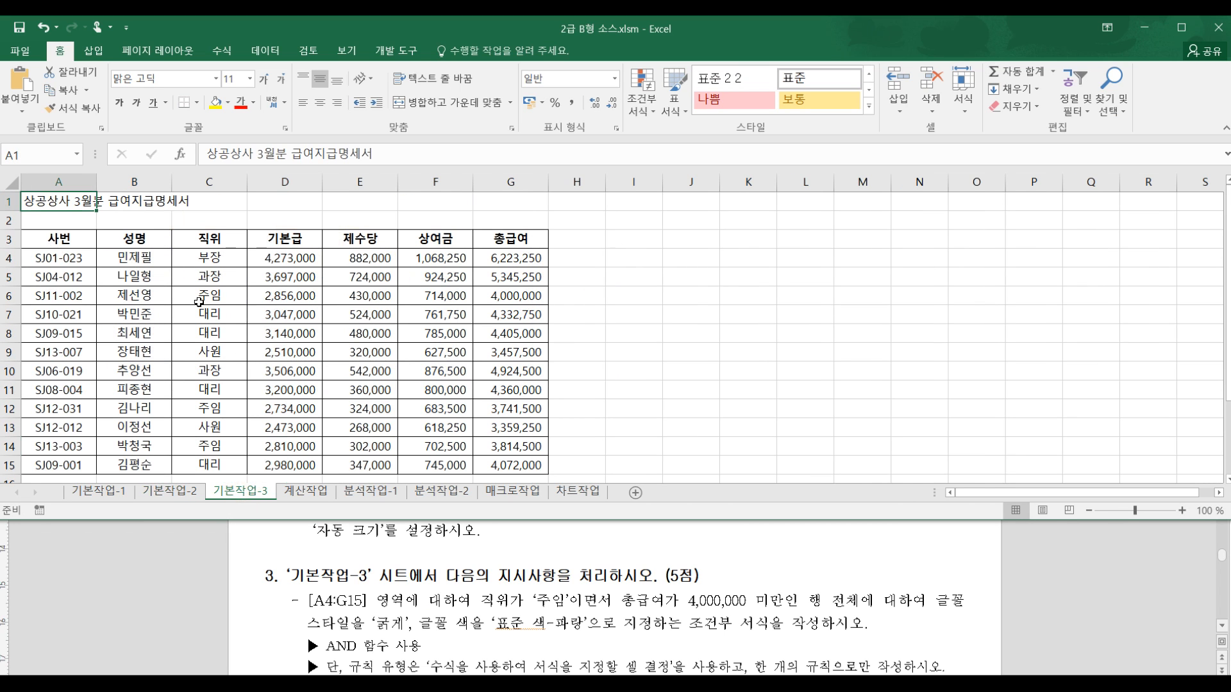
# Step: Create a new conditional formatting rule for A4:G15 with the rule type that determines cells by a formula
pyautogui.moveTo(67, 261); pyautogui.dragTo(519, 428)
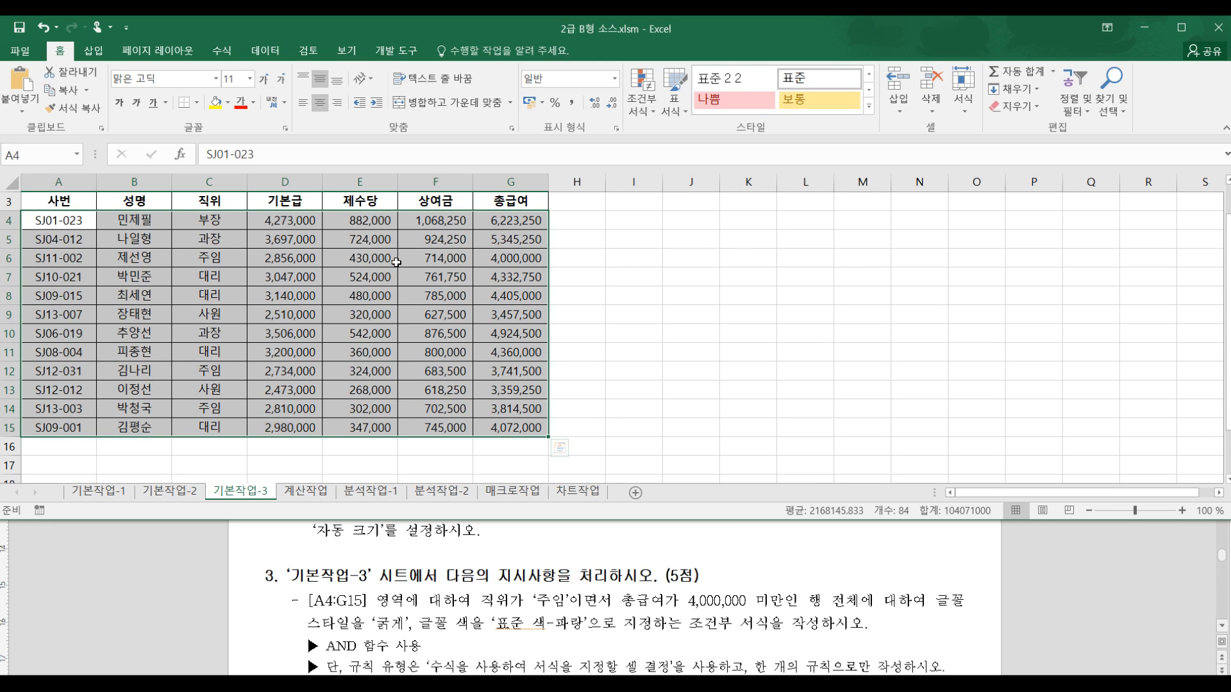
pyautogui.scroll(1, 467, 259)
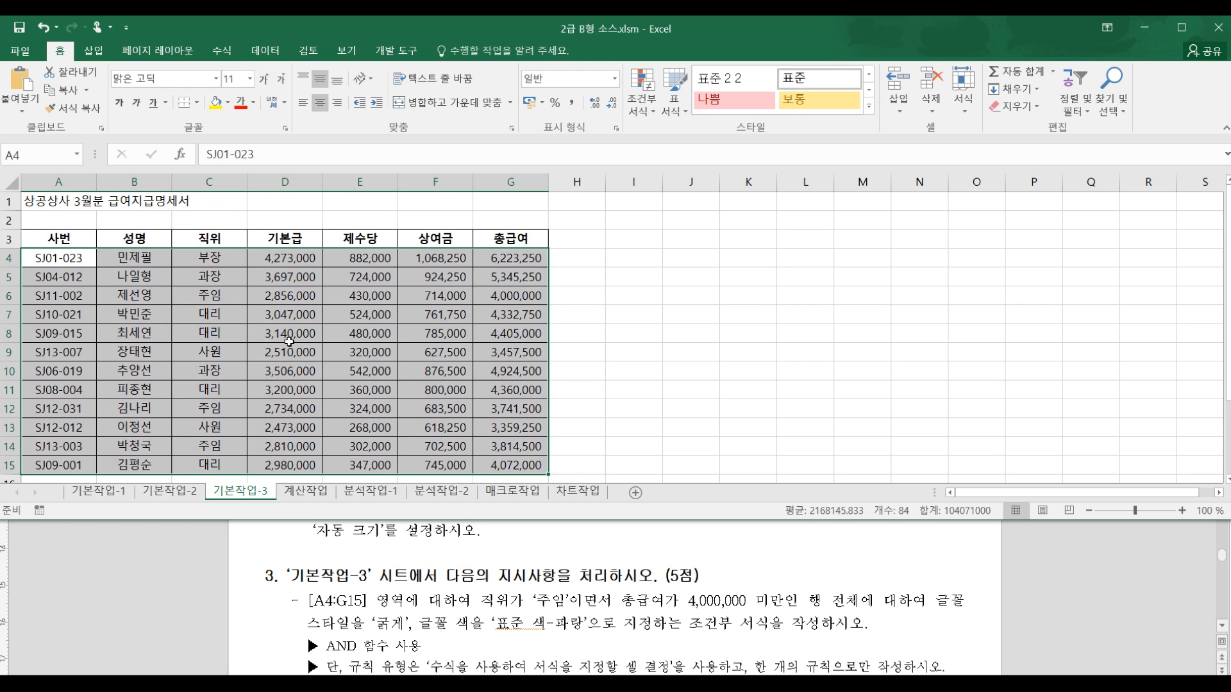
pyautogui.click(104, 279)
pyautogui.moveTo(83, 263); pyautogui.dragTo(518, 408)
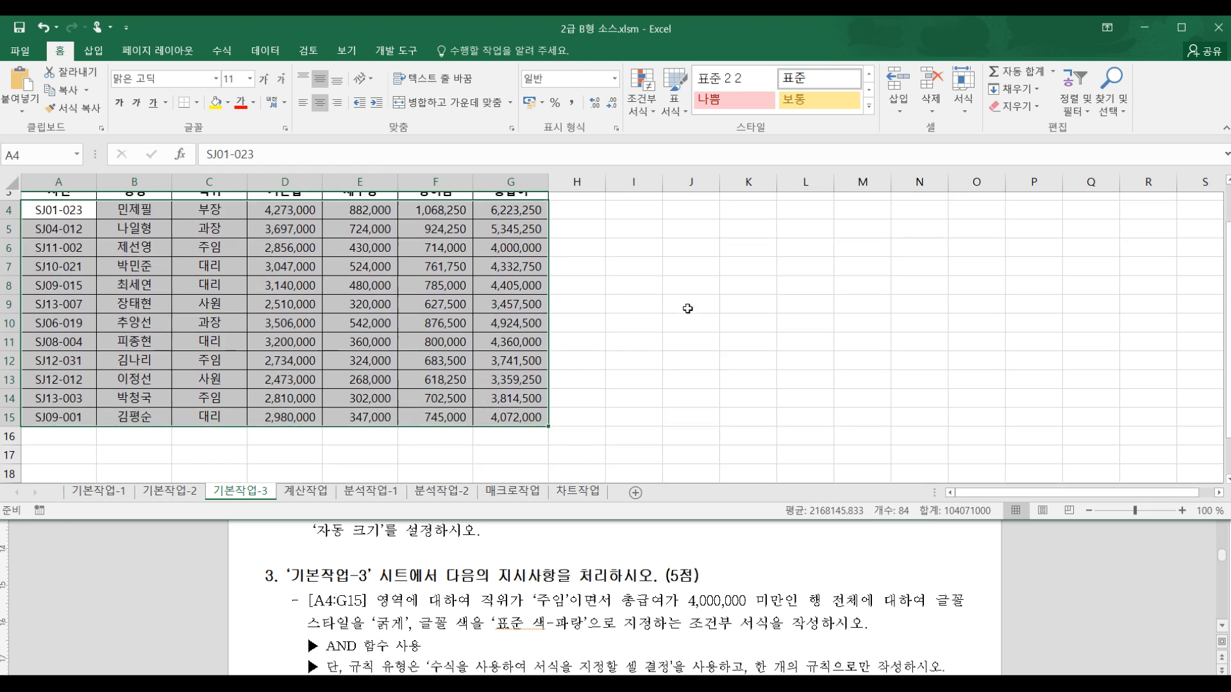
pyautogui.scroll(1, 577, 289)
pyautogui.click(640, 96)
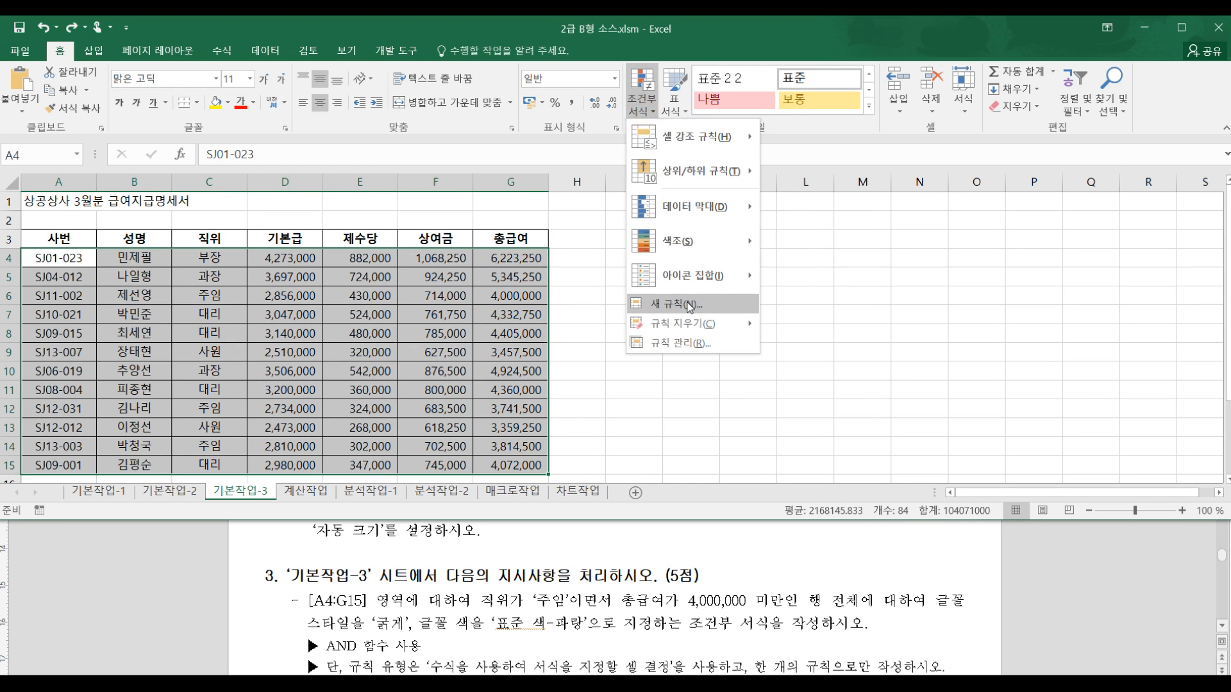
pyautogui.click(681, 304)
pyautogui.click(759, 235)
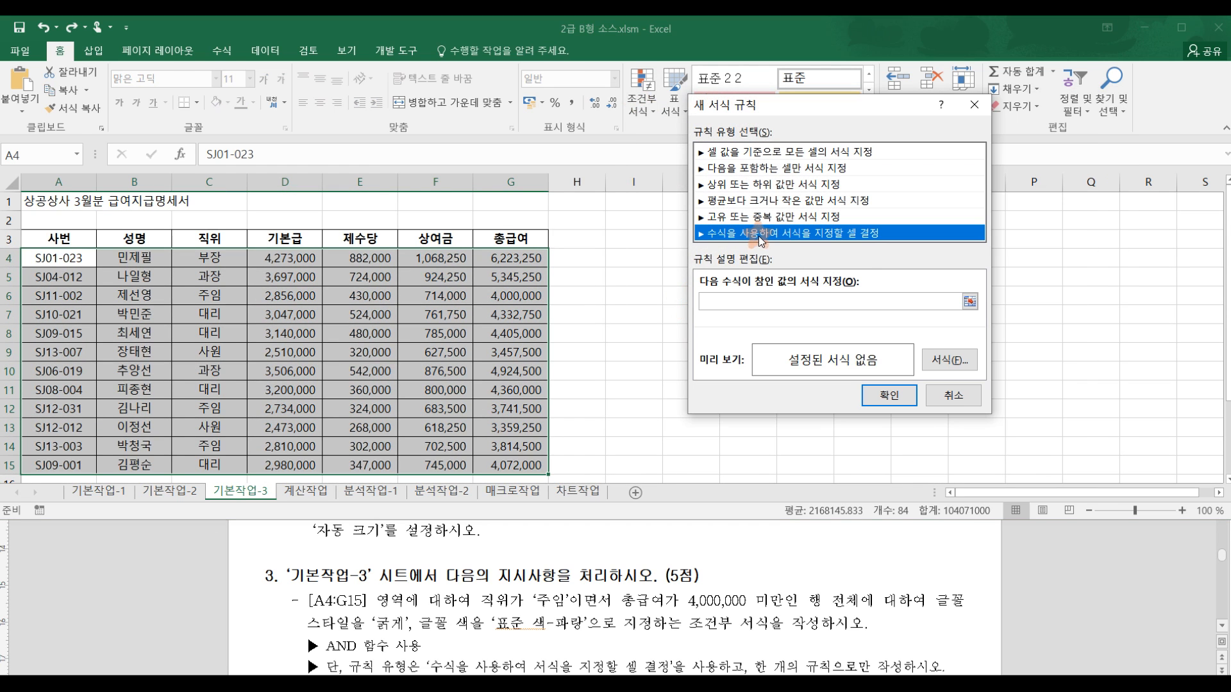
# Step: Begin the rule formula with an AND function whose first condition is $C4="주임"
pyautogui.click(780, 300)
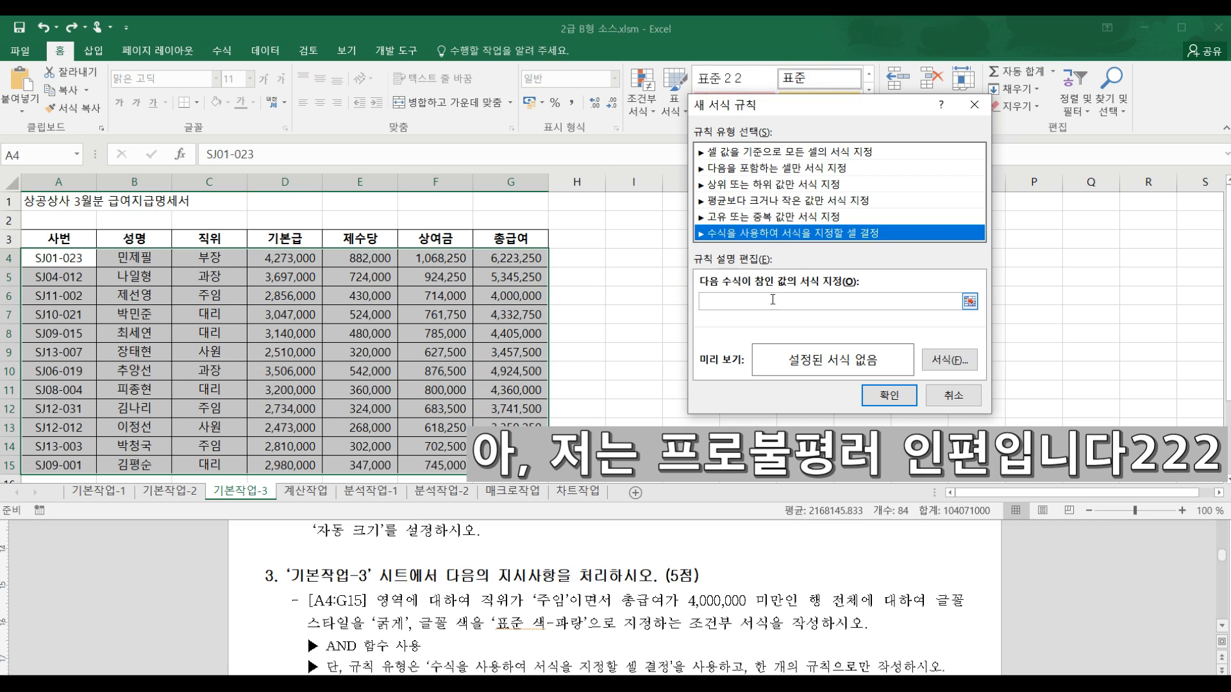
pyautogui.click(773, 300)
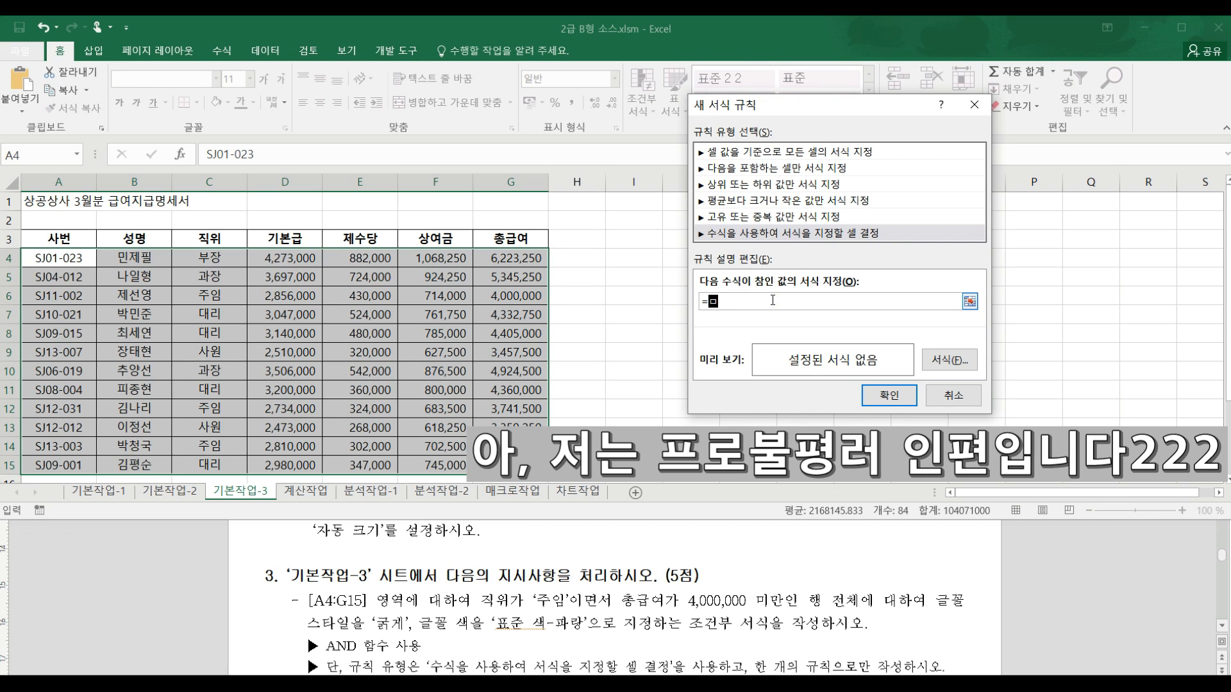
pyautogui.write('=무')
pyautogui.press('BackSpace')
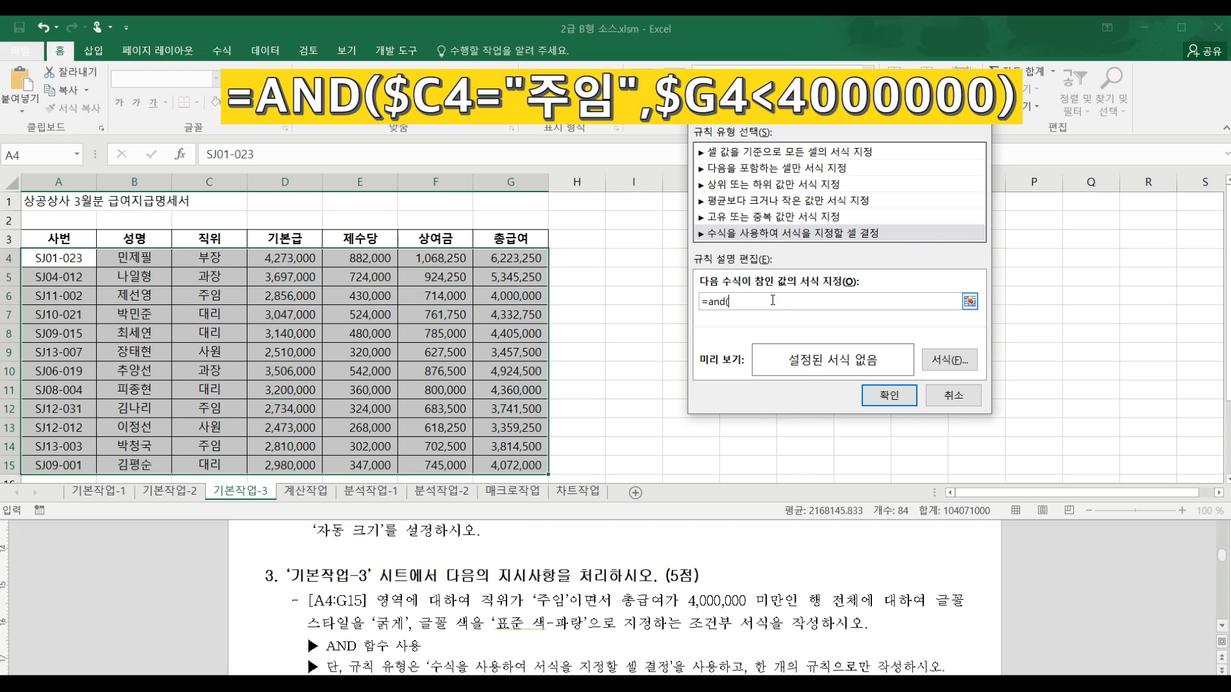
pyautogui.click(204, 260)
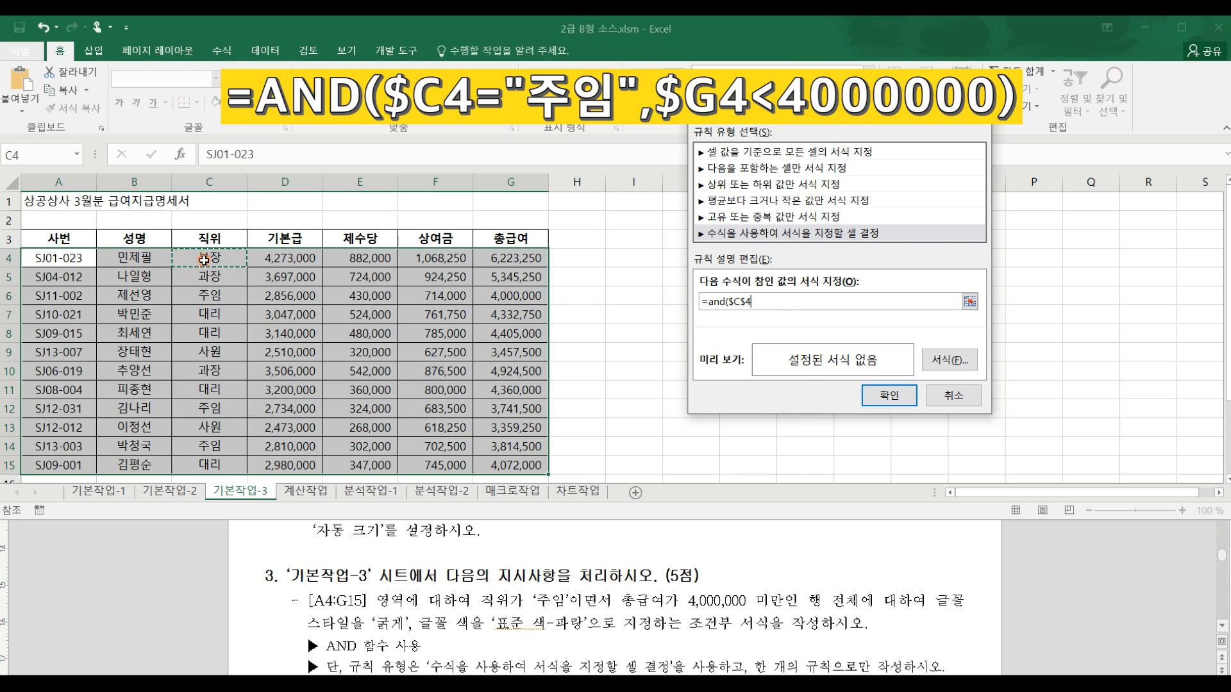
pyautogui.press('F4')
pyautogui.press('F4')
pyautogui.write('=')
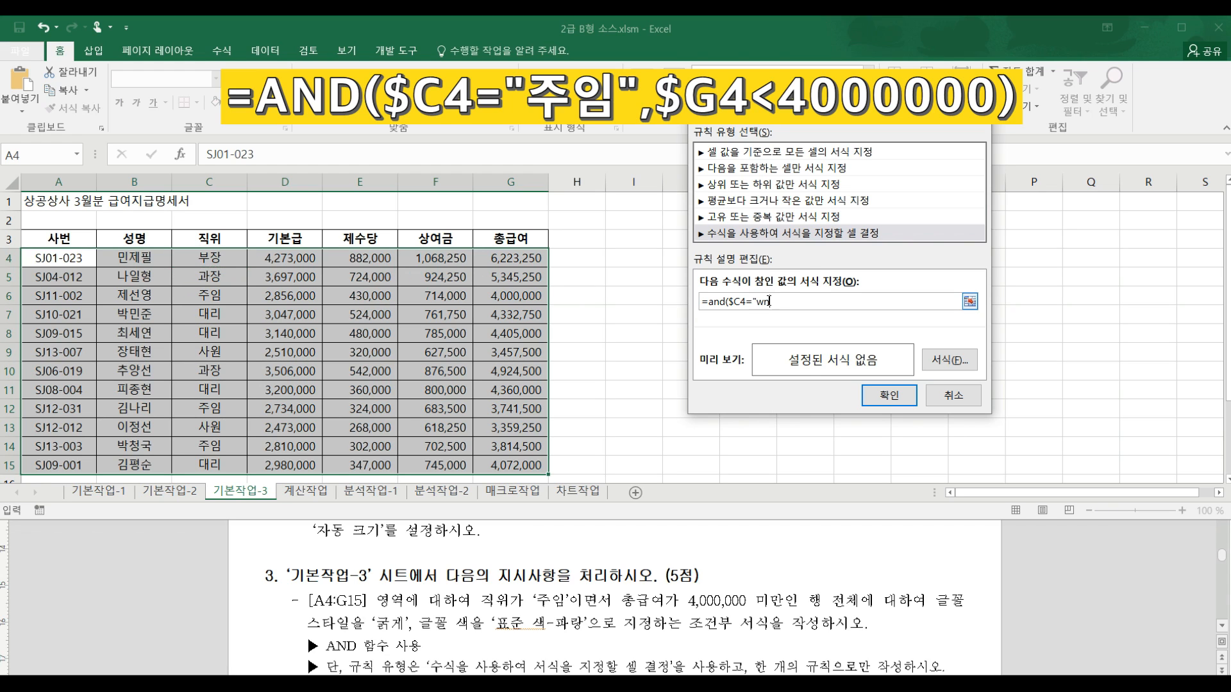
pyautogui.write('"w')
pyautogui.press('BackSpace')
pyautogui.write('주임",')
# Step: Add $G4<4000000 as the second condition of the rule's AND formula
pyautogui.click(501, 259)
pyautogui.press('F4')
pyautogui.press('F4')
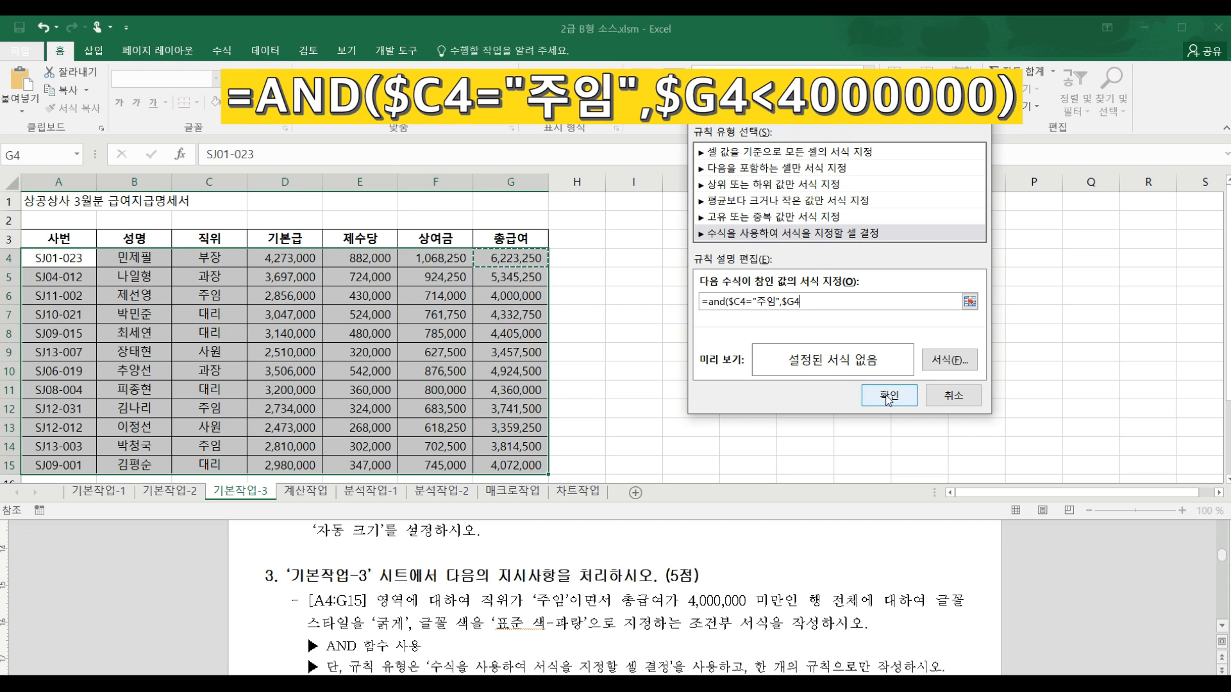
pyautogui.write('<4000000')
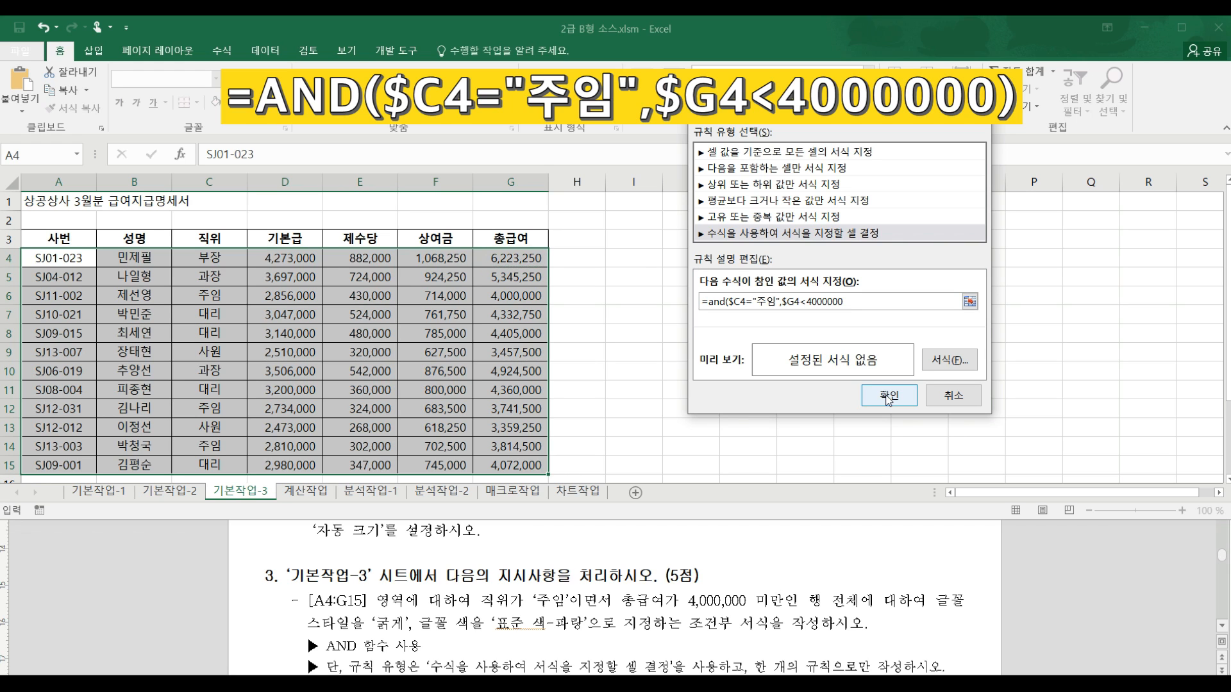
# Step: Set the rule's font format to bold in standard blue, apply the rule, and check the formatted rows
pyautogui.click(949, 359)
pyautogui.click(937, 142)
pyautogui.click(1001, 219)
pyautogui.click(1013, 361)
pyautogui.click(1011, 482)
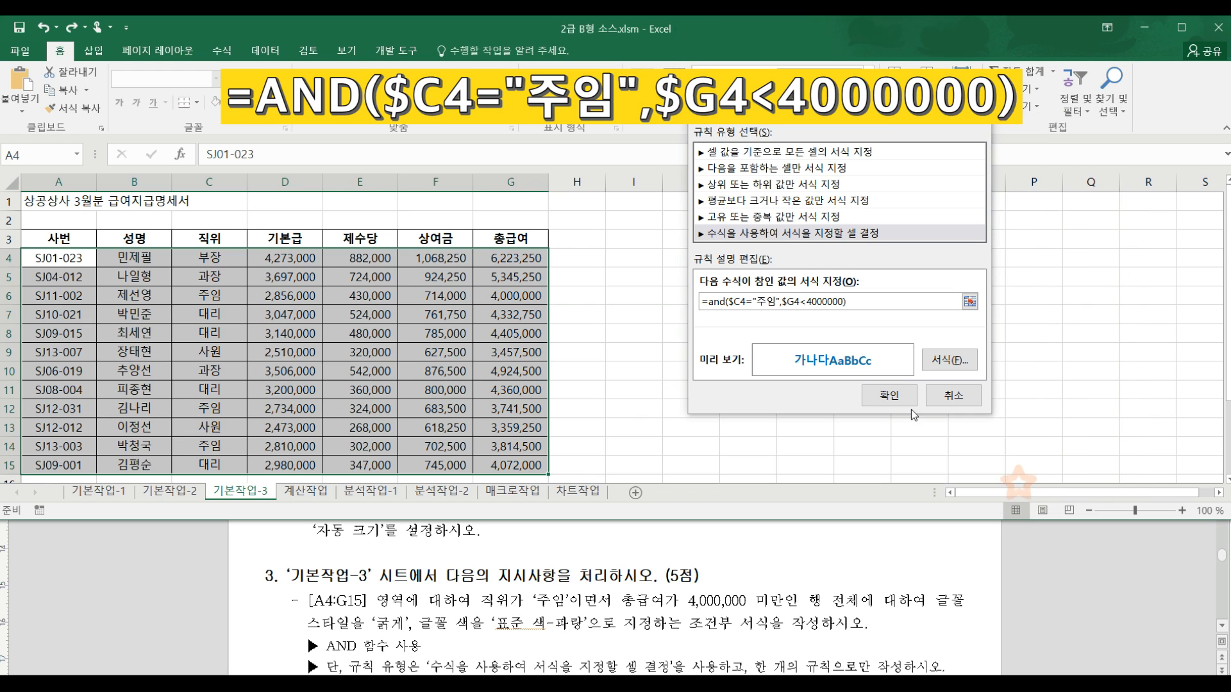
pyautogui.click(889, 395)
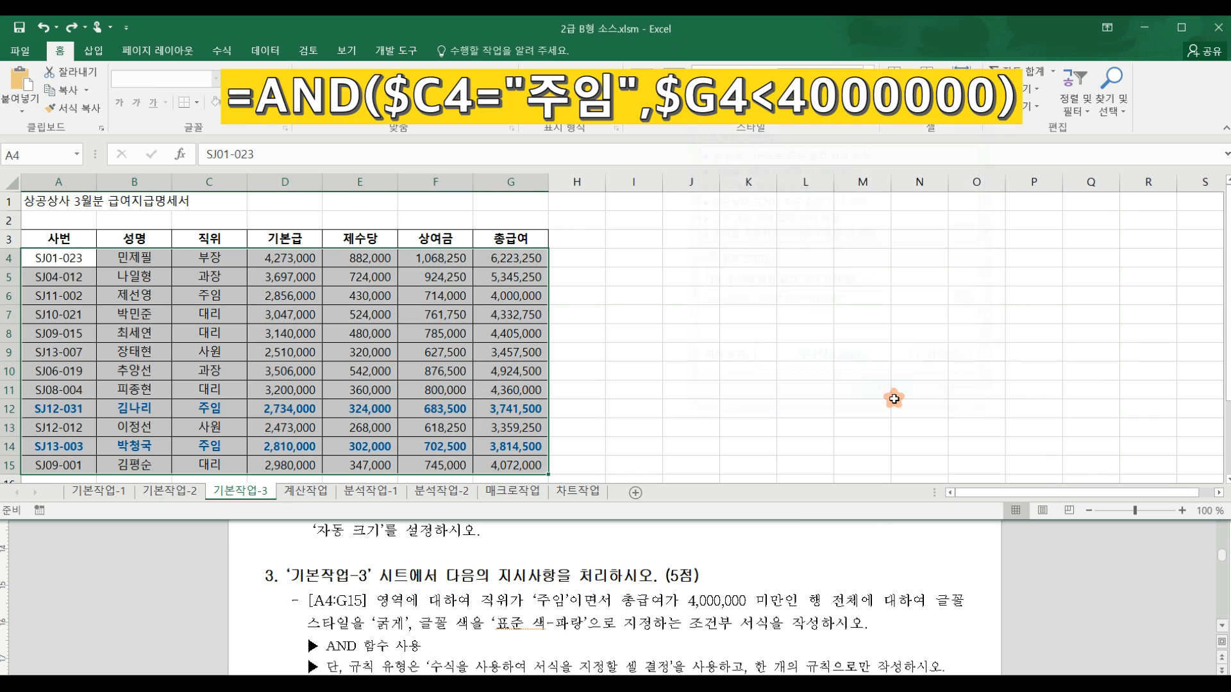
pyautogui.click(419, 404)
pyautogui.scroll(-2, 386, 398)
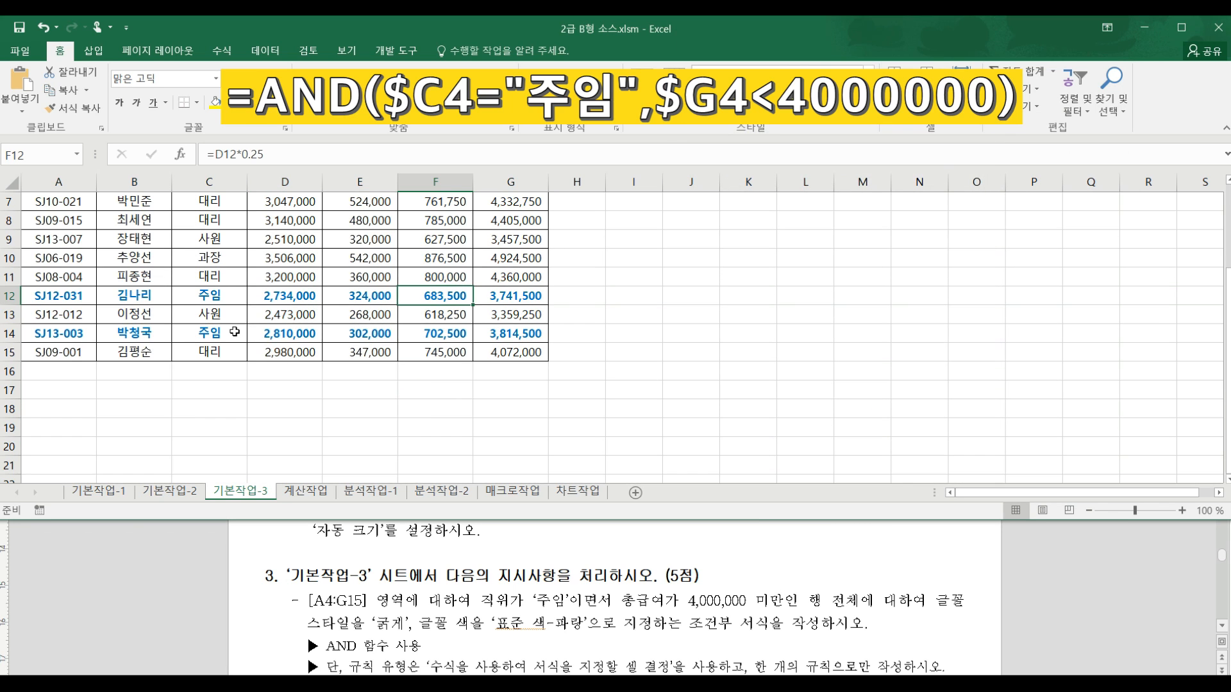
# Step: Advance the exam document to the 문제2 계산작업 section and open the 계산작업 sheet in the workbook
pyautogui.scroll(1, 385, 398)
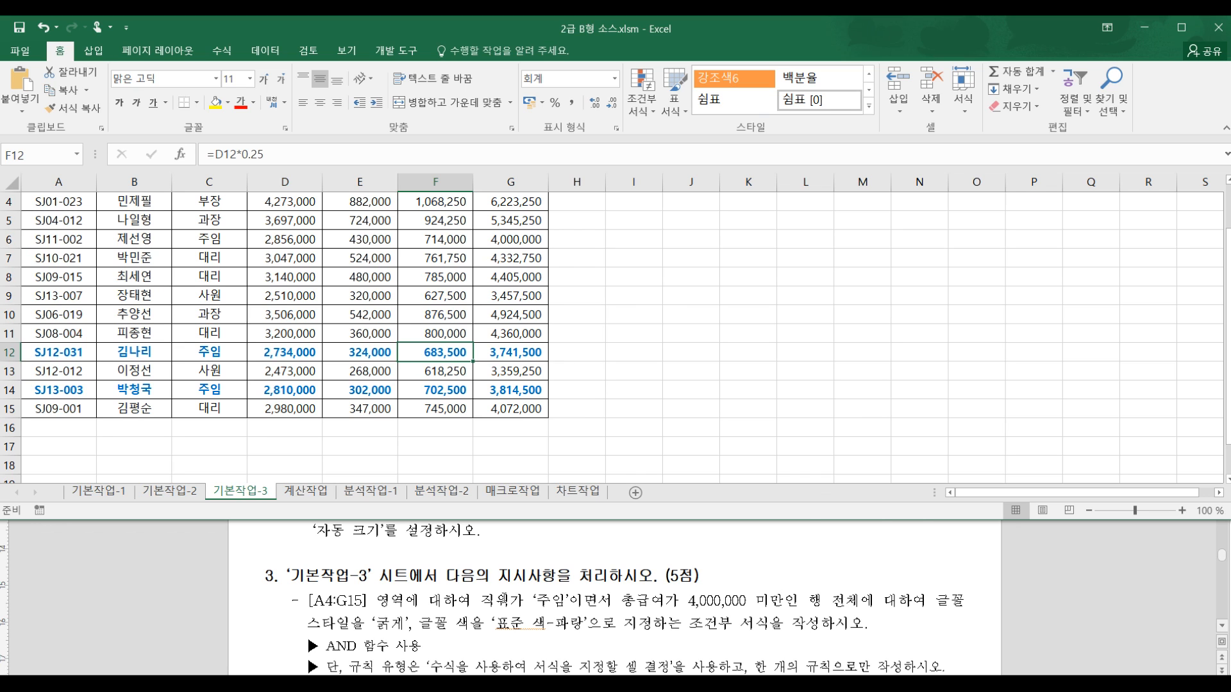
pyautogui.click(491, 582)
pyautogui.scroll(-5, 491, 582)
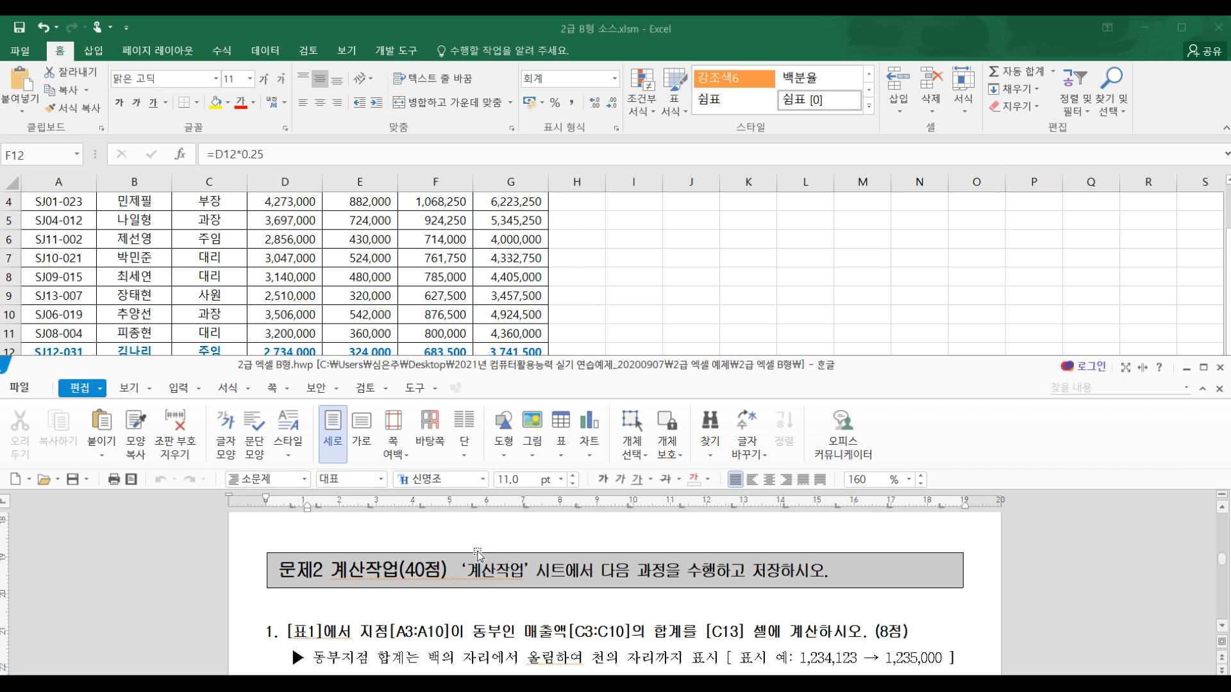
pyautogui.click(612, 286)
pyautogui.scroll(-4, 521, 335)
pyautogui.click(306, 492)
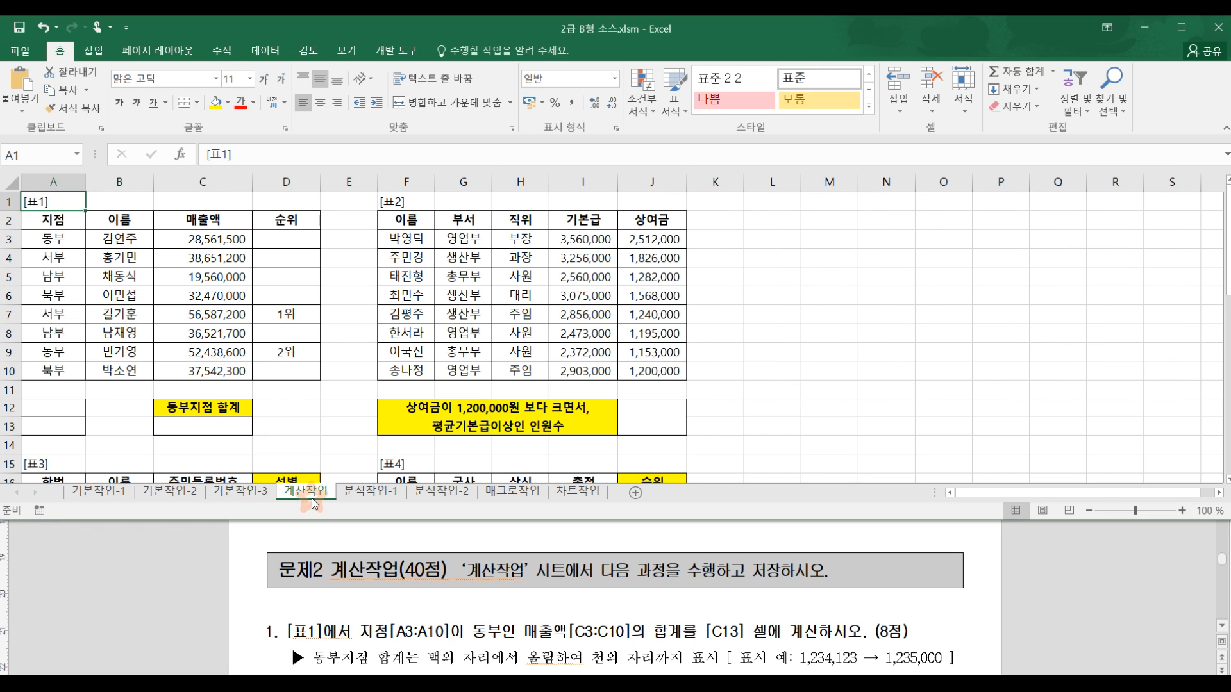
# Step: Following task 1 in the exam document, enter the criteria header 지점 in A12 and 동부 in A13
pyautogui.click(498, 650)
pyautogui.scroll(-2, 390, 578)
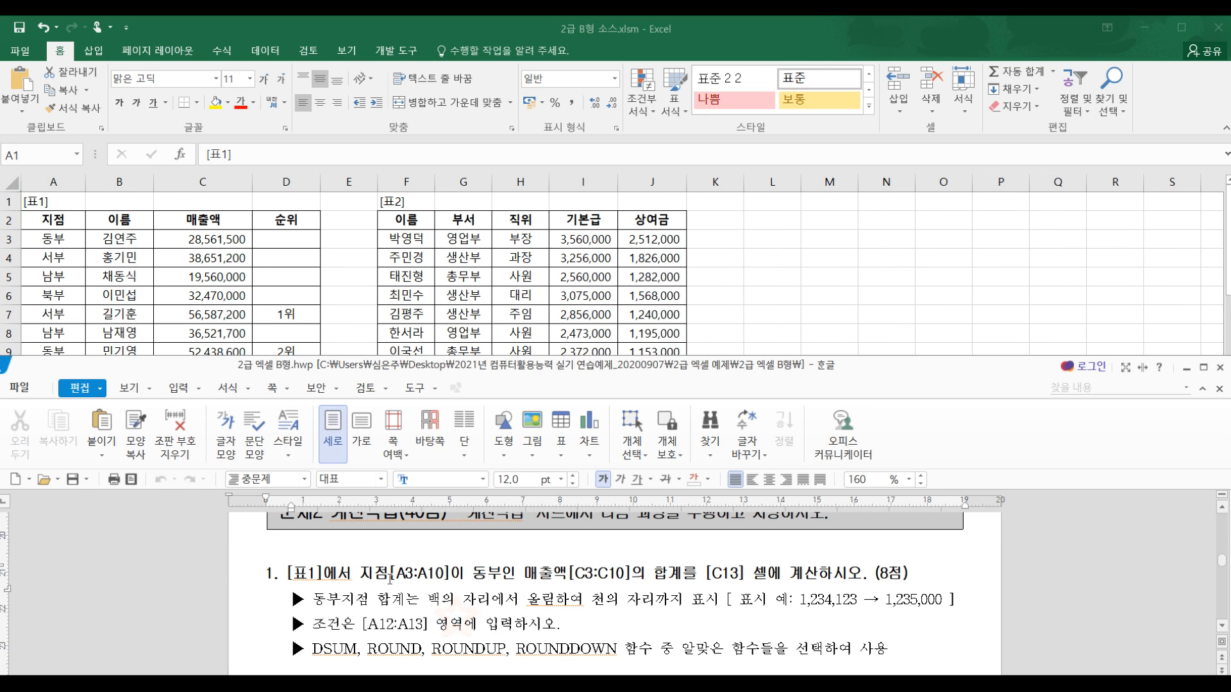
pyautogui.scroll(2, 391, 578)
pyautogui.moveTo(323, 648); pyautogui.dragTo(592, 655)
pyautogui.click(590, 657)
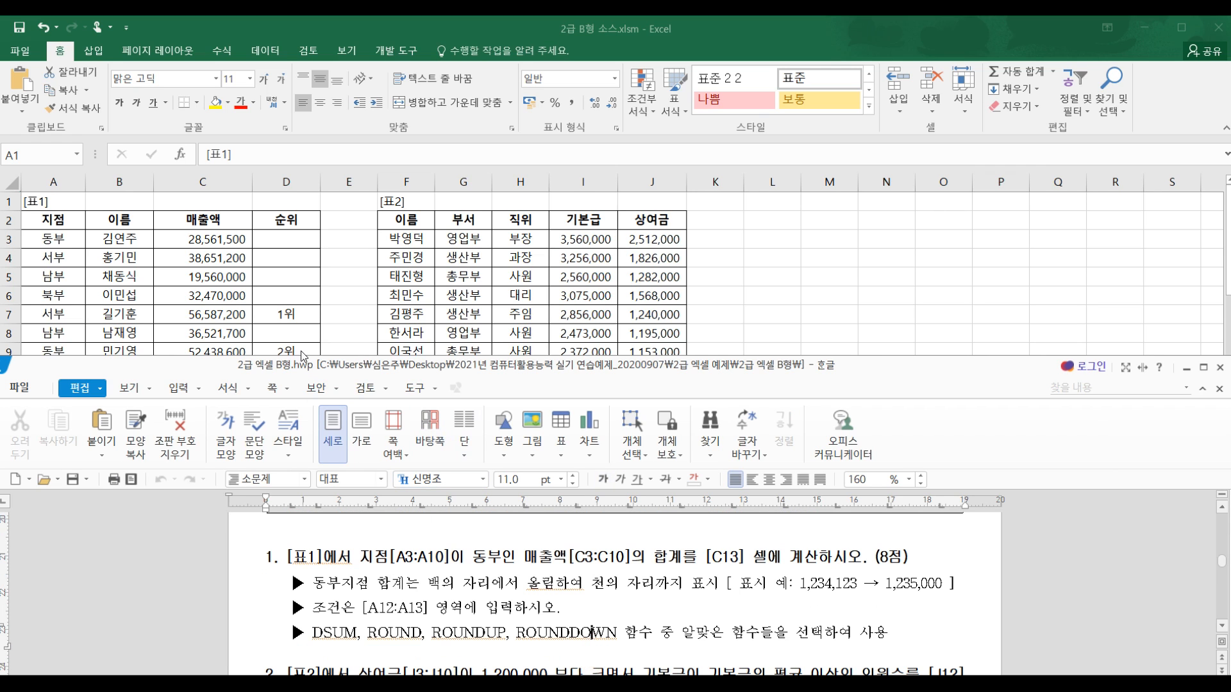
pyautogui.click(339, 341)
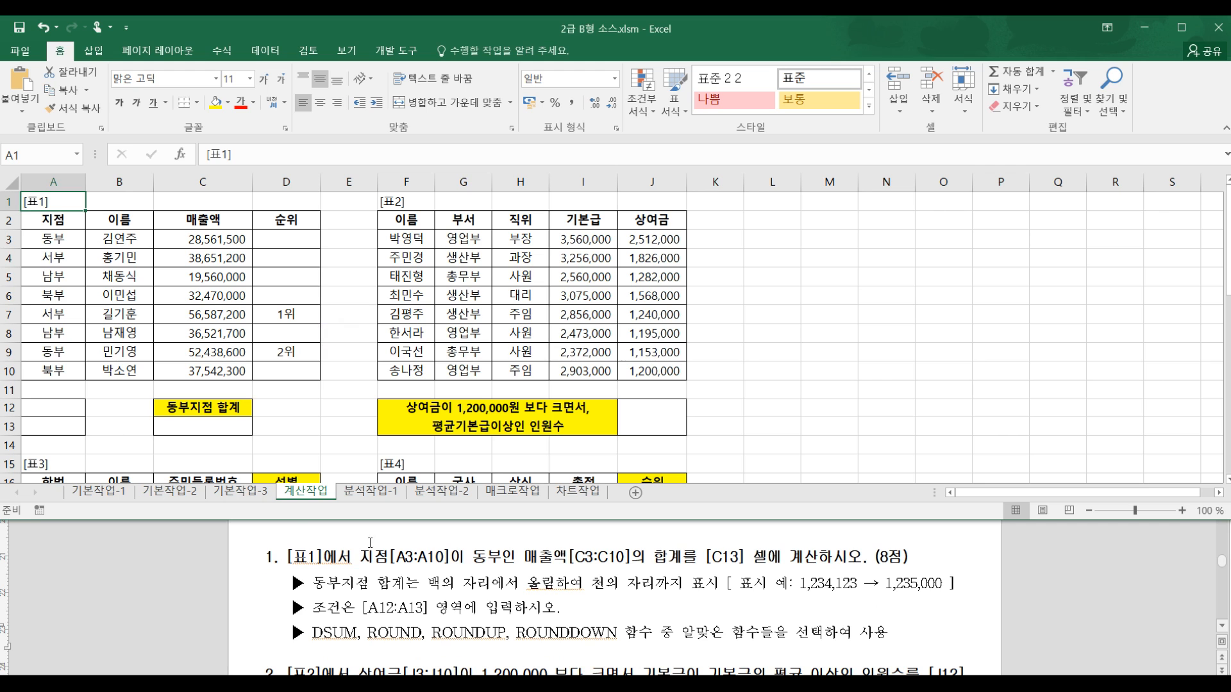
pyautogui.moveTo(371, 614); pyautogui.dragTo(435, 609)
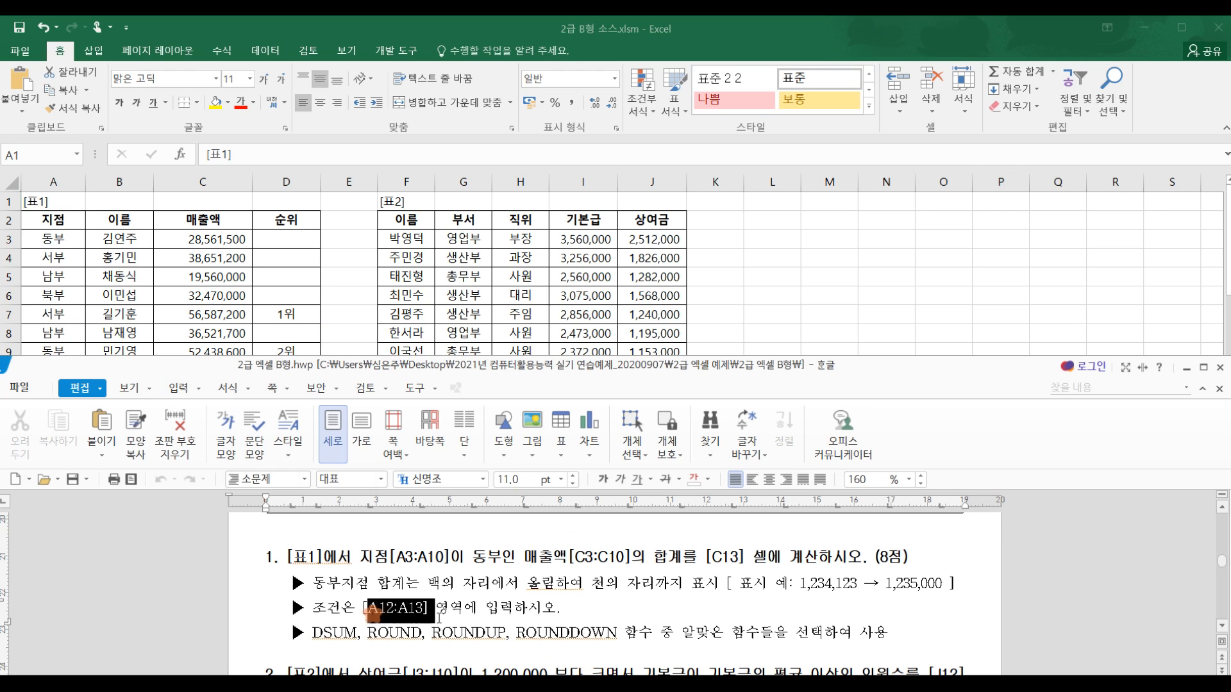
pyautogui.click(329, 286)
pyautogui.click(67, 408)
pyautogui.write('지점')
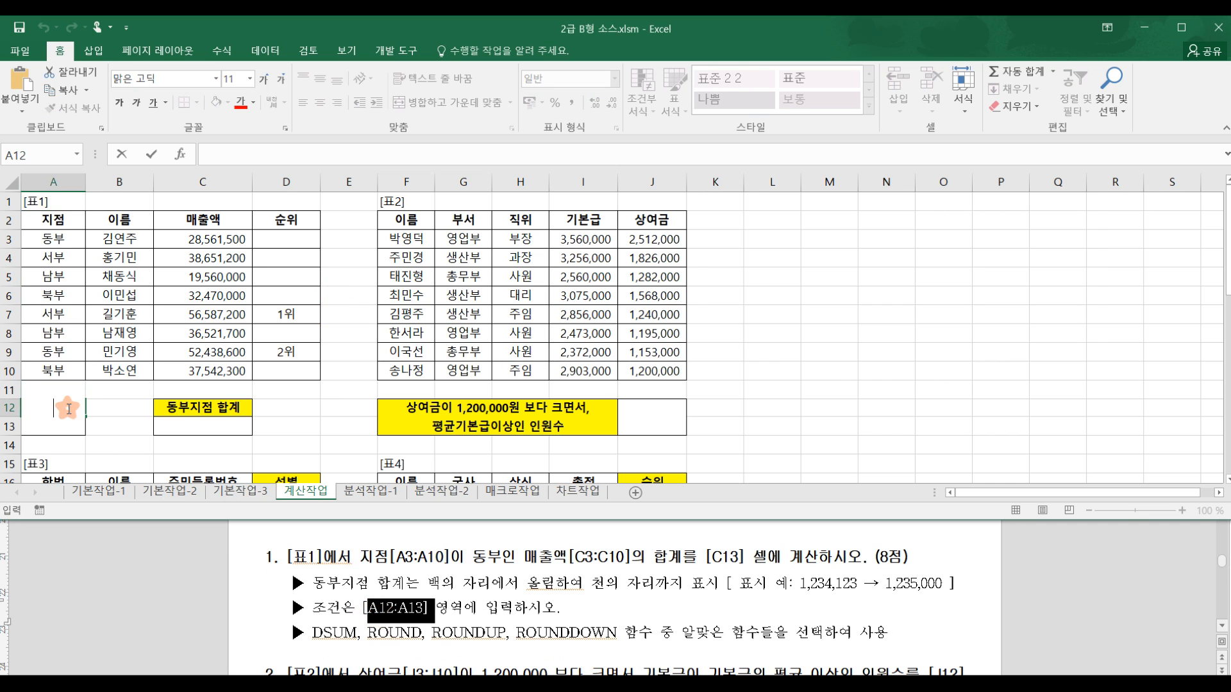
pyautogui.press('Return')
pyautogui.write('동부')
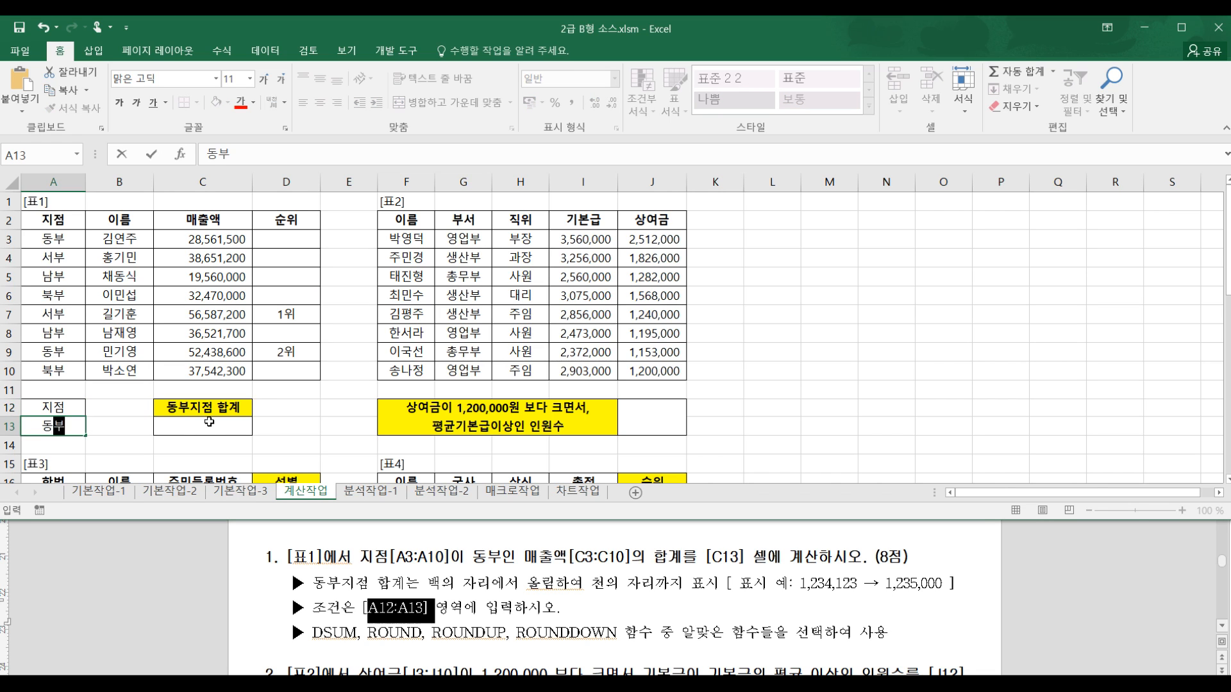
# Step: Begin a DSUM formula in C13 with A2:C10 as the database range
pyautogui.click(207, 423)
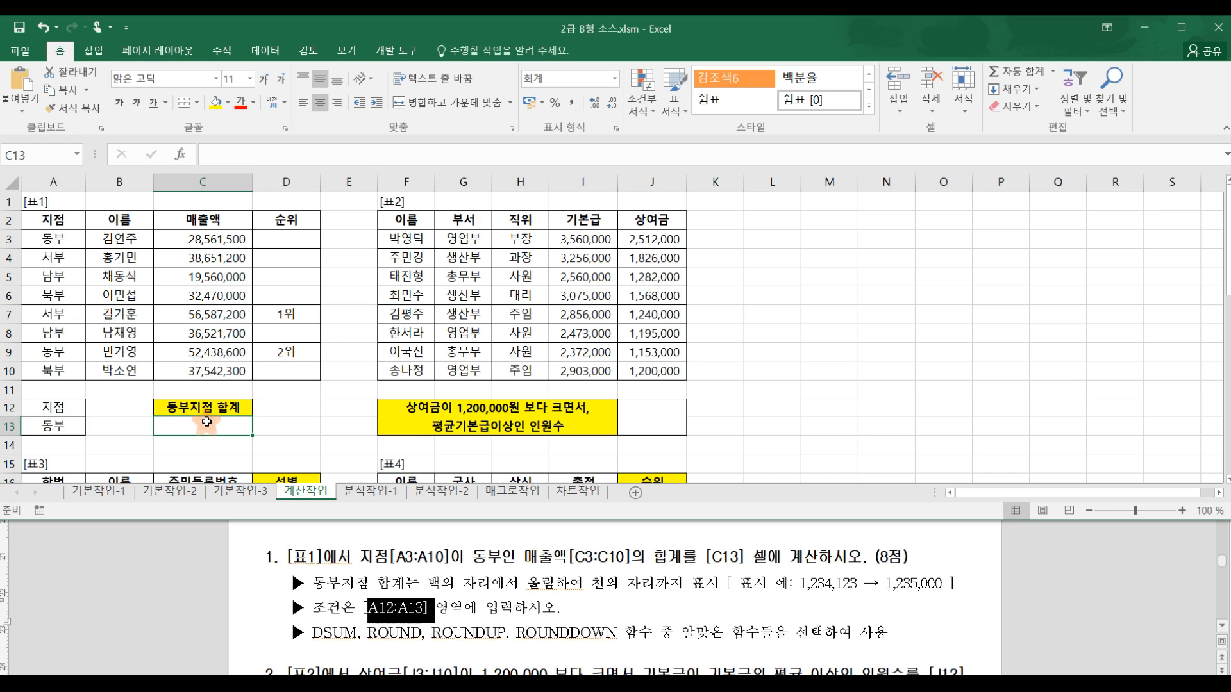
pyautogui.click(274, 155)
pyautogui.write('=dsum')
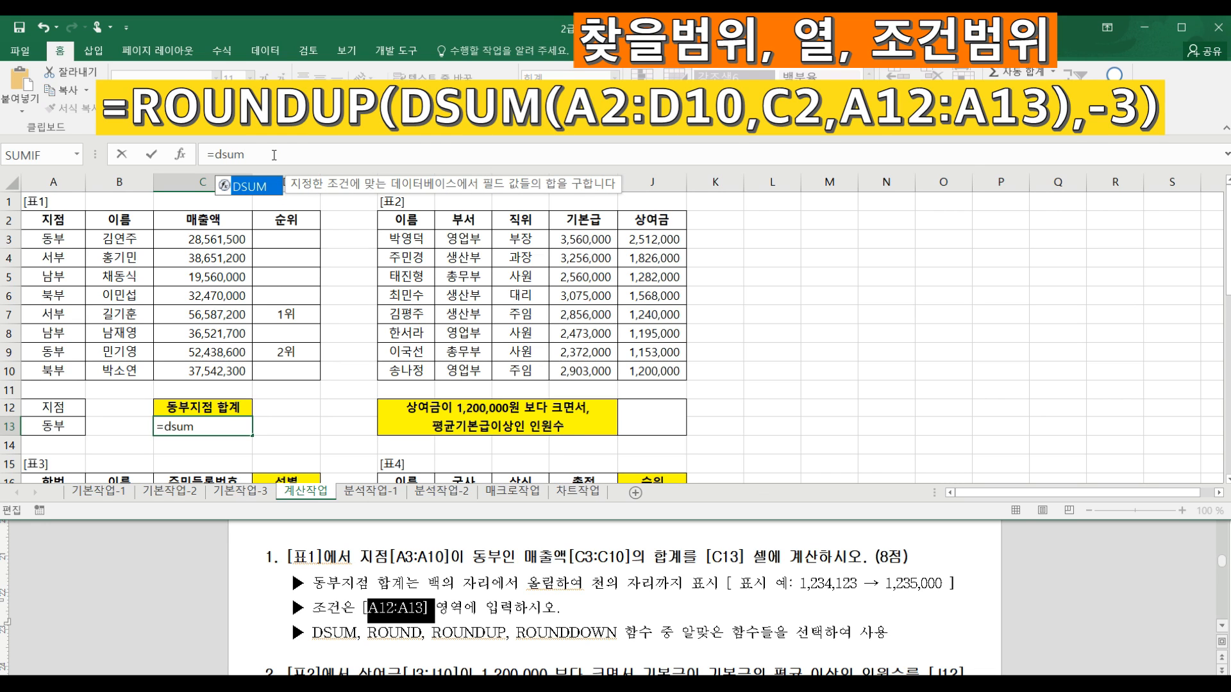
pyautogui.write('(')
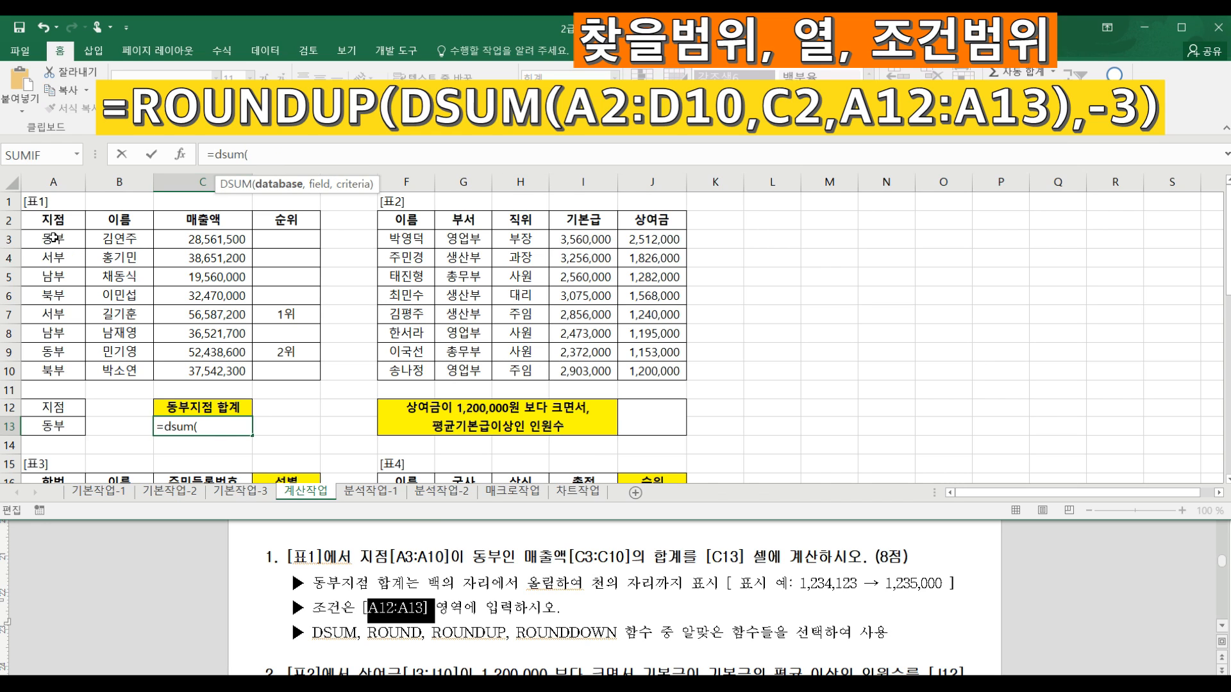
pyautogui.moveTo(54, 222); pyautogui.dragTo(221, 380)
pyautogui.write(',')
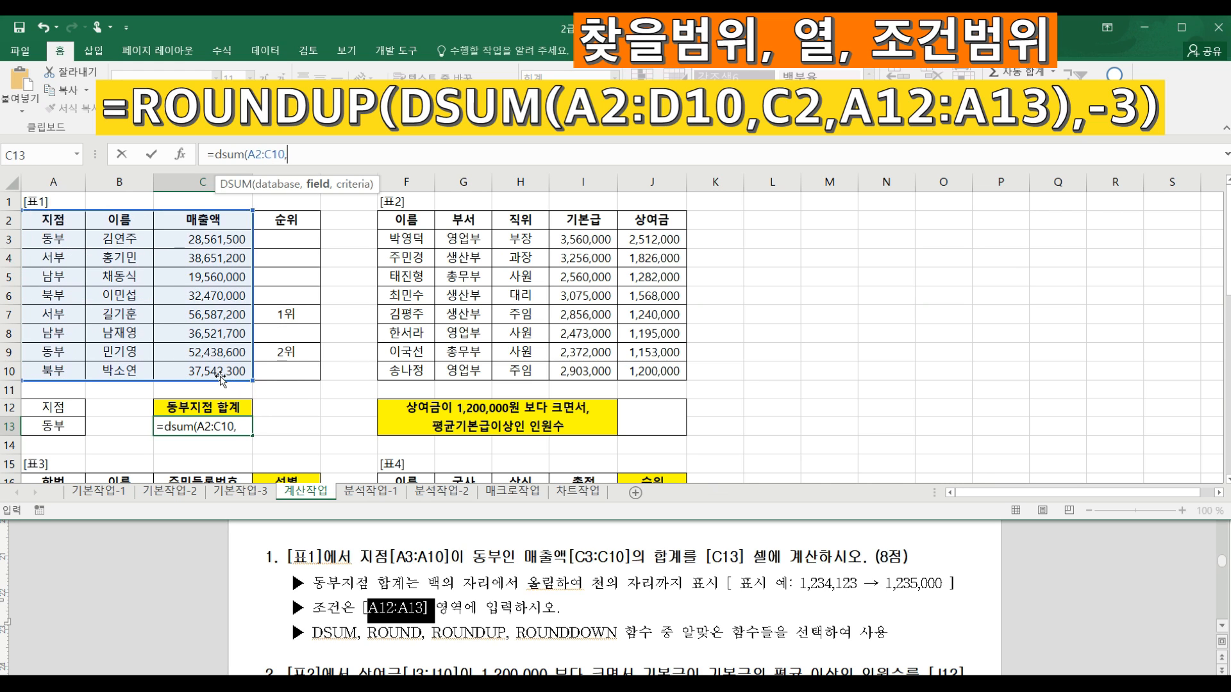
# Step: Complete the DSUM formula with C2 as the field and A12:A13 as the criteria range
pyautogui.click(208, 219)
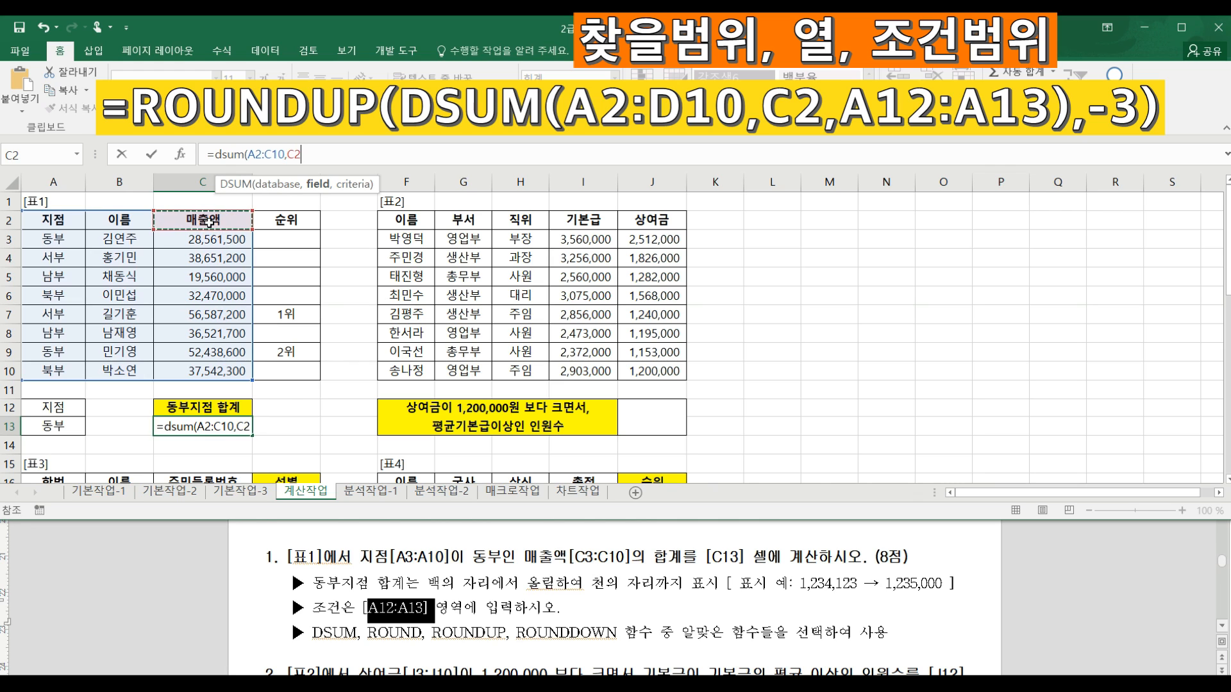
pyautogui.write(',')
pyautogui.click(66, 409)
pyautogui.moveTo(66, 409); pyautogui.dragTo(68, 422)
pyautogui.write(')')
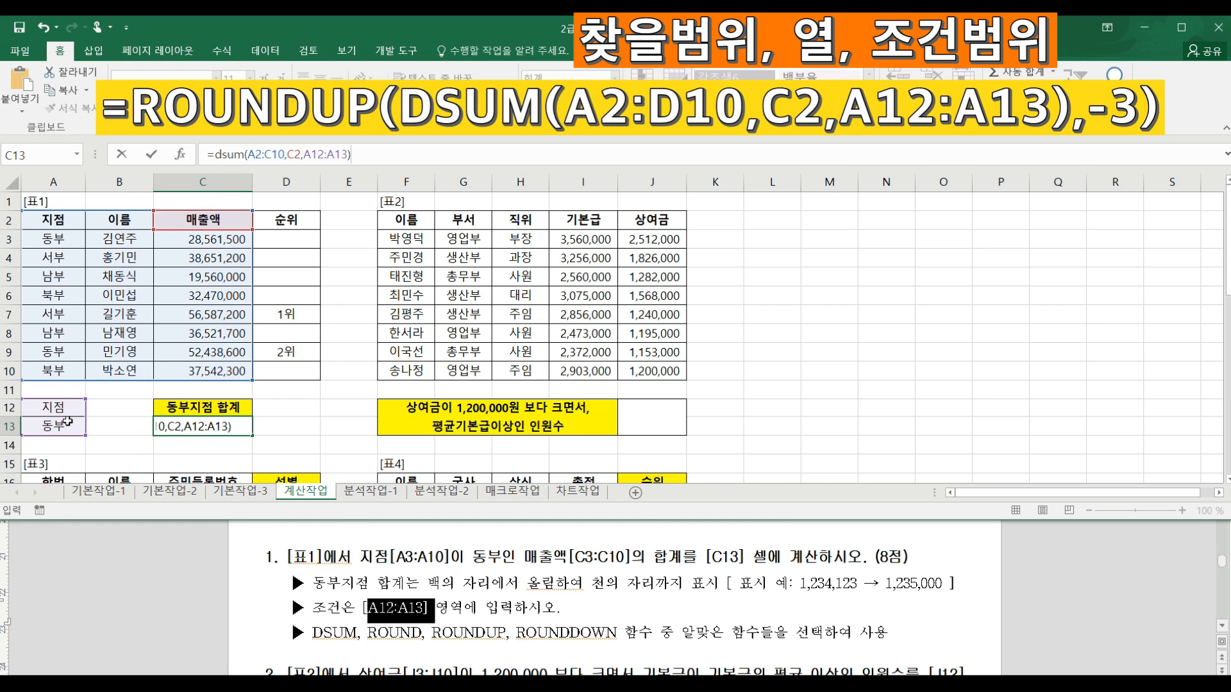
pyautogui.press('Return')
# Step: Wrap the DSUM formula in C13 in ROUNDUP with -3 as the number of digits
pyautogui.click(217, 428)
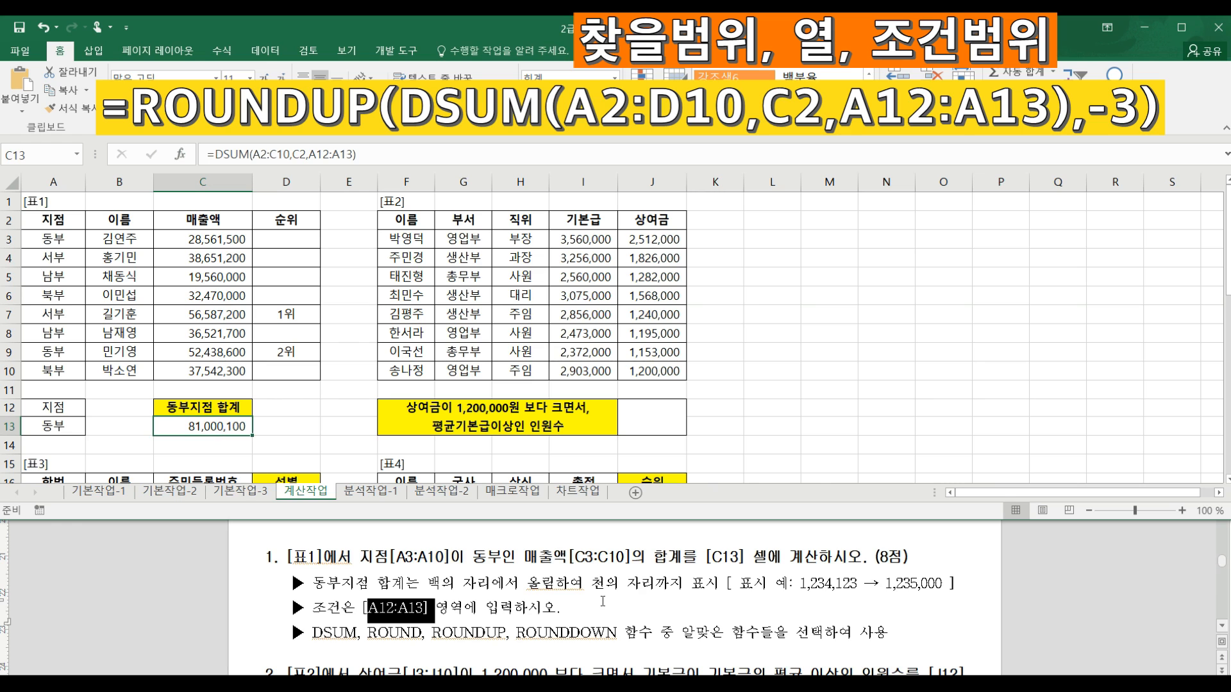
pyautogui.click(214, 154)
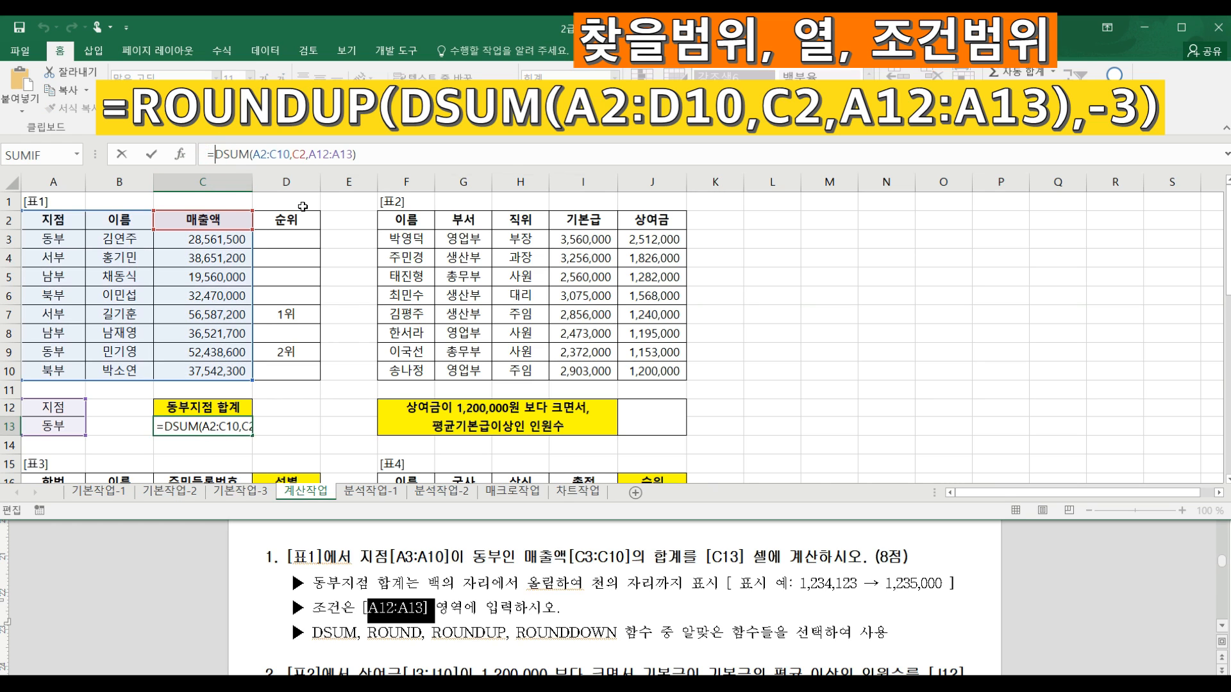
pyautogui.write('ro')
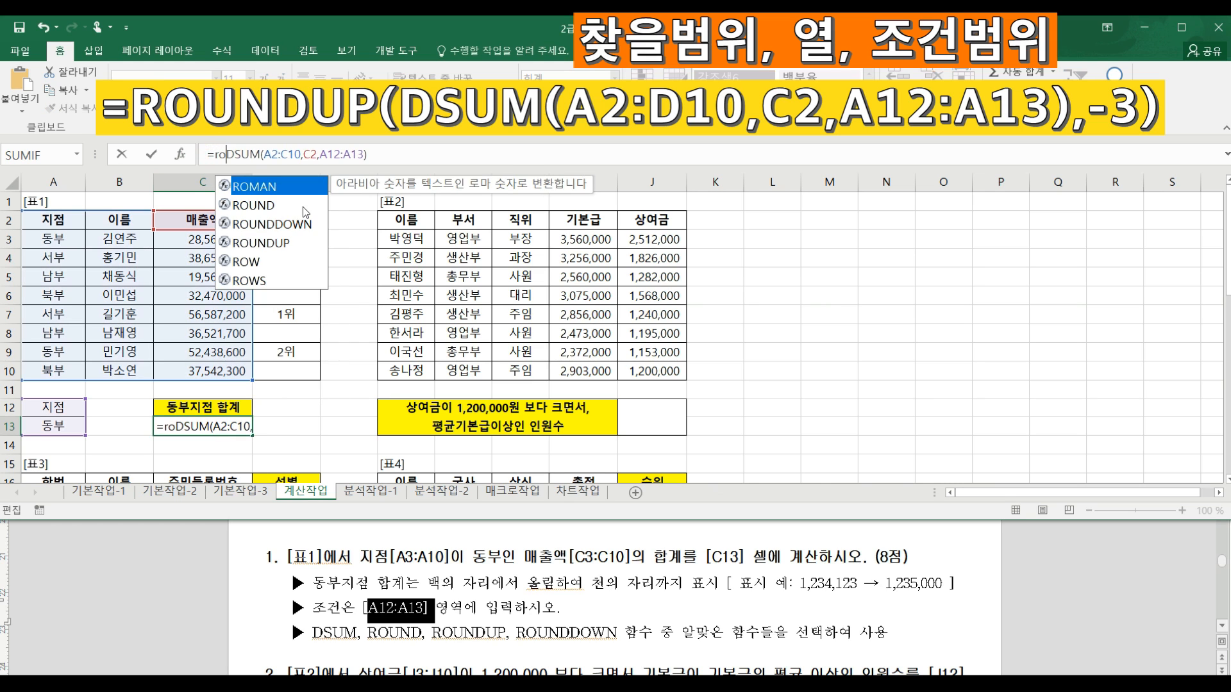
pyautogui.doubleClick(302, 248)
pyautogui.click(436, 151)
pyautogui.write(',')
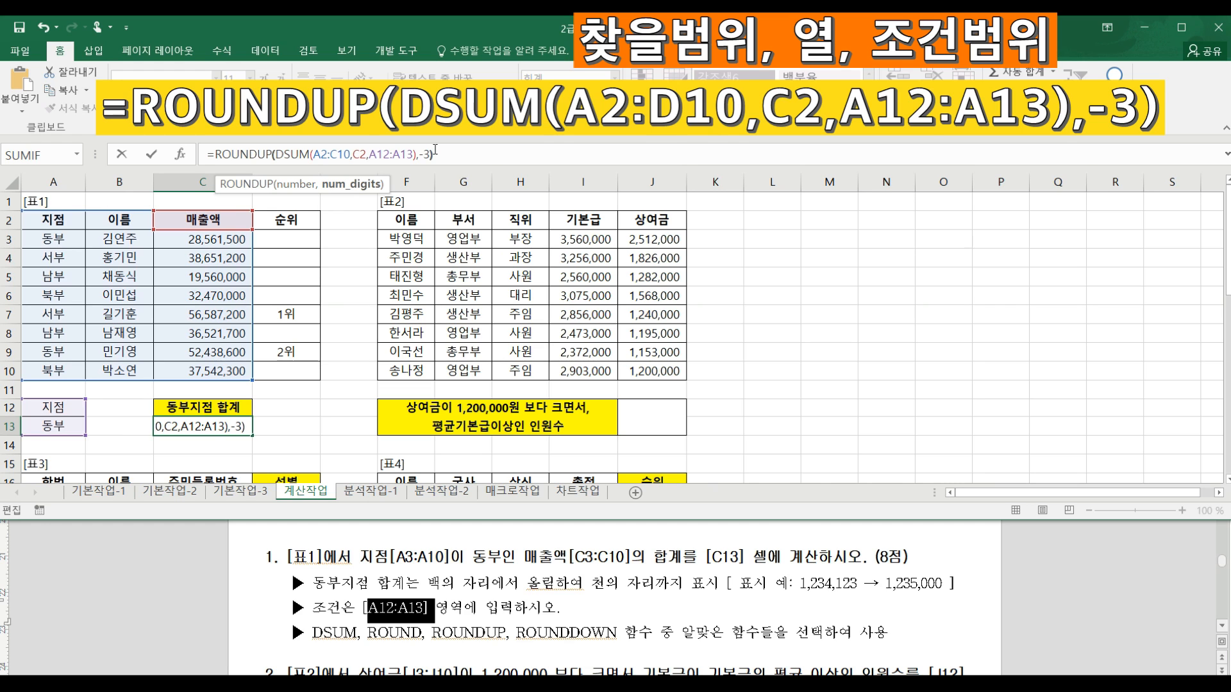
pyautogui.write('-3)')
pyautogui.press('Tab')
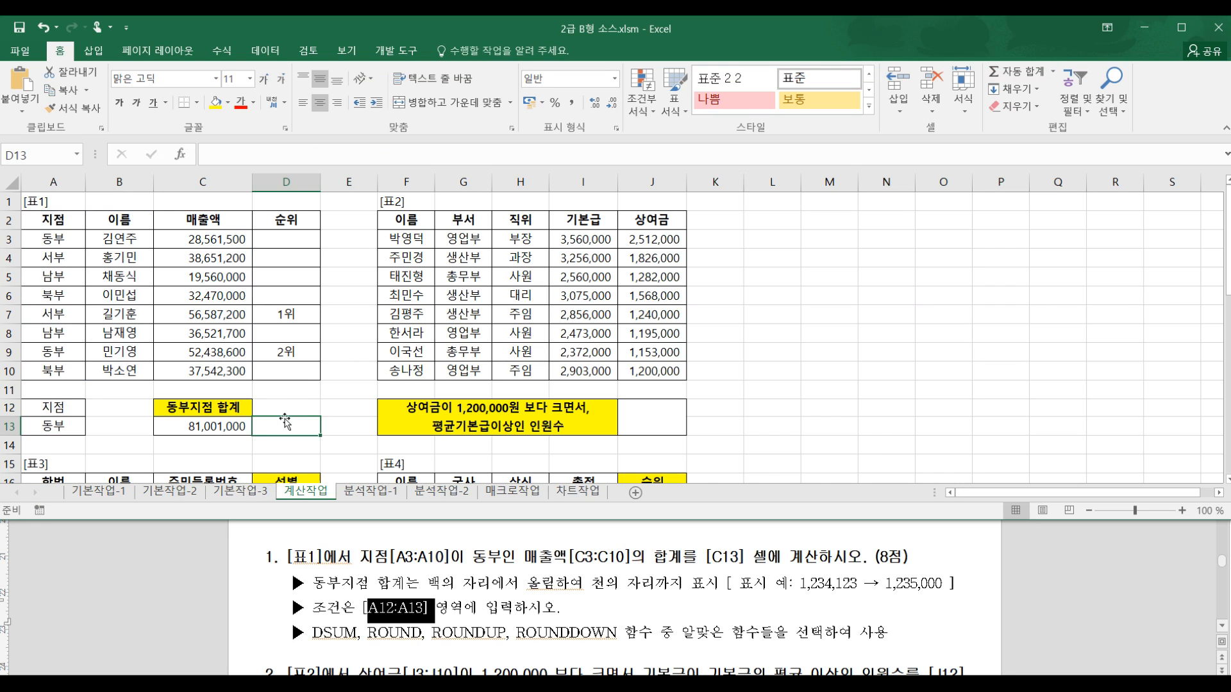
# Step: Examine the exam document's task 2 instructions for 표2, including its conditions, required functions and answer cell J12
pyautogui.scroll(-2, 289, 420)
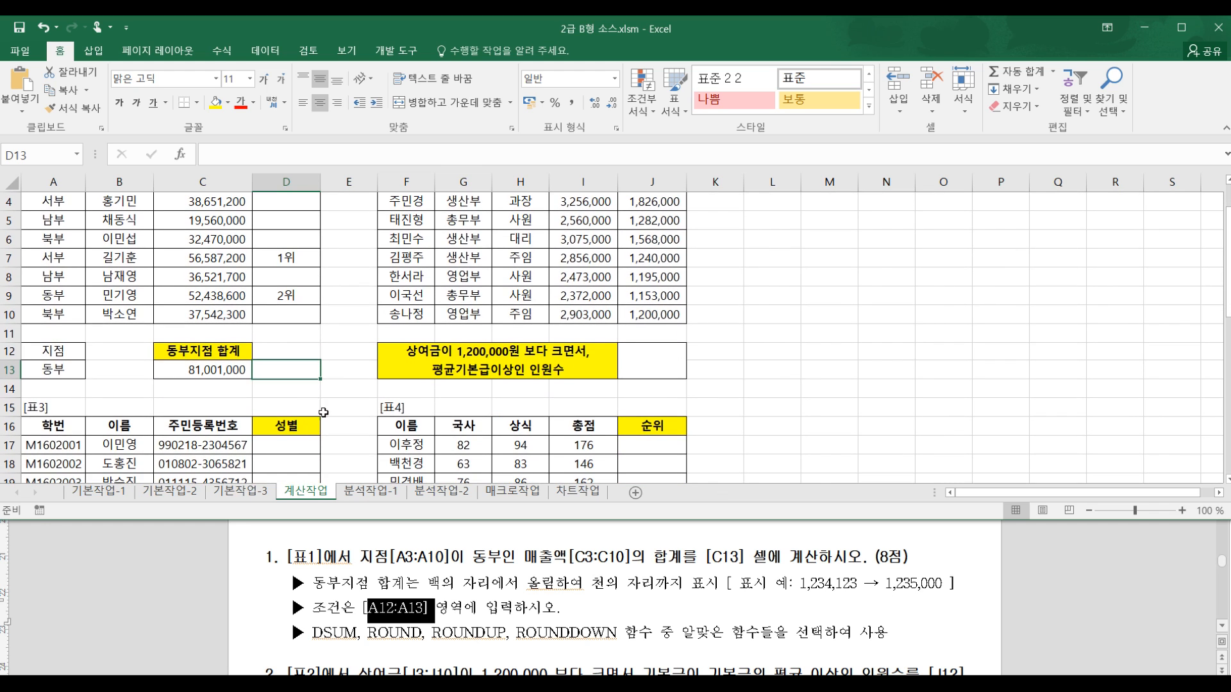
pyautogui.scroll(1, 336, 412)
pyautogui.scroll(1, 336, 412)
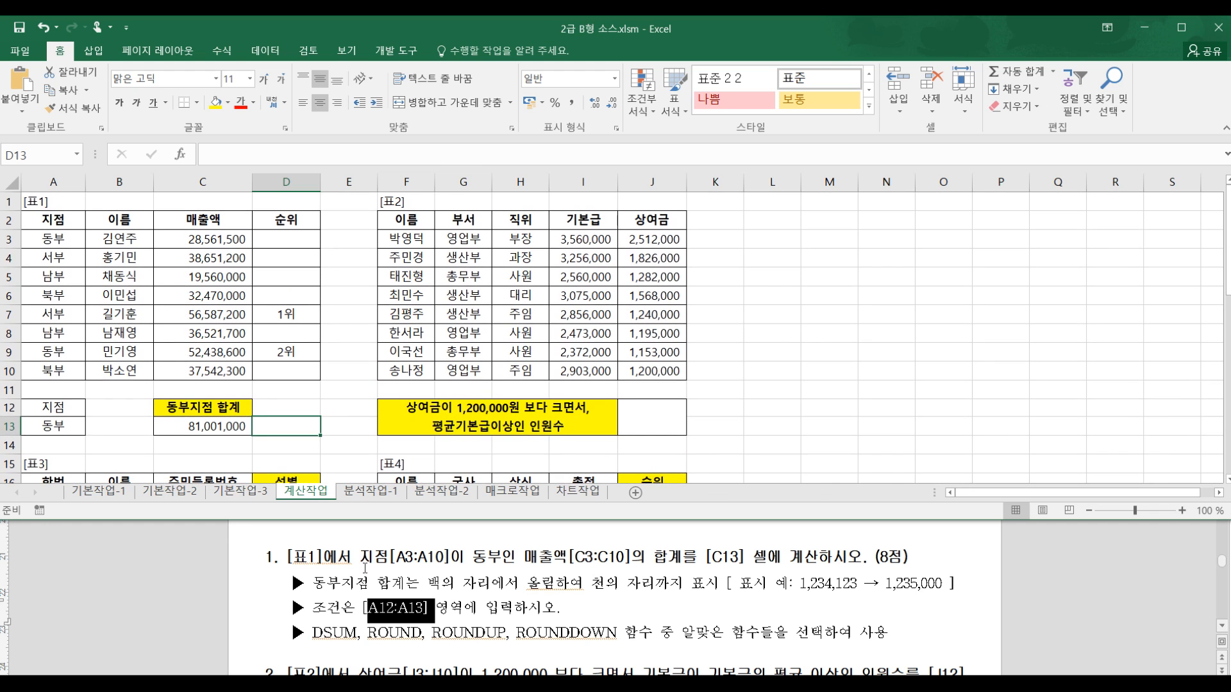
pyautogui.click(365, 567)
pyautogui.scroll(-3, 365, 568)
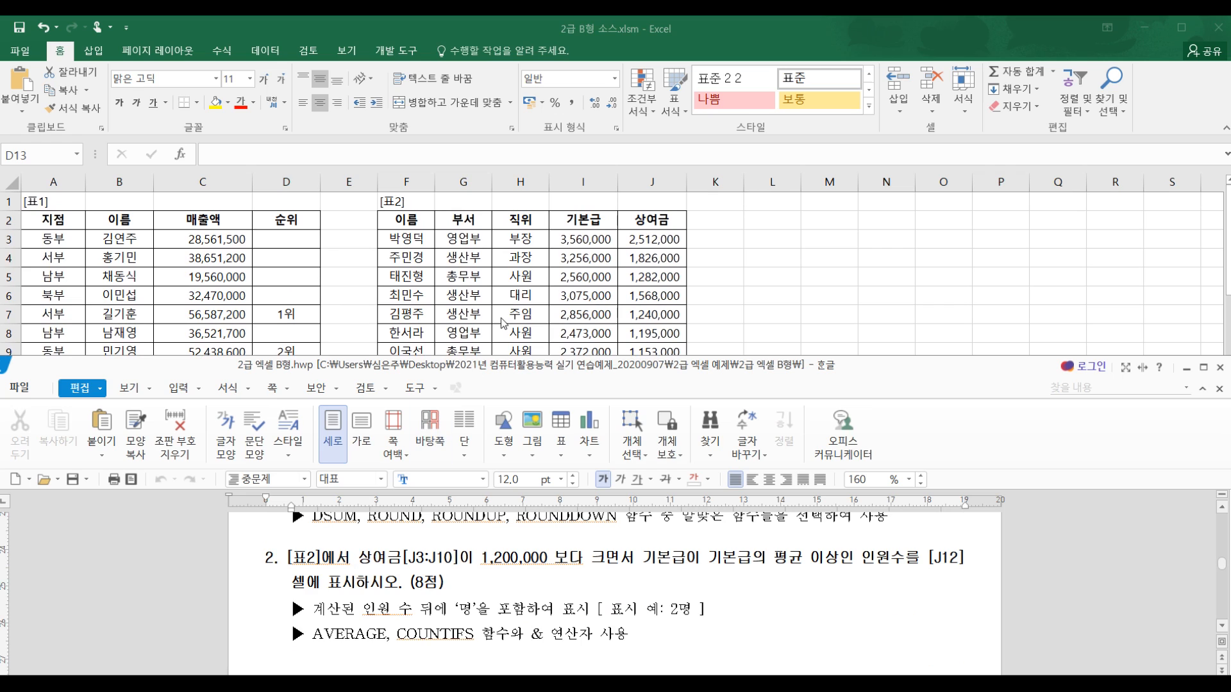
pyautogui.moveTo(483, 560); pyautogui.dragTo(557, 567)
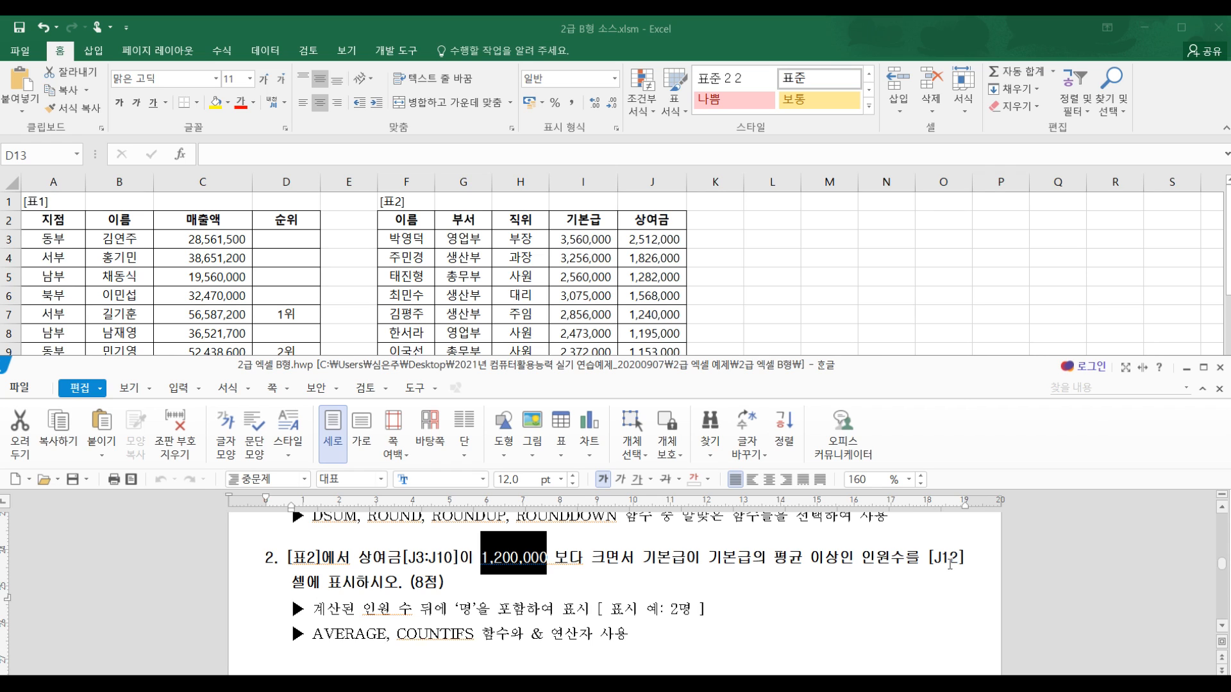
pyautogui.click(564, 318)
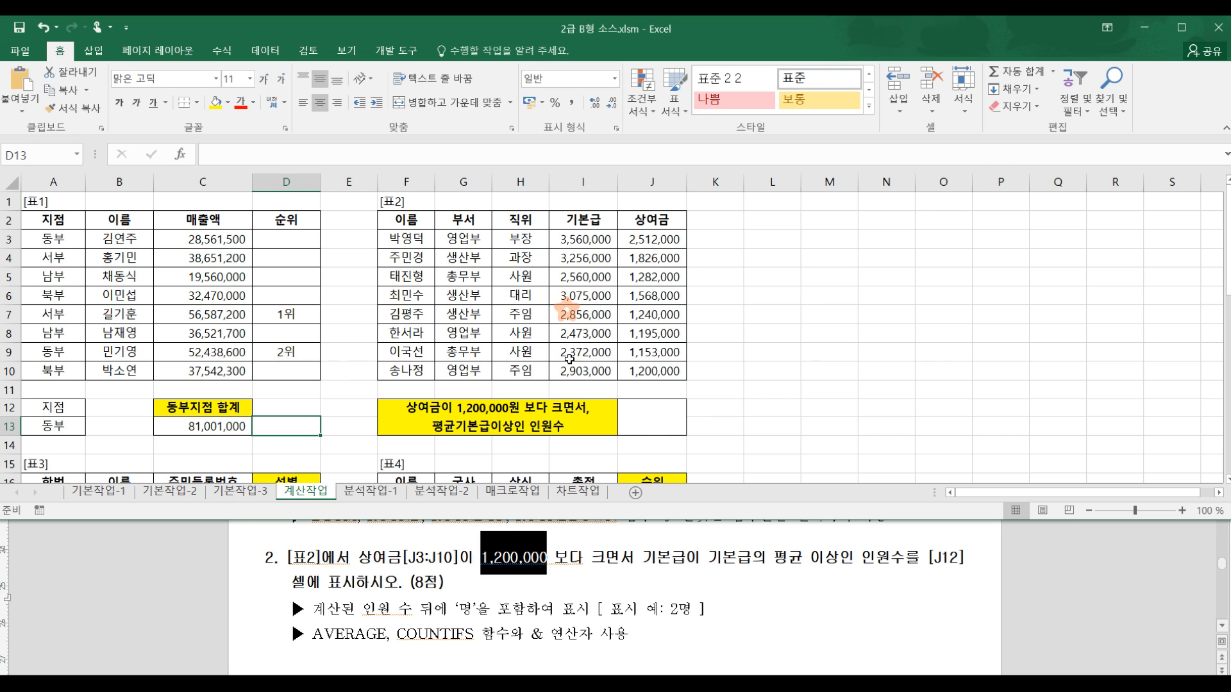
pyautogui.click(651, 415)
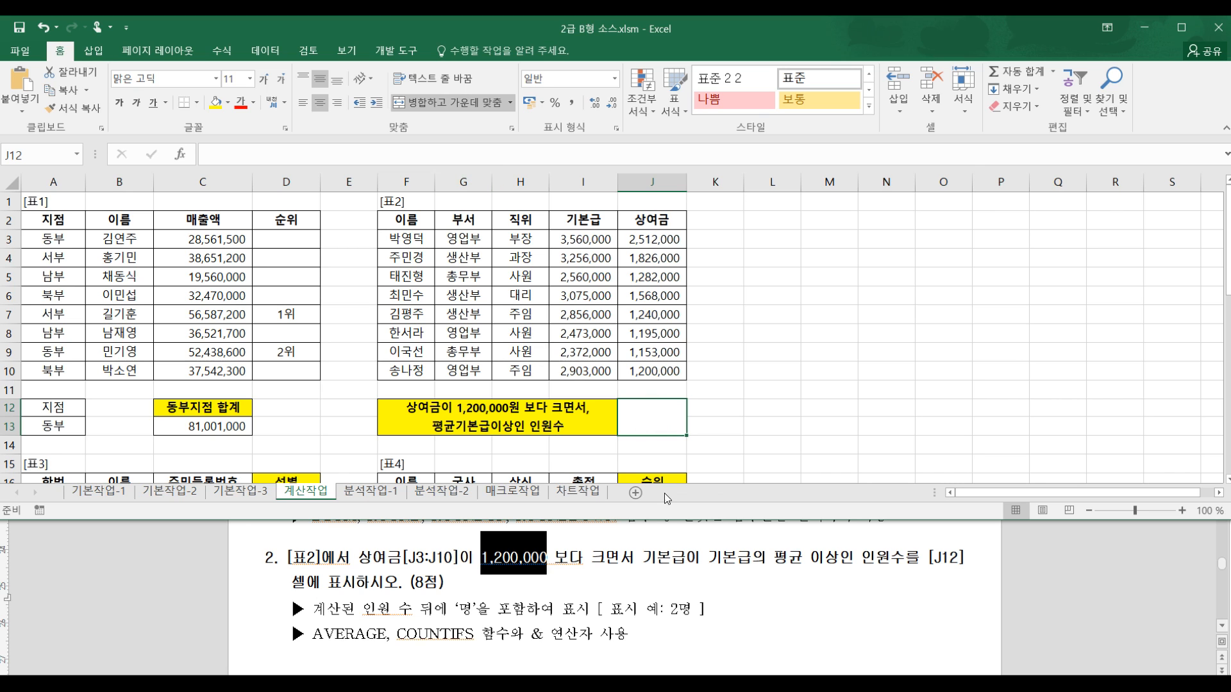
pyautogui.moveTo(713, 562); pyautogui.dragTo(904, 563)
pyautogui.click(780, 566)
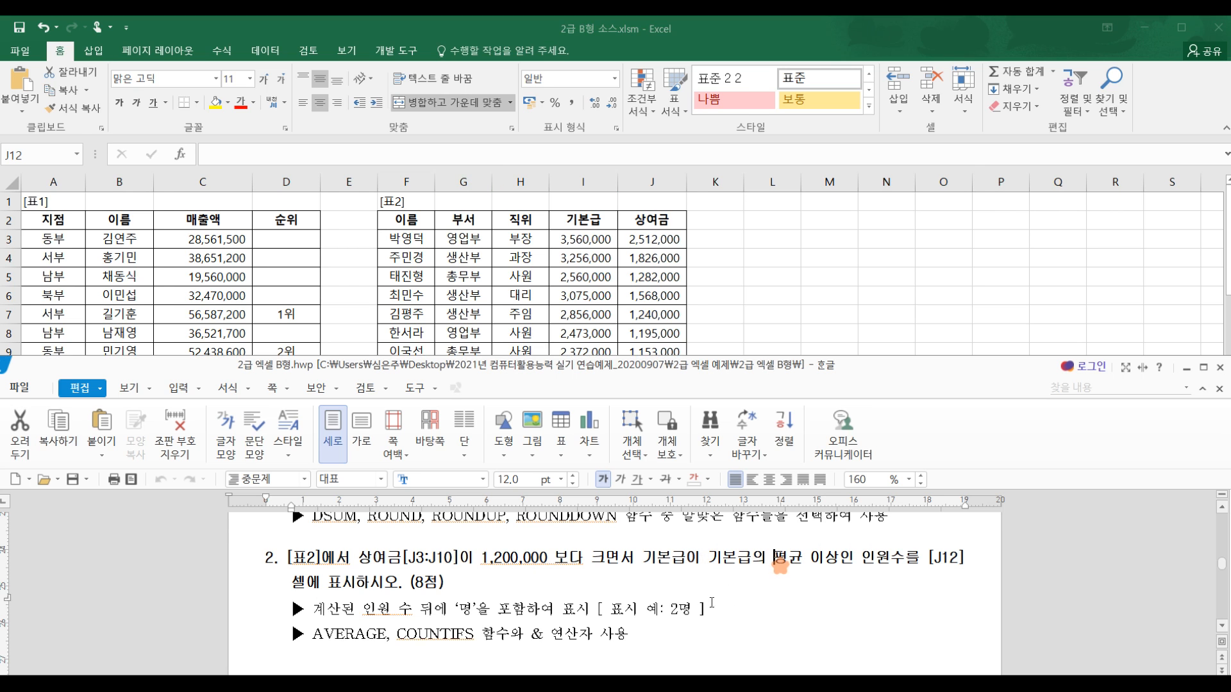
# Step: Calculate the average of the 기본급 values in J12 with AVERAGE over I3:I10
pyautogui.hotkey('alt', 'Tab')
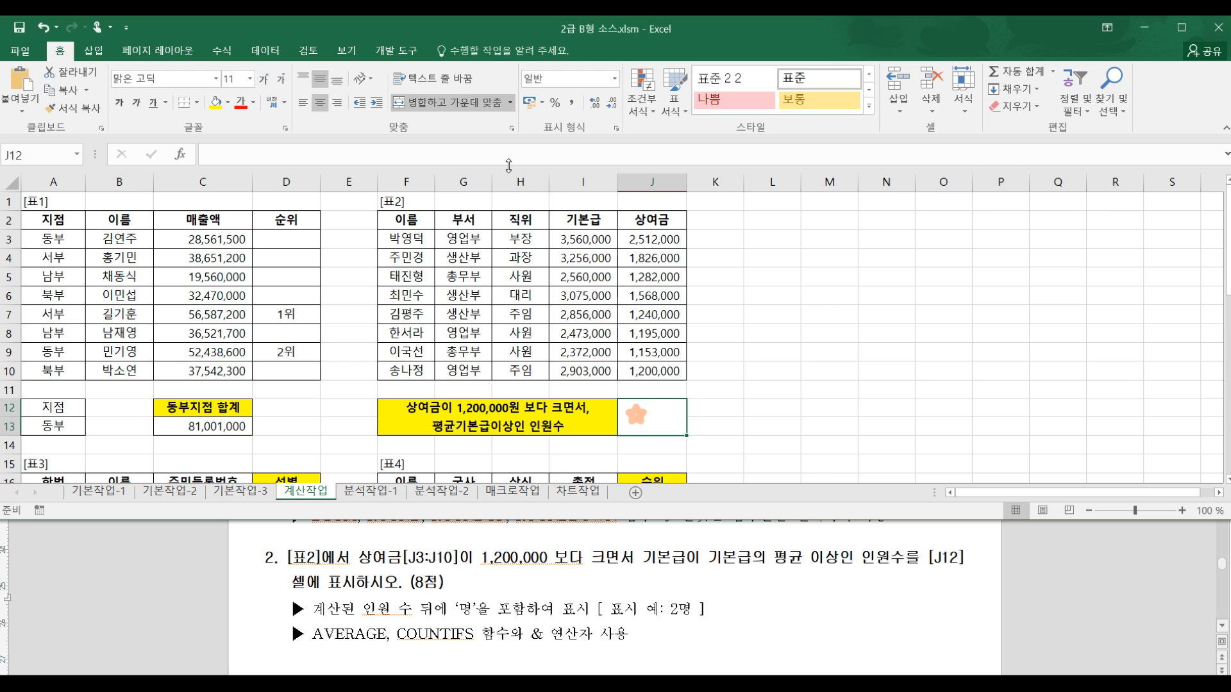
pyautogui.click(495, 146)
pyautogui.write('=avera')
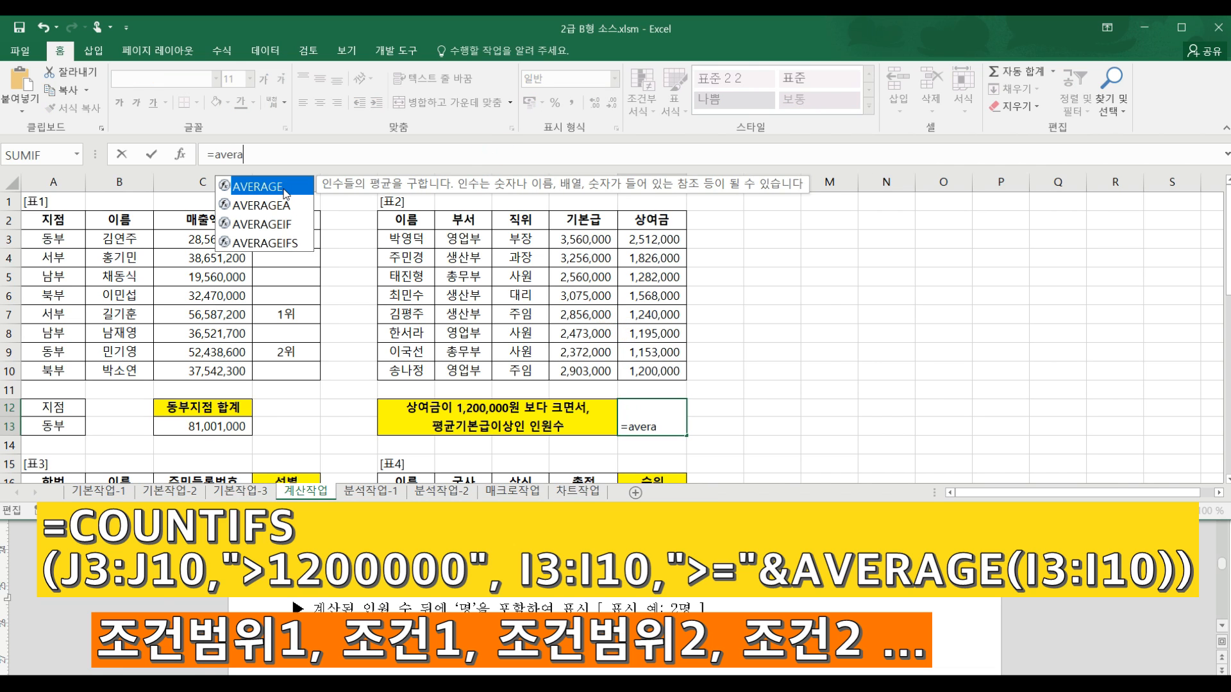
pyautogui.doubleClick(285, 191)
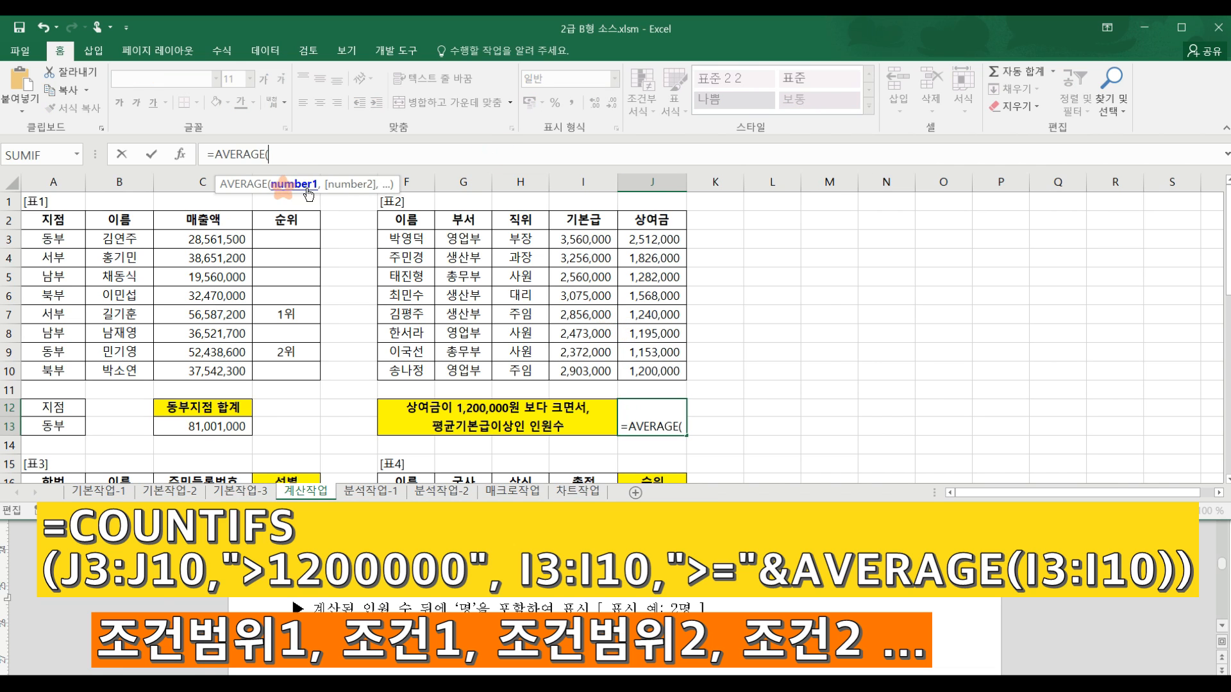
pyautogui.moveTo(575, 241); pyautogui.dragTo(598, 374)
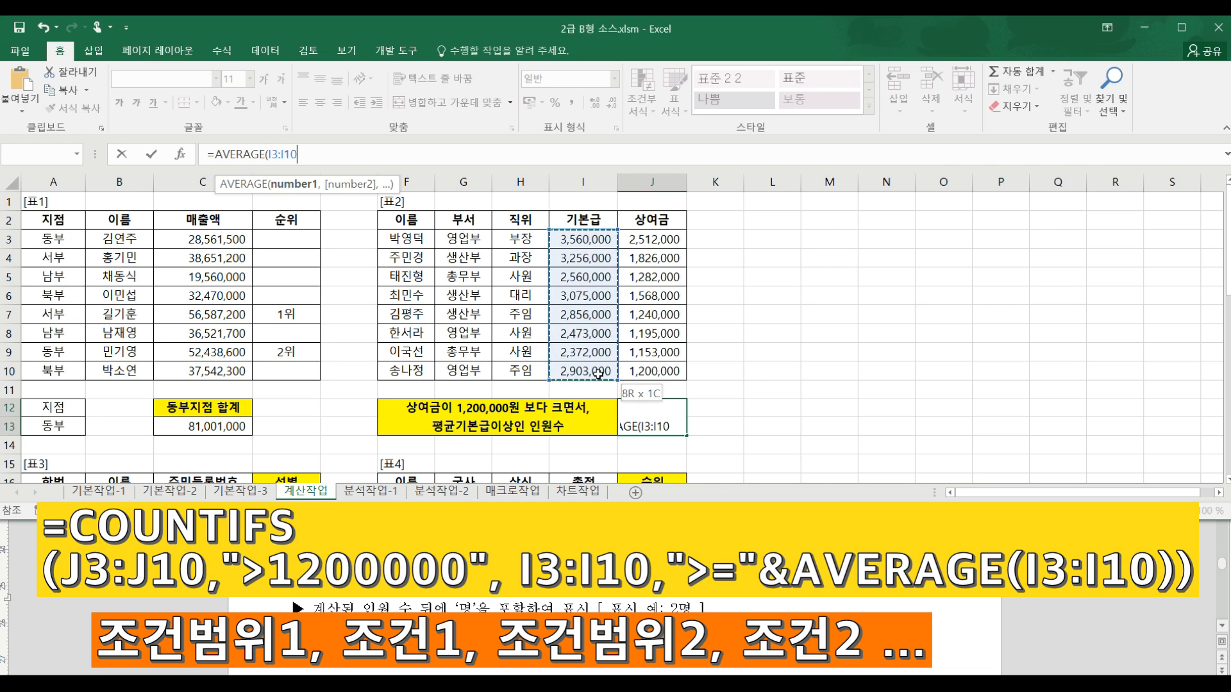
pyautogui.press('Return')
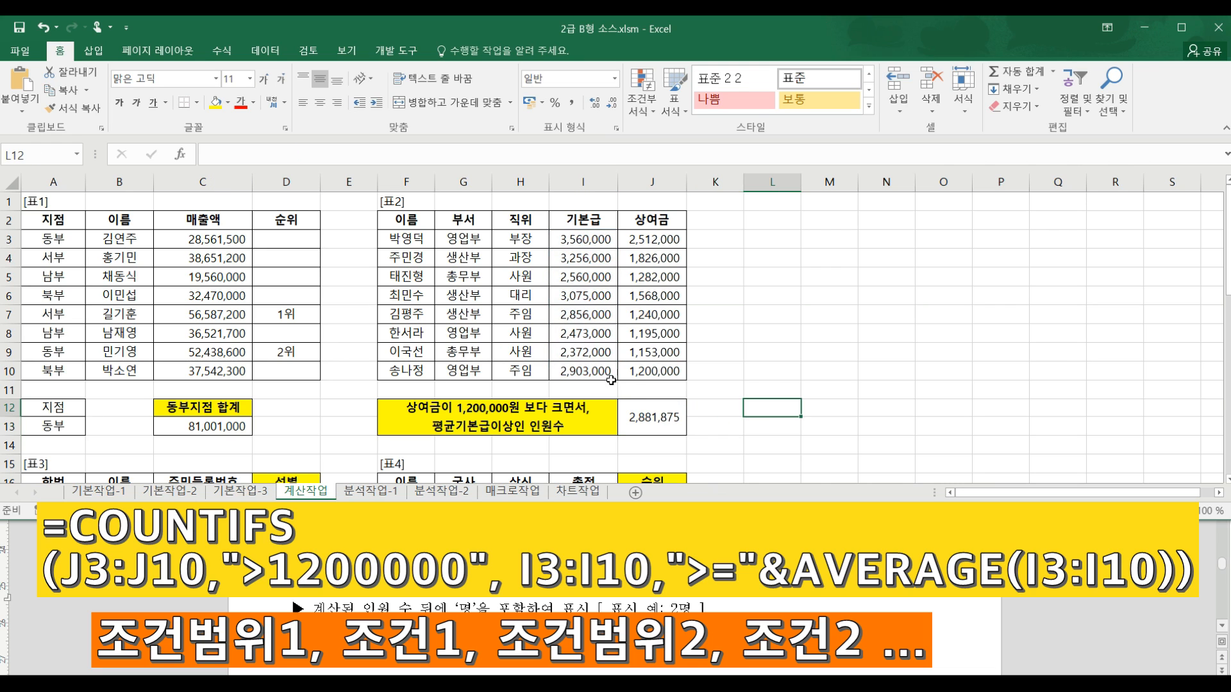
# Step: Wrap the AVERAGE in J12 in COUNTIFS, with I3:I10 as the first criteria range and ">="& joined before AVERAGE as its criterion
pyautogui.click(655, 416)
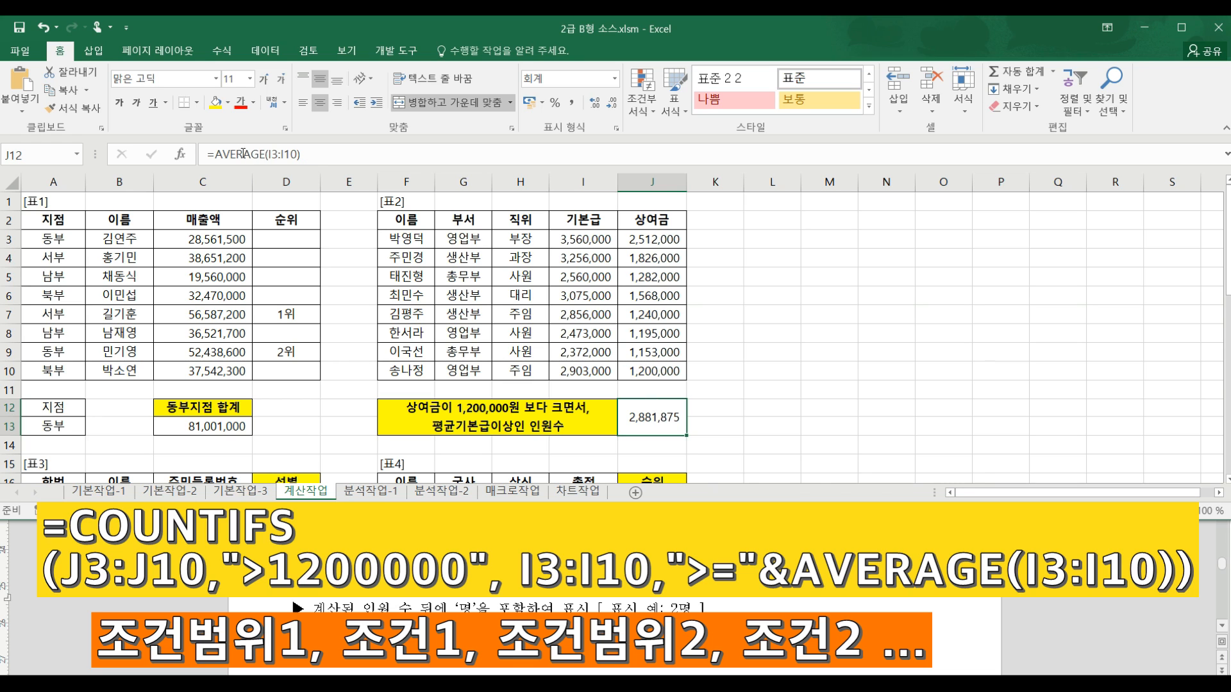
pyautogui.click(215, 154)
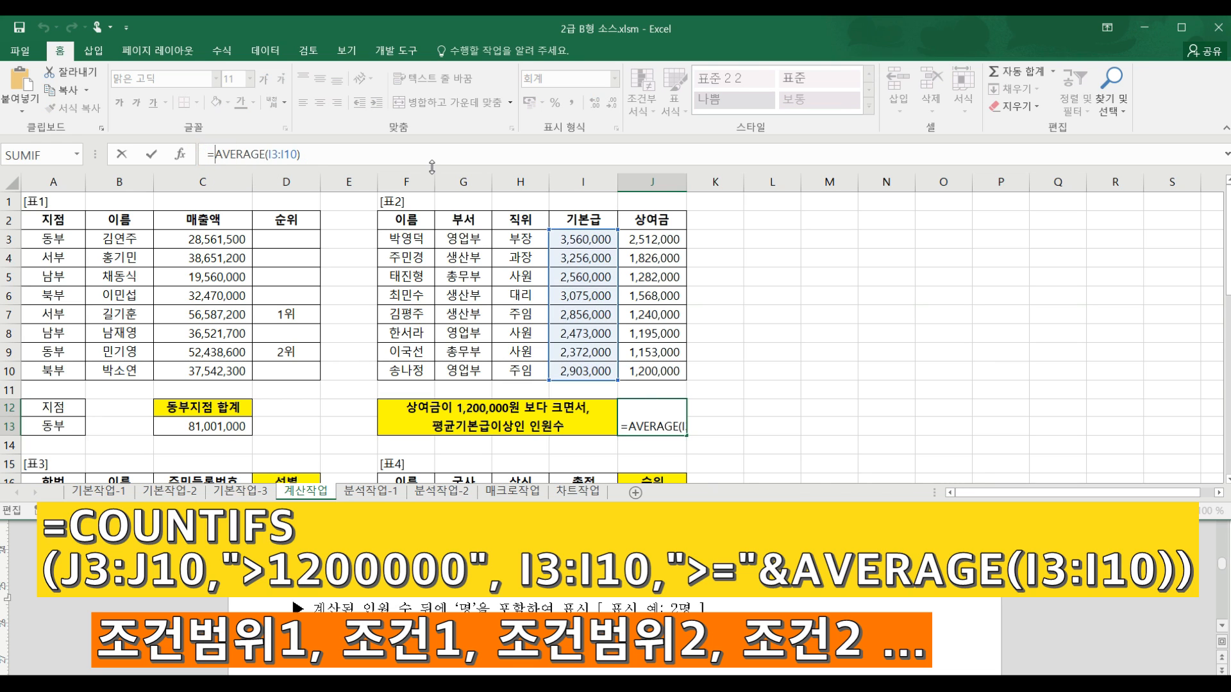
pyautogui.write('countifs')
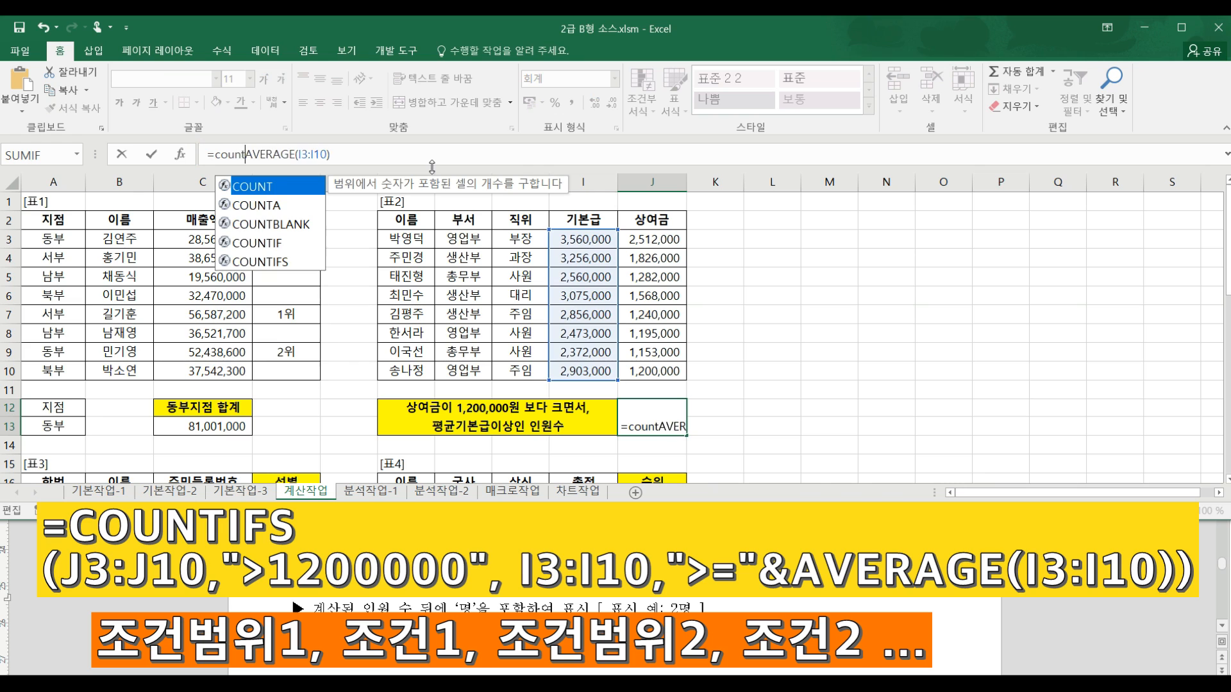
pyautogui.write('(')
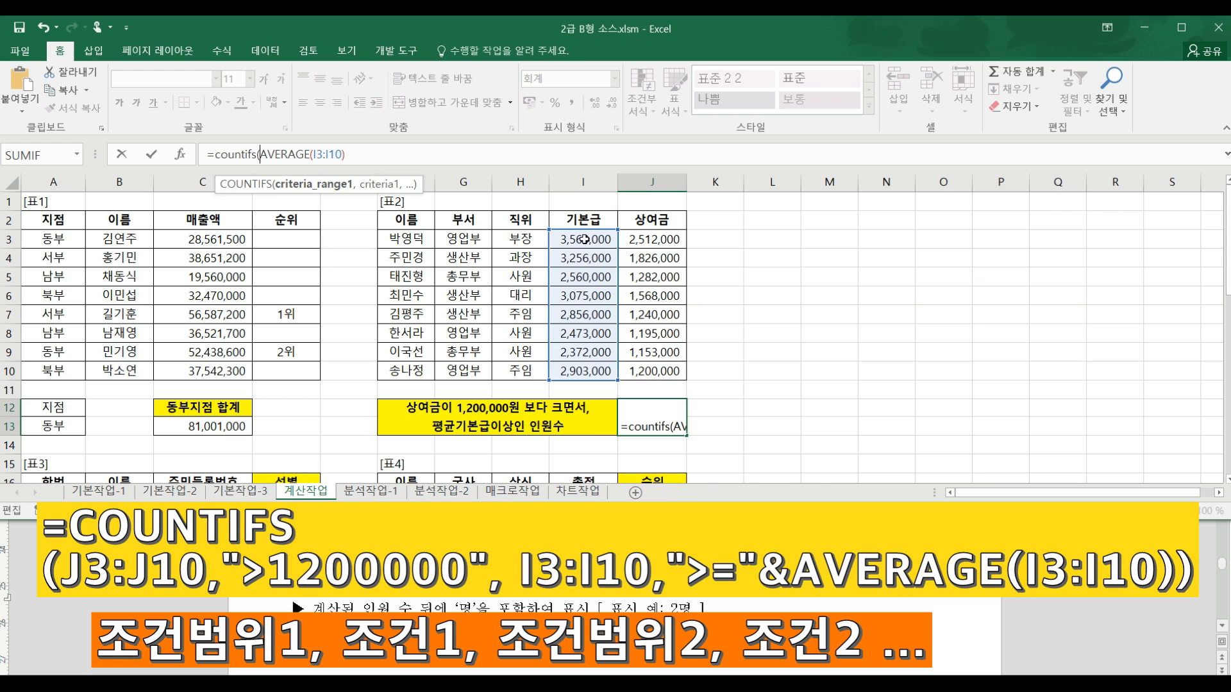
pyautogui.moveTo(585, 239); pyautogui.dragTo(591, 371)
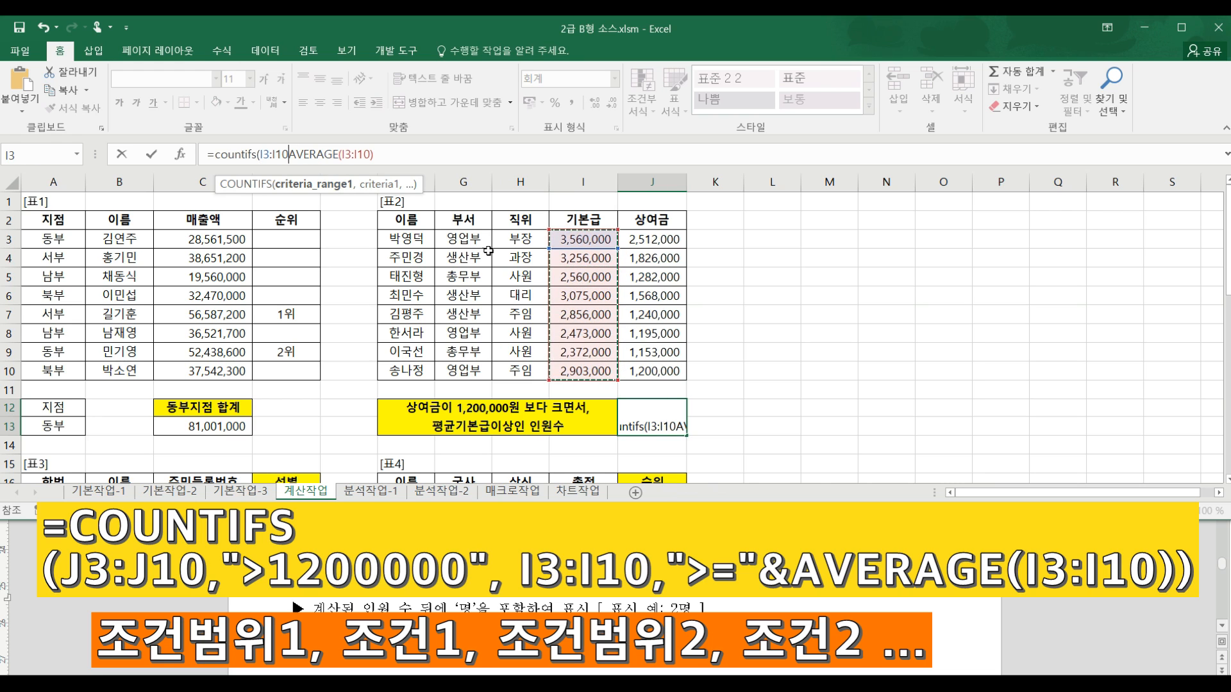
pyautogui.write(',')
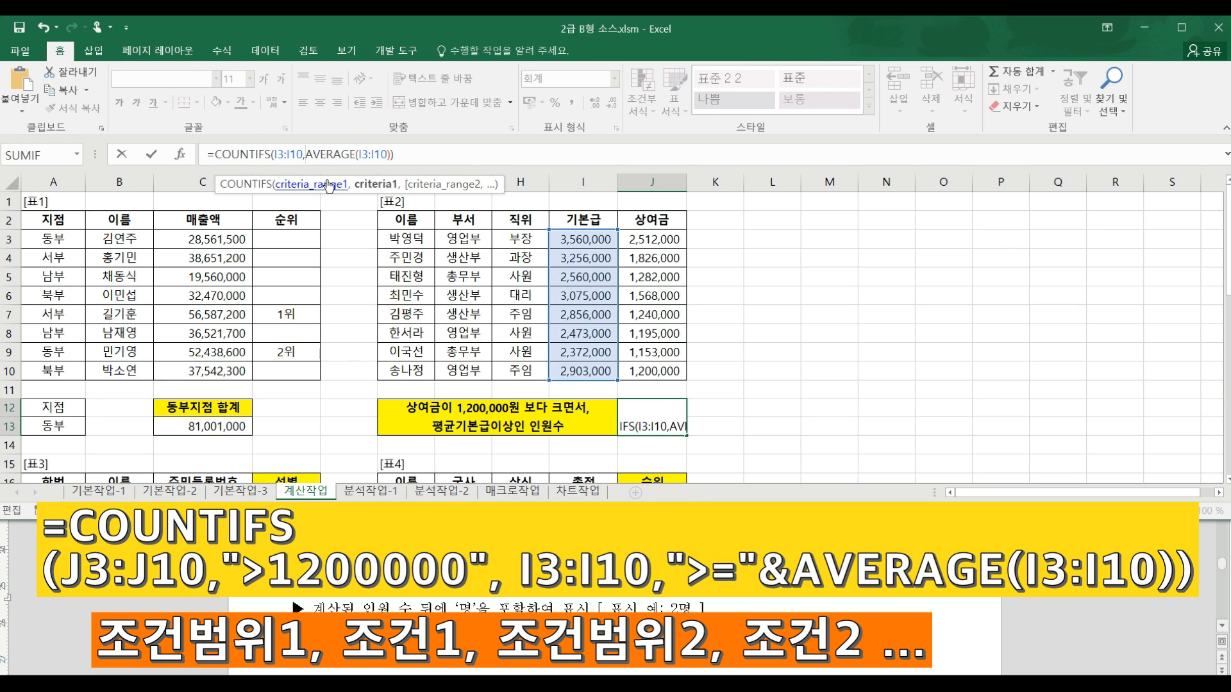
pyautogui.write('"')
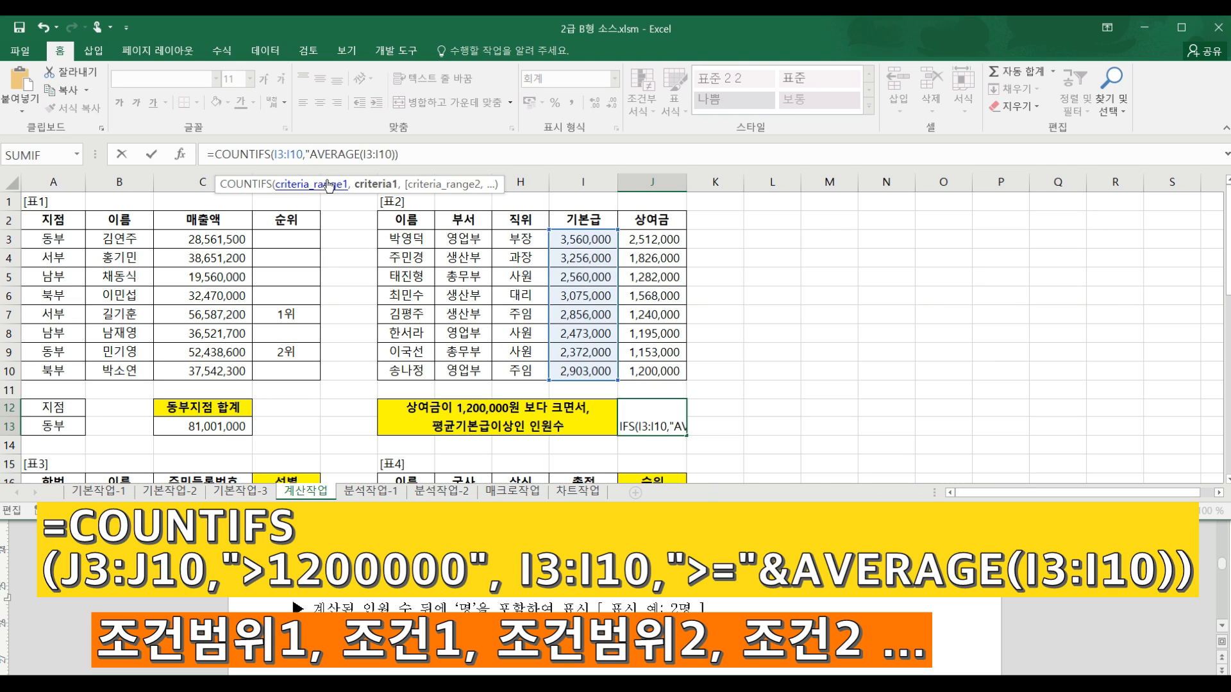
pyautogui.write('>=')
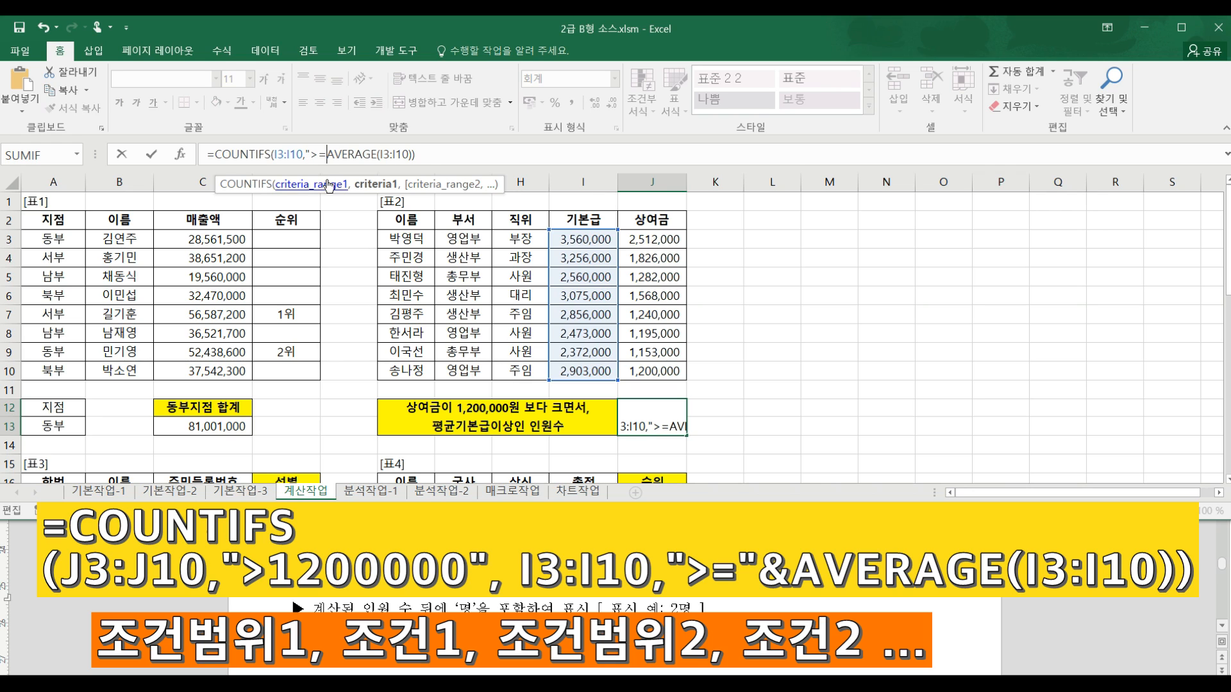
pyautogui.write('"')
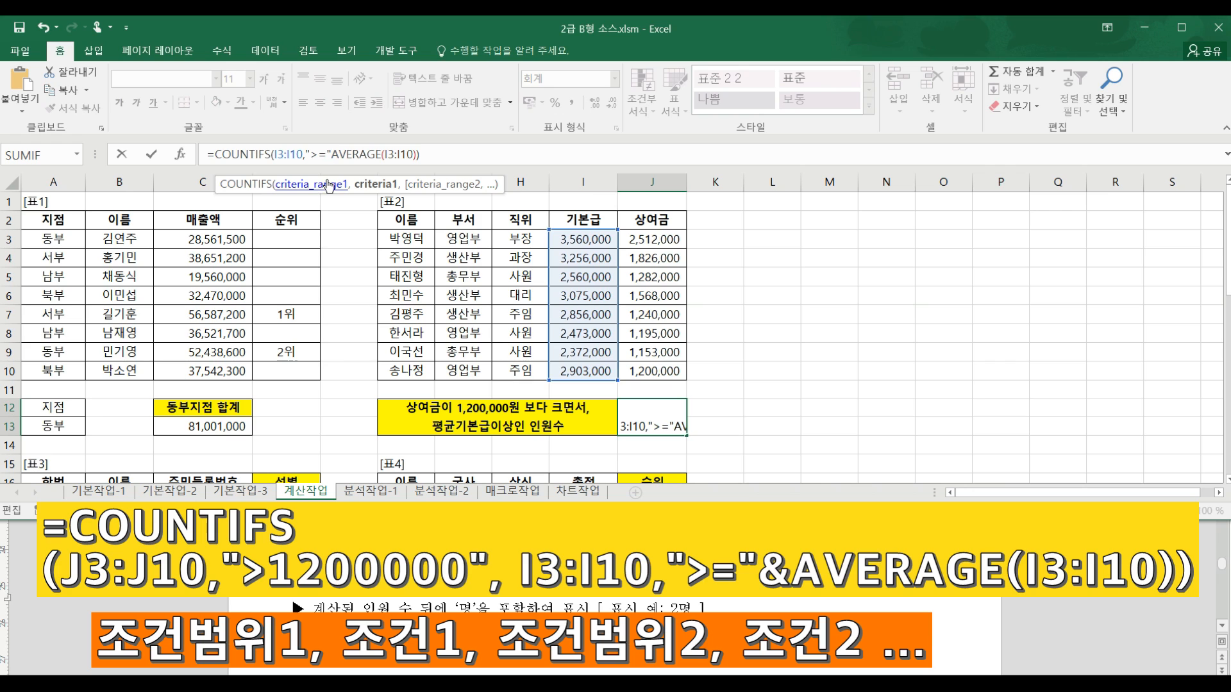
pyautogui.write('&')
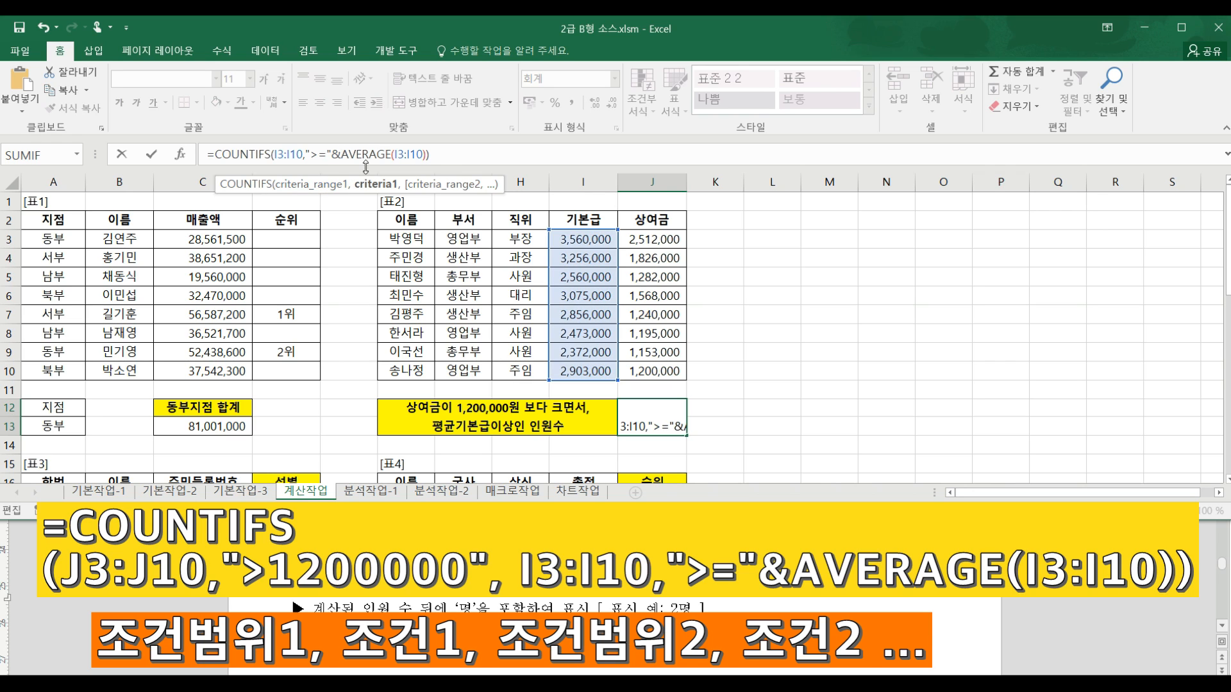
# Step: Add J3:J10 as the second criteria range with the criterion ">1200000" and complete the COUNTIFS formula in J12
pyautogui.click(437, 153)
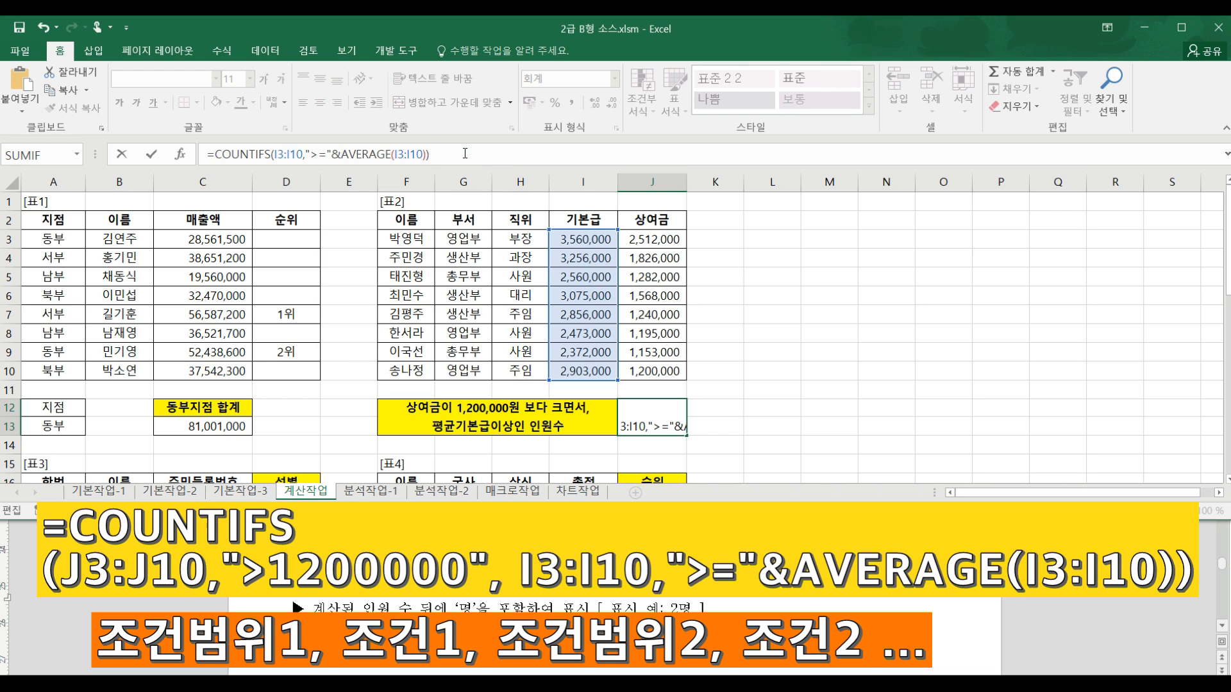
pyautogui.press('BackSpace')
pyautogui.write(',')
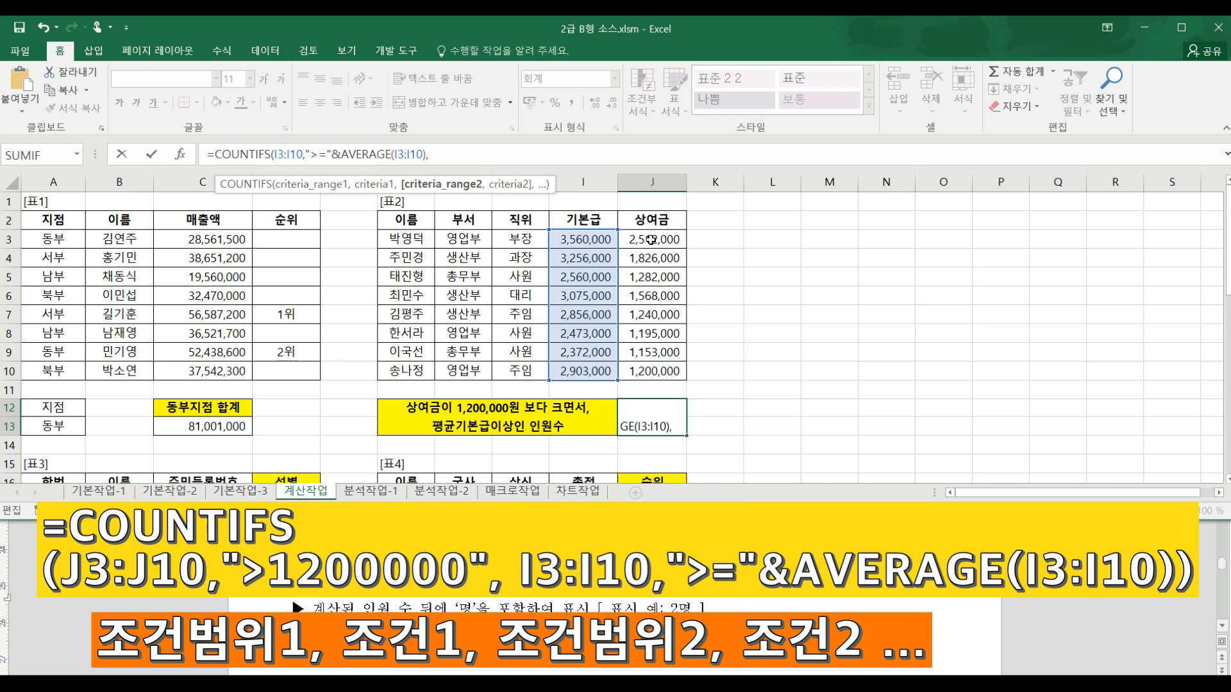
pyautogui.moveTo(651, 240); pyautogui.dragTo(654, 371)
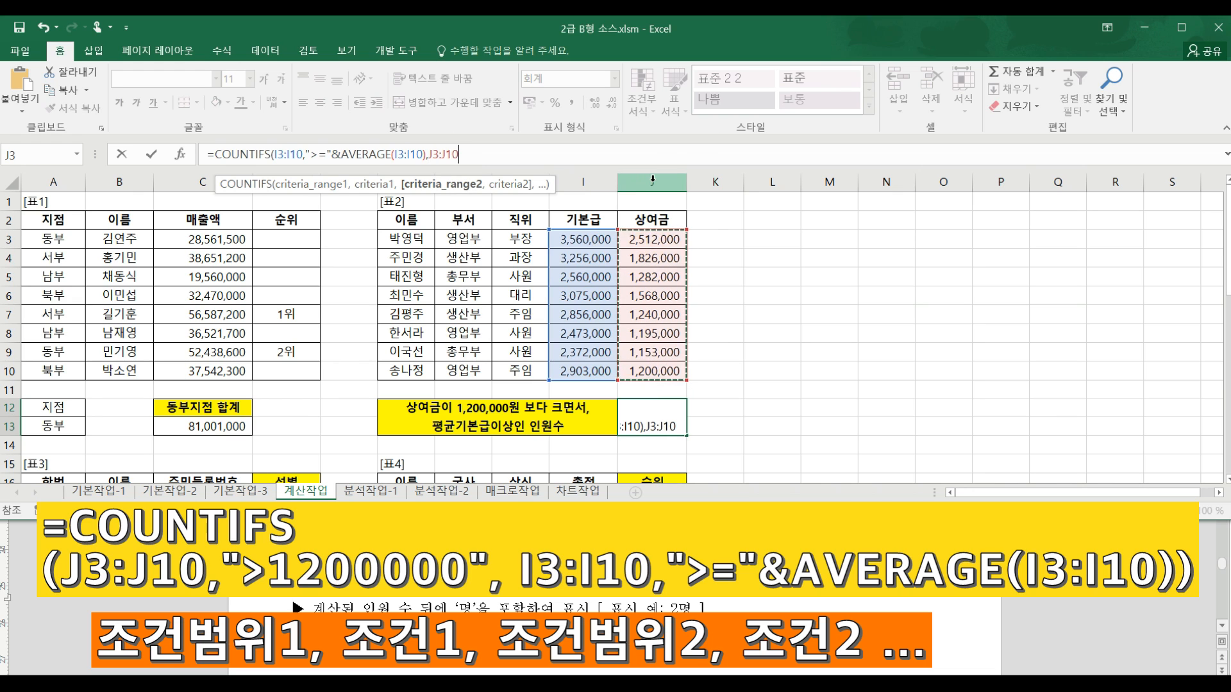
pyautogui.write(',')
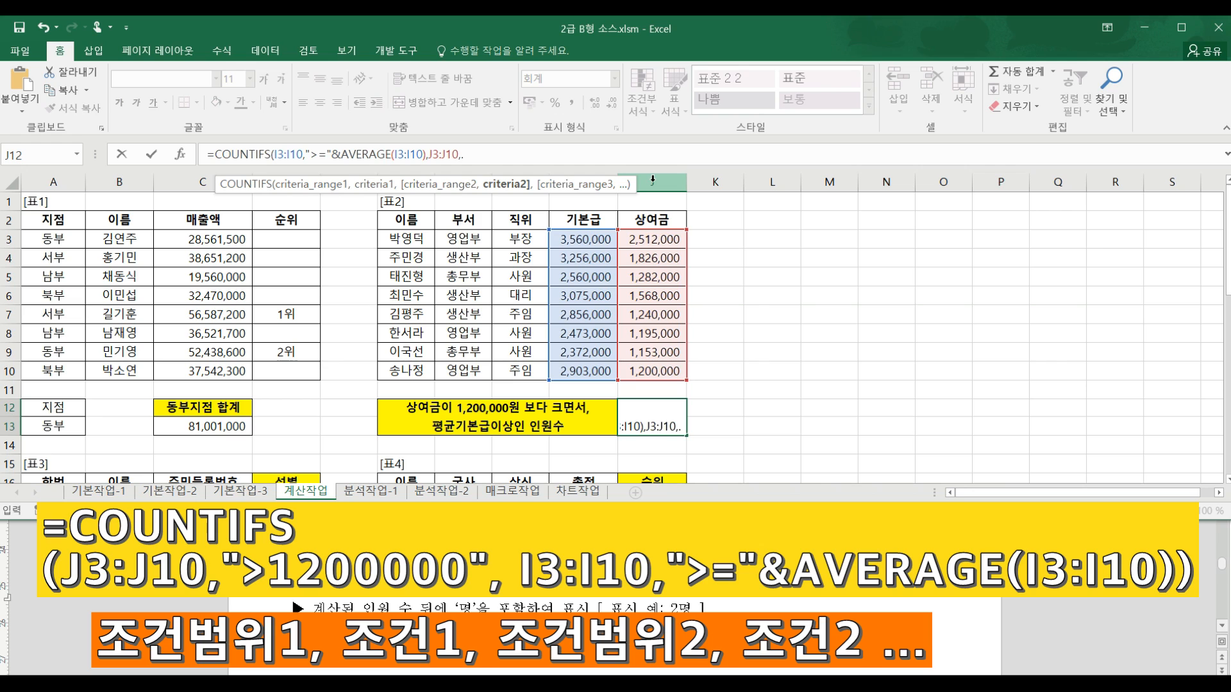
pyautogui.write('>1200000')
pyautogui.press('Return')
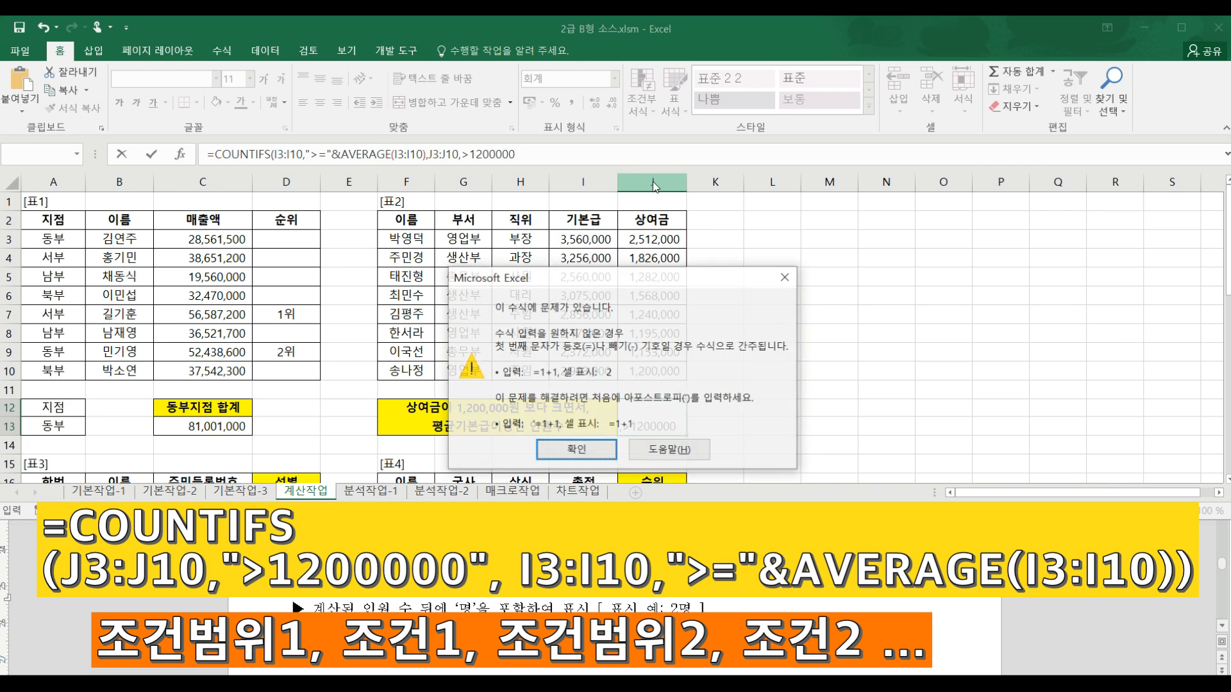
pyautogui.press('Return')
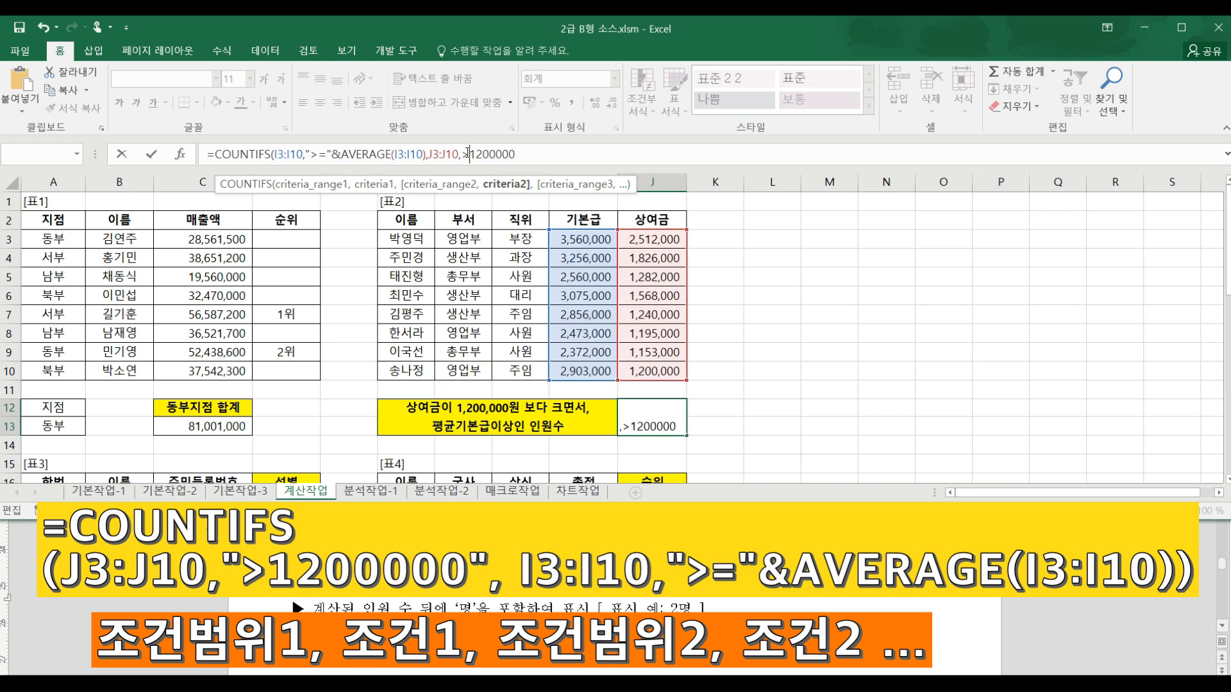
pyautogui.write('"')
pyautogui.write('")')
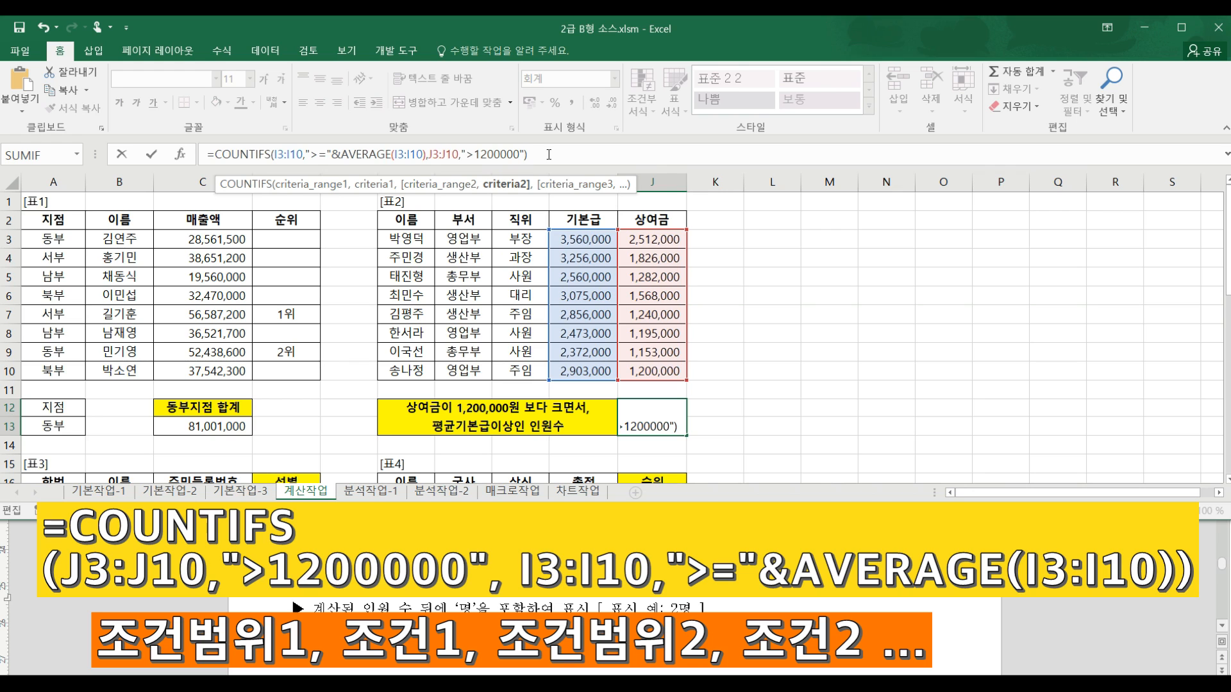
pyautogui.press('Tab')
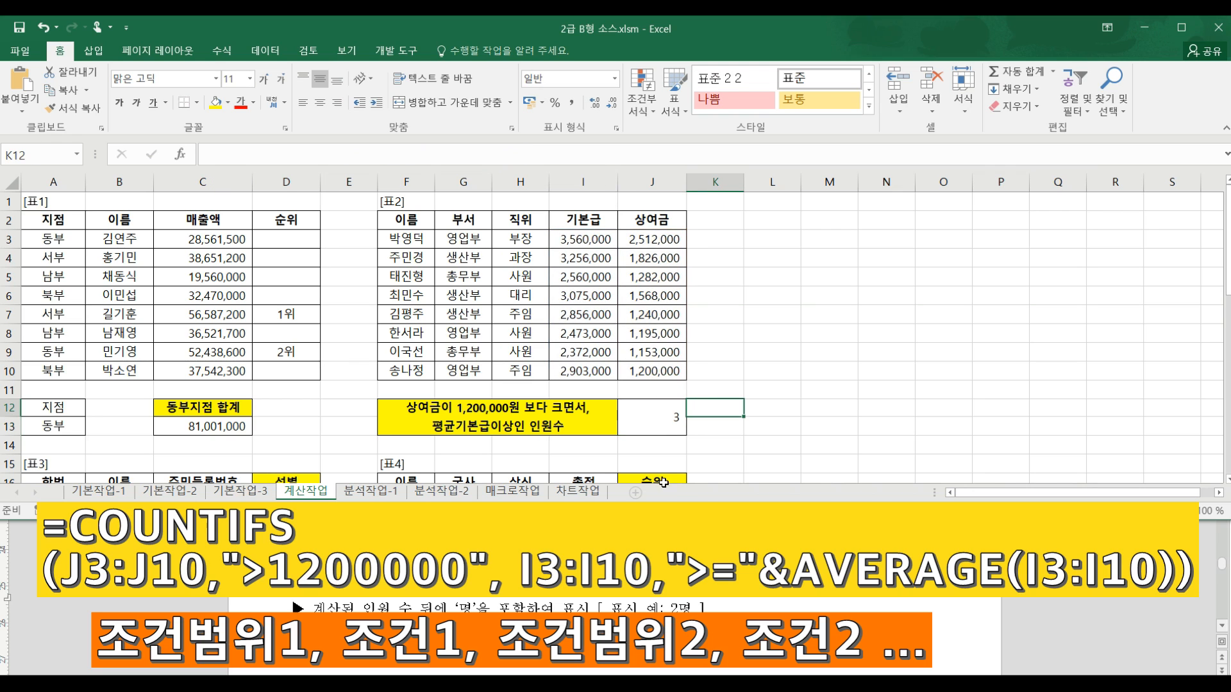
# Step: Append &"명" to the end of the COUNTIFS formula in J12
pyautogui.click(661, 421)
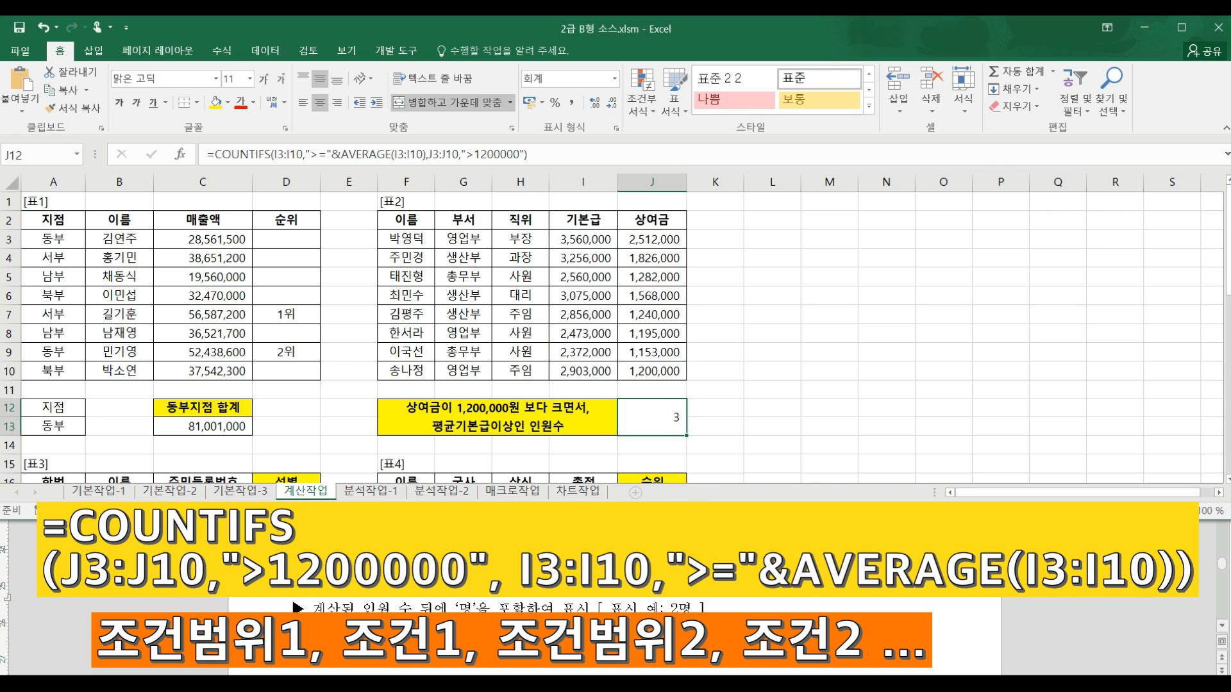
pyautogui.click(541, 149)
pyautogui.write('&')
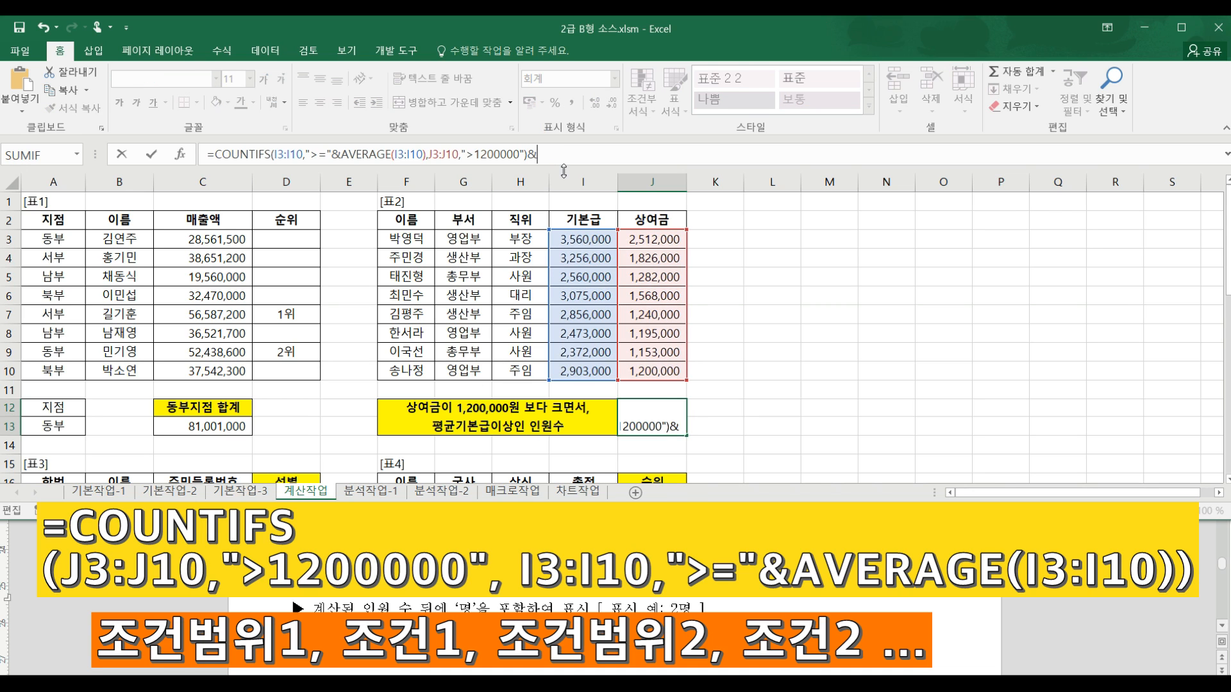
pyautogui.write('"명"')
pyautogui.press('Tab')
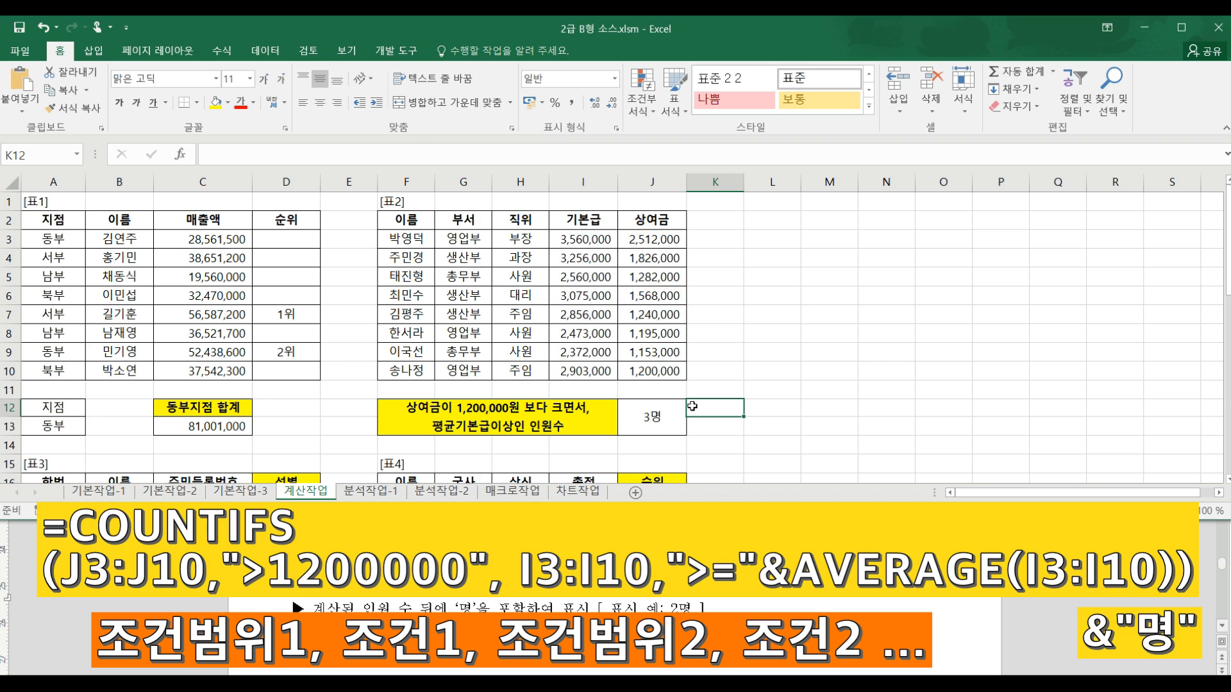
# Step: Examine the exam document's task 3 instructions and the matching 표3 table, including the gender conditions, required functions and answer range D17:D24
pyautogui.scroll(-1, 692, 406)
pyautogui.scroll(-1, 587, 388)
pyautogui.scroll(2, 587, 388)
pyautogui.scroll(-2, 661, 384)
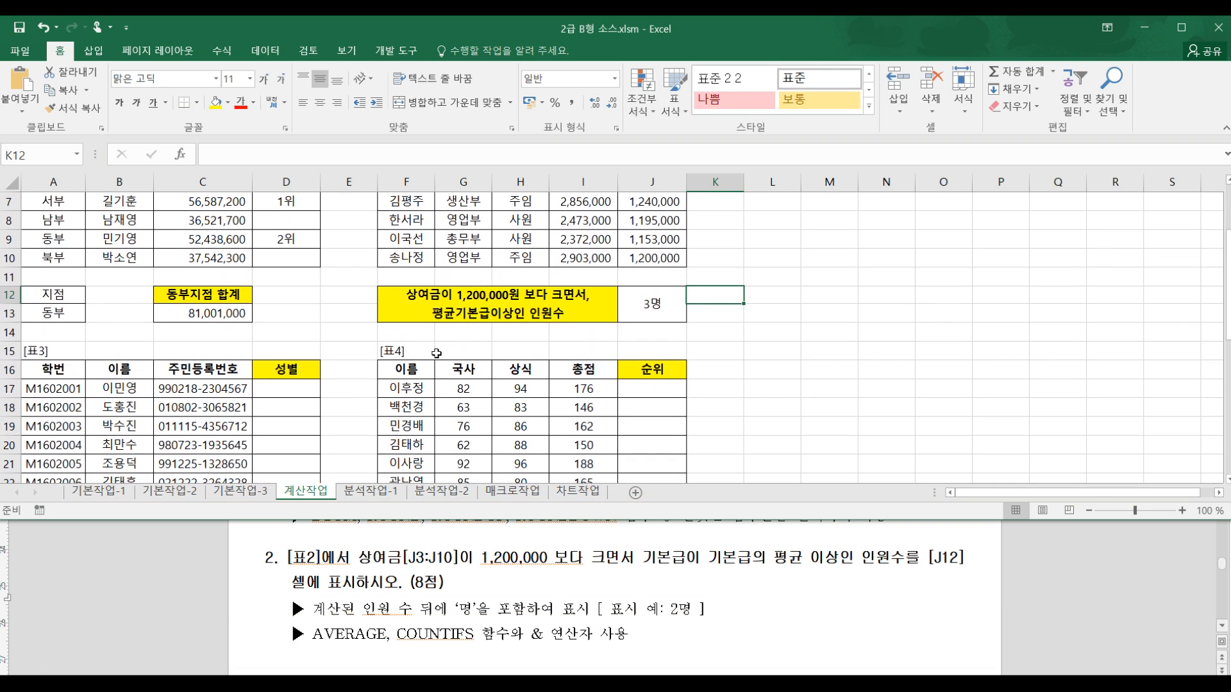
pyautogui.scroll(-1, 384, 378)
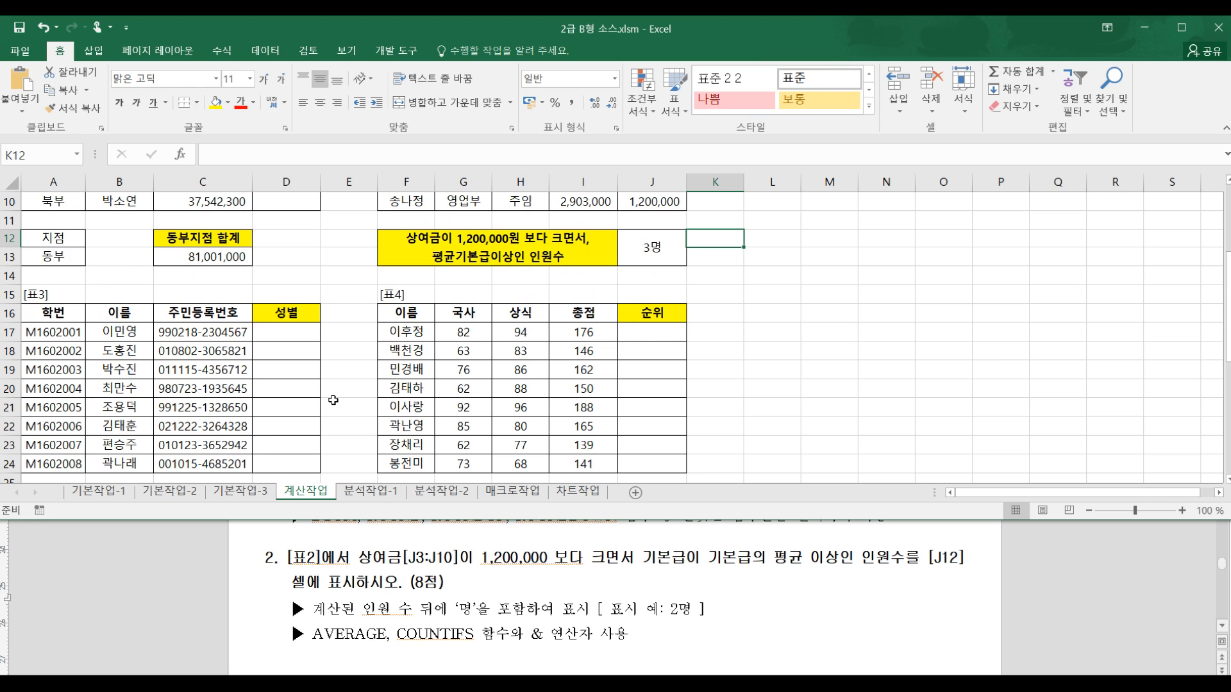
pyautogui.scroll(-2, 333, 405)
pyautogui.scroll(2, 319, 388)
pyautogui.click(444, 599)
pyautogui.scroll(-2, 430, 571)
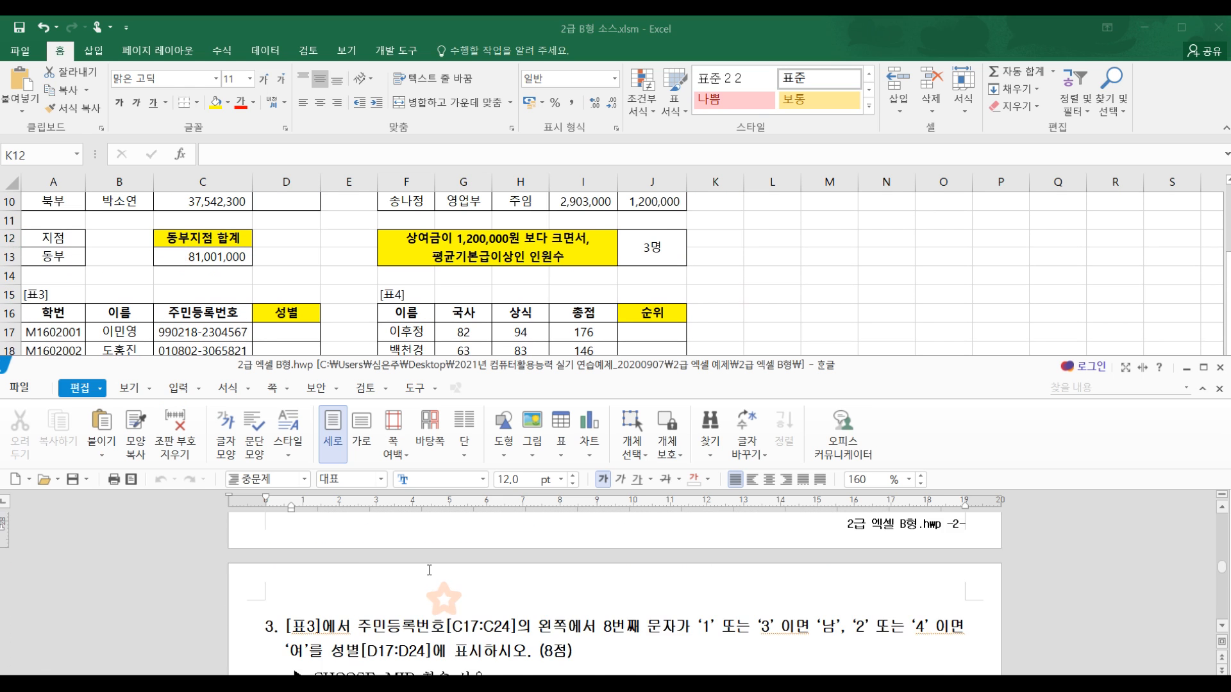
pyautogui.scroll(-1, 429, 570)
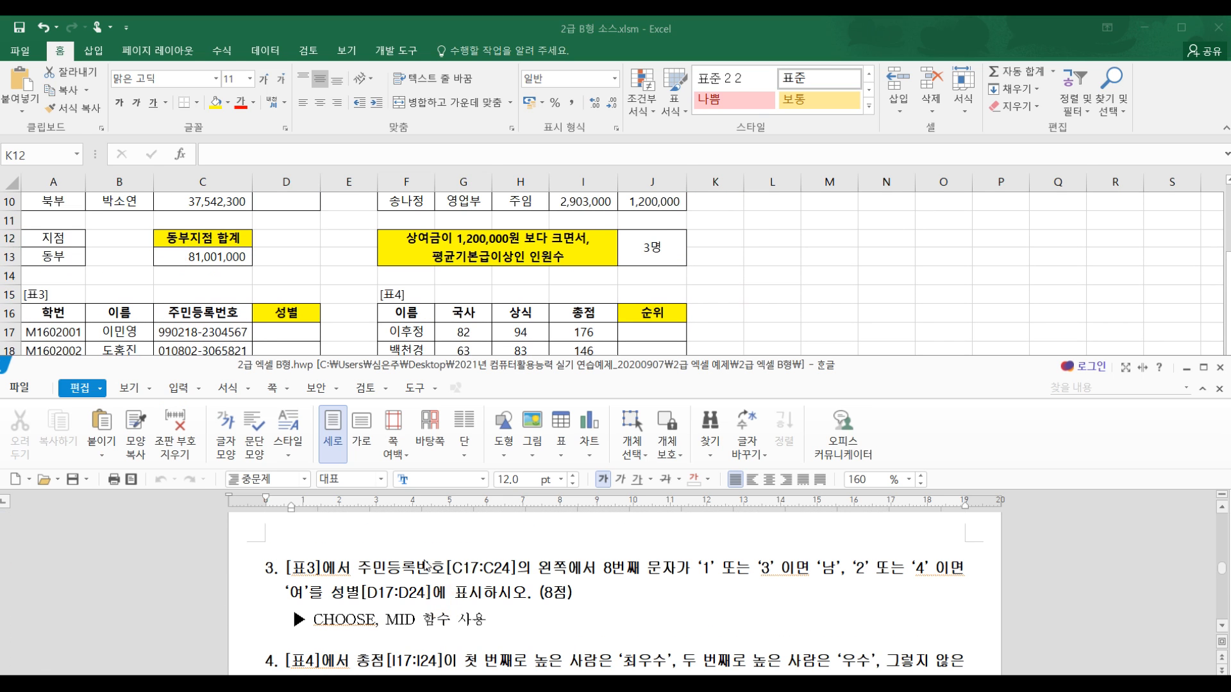
pyautogui.click(210, 312)
pyautogui.scroll(2, 207, 310)
pyautogui.scroll(-3, 207, 311)
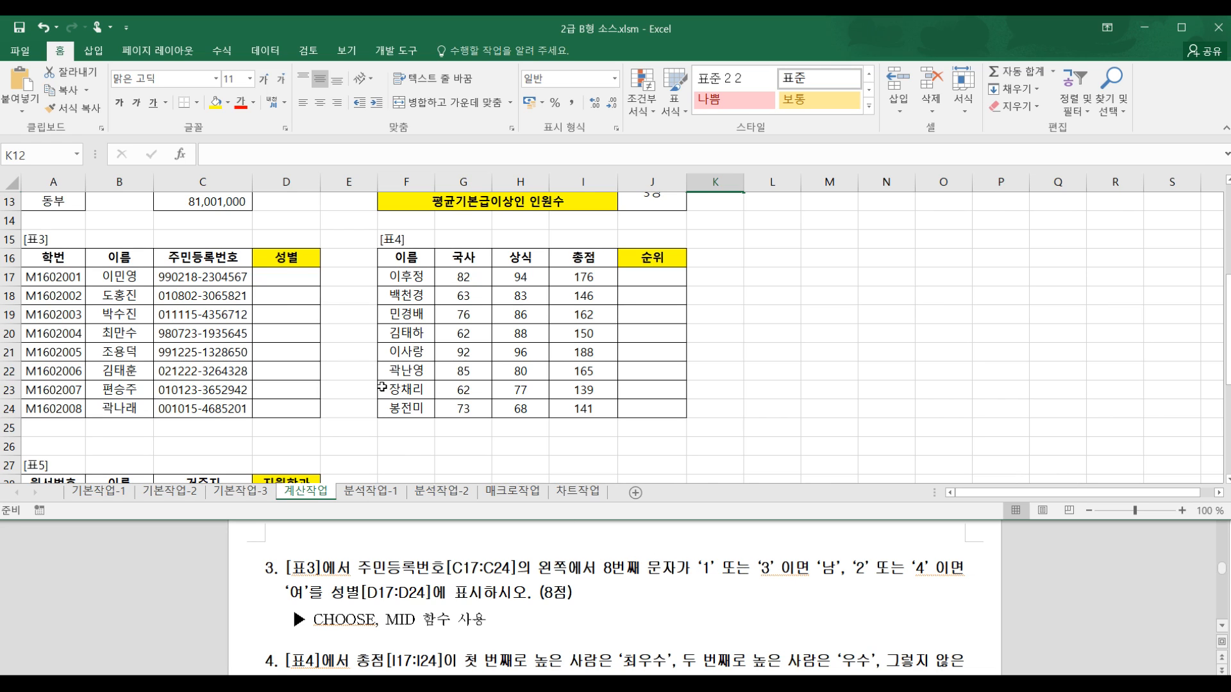
# Step: Extract one character from the 8th position of the 주민등록번호 in D17 with MID, using the column-absolute reference $C17
pyautogui.click(282, 275)
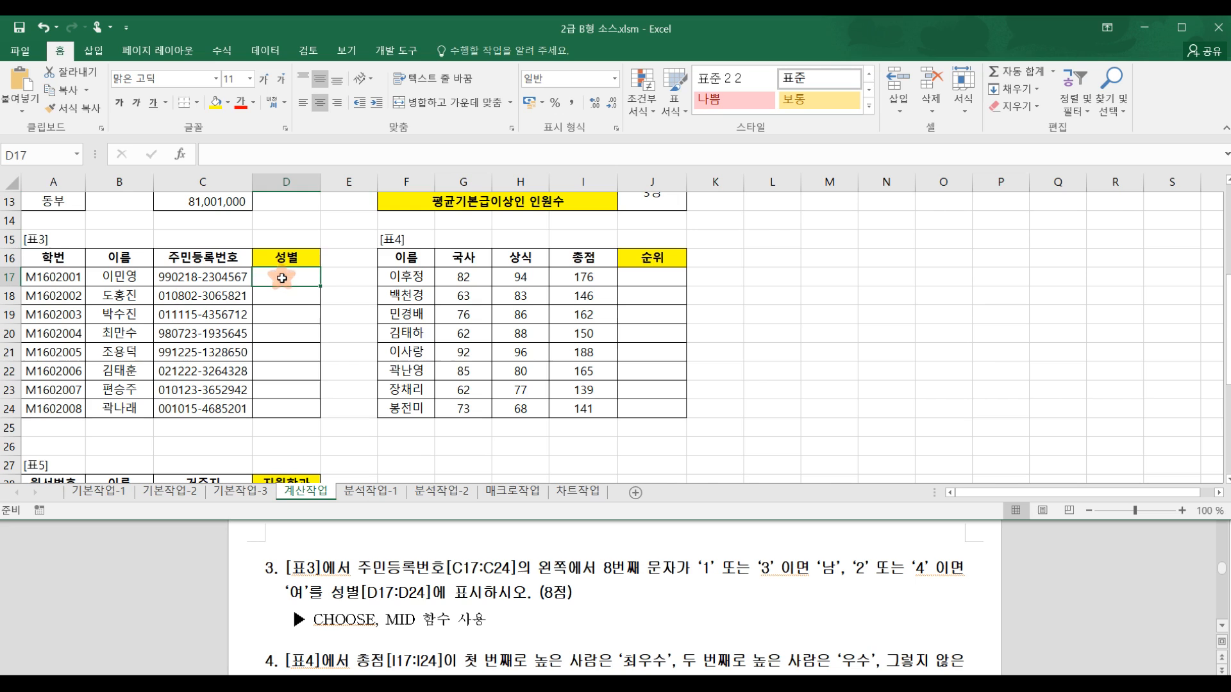
pyautogui.click(266, 157)
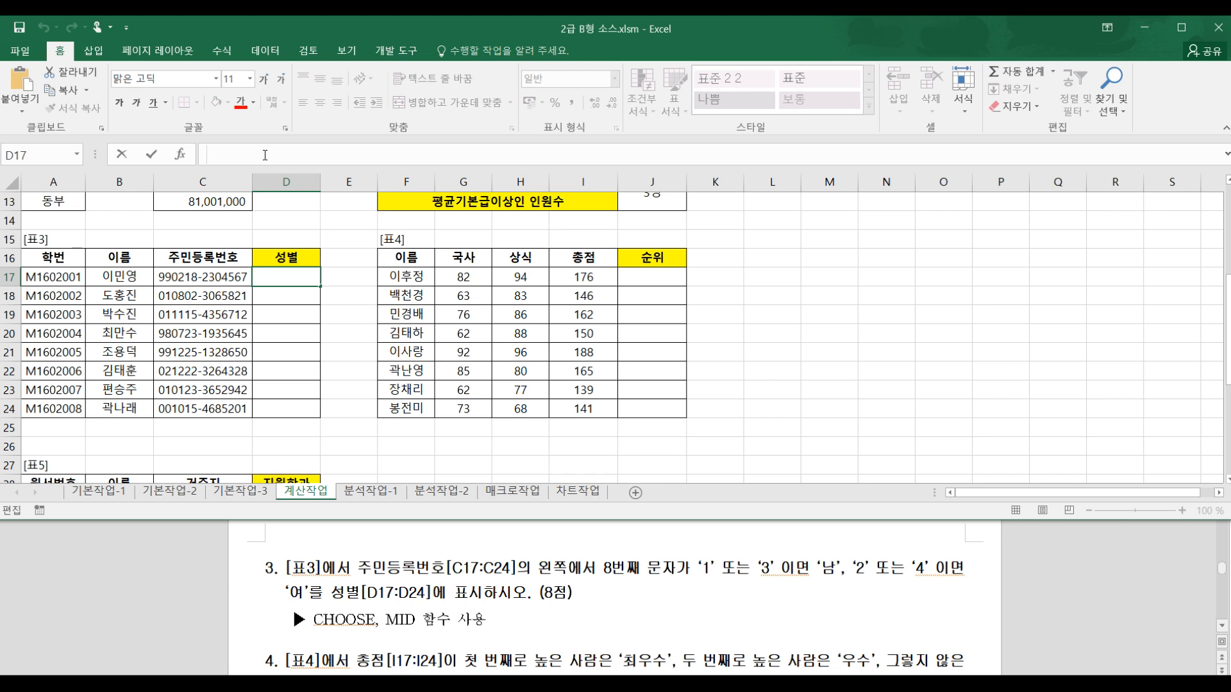
pyautogui.write('=')
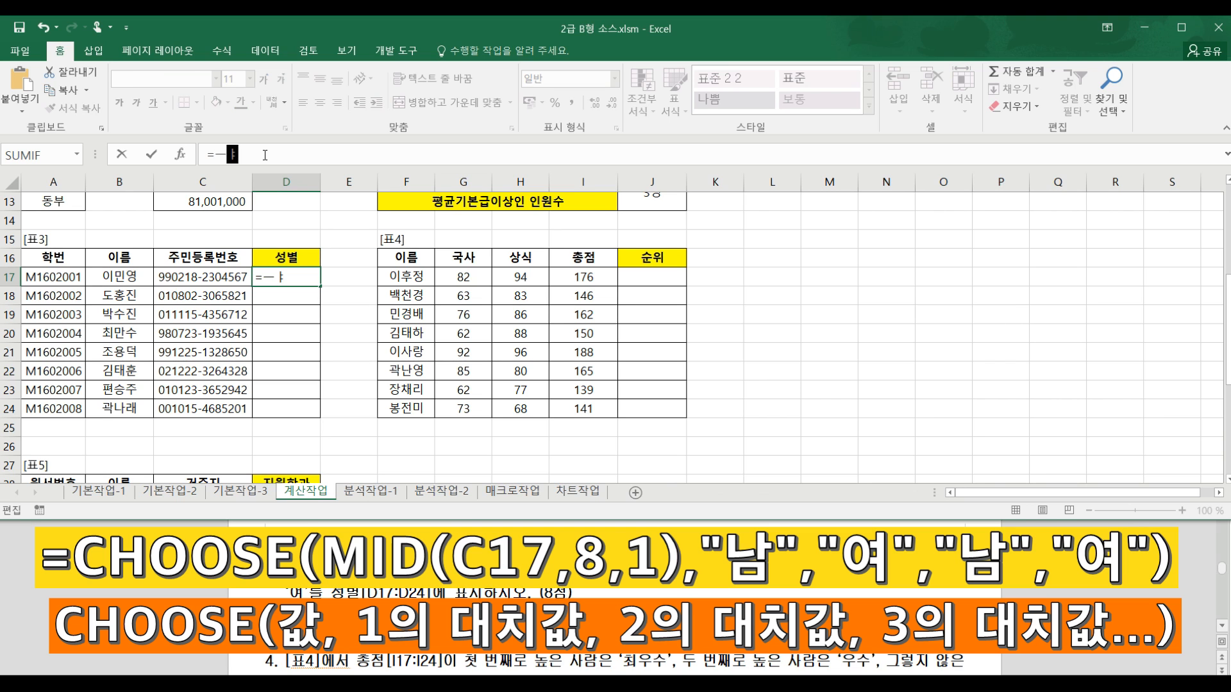
pyautogui.write('mid(')
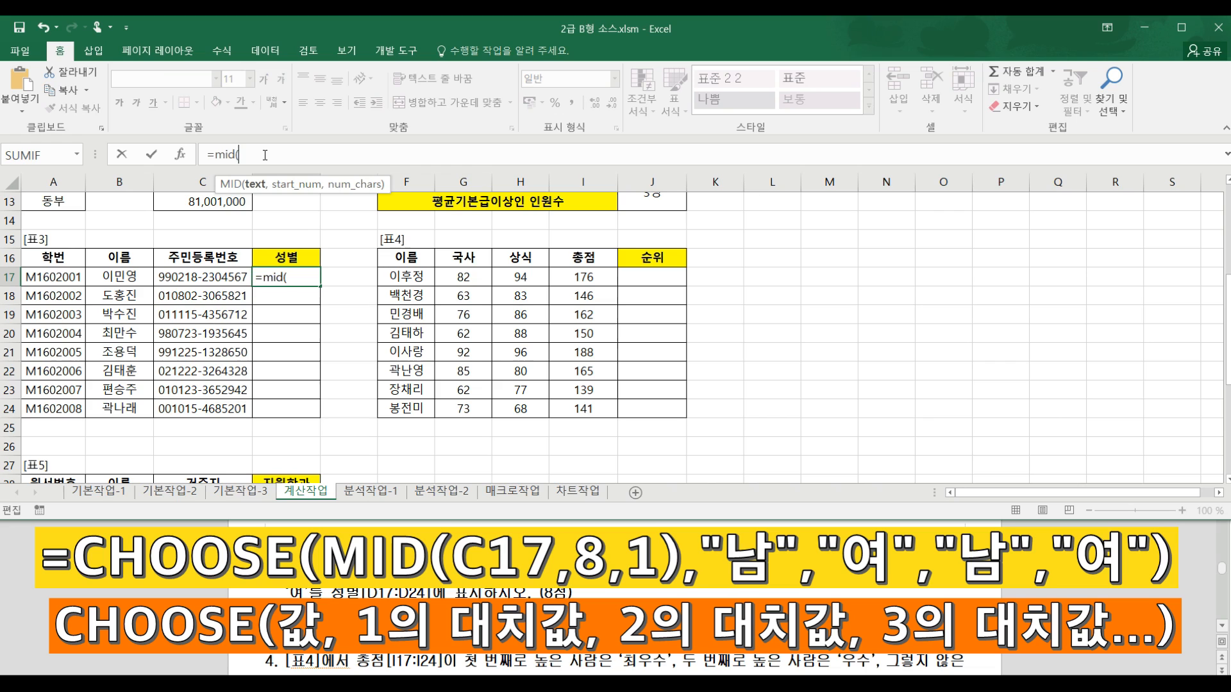
pyautogui.click(206, 273)
pyautogui.press('F4')
pyautogui.press('F4')
pyautogui.press('F4')
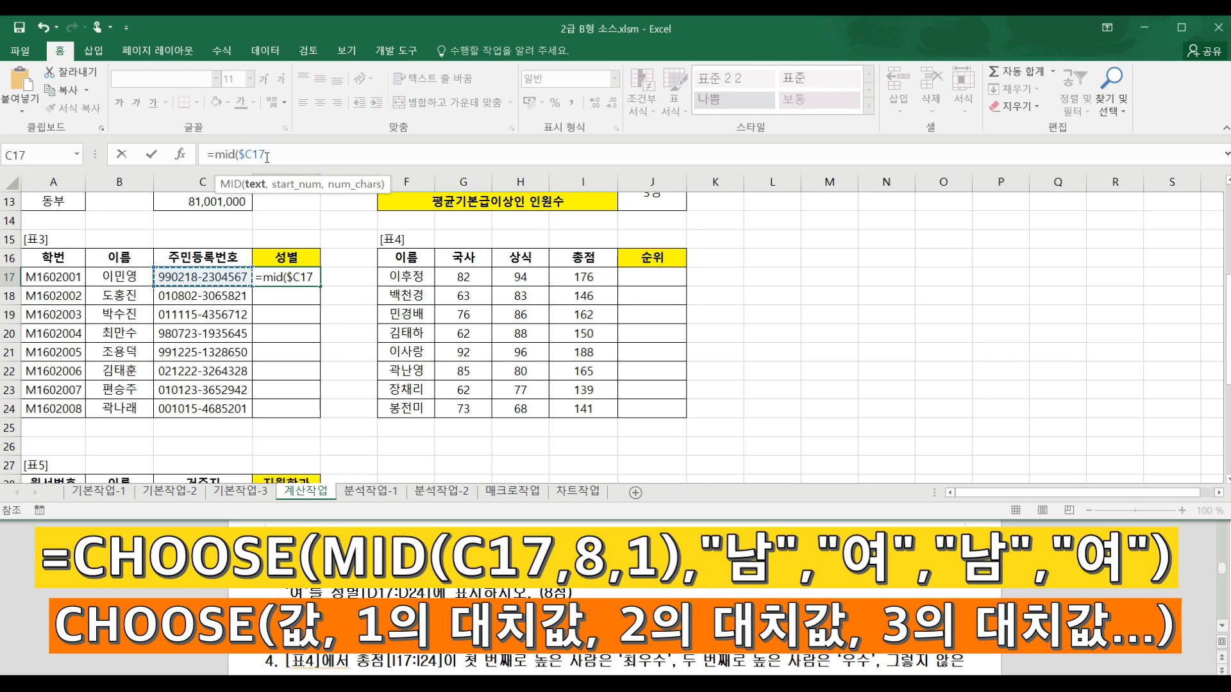
pyautogui.write(',')
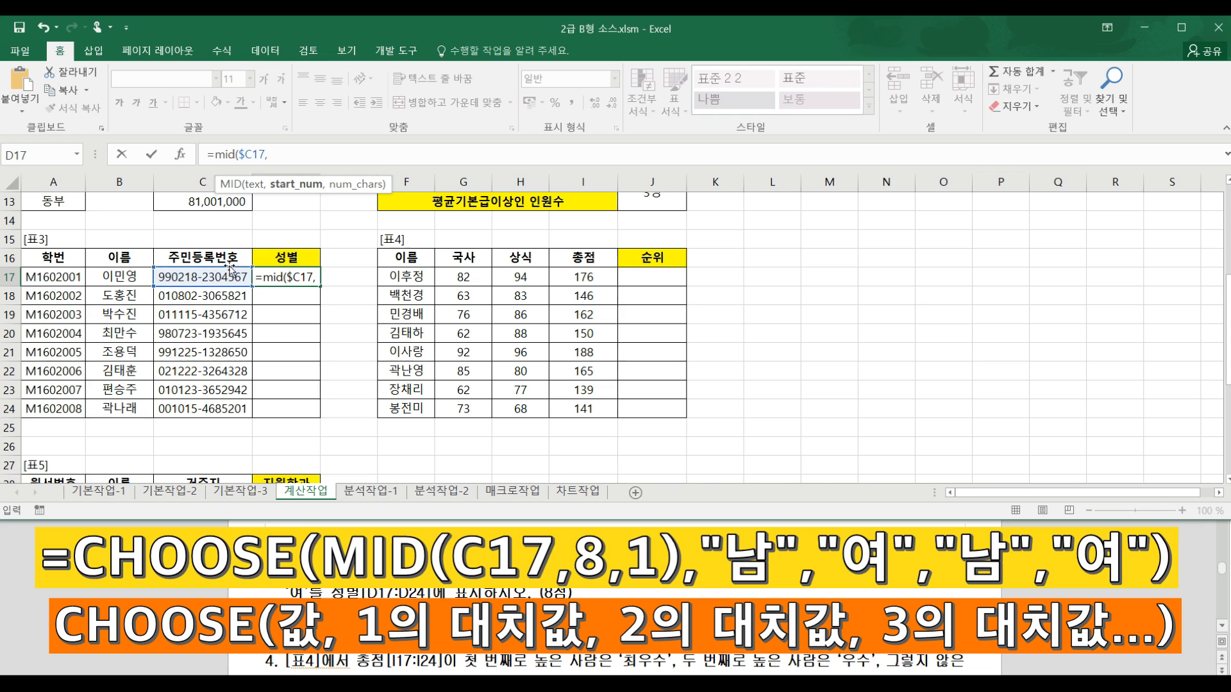
pyautogui.write('8,1)')
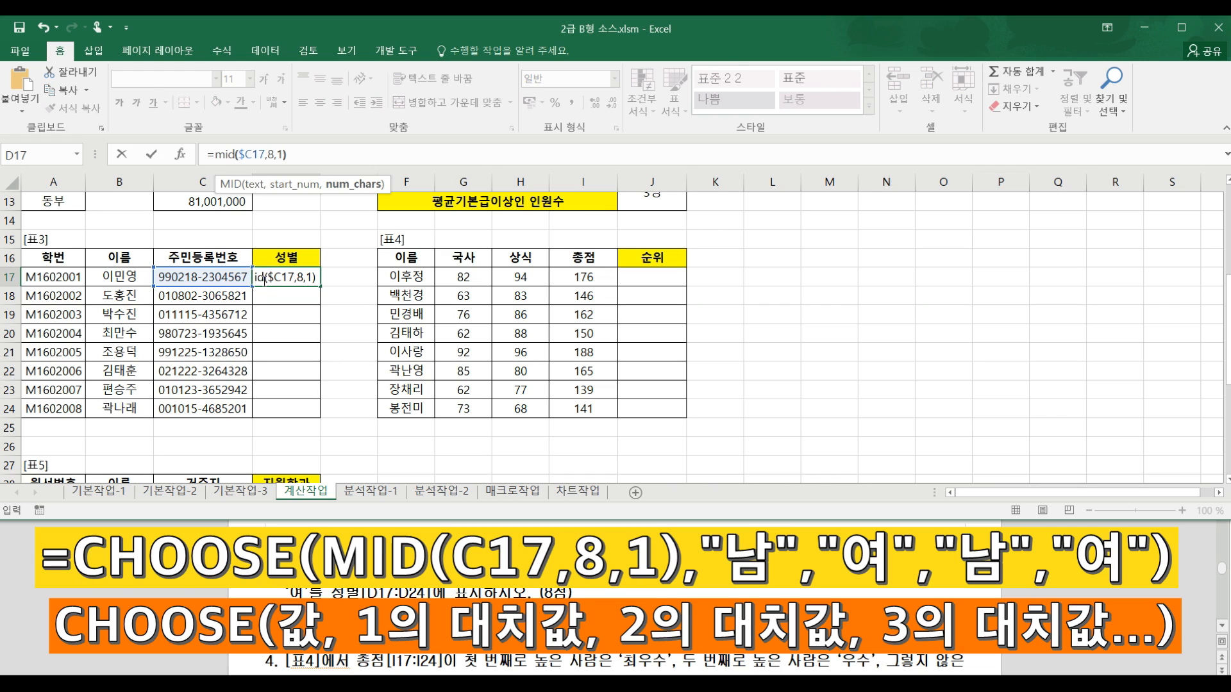
pyautogui.press('Tab')
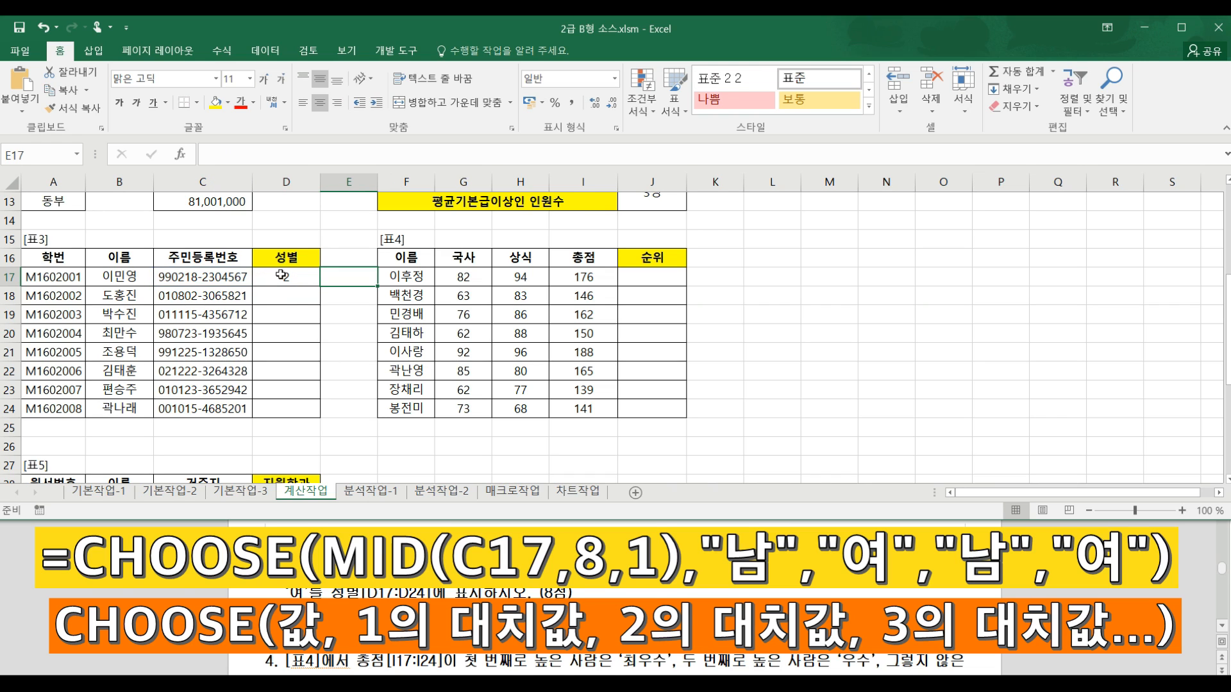
pyautogui.click(280, 276)
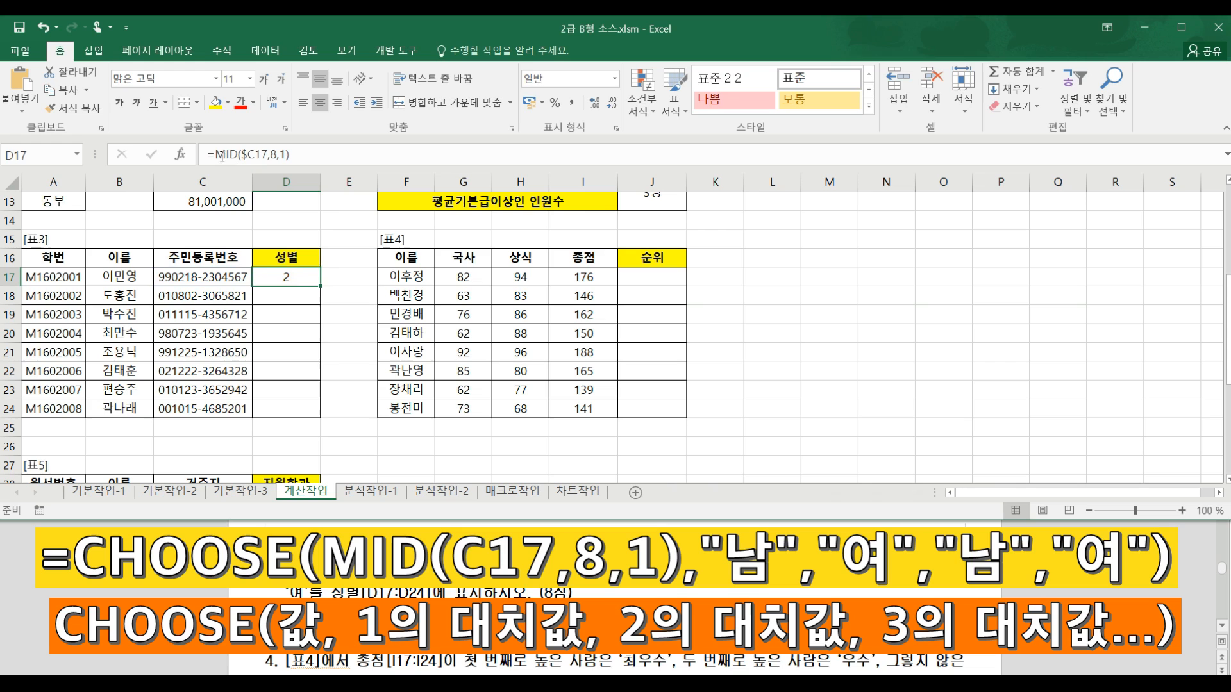
# Step: Wrap the MID expression in D17 in a CHOOSE function as its index number and open the function's arguments for editing
pyautogui.click(223, 158)
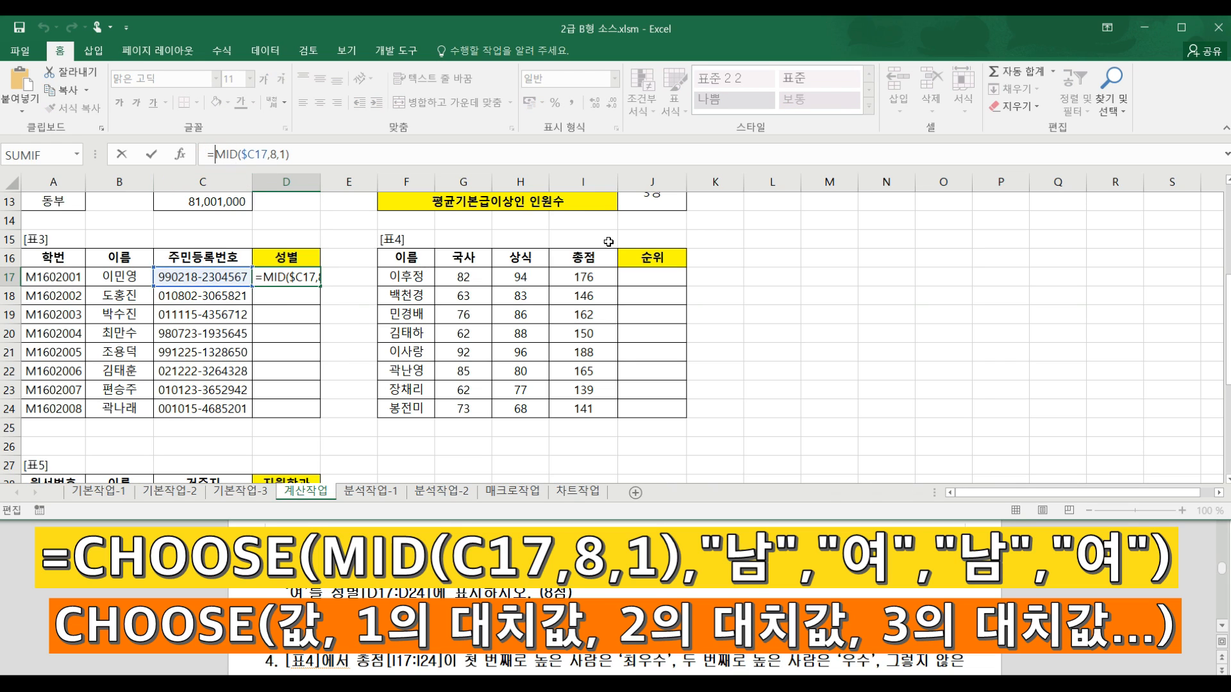
pyautogui.write('choose')
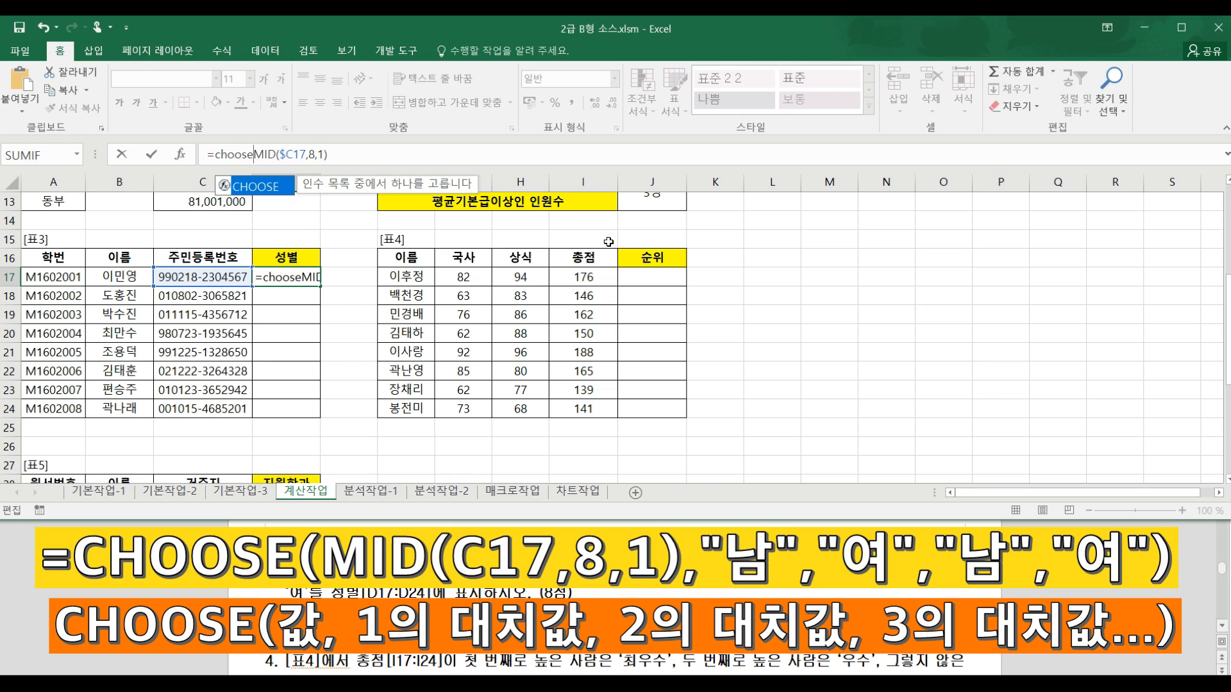
pyautogui.write('(')
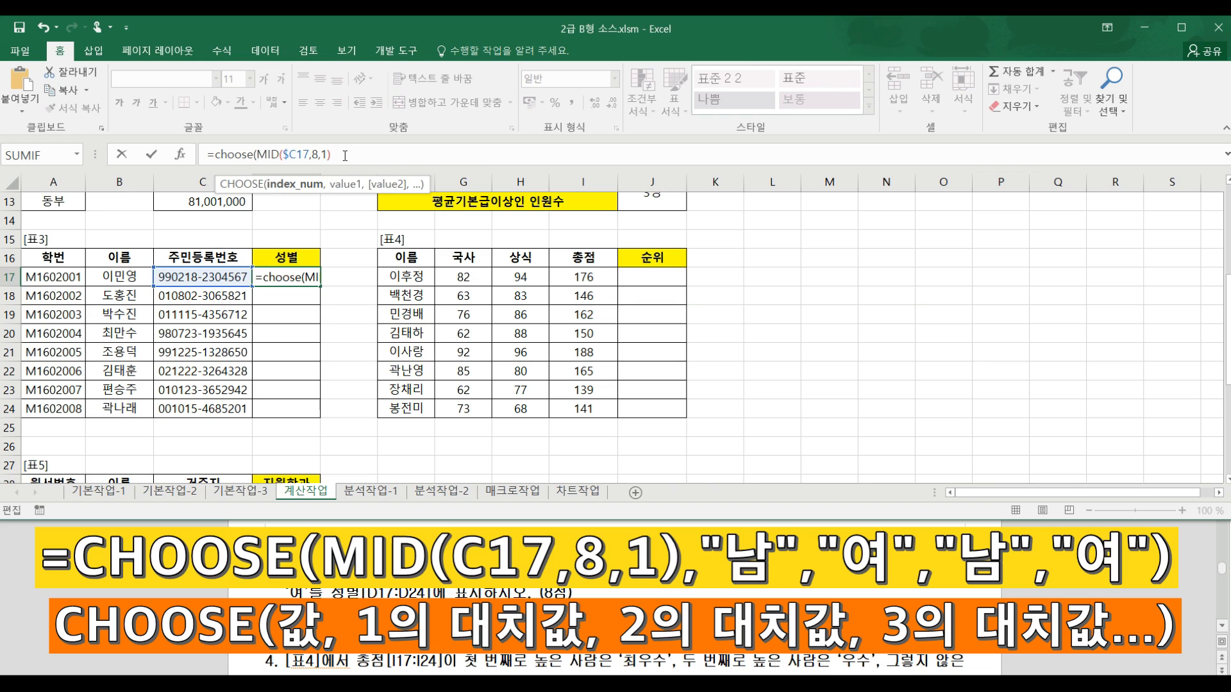
pyautogui.click(339, 155)
pyautogui.click(240, 154)
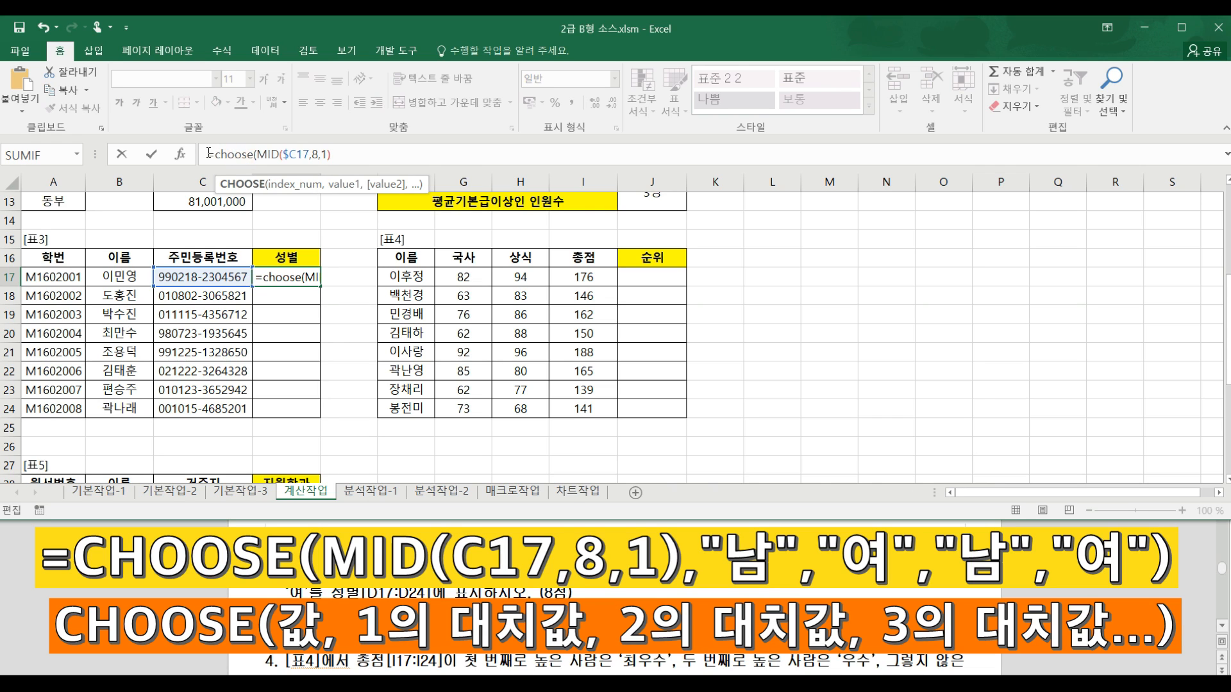
pyautogui.click(180, 154)
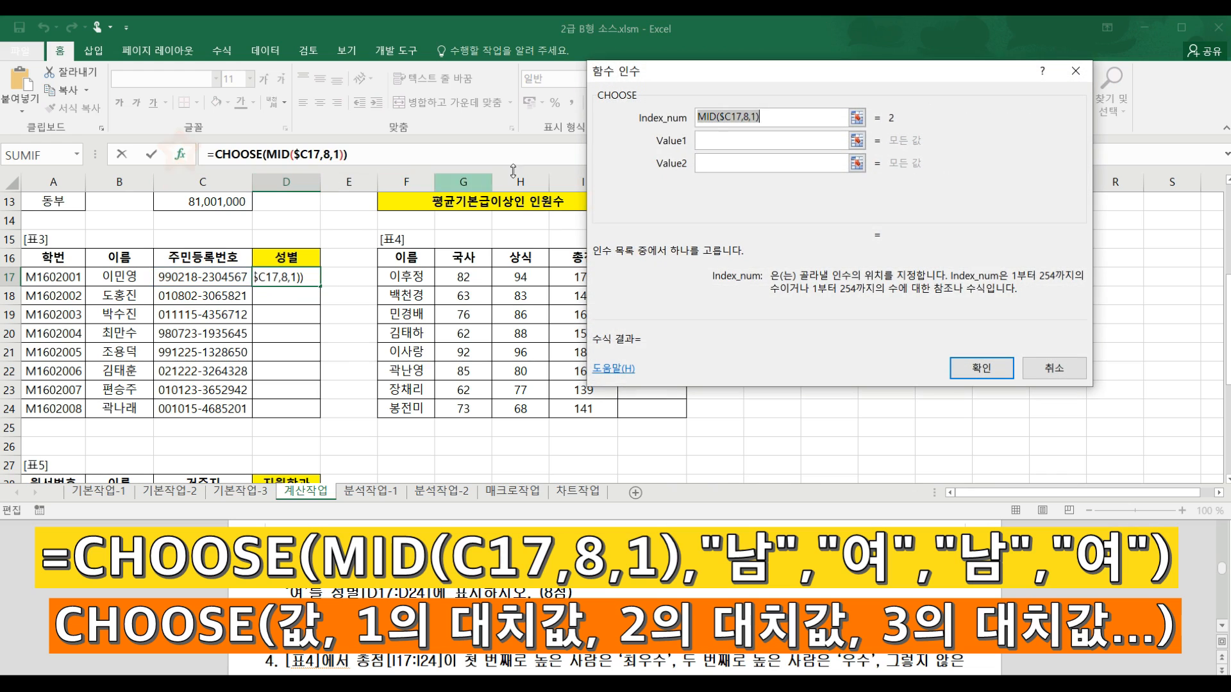
# Step: Set the CHOOSE values 1 to 4 in D17 to "남", "여", "남" and "여" and apply the formula
pyautogui.click(709, 136)
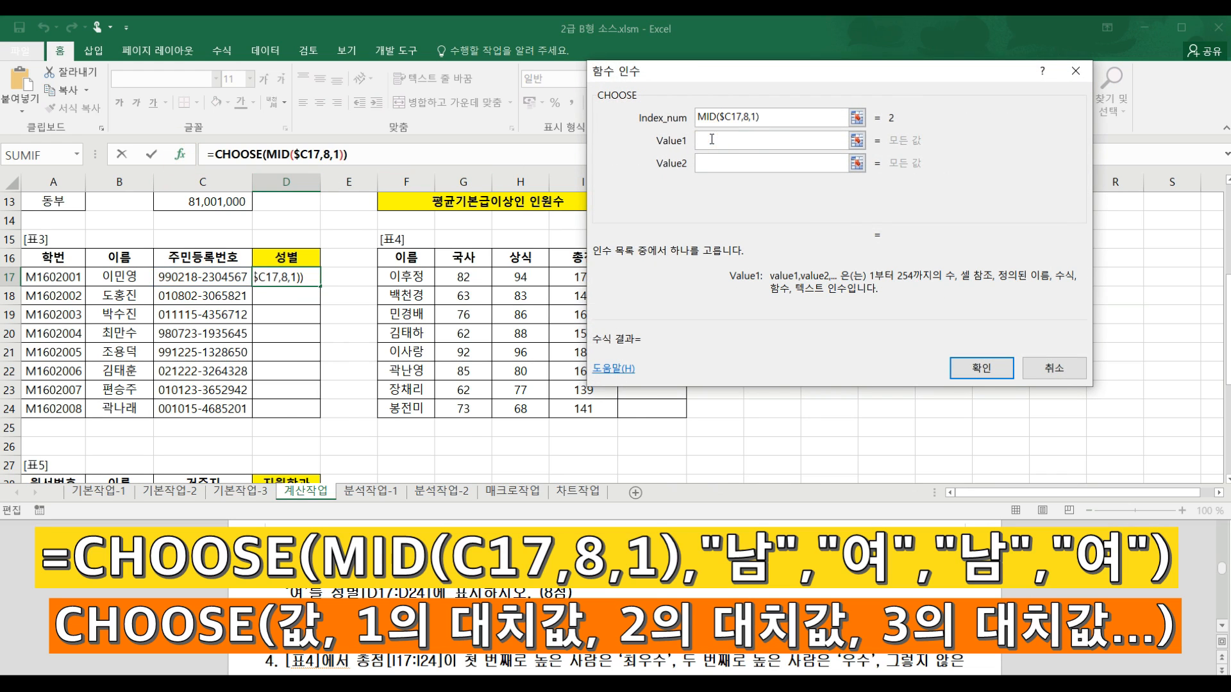
pyautogui.write('"남"')
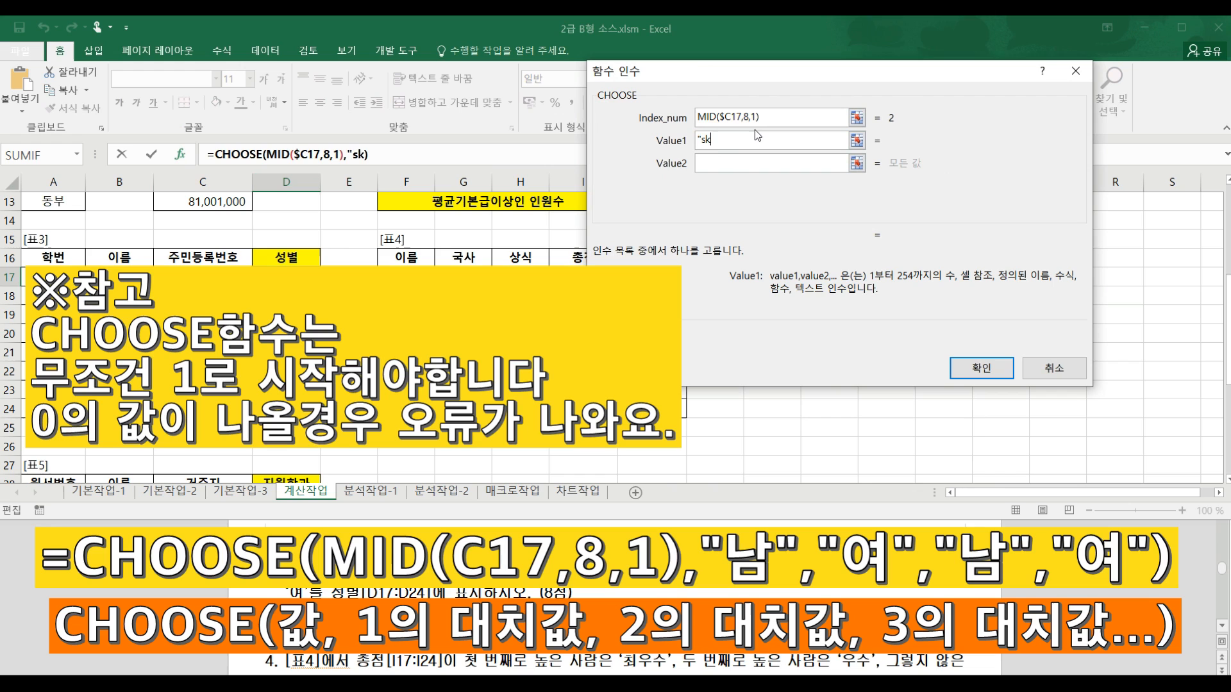
pyautogui.press('Tab')
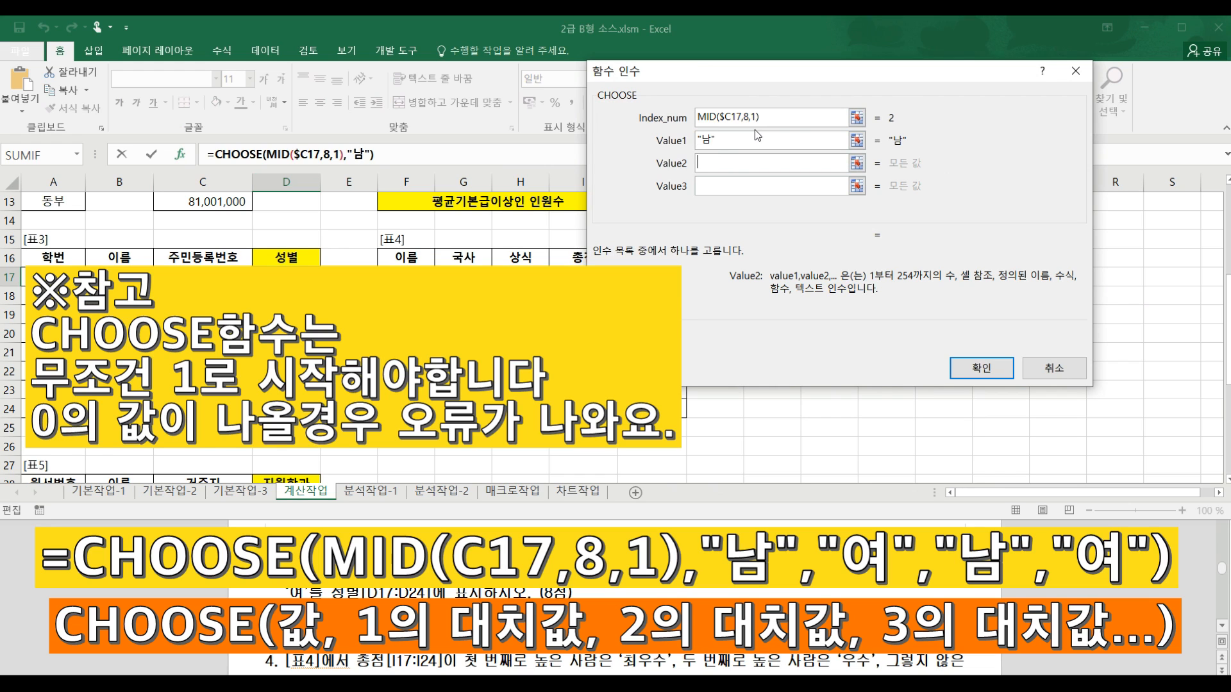
pyautogui.write('"여"')
pyautogui.press('Tab')
pyautogui.write('"남"')
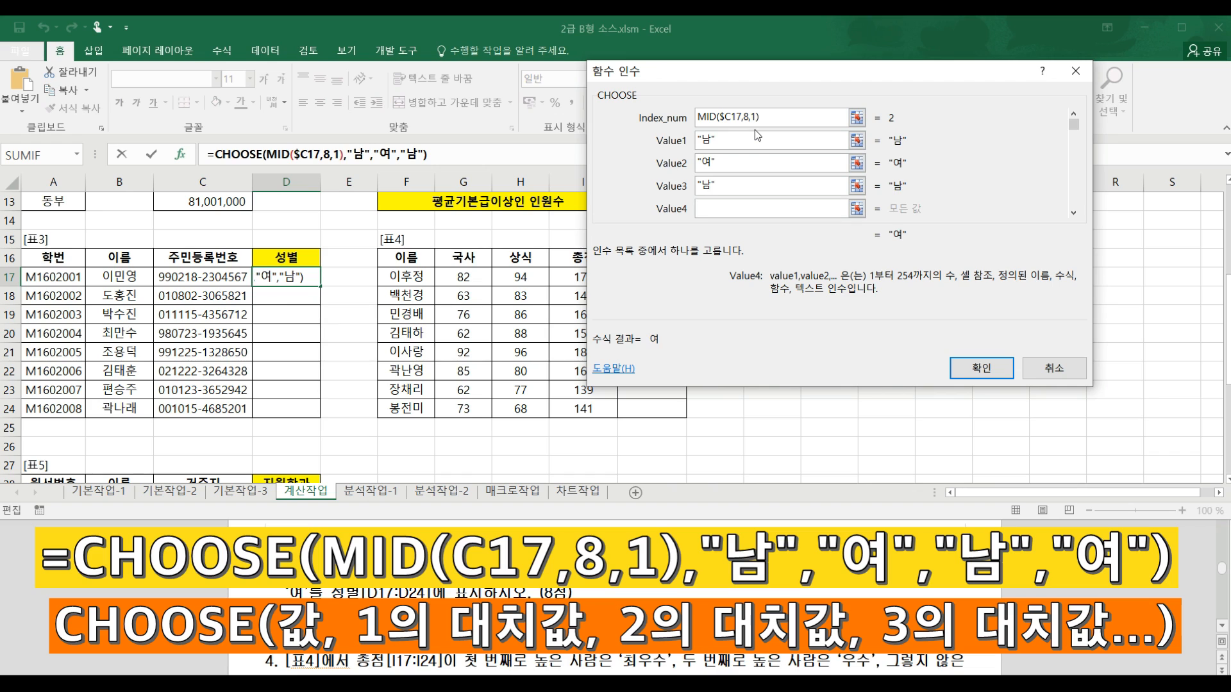
pyautogui.press('Tab')
pyautogui.write('"여"')
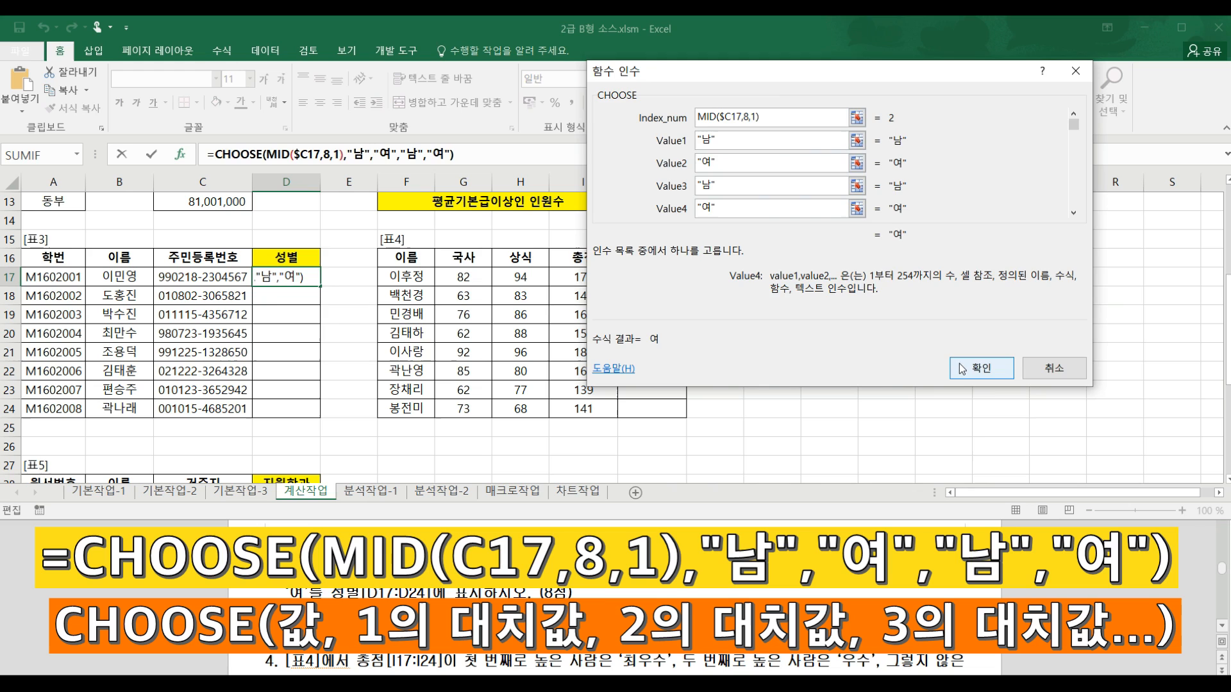
pyautogui.click(980, 368)
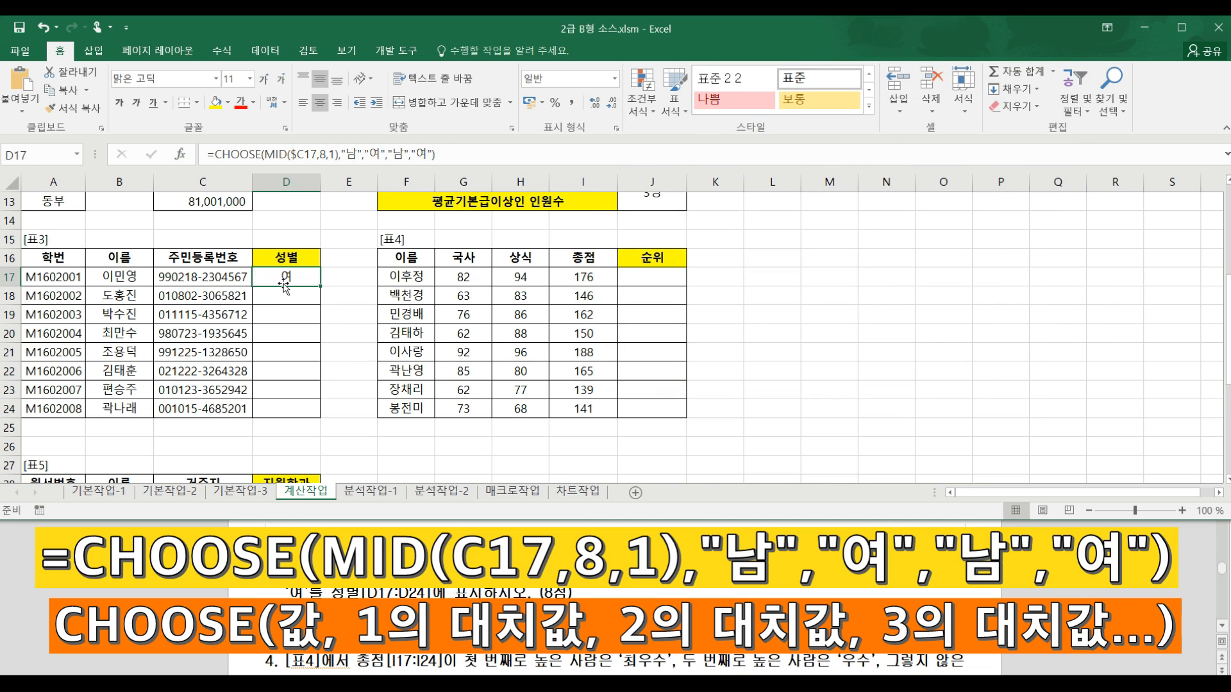
# Step: Fill the CHOOSE formula in D17 down through D24 of the 성별 column
pyautogui.click(215, 280)
pyautogui.click(273, 276)
pyautogui.doubleClick(319, 287)
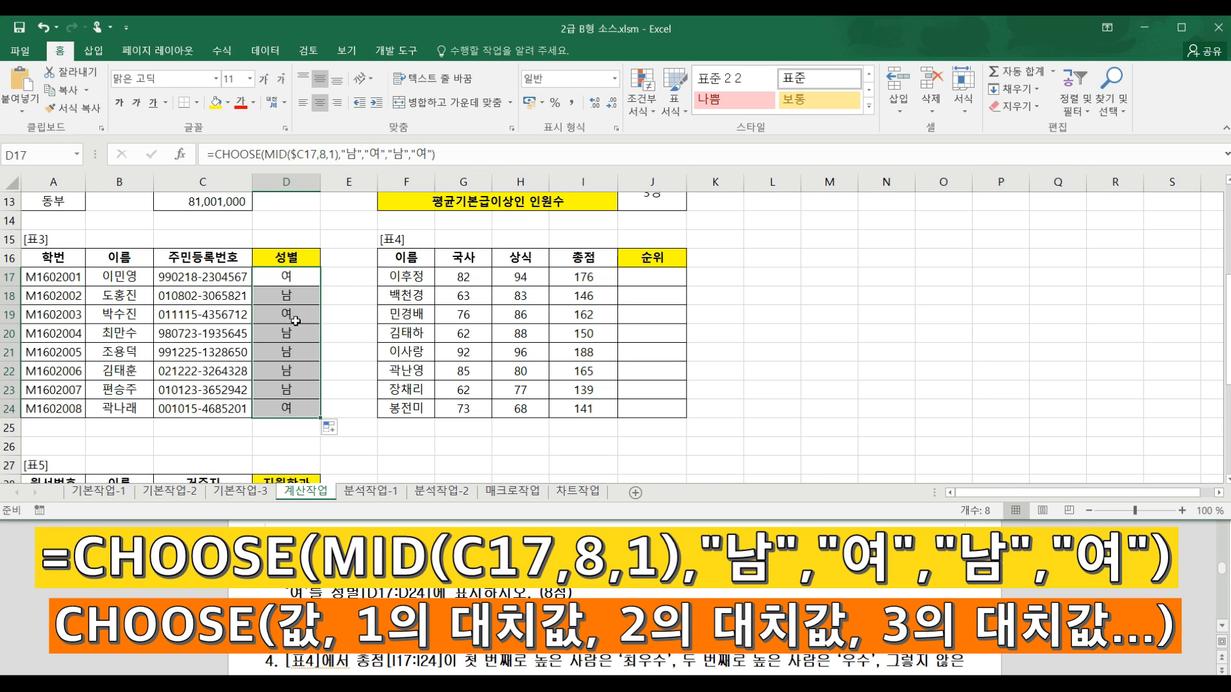
pyautogui.click(346, 356)
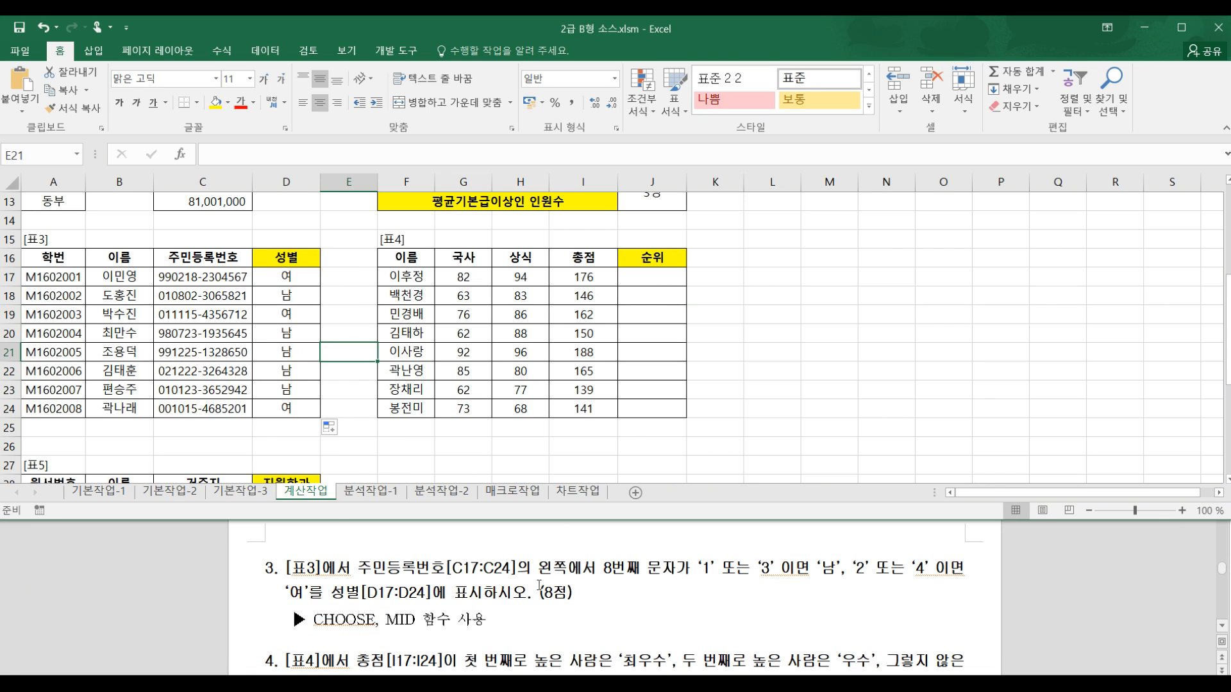
# Step: Consult the exam document's task 4 instructions for 표4 and start a LARGE formula in 순위 cell J17
pyautogui.click(455, 577)
pyautogui.scroll(-3, 436, 575)
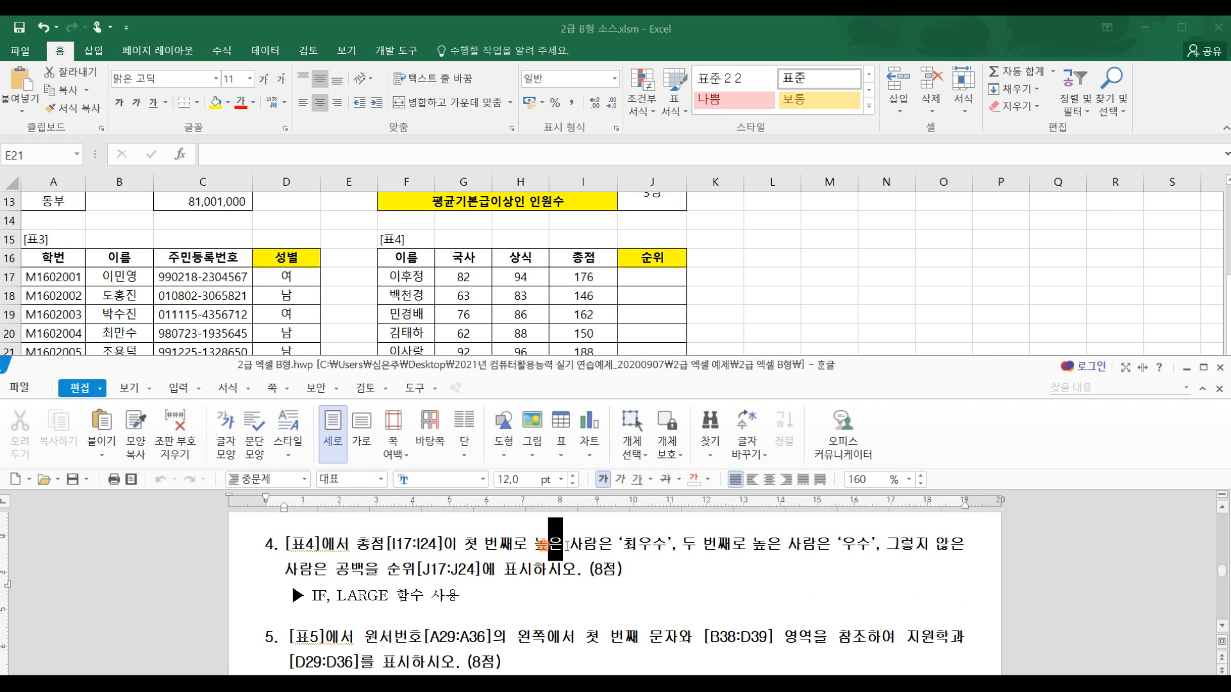
pyautogui.scroll(1, 551, 551)
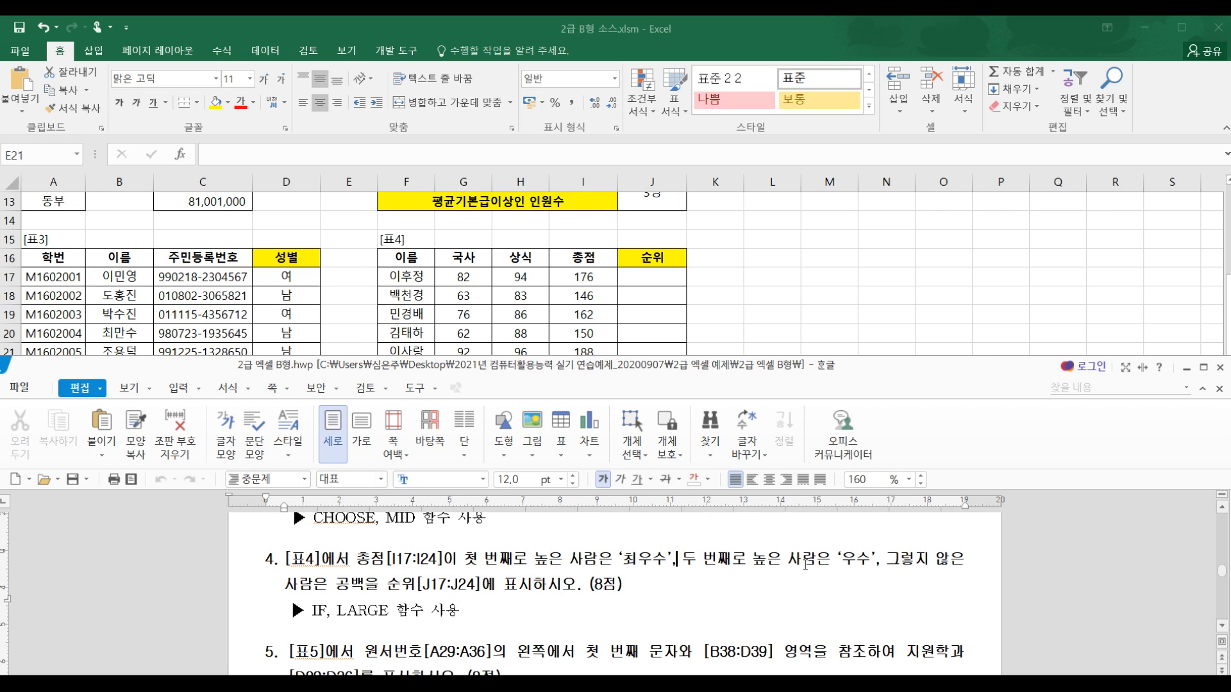
pyautogui.click(663, 279)
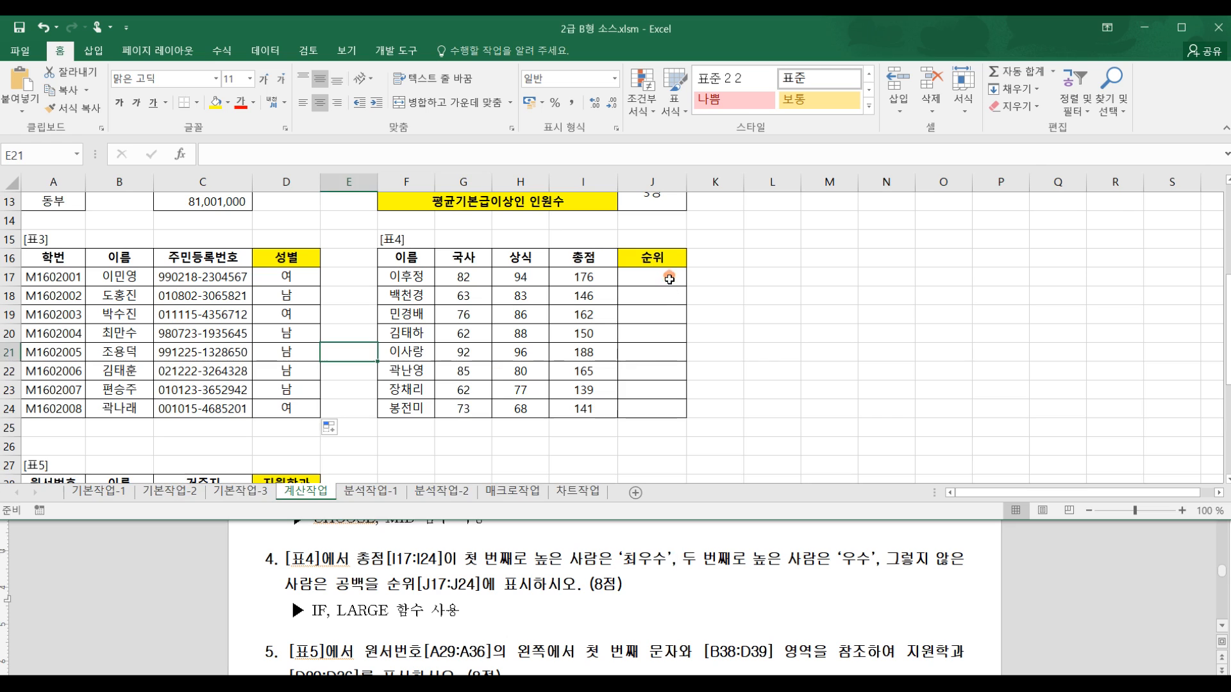
pyautogui.click(347, 159)
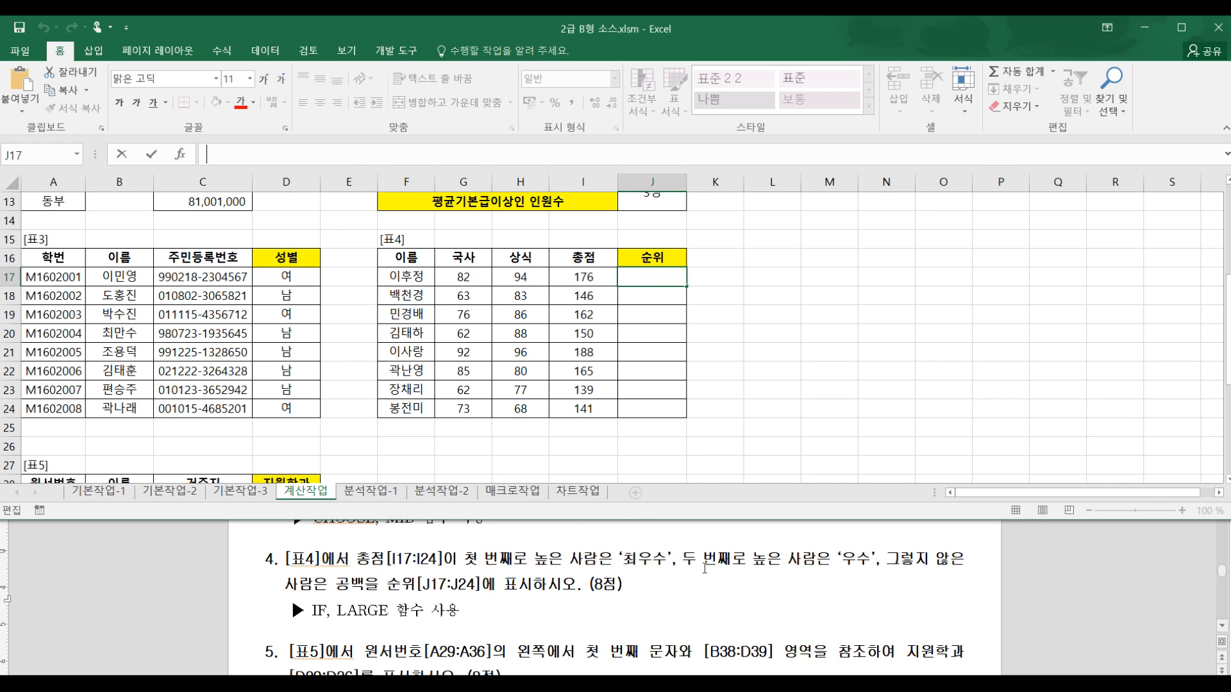
pyautogui.write('=')
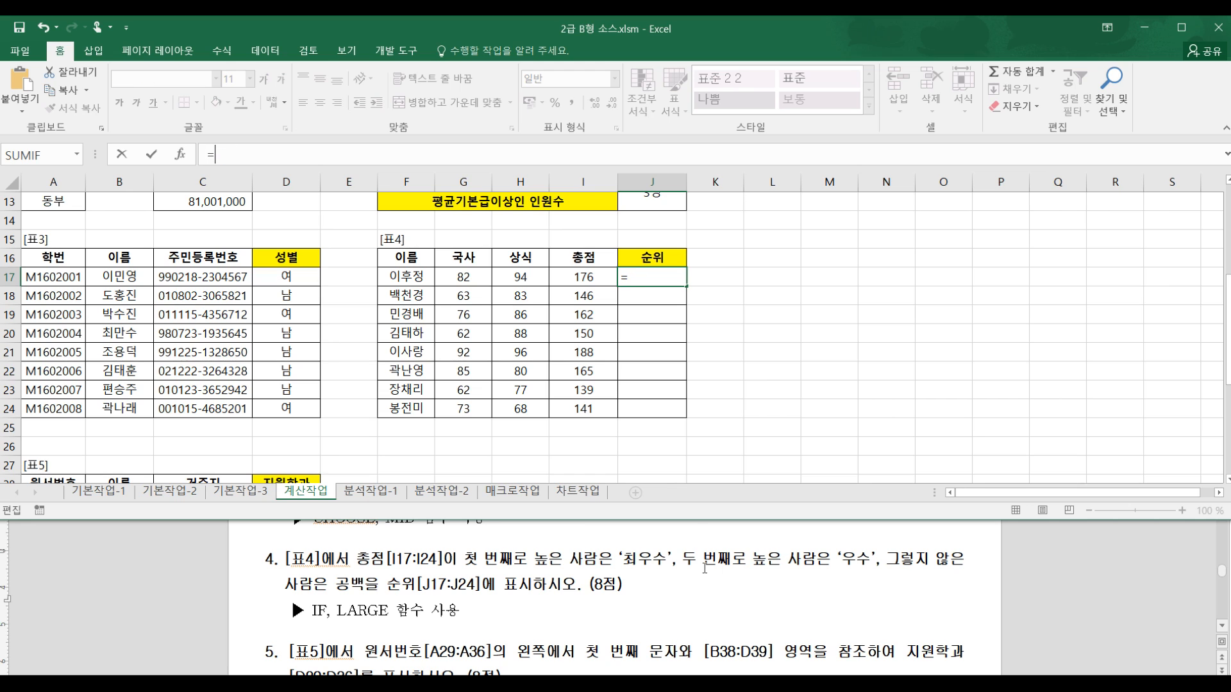
pyautogui.write('lage')
pyautogui.press('BackSpace')
pyautogui.press('BackSpace')
pyautogui.press('BackSpace')
pyautogui.write('rge(')
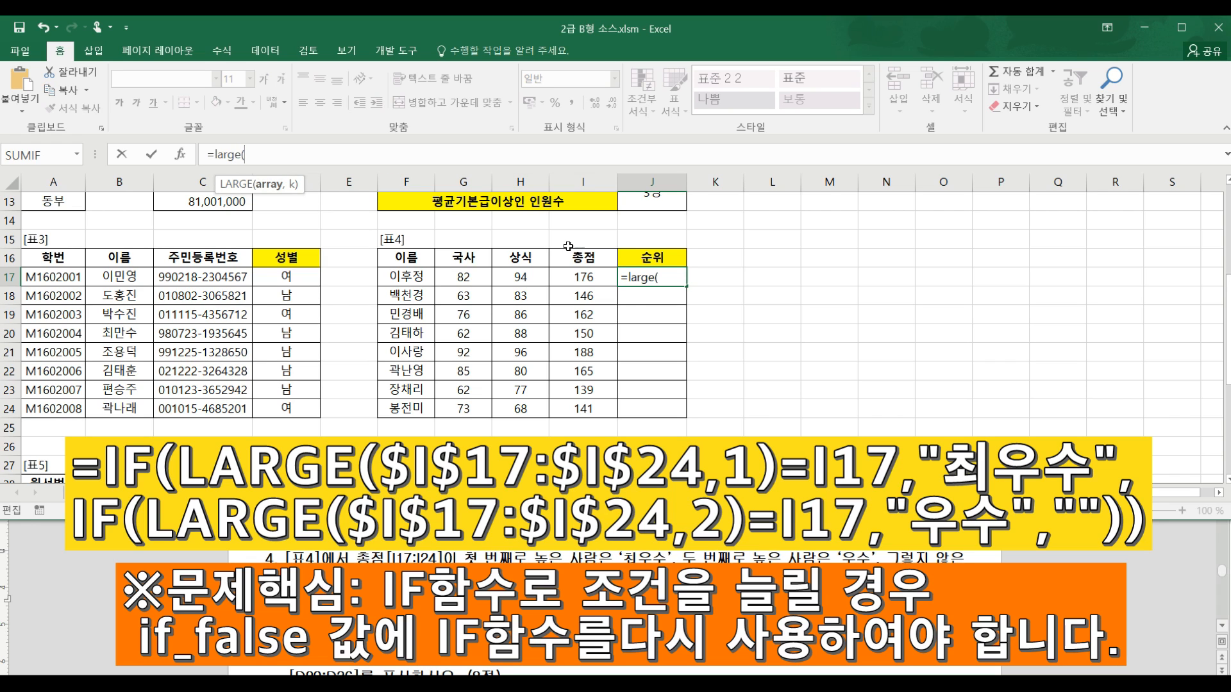
# Step: Try completing the J17 formula as LARGE(I17,1)=I17, comparing the first-largest value of I17 with I17 itself
pyautogui.click(585, 280)
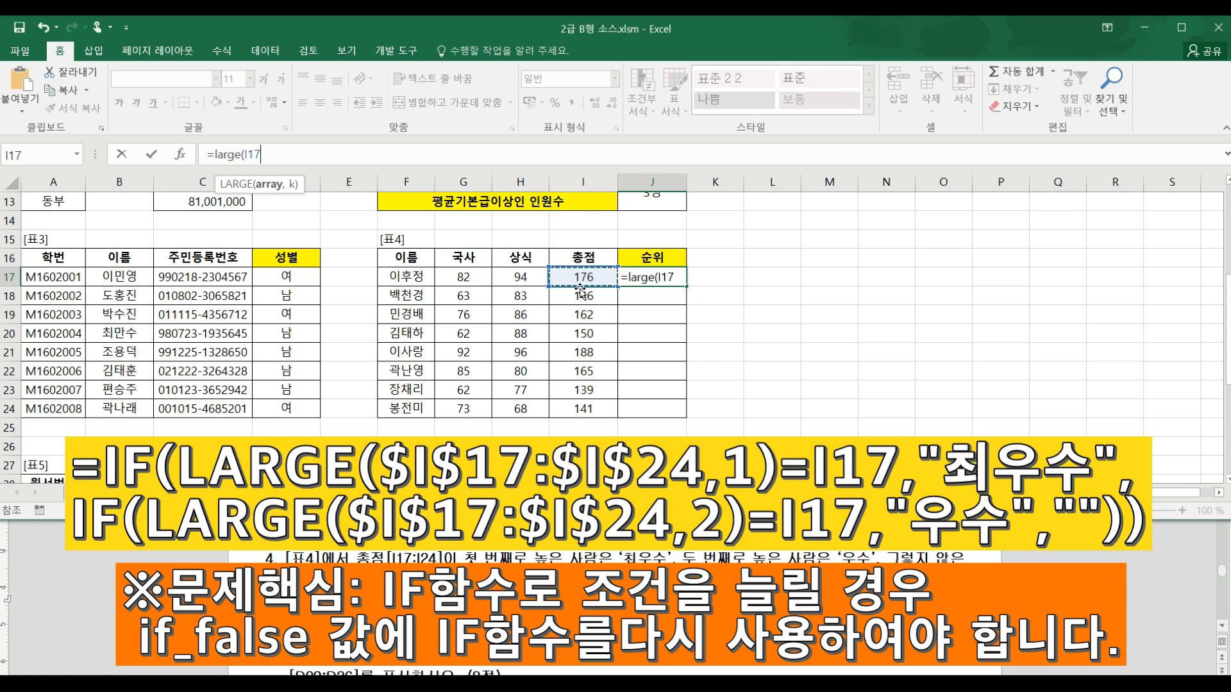
pyautogui.write(',1')
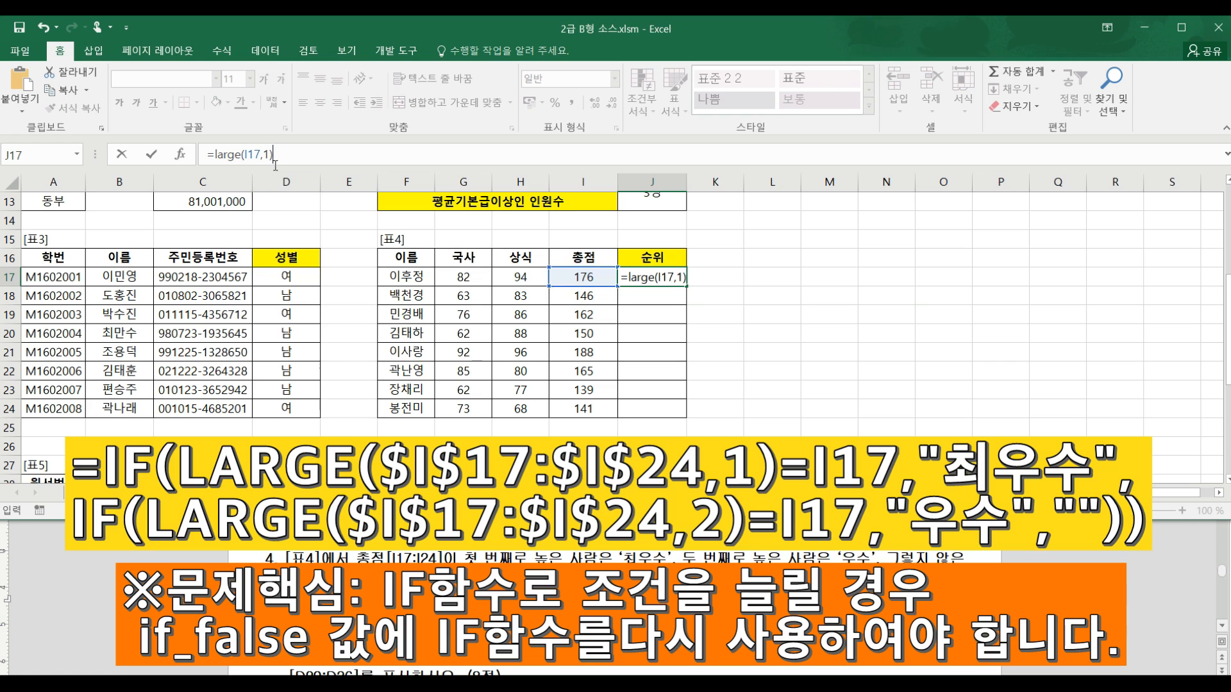
pyautogui.write('=')
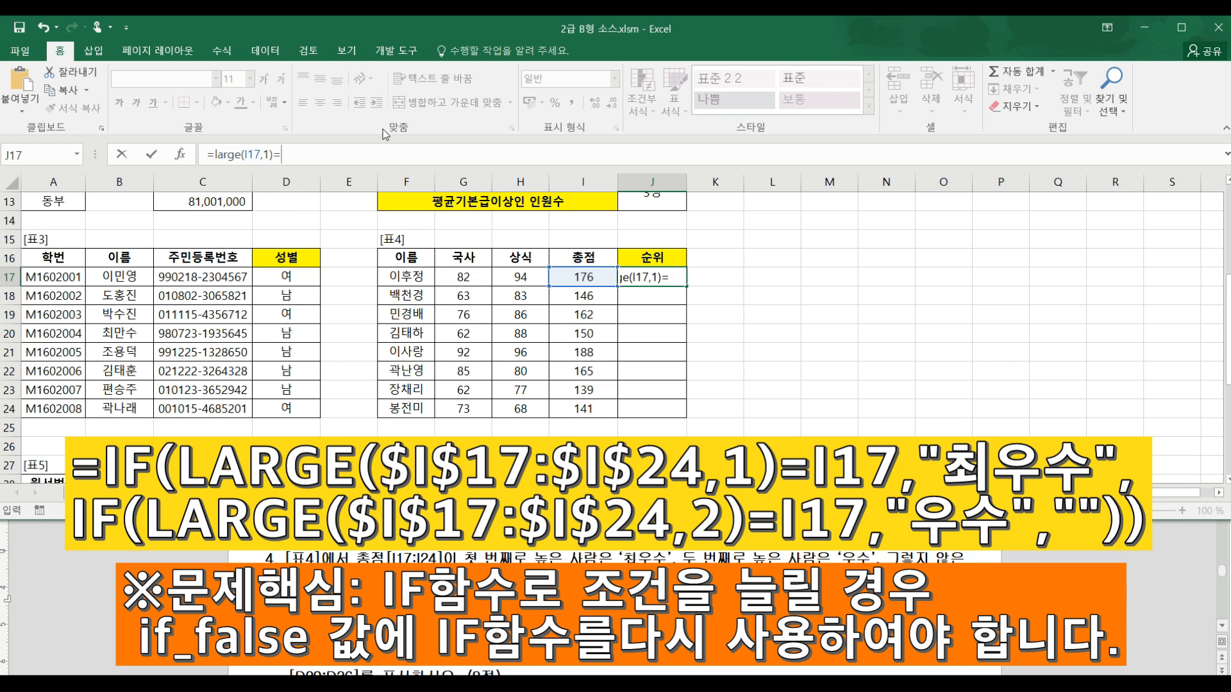
pyautogui.click(583, 274)
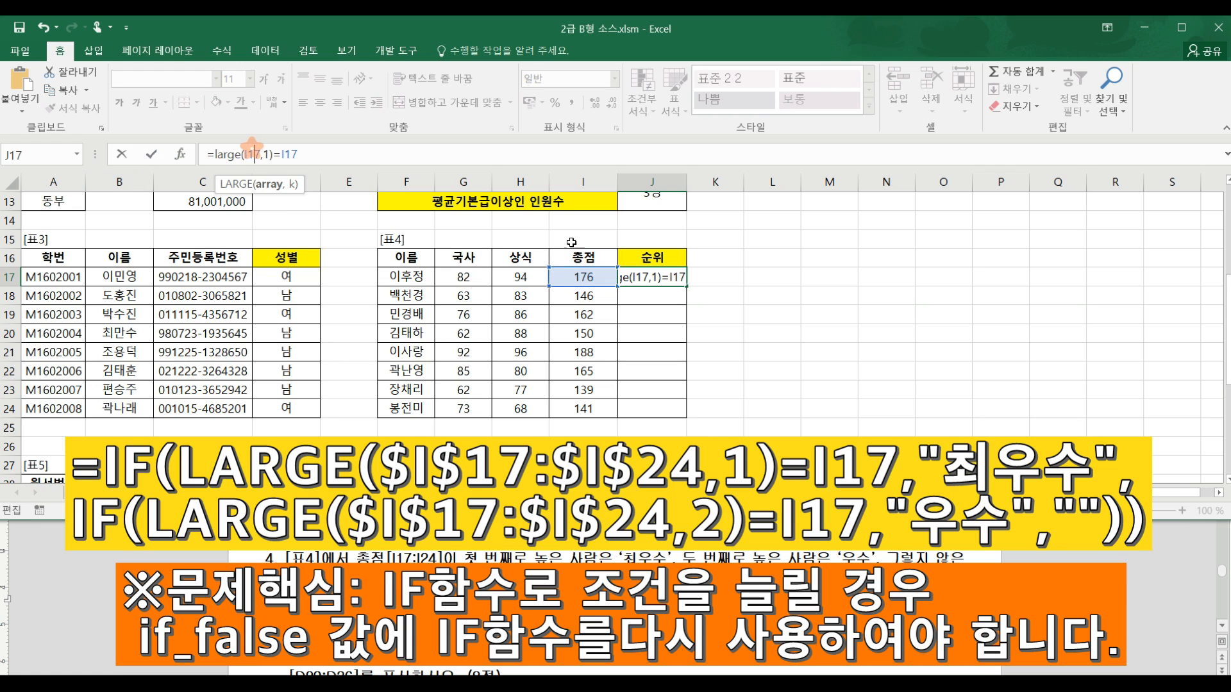
pyautogui.moveTo(574, 274); pyautogui.dragTo(591, 411)
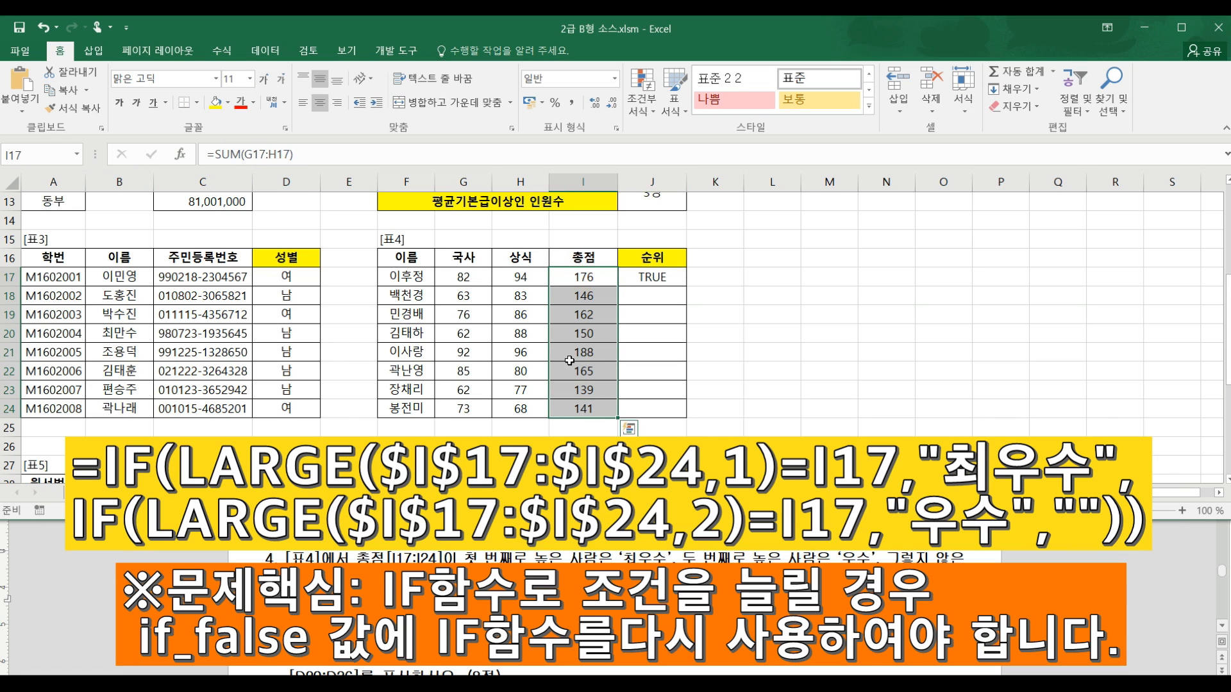
pyautogui.click(630, 276)
pyautogui.click(303, 154)
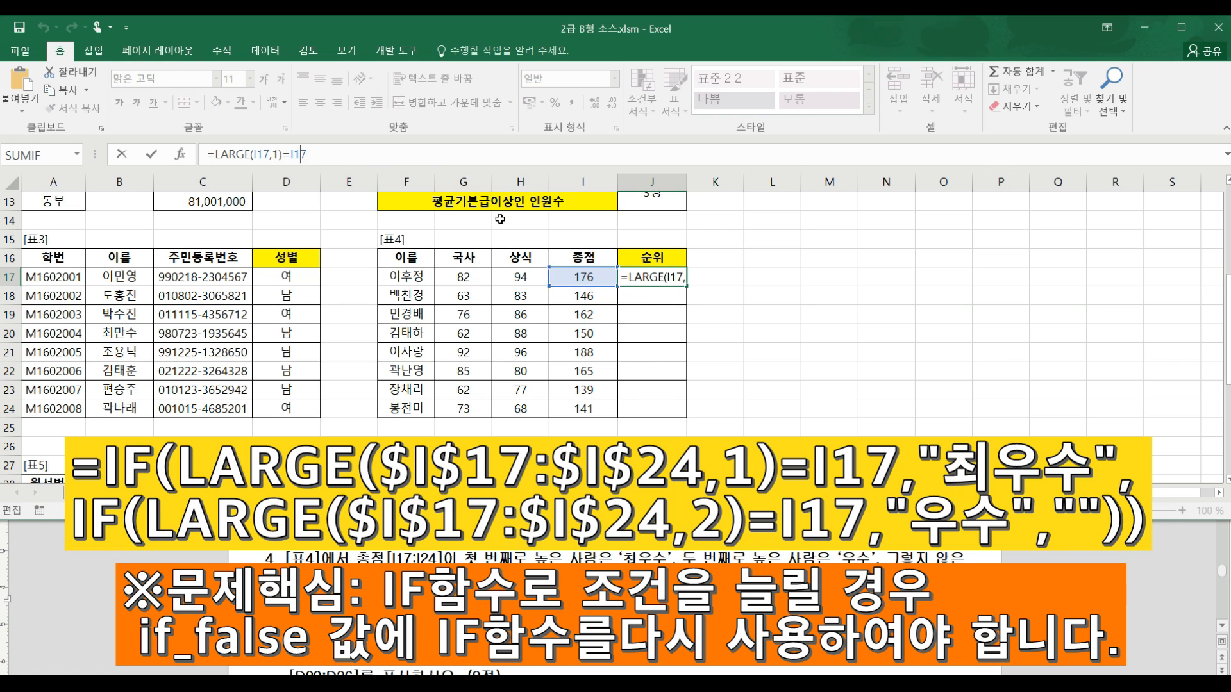
pyautogui.click(708, 273)
# Step: Fill the J17 formula down through J24 as a test, and undo the fill
pyautogui.click(648, 277)
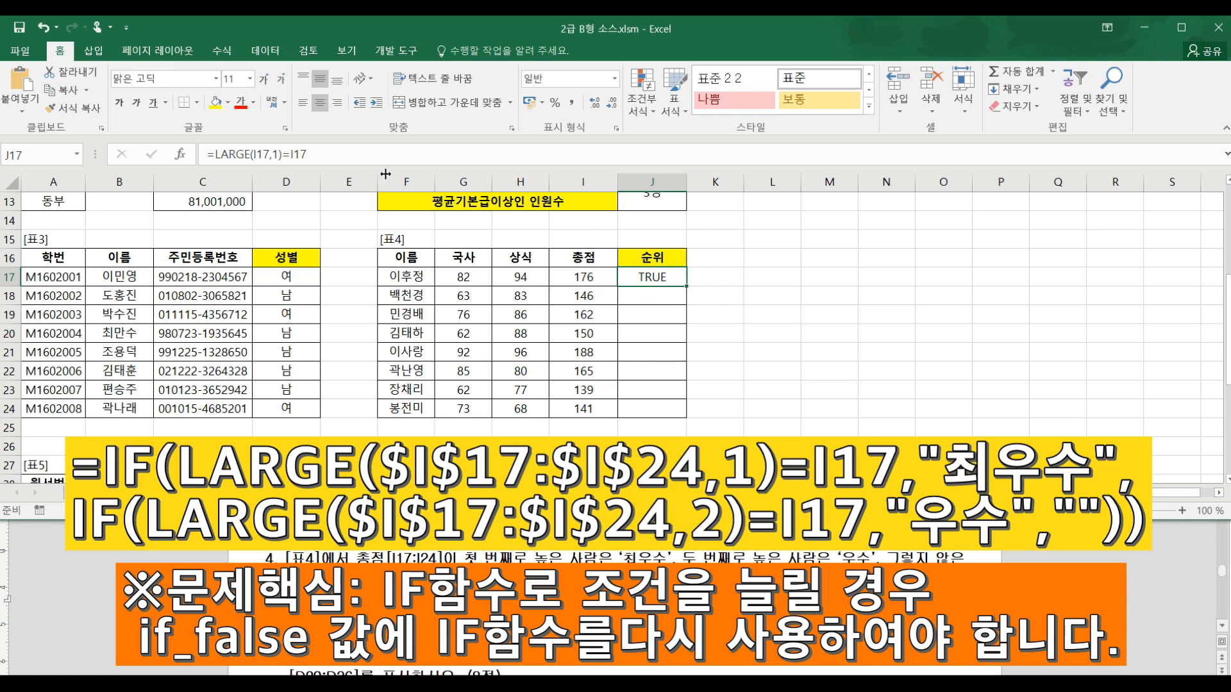
pyautogui.doubleClick(685, 286)
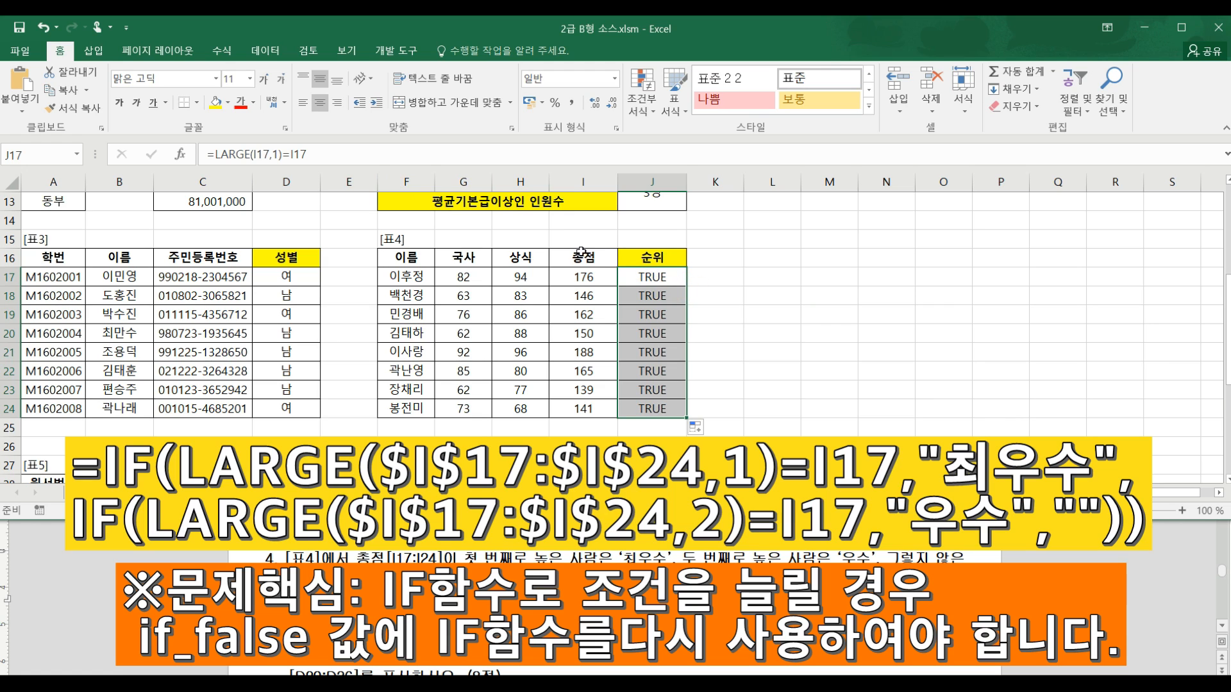
pyautogui.hotkey('ctrl', 'z')
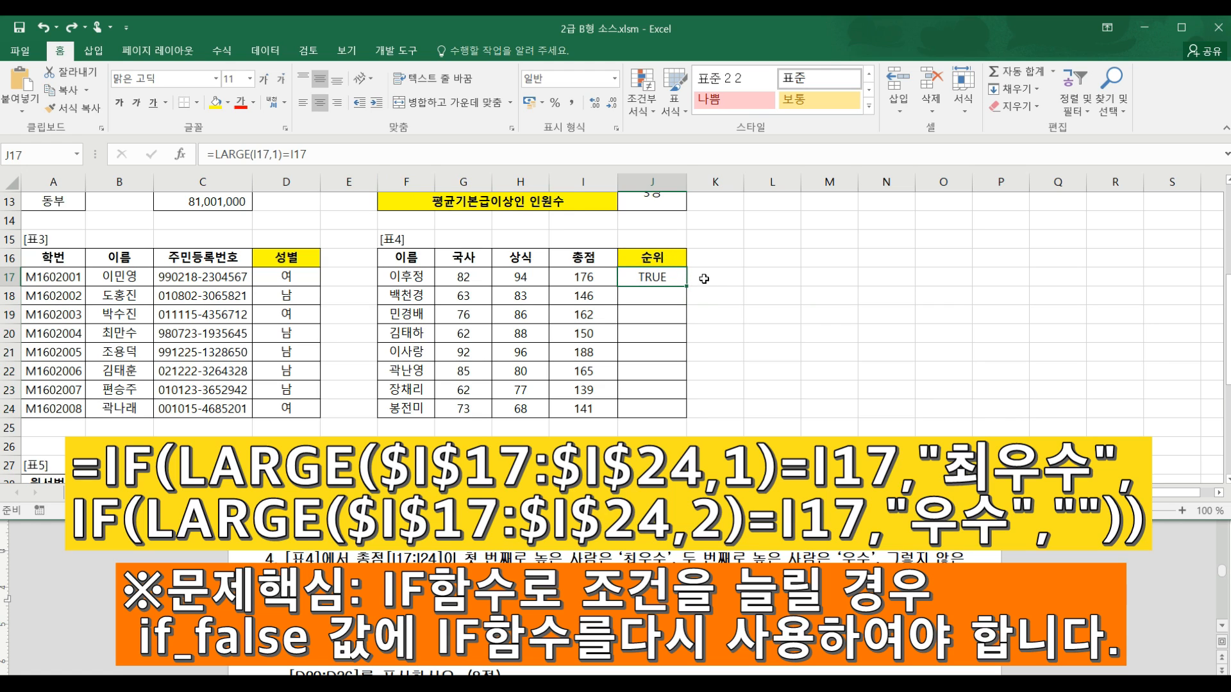
# Step: Change the J17 formula to =LARGE(I17:I24,1)=I17 and fill it down through J24
pyautogui.click(262, 155)
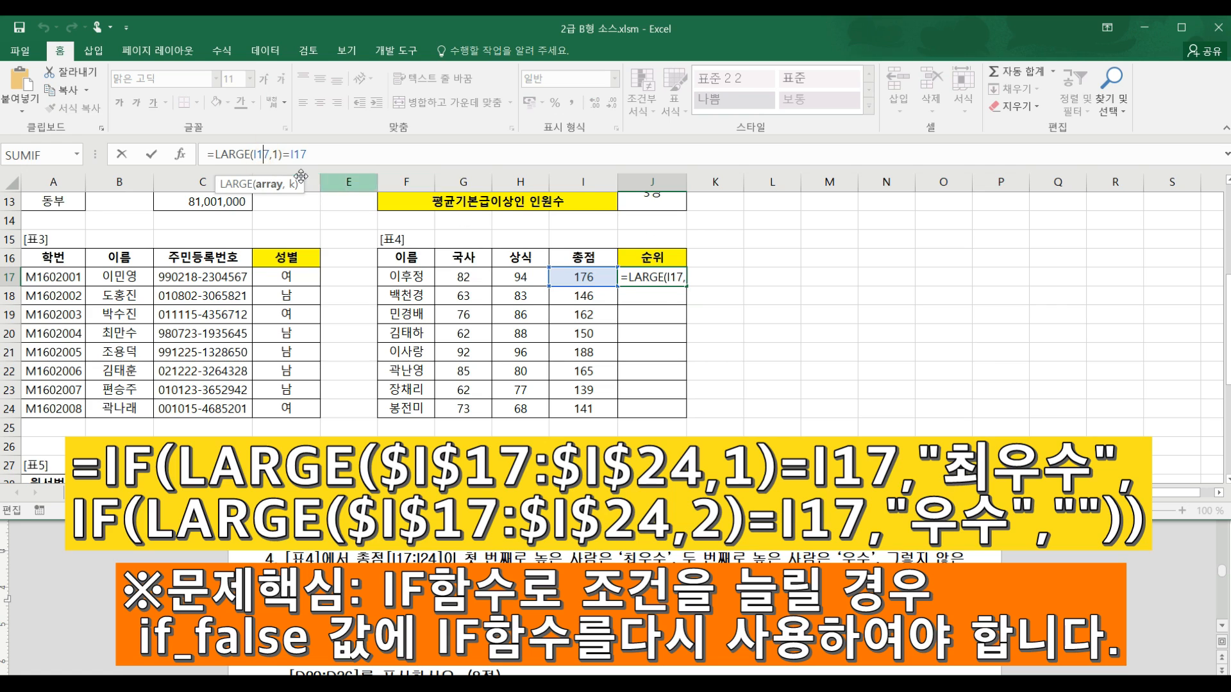
pyautogui.moveTo(253, 154); pyautogui.dragTo(331, 155)
pyautogui.press('BackSpace')
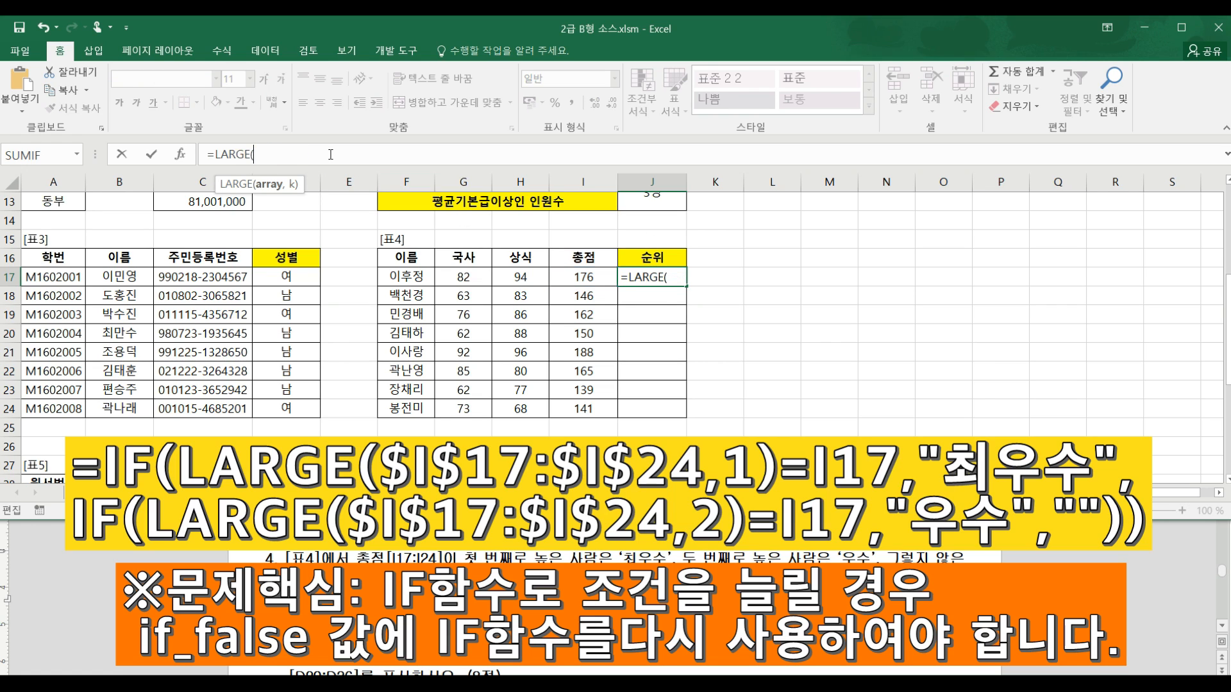
pyautogui.moveTo(599, 277); pyautogui.dragTo(611, 410)
pyautogui.write(',')
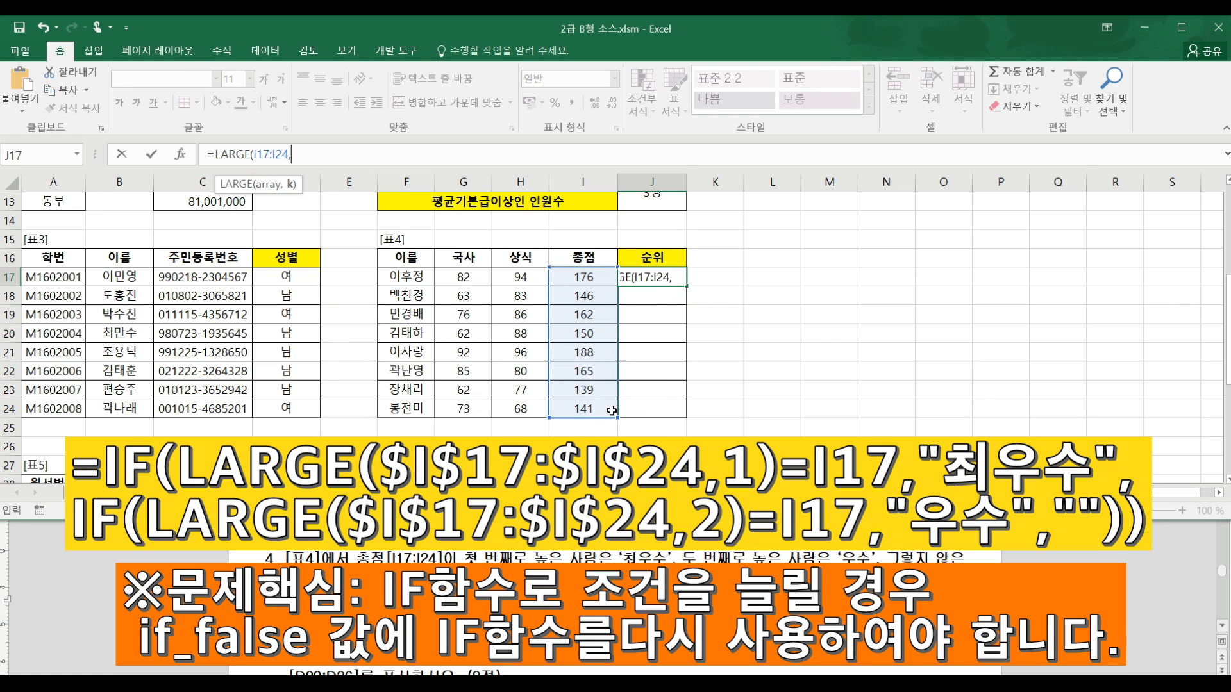
pyautogui.write('1)=')
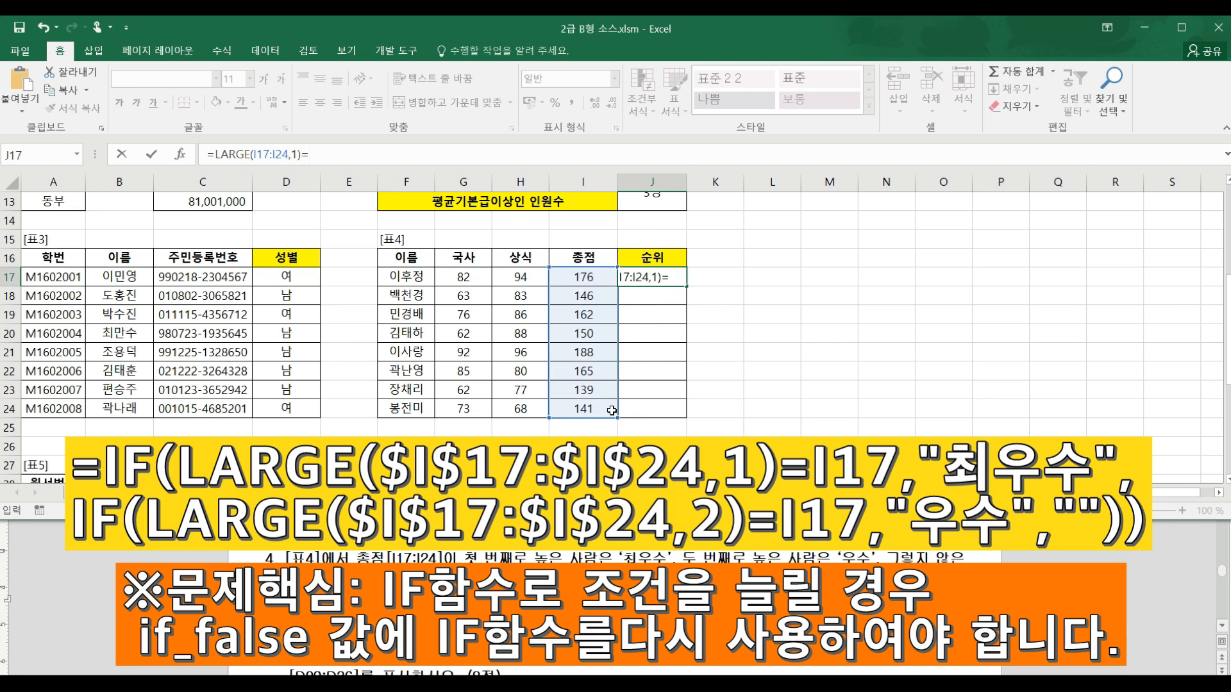
pyautogui.click(589, 278)
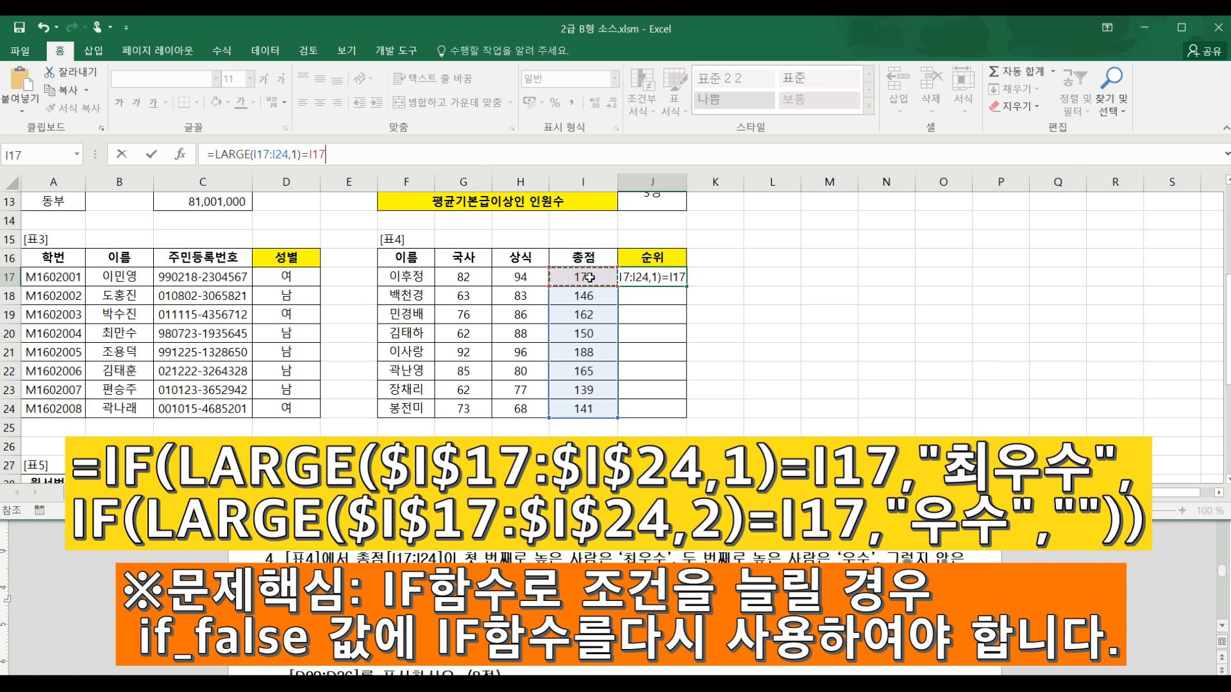
pyautogui.press('Return')
pyautogui.click(638, 279)
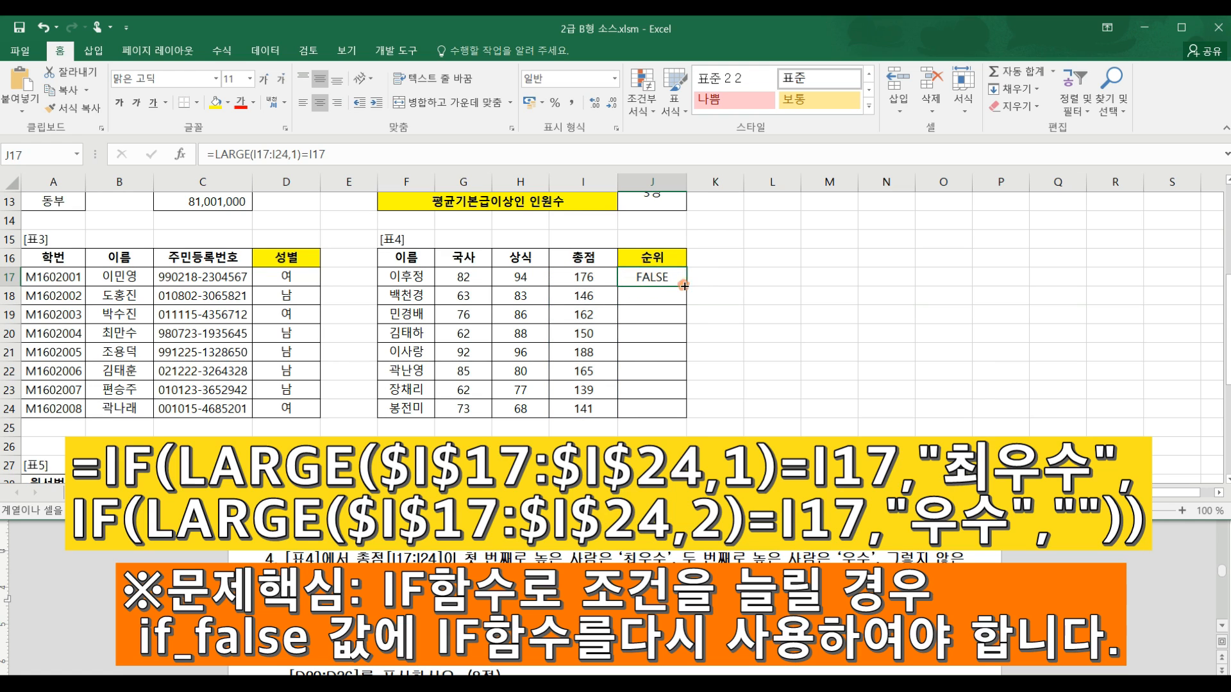
pyautogui.doubleClick(685, 285)
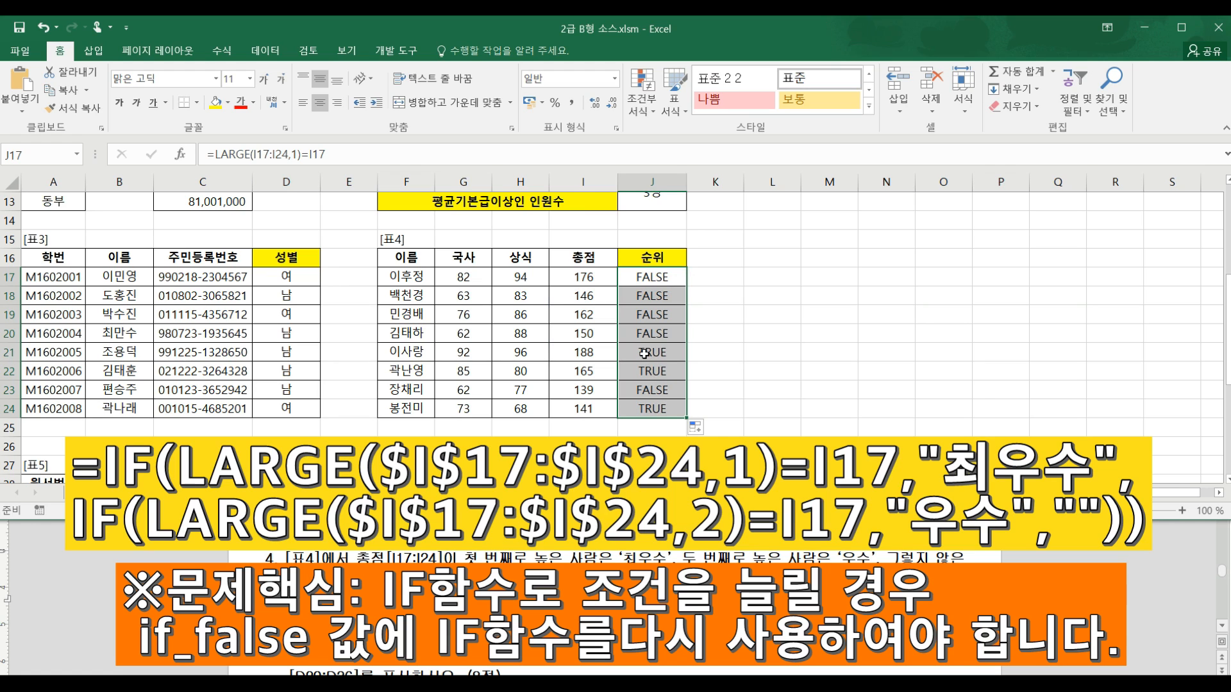
# Step: Undo the last fill and make the LARGE range in J17 absolute, giving =LARGE($I$17:$I$24,1)=I17
pyautogui.hotkey('ctrl', 'z')
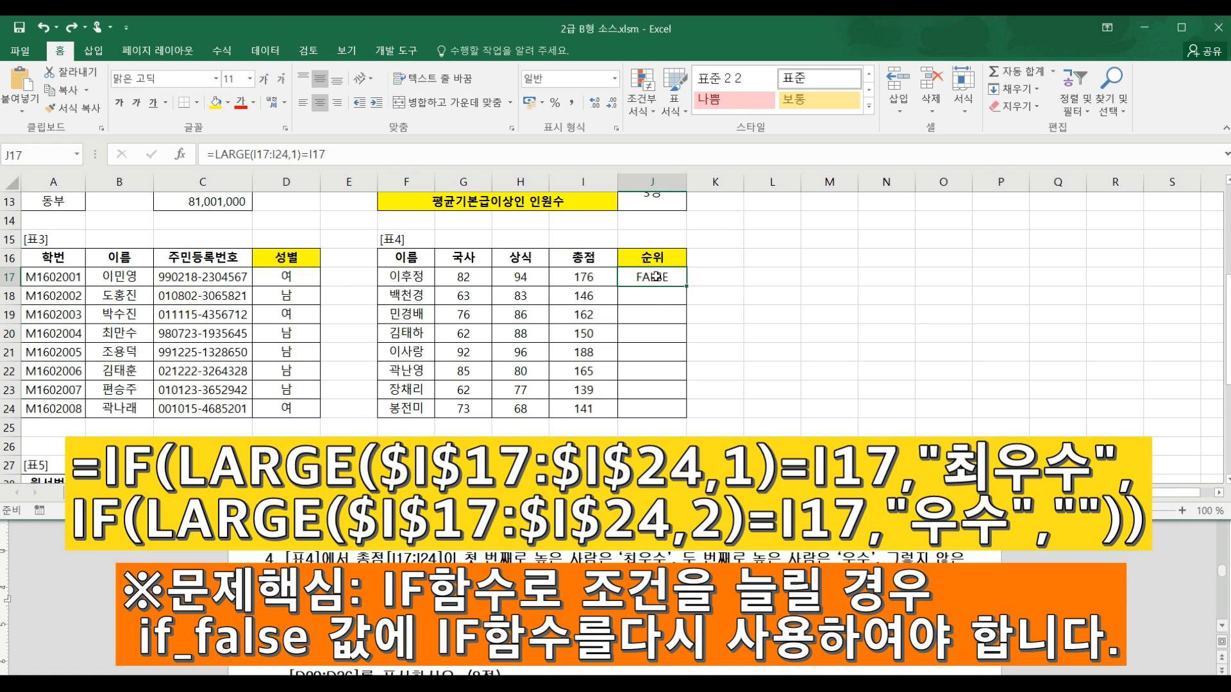
pyautogui.click(570, 274)
pyautogui.click(637, 276)
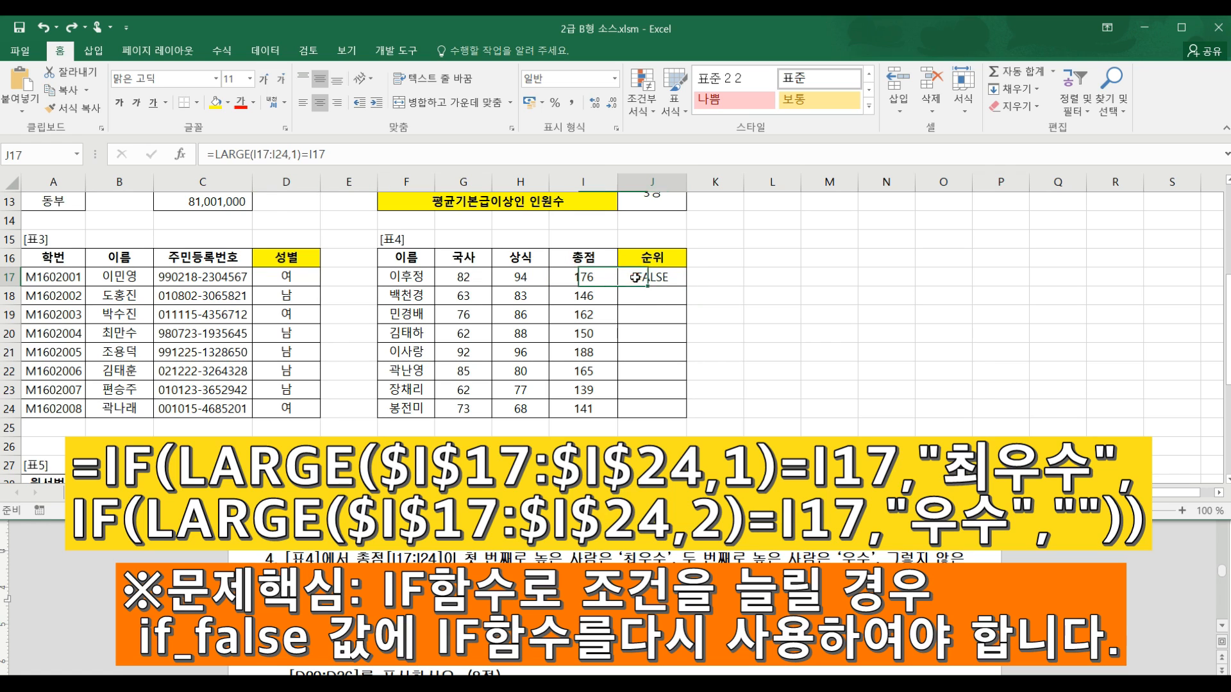
pyautogui.click(265, 154)
pyautogui.moveTo(254, 154); pyautogui.dragTo(284, 157)
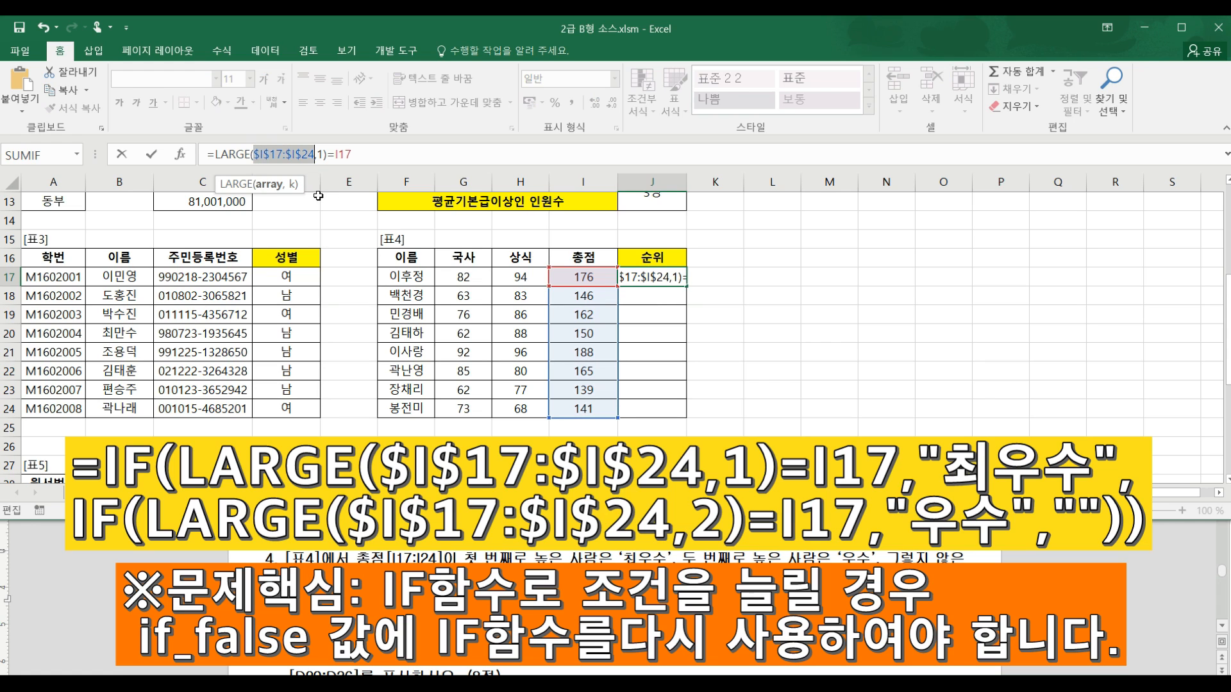
pyautogui.press('F4')
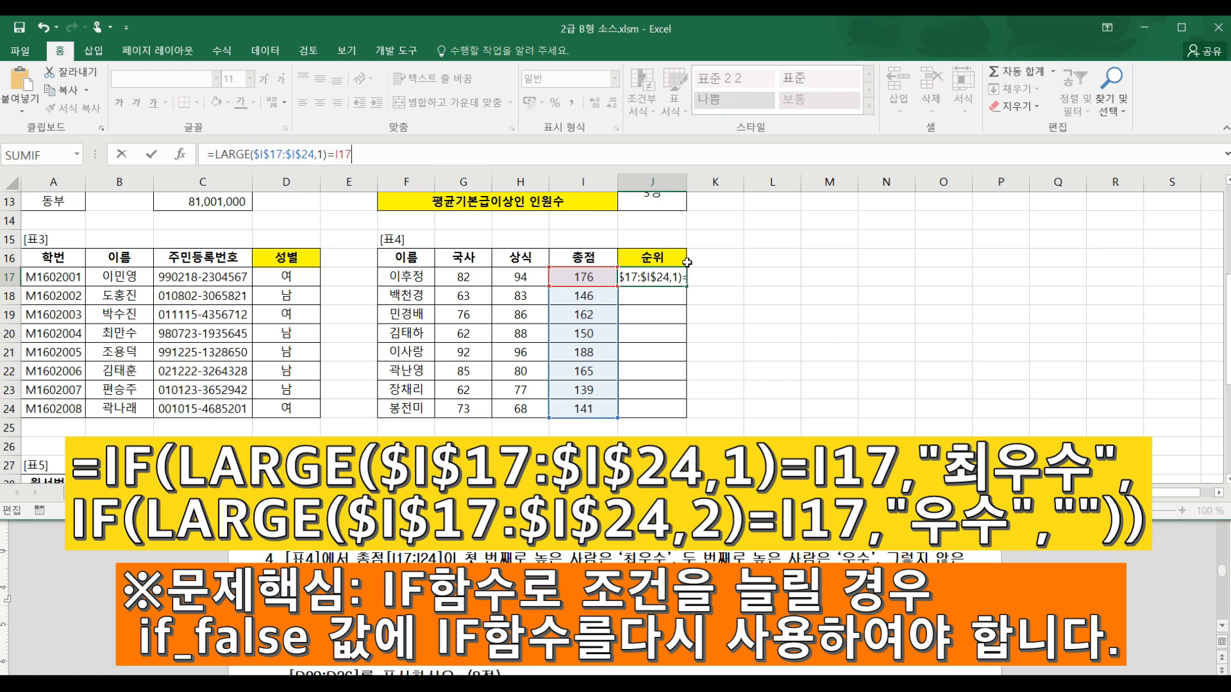
pyautogui.press('Tab')
# Step: Fill the absolute-range J17 formula down through J24 as a test, undo the fill, and select the 총점 range I17:I24
pyautogui.click(666, 275)
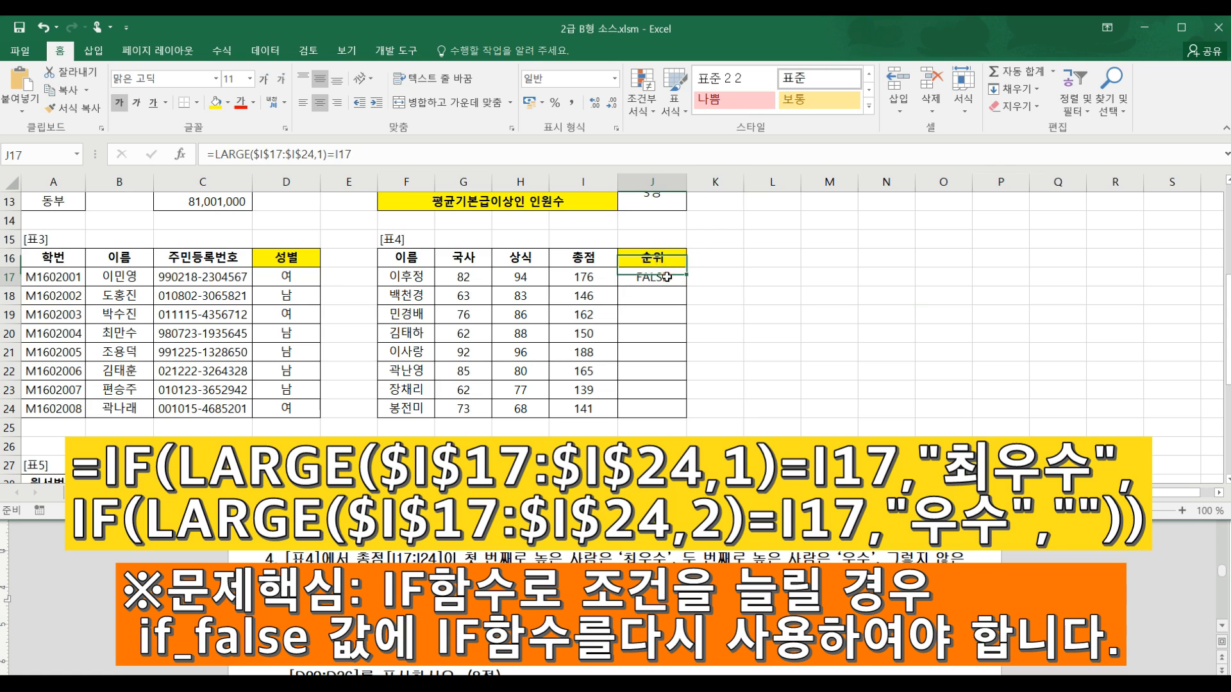
pyautogui.doubleClick(684, 285)
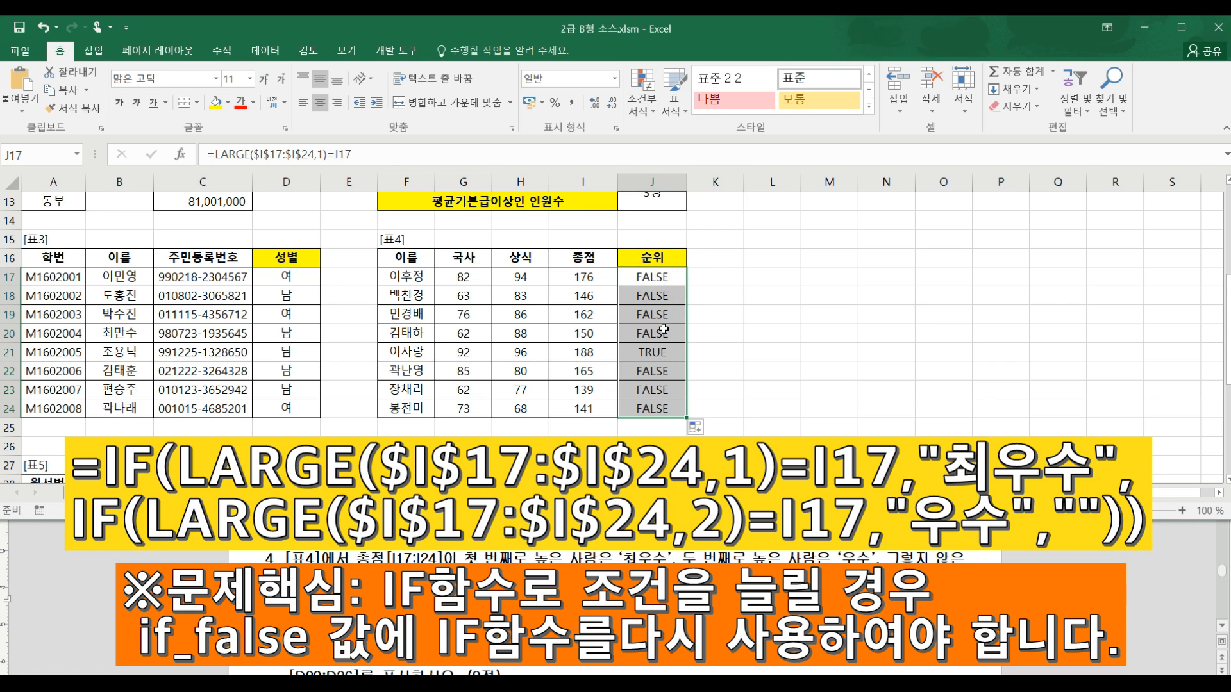
pyautogui.hotkey('ctrl', 'z')
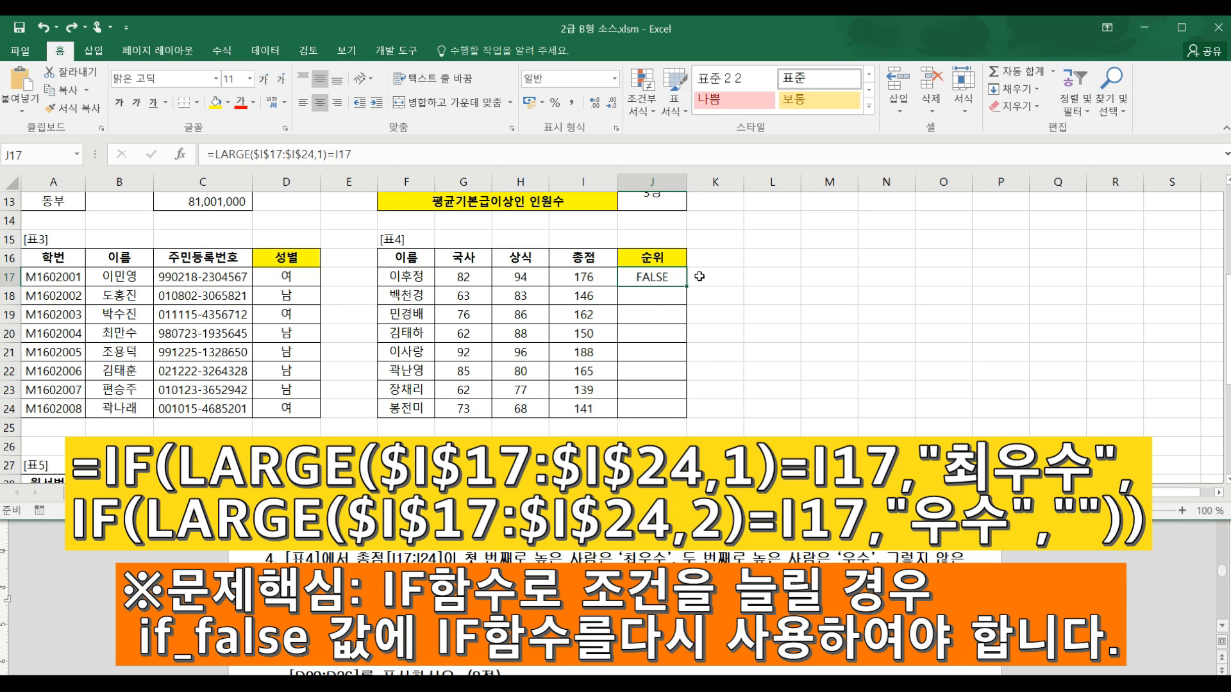
pyautogui.moveTo(569, 281); pyautogui.dragTo(580, 409)
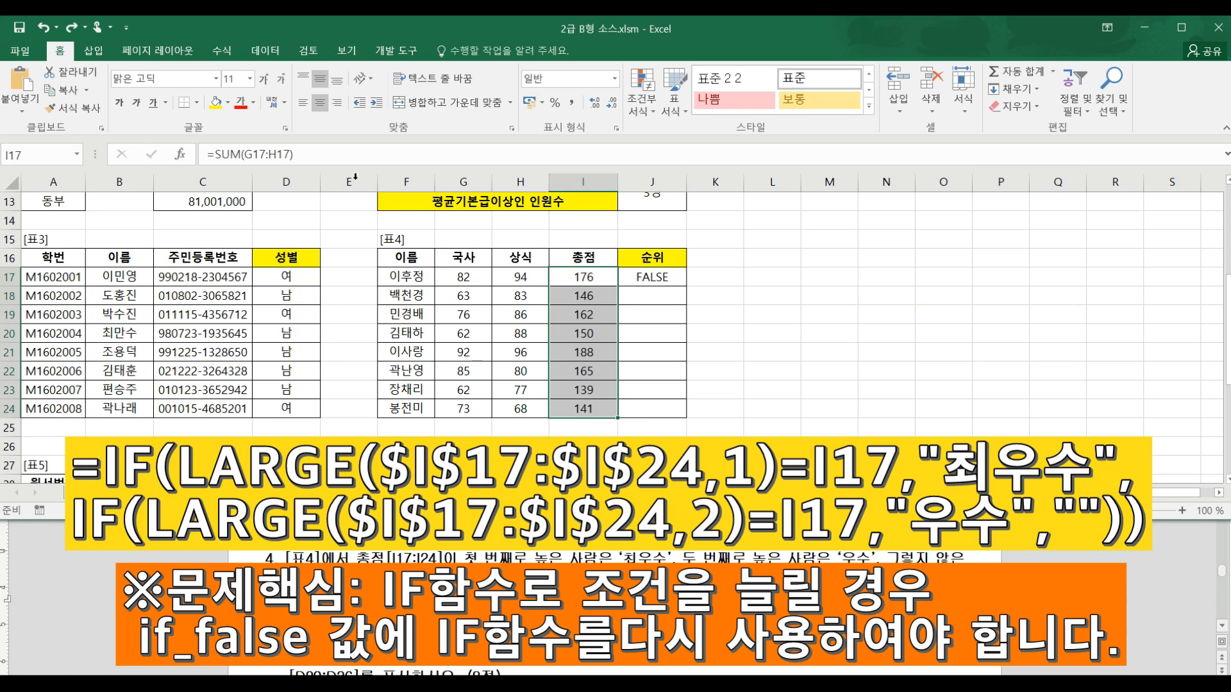
# Step: Wrap the LARGE comparison in J17 in an IF function as its logical test
pyautogui.click(652, 276)
pyautogui.moveTo(369, 154); pyautogui.dragTo(171, 148)
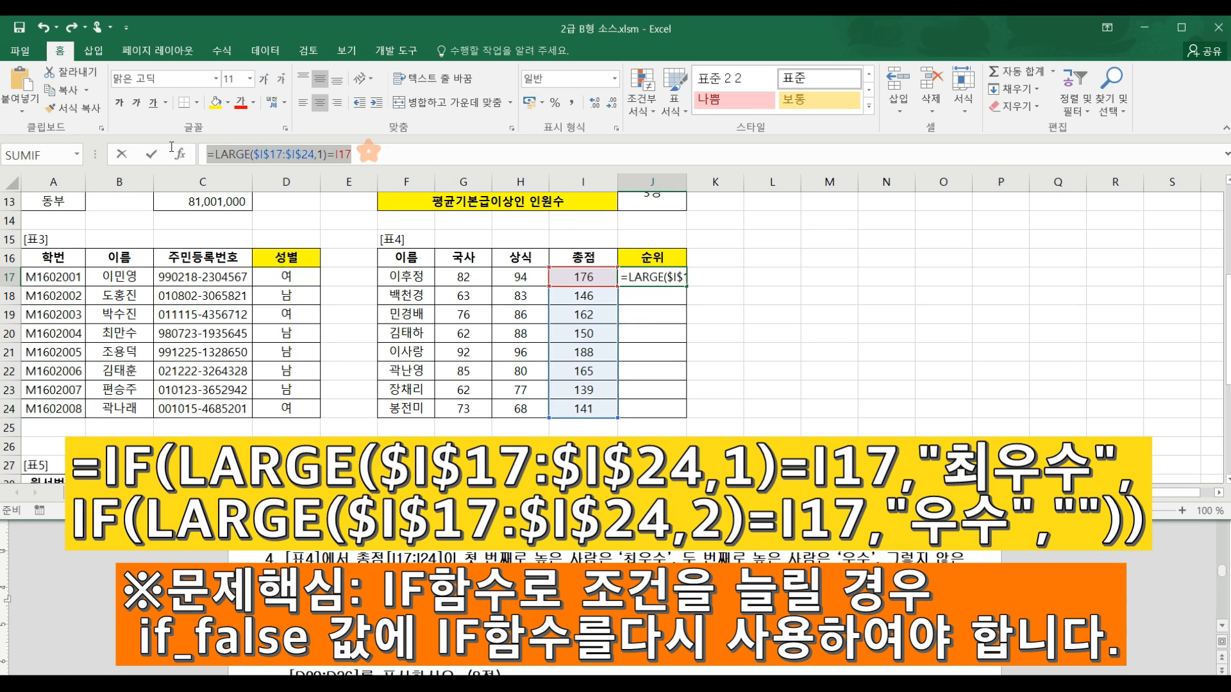
pyautogui.click(255, 153)
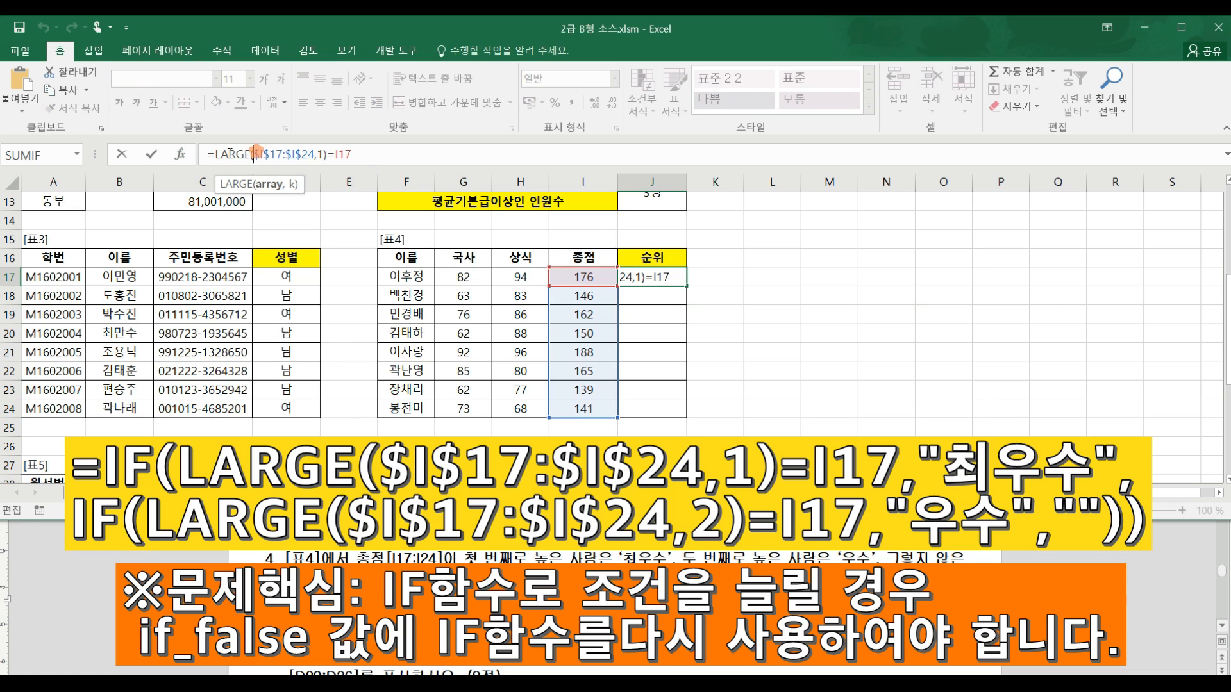
pyautogui.doubleClick(217, 154)
pyautogui.click(217, 154)
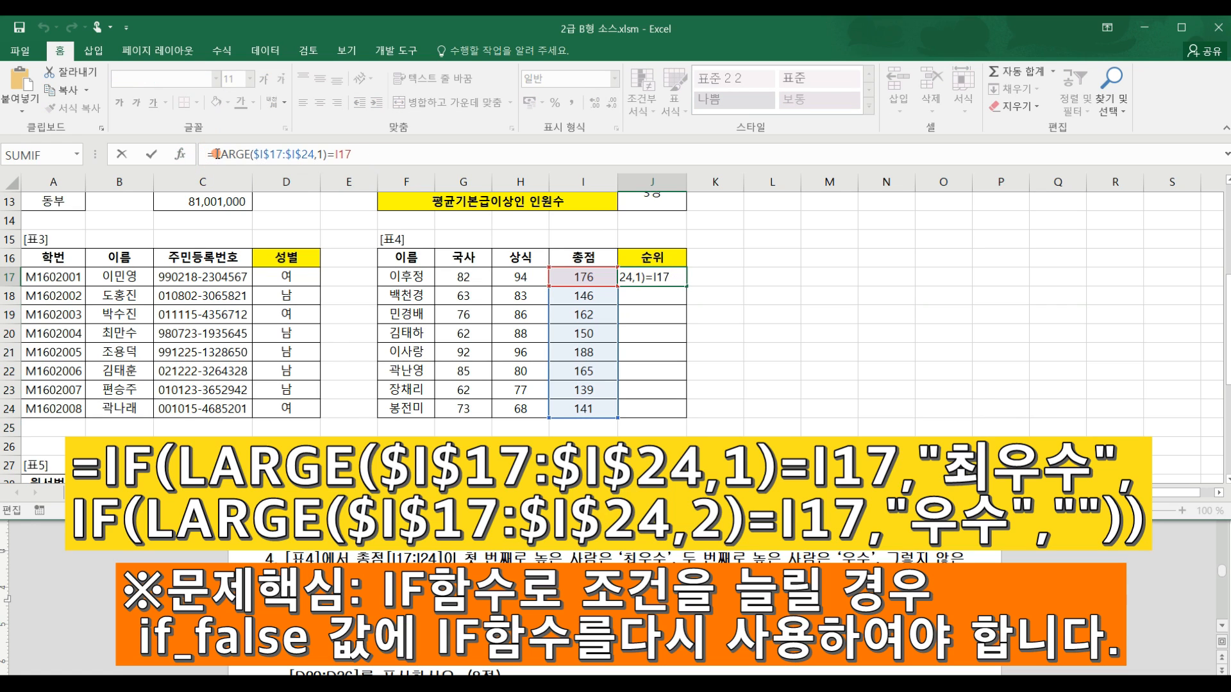
pyautogui.write('if')
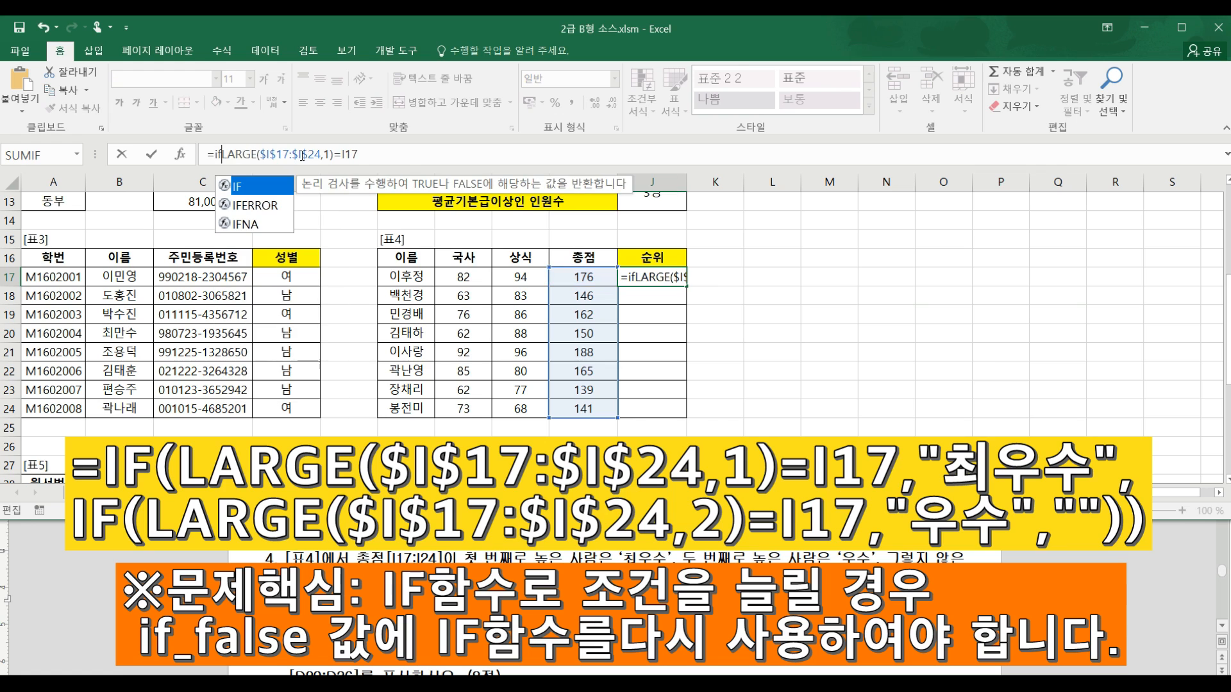
pyautogui.write('(')
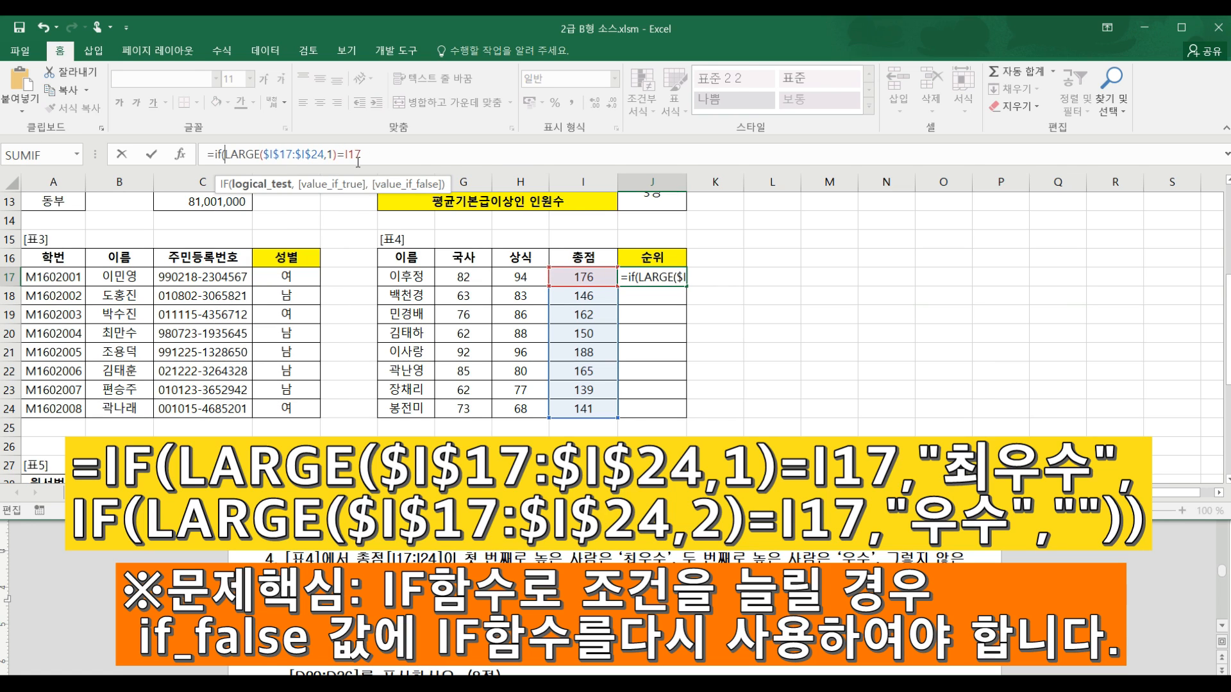
# Step: Copy the LARGE comparison in the J17 formula and enter "최우수" as the IF's value if true
pyautogui.moveTo(361, 154); pyautogui.dragTo(219, 155)
pyautogui.hotkey('ctrl', 'c')
pyautogui.click(394, 154)
pyautogui.write(',')
pyautogui.write('"최우수')
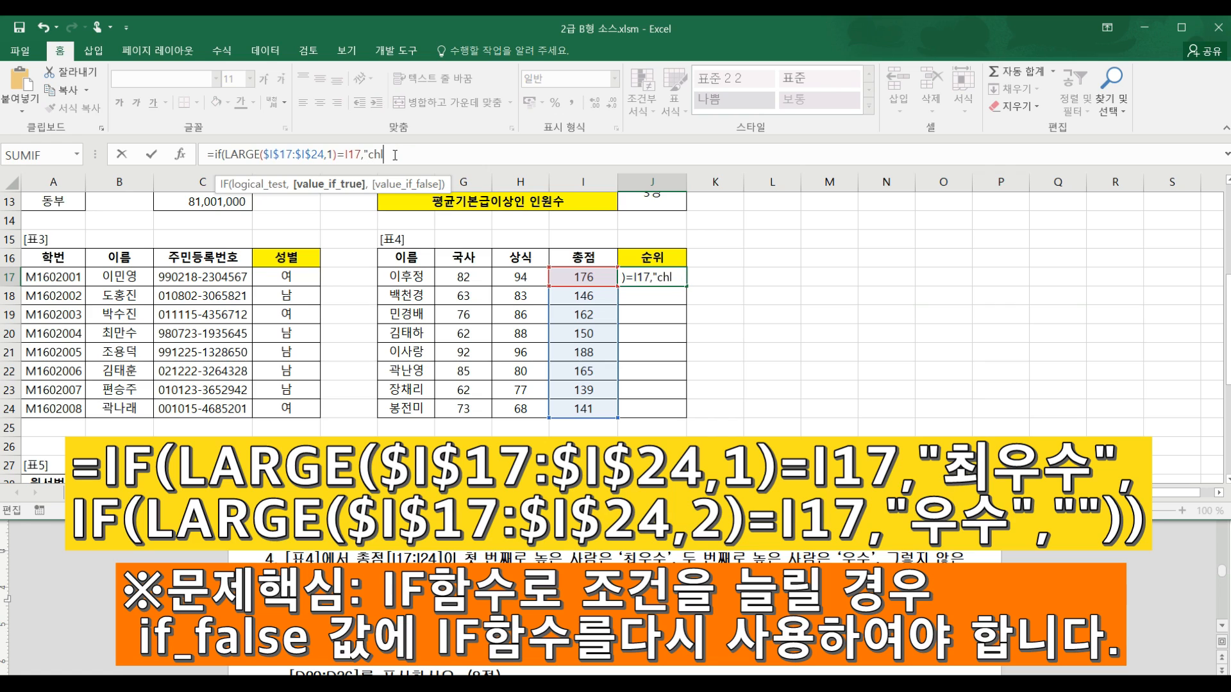
pyautogui.write('",')
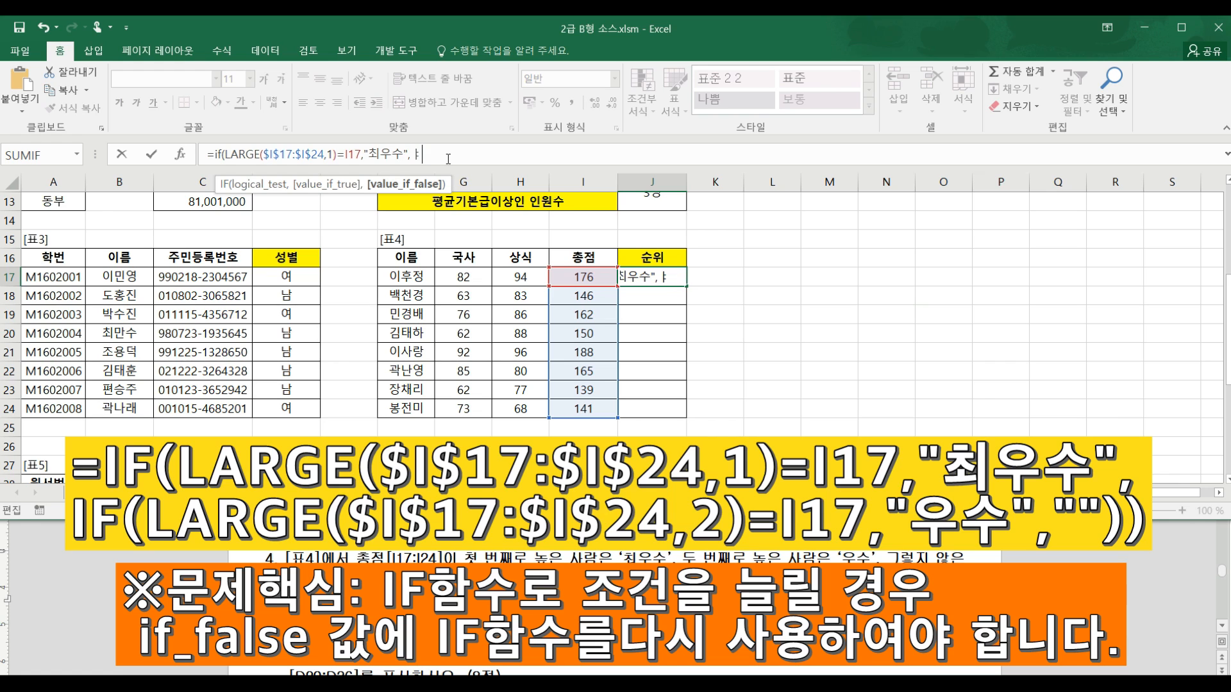
# Step: Nest IF(LARGE($I$17:$I$24,2)=I17,"우수","") as the value if false and complete the J17 formula, reusing the copied comparison
pyautogui.write('if(')
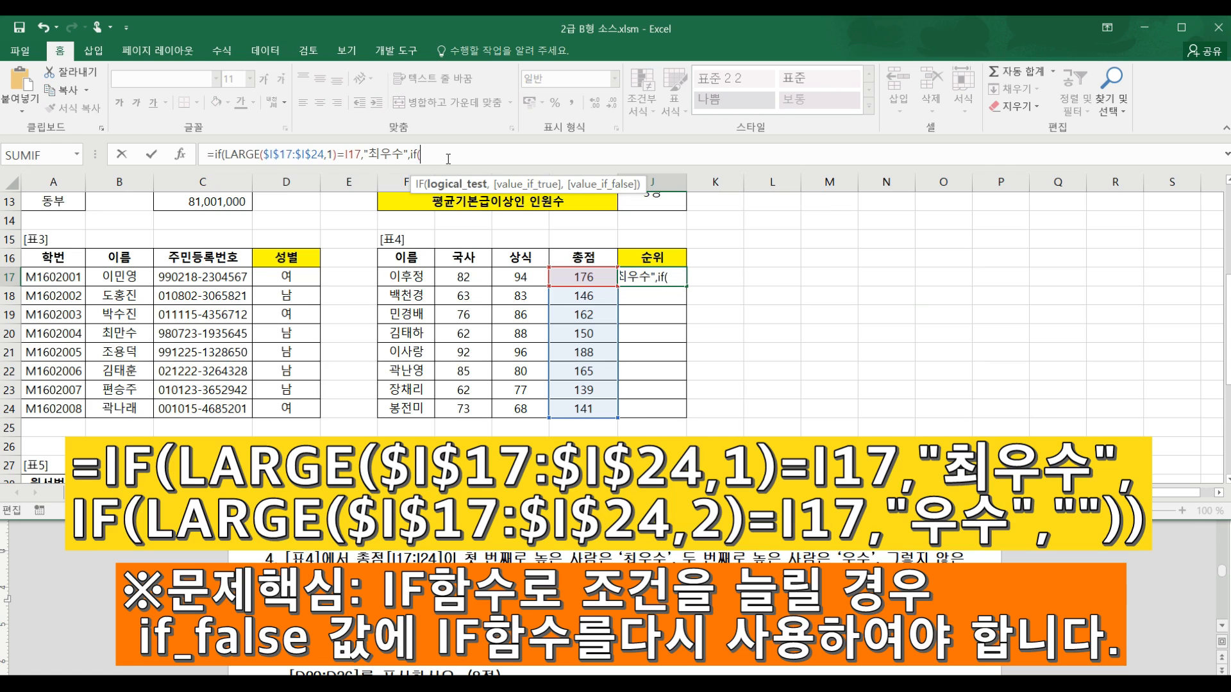
pyautogui.hotkey('ctrl', 'v')
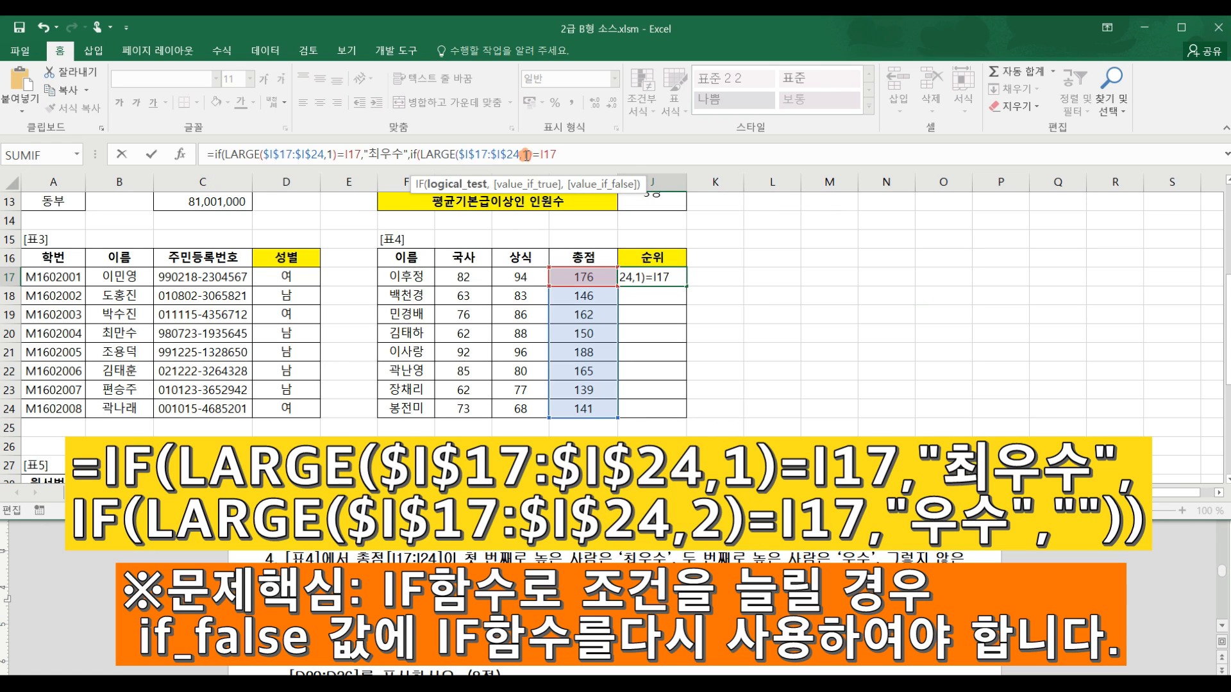
pyautogui.moveTo(523, 156); pyautogui.dragTo(530, 157)
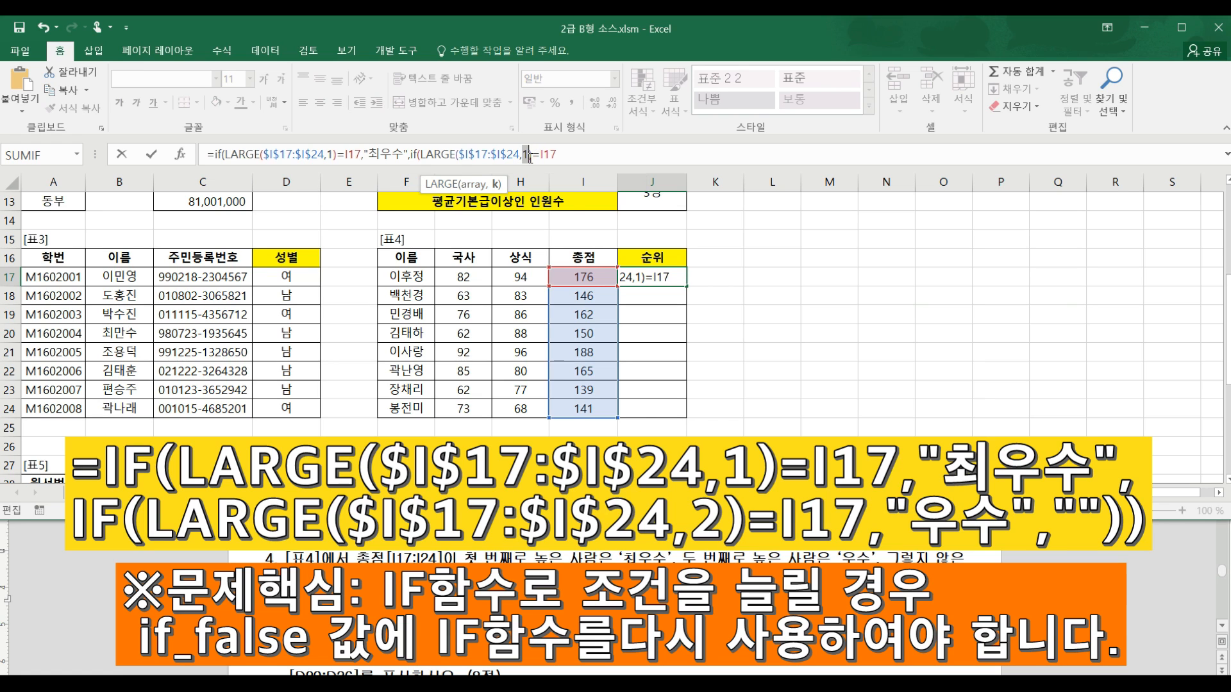
pyautogui.write('2')
pyautogui.click(589, 156)
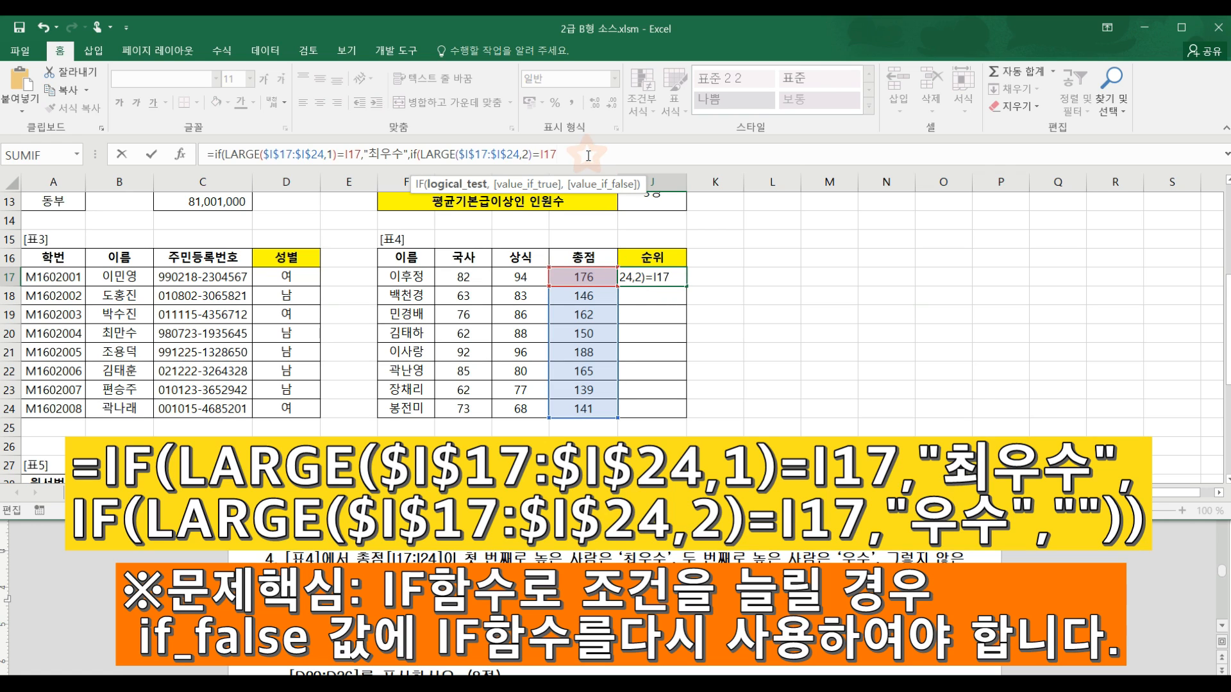
pyautogui.write(',')
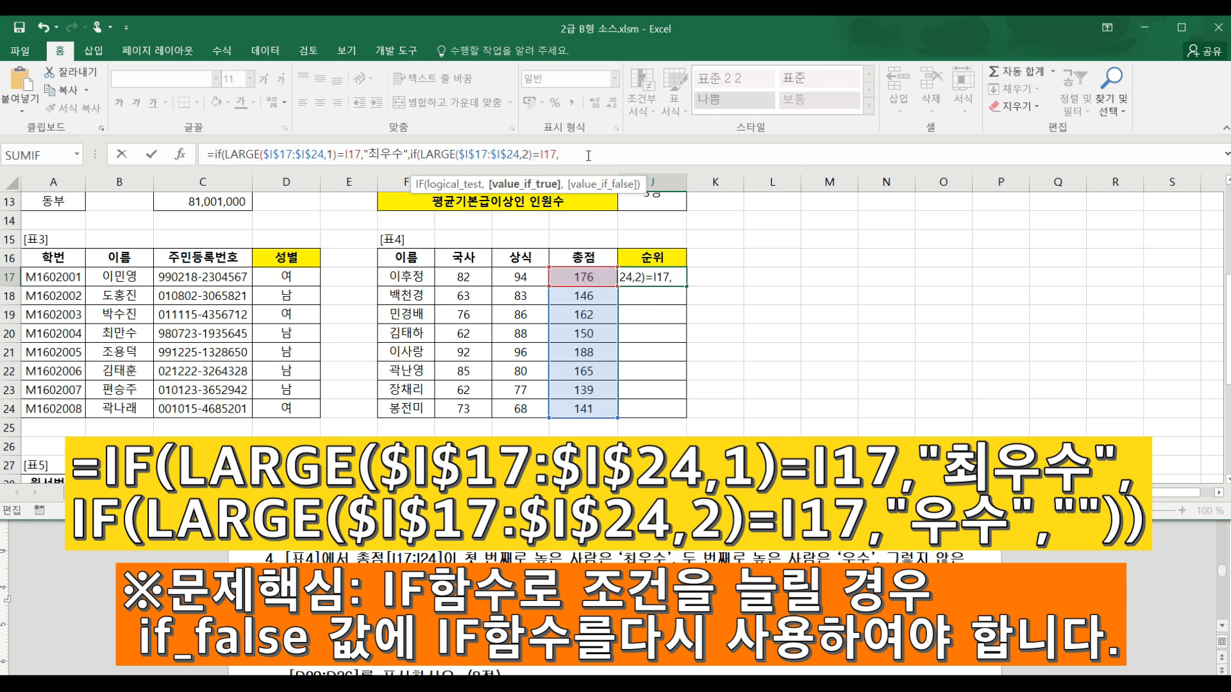
pyautogui.write('"우수",')
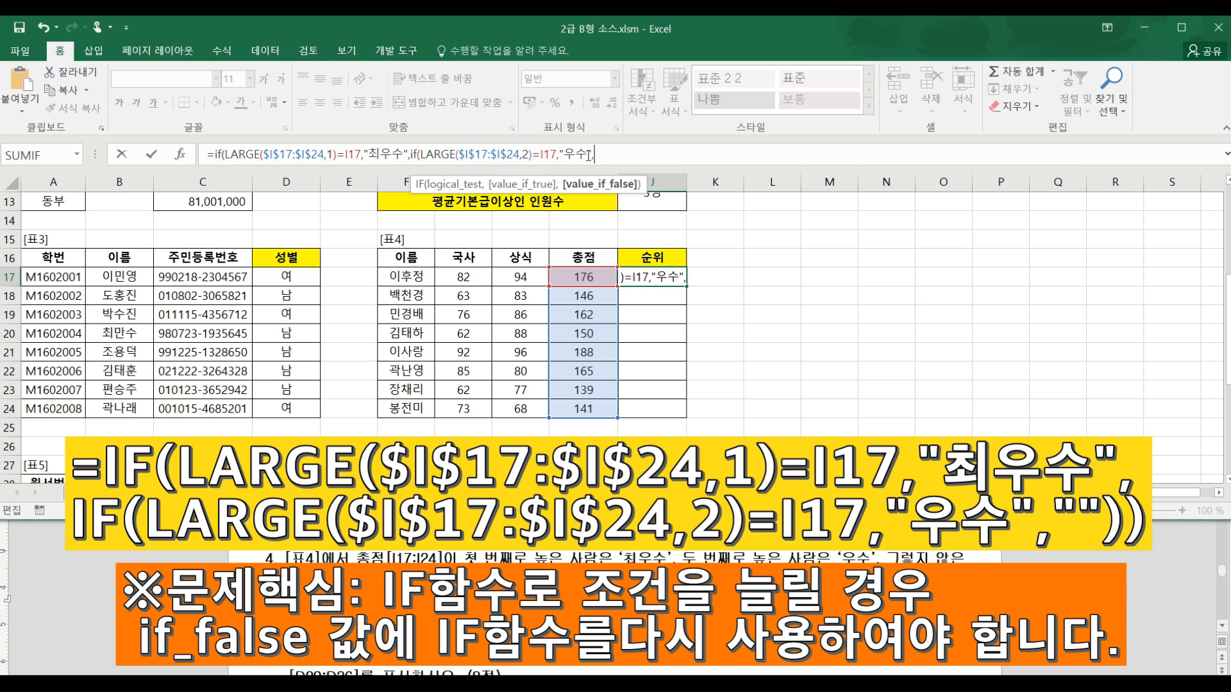
pyautogui.write('""')
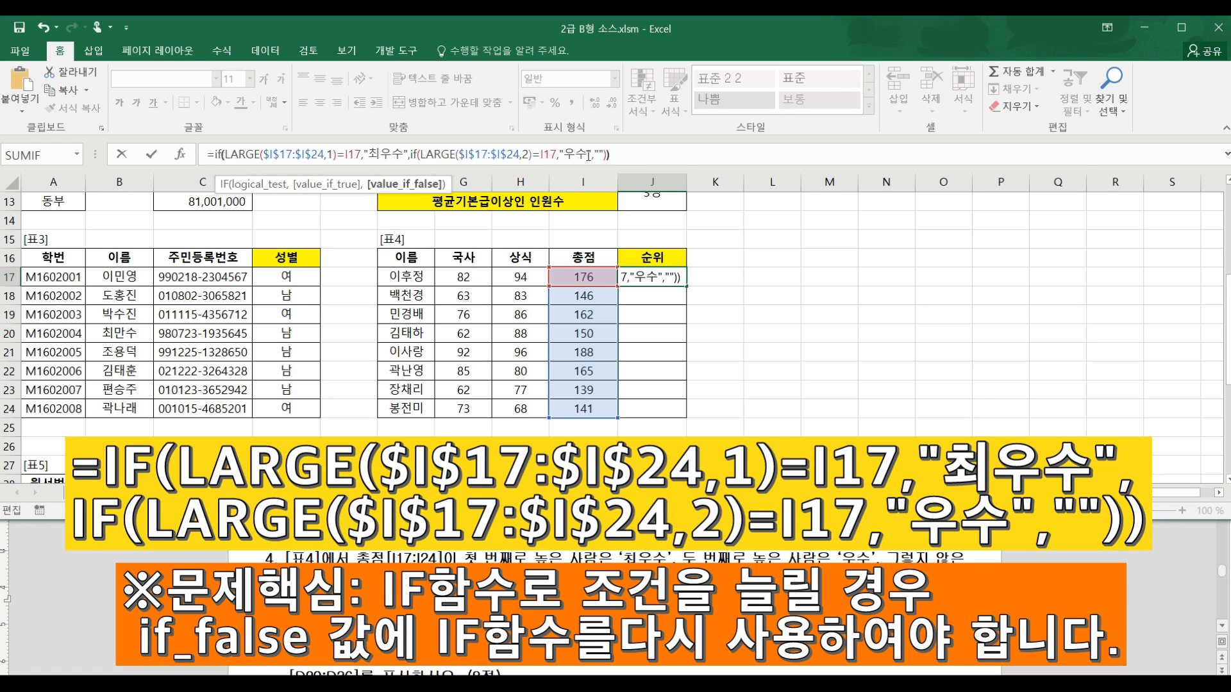
pyautogui.press('Return')
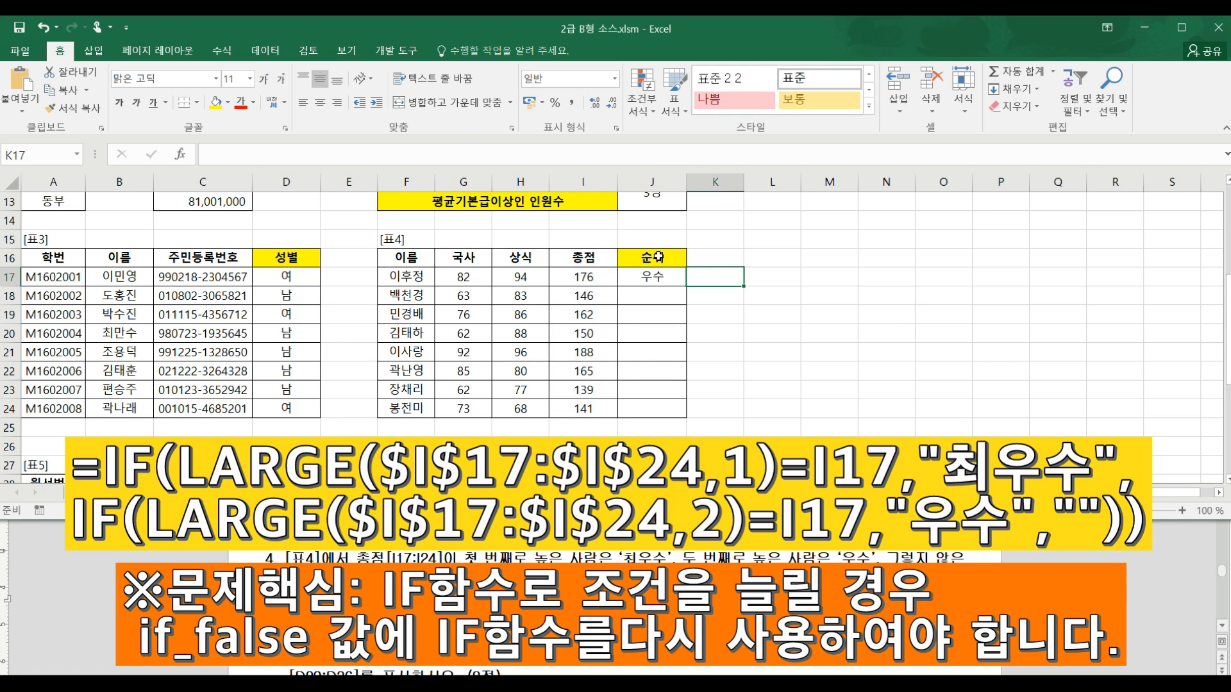
# Step: Fill the completed IF formula from J17 down through J24 and check the formula in J21
pyautogui.click(657, 274)
pyautogui.doubleClick(702, 286)
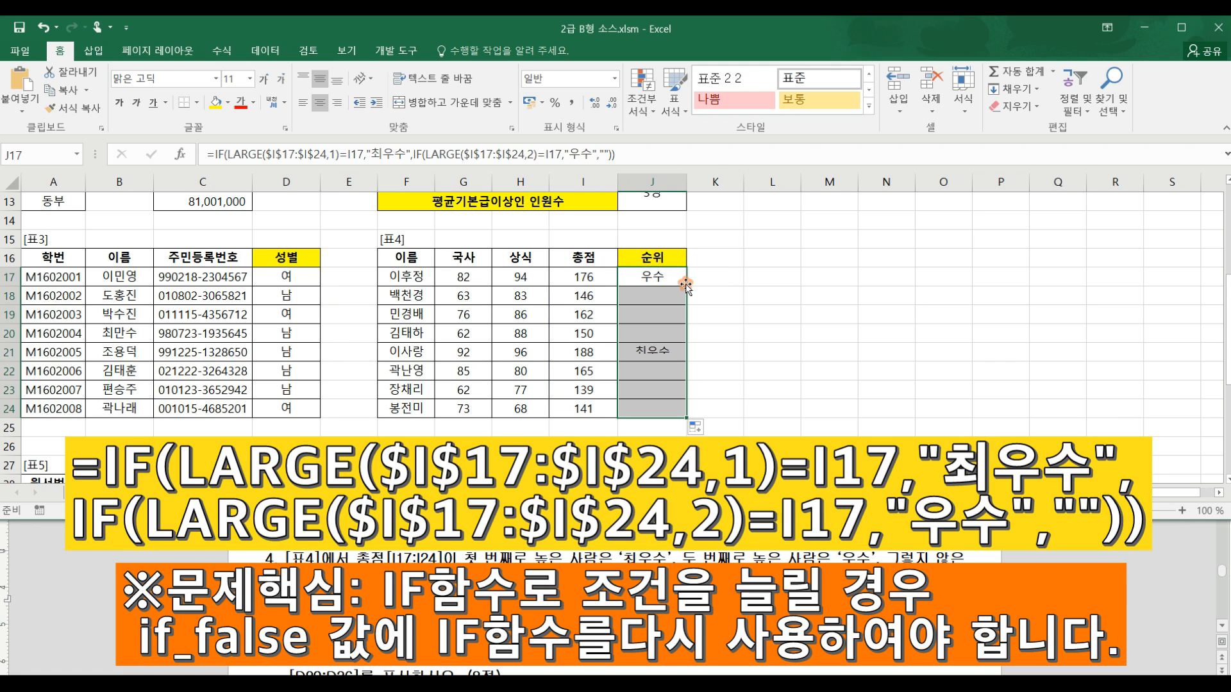
pyautogui.click(652, 351)
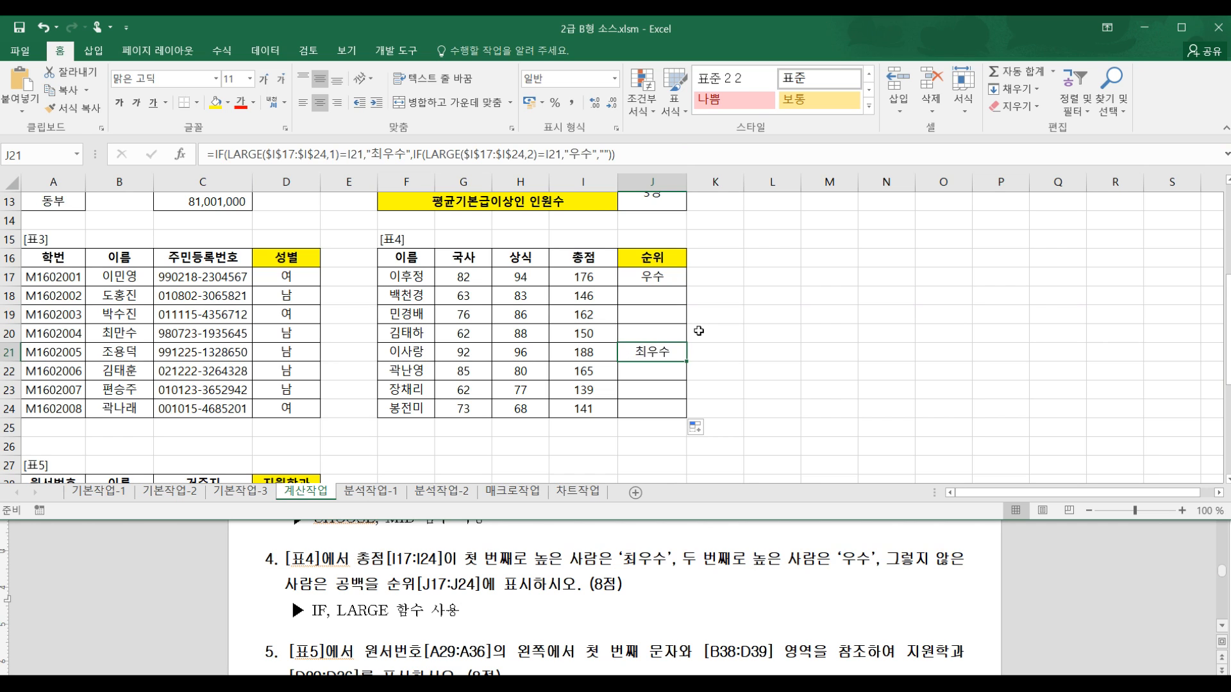
# Step: Examine the exam document's task 5 instructions for 표5 alongside the 지원학과 column and the 학과코드 lookup table in B38:D39
pyautogui.scroll(-1, 692, 358)
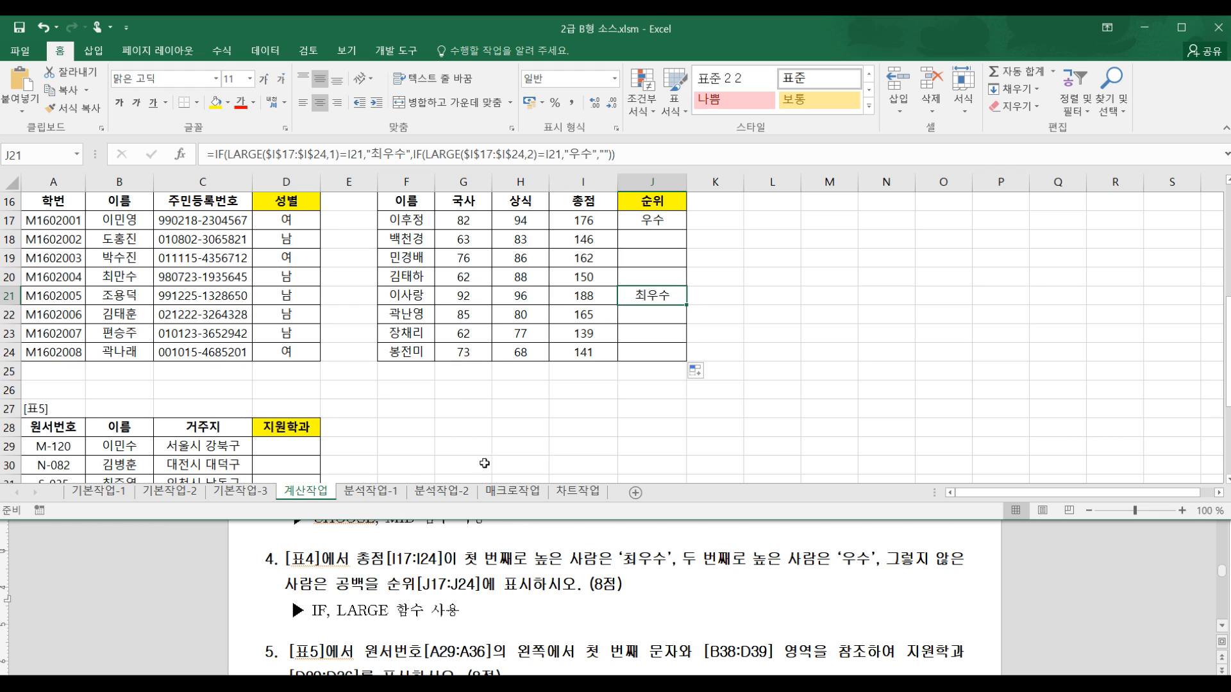
pyautogui.scroll(-3, 354, 378)
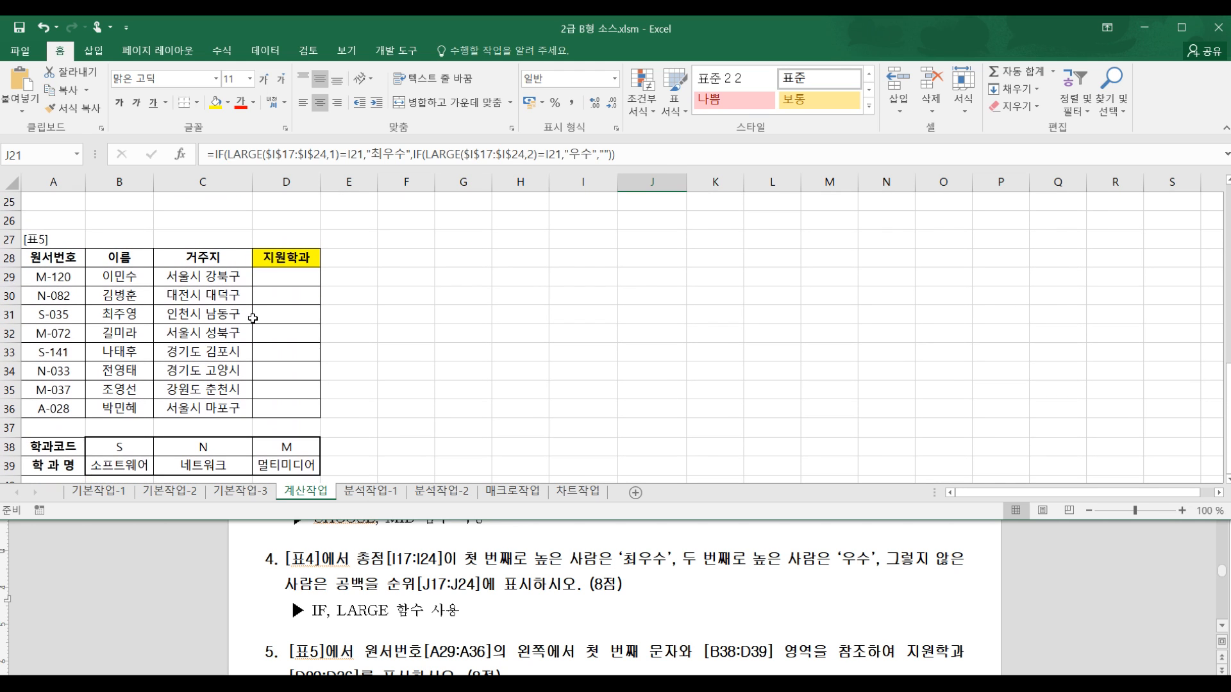
pyautogui.click(279, 273)
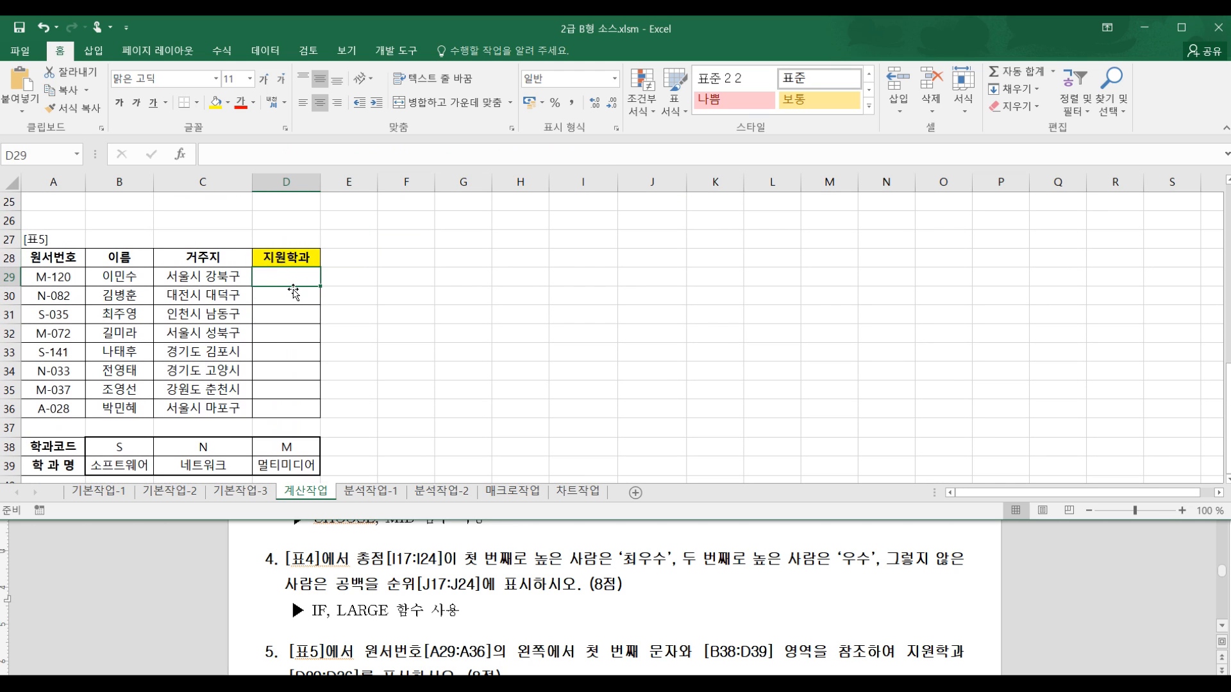
pyautogui.click(505, 558)
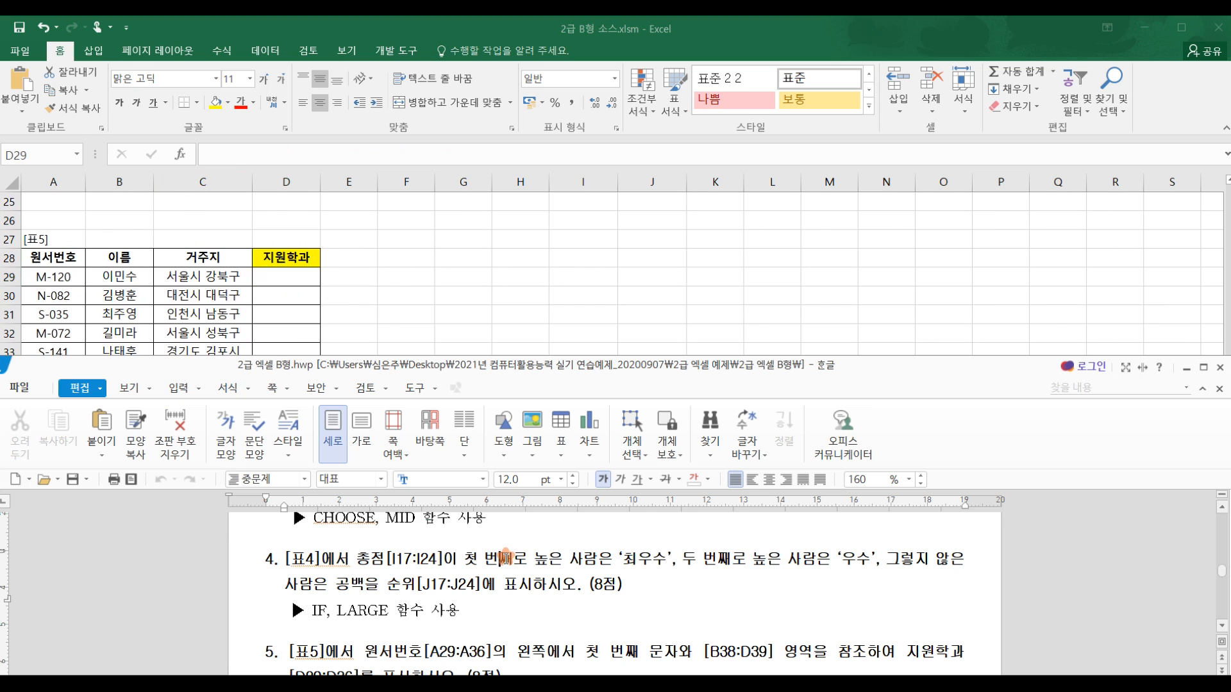
pyautogui.scroll(-3, 491, 585)
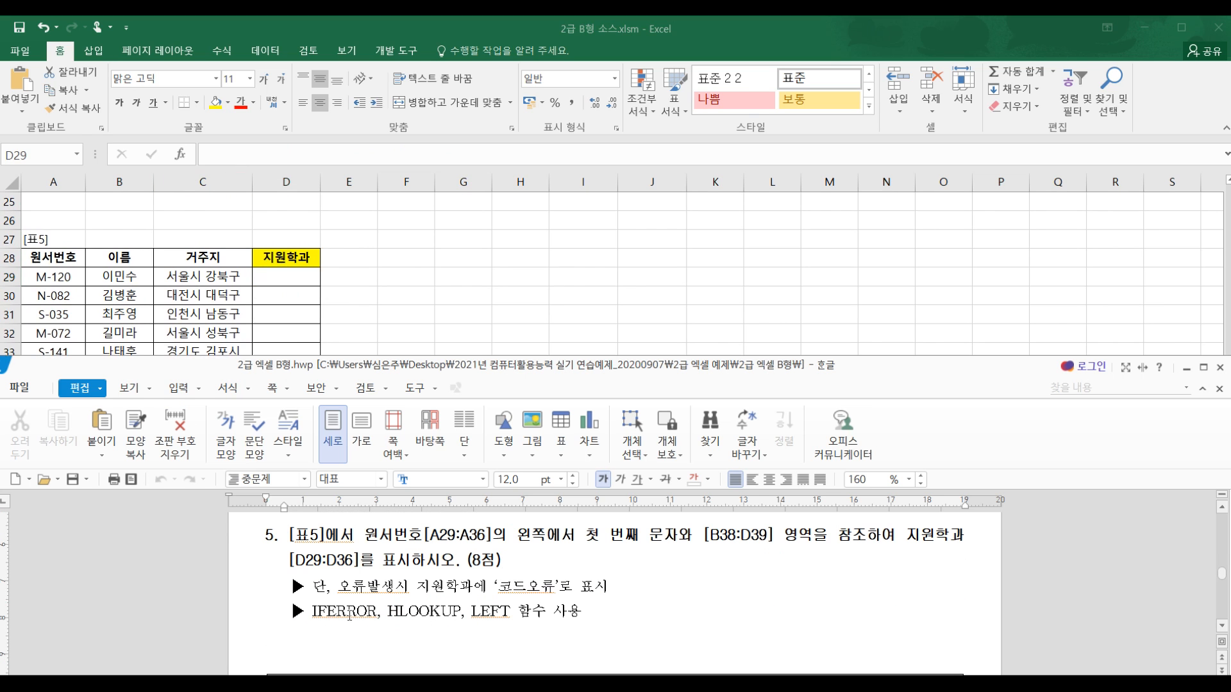
pyautogui.moveTo(375, 611); pyautogui.dragTo(451, 611)
pyautogui.click(457, 612)
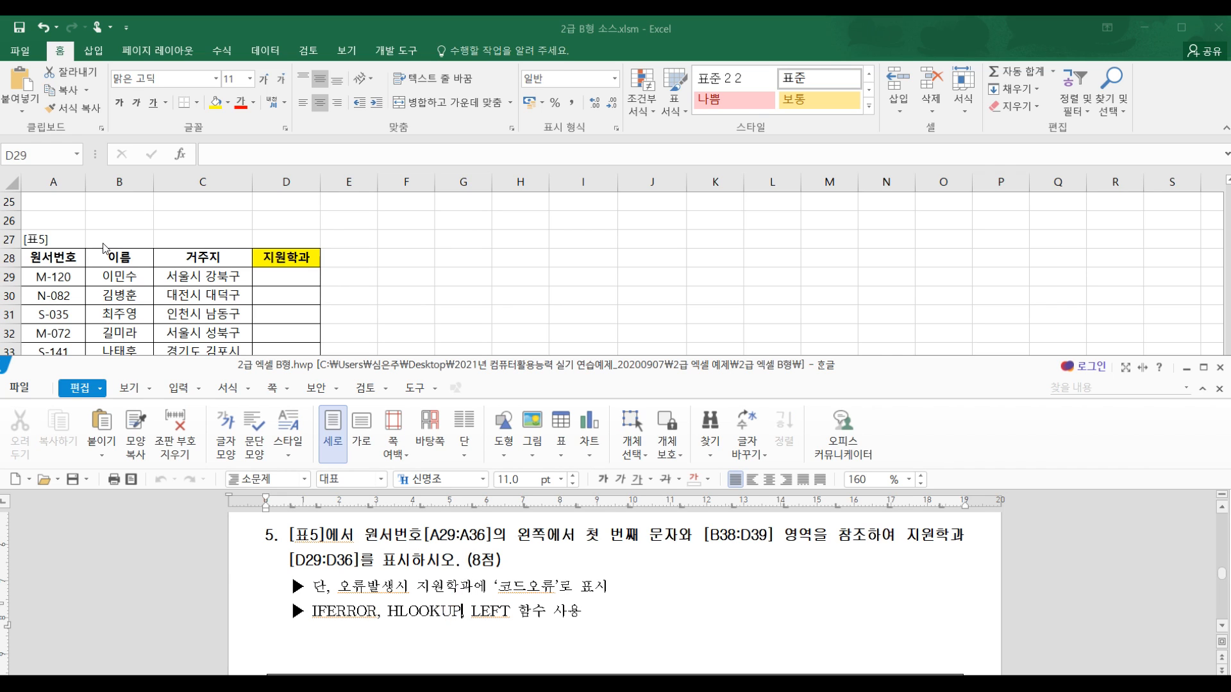
pyautogui.click(296, 281)
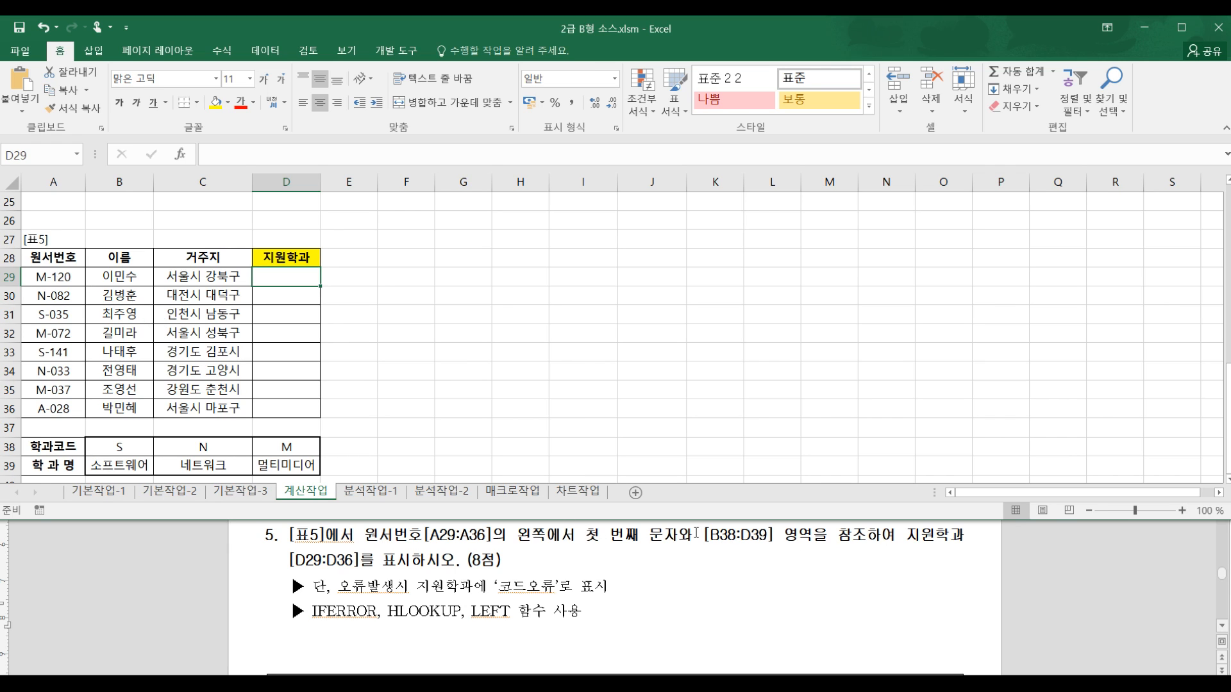
pyautogui.moveTo(67, 451); pyautogui.dragTo(282, 465)
pyautogui.click(282, 465)
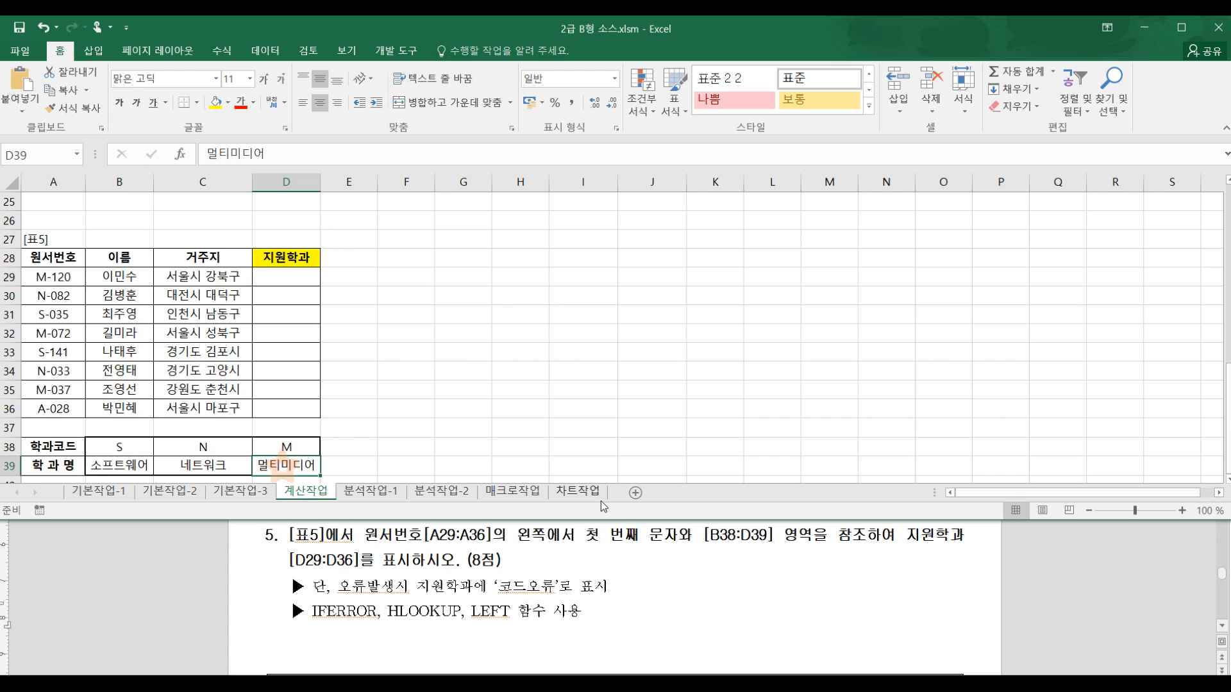
pyautogui.click(865, 558)
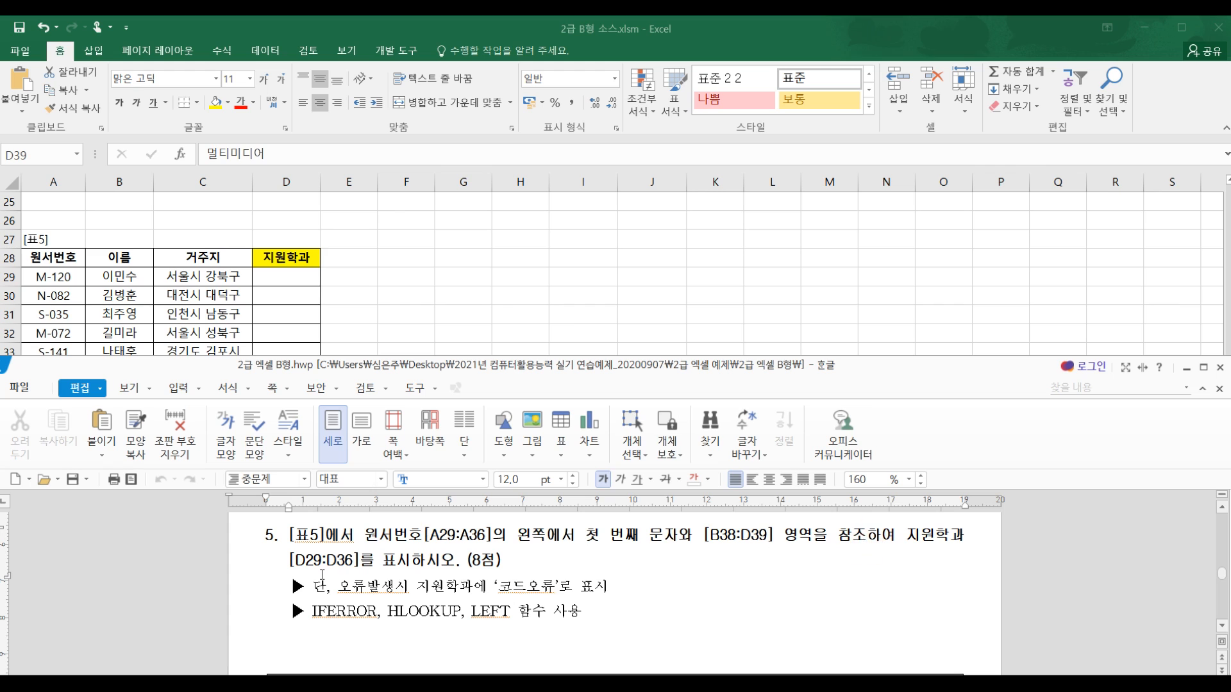
pyautogui.click(282, 277)
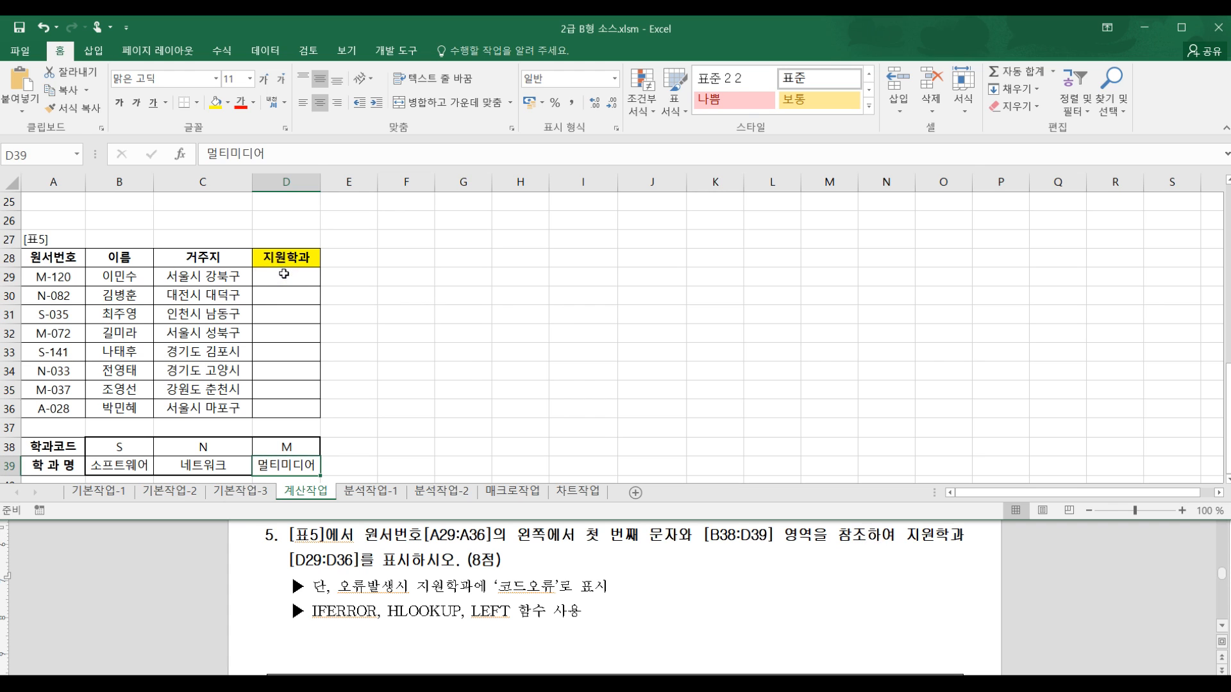
# Step: Examine task 5's '코드오류' error condition and its required IFERROR, HLOOKUP and LEFT functions in the exam document
pyautogui.click(369, 589)
pyautogui.moveTo(338, 586); pyautogui.dragTo(605, 593)
pyautogui.click(605, 593)
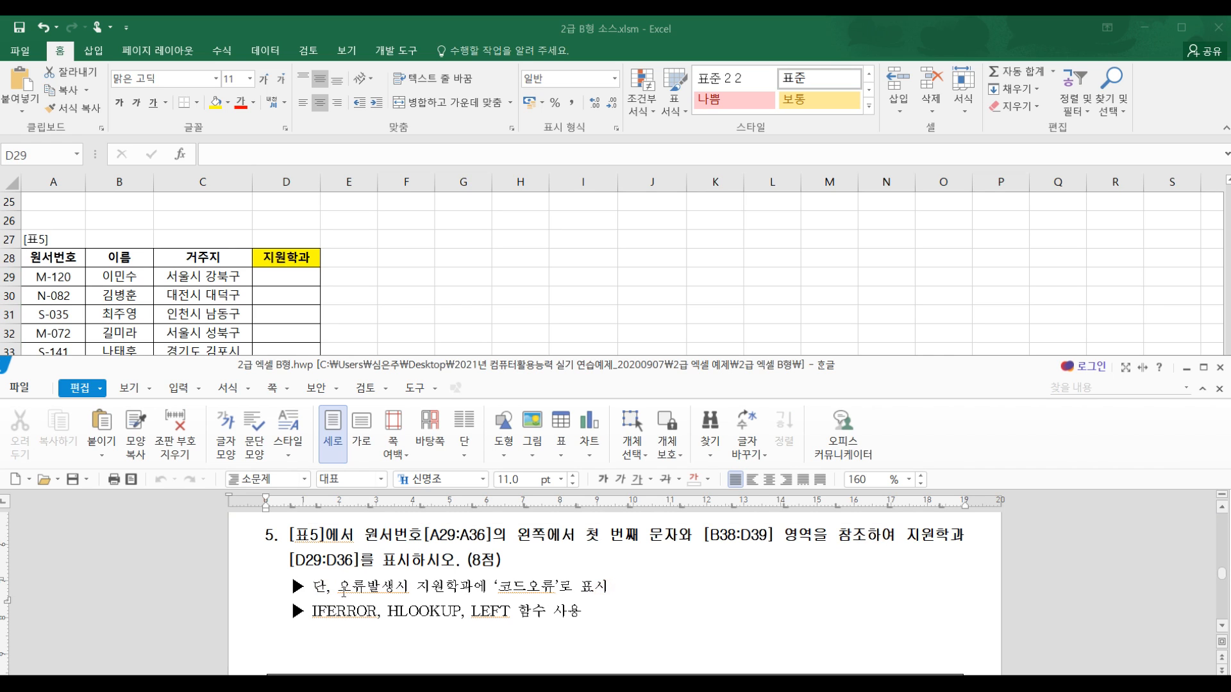
pyautogui.moveTo(318, 587); pyautogui.dragTo(537, 596)
pyautogui.moveTo(320, 614); pyautogui.dragTo(370, 615)
pyautogui.click(419, 613)
# Step: Enter =LEFT($A29,1) in D29 to extract the first character of the 원서번호, keeping only the column reference absolute
pyautogui.click(279, 274)
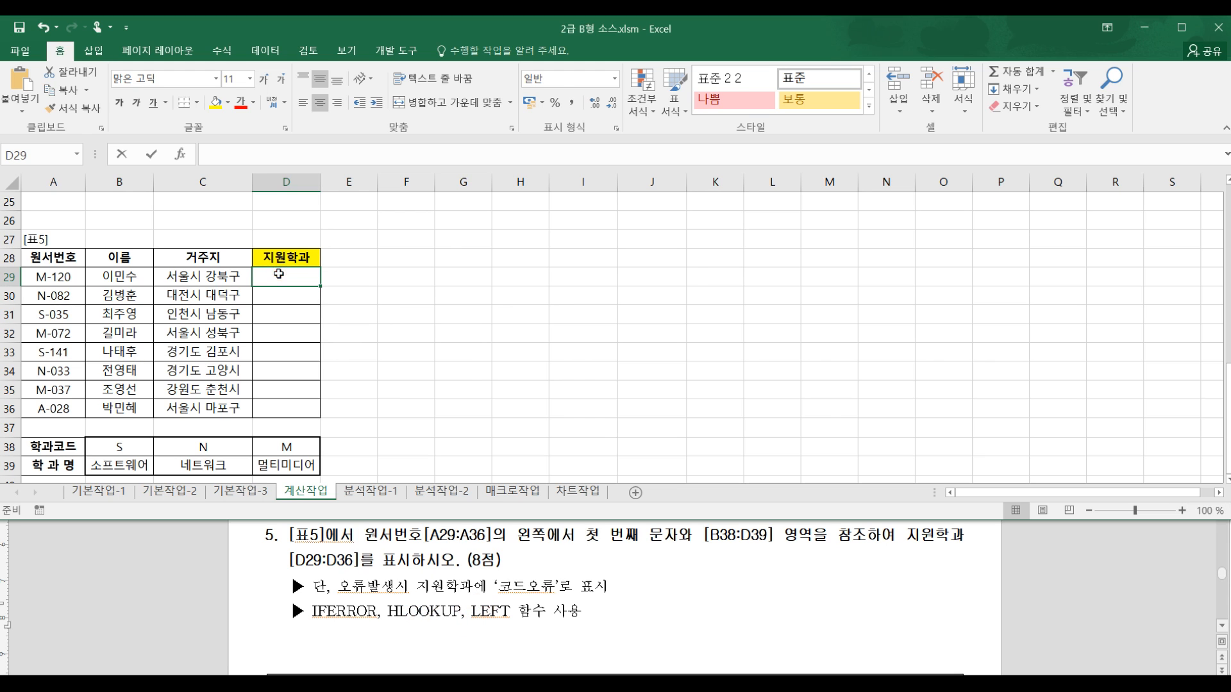
pyautogui.click(245, 154)
pyautogui.write('=left')
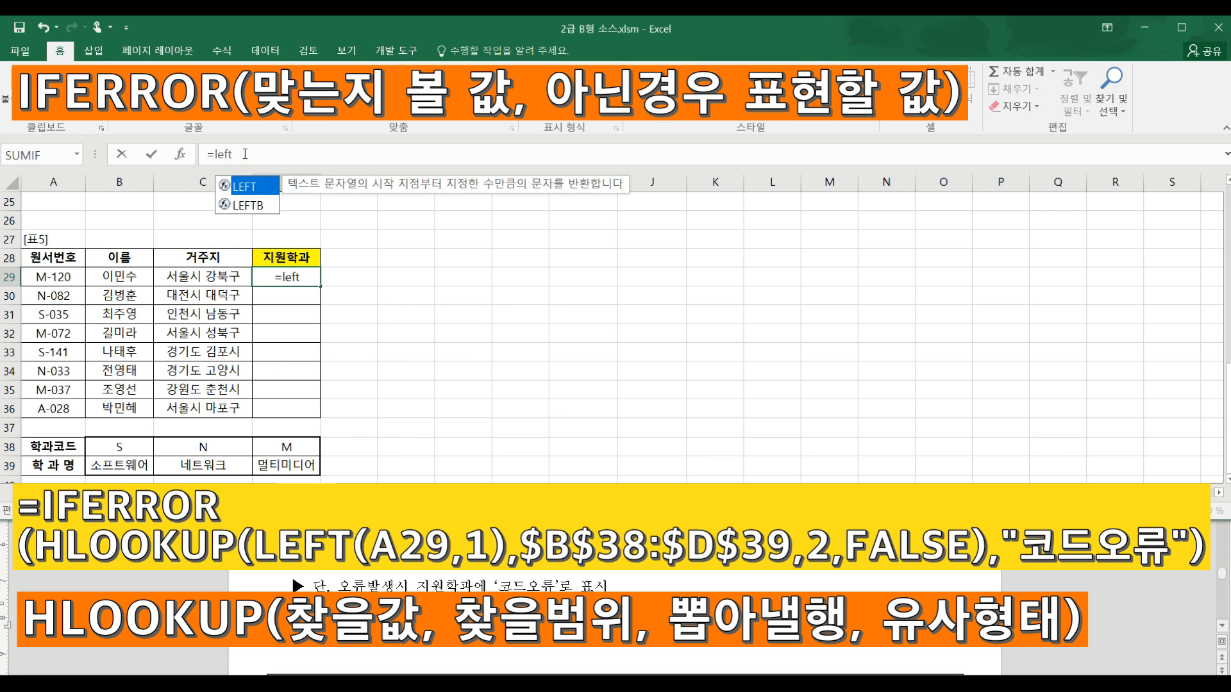
pyautogui.write('(')
pyautogui.click(73, 274)
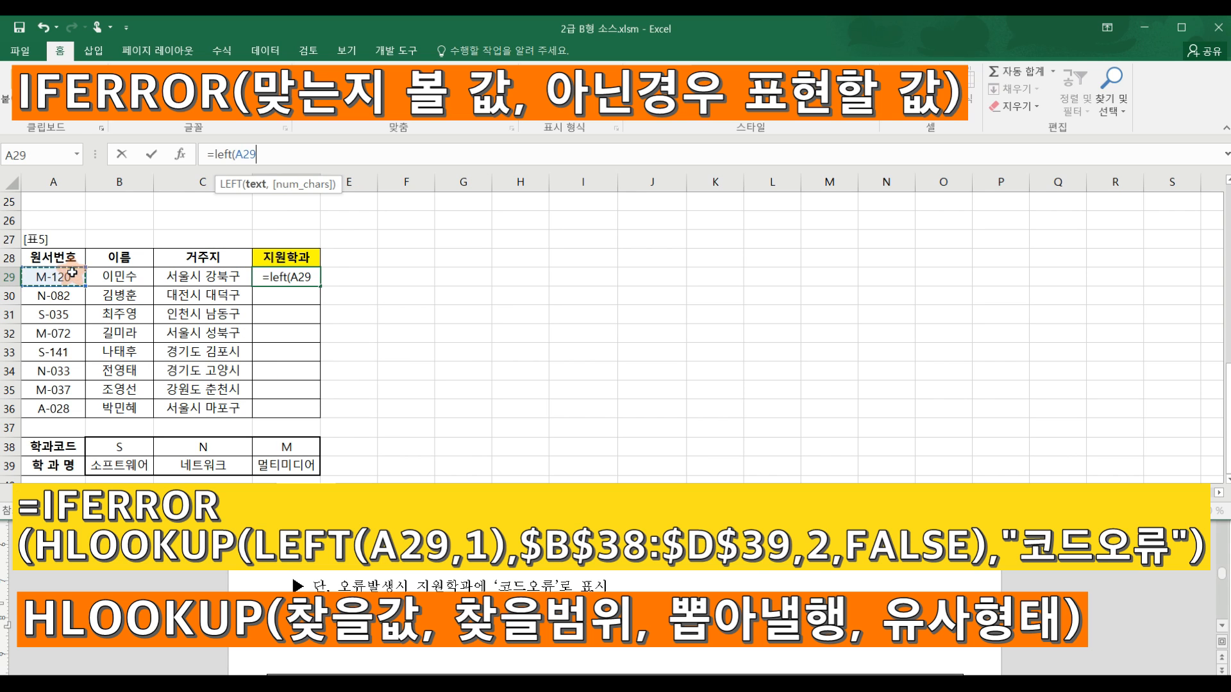
pyautogui.press('F4')
pyautogui.press('F4')
pyautogui.press('F4')
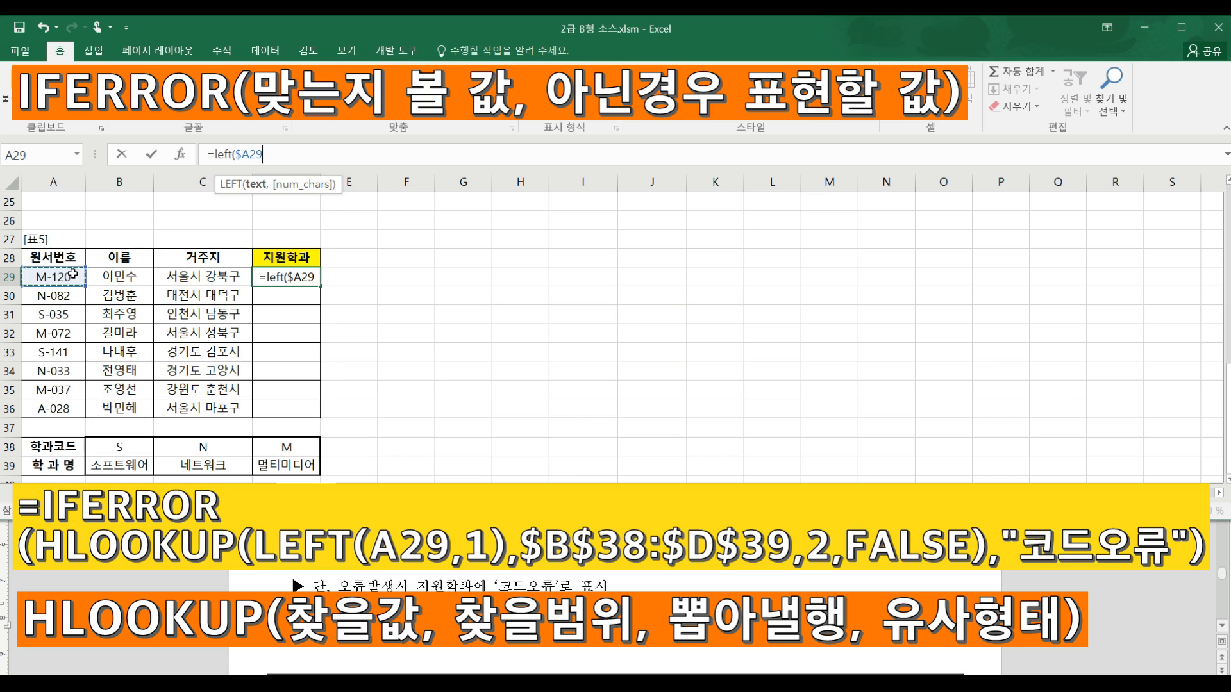
pyautogui.write(',1')
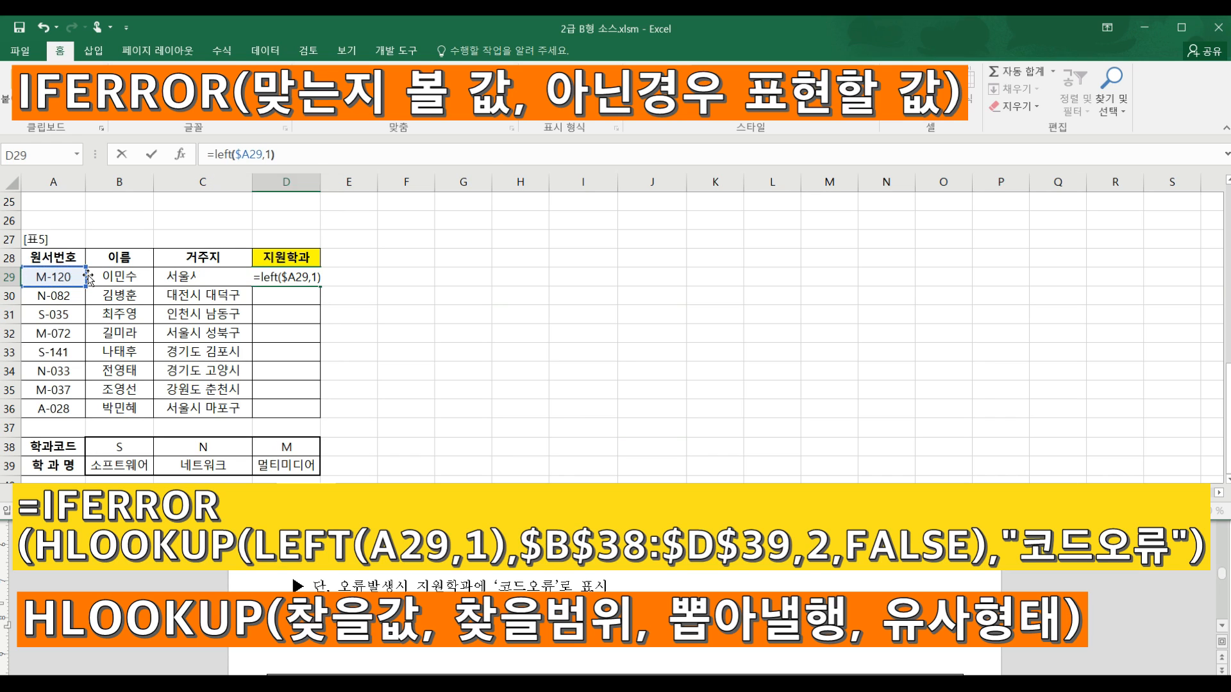
pyautogui.press('Tab')
pyautogui.click(285, 279)
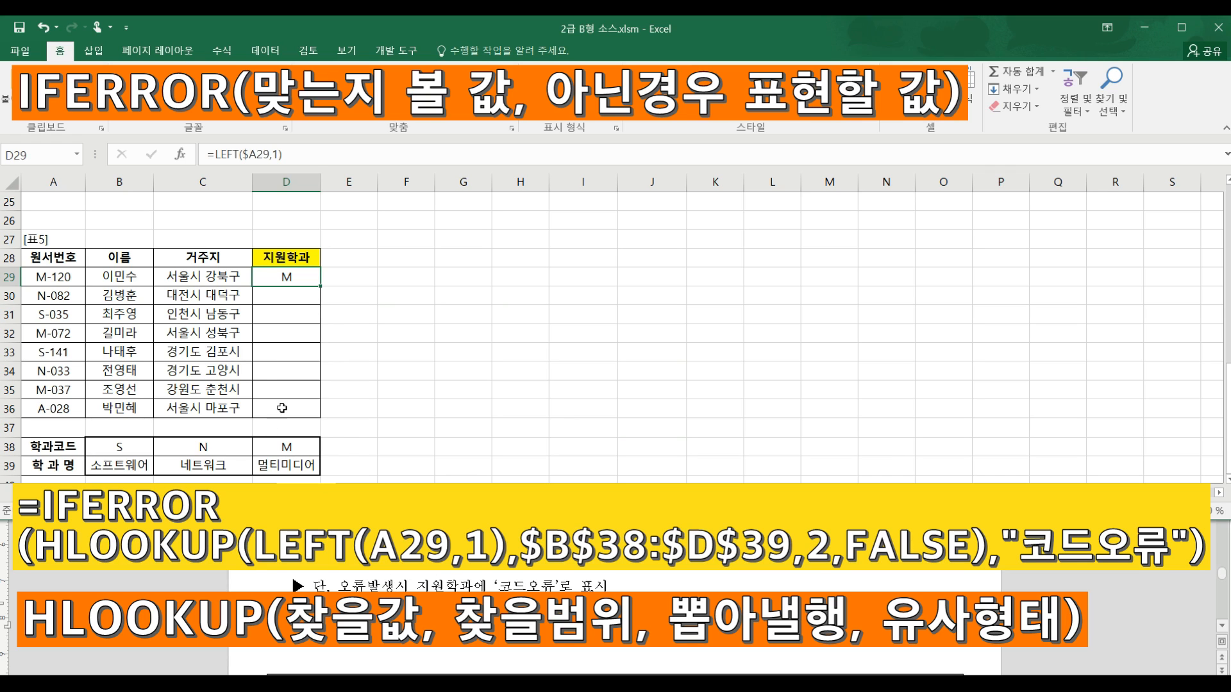
# Step: Wrap the LEFT($A29,1) formula in D29 in HLOOKUP so that it serves as the lookup value
pyautogui.click(286, 448)
pyautogui.click(281, 466)
pyautogui.click(234, 466)
pyautogui.click(218, 451)
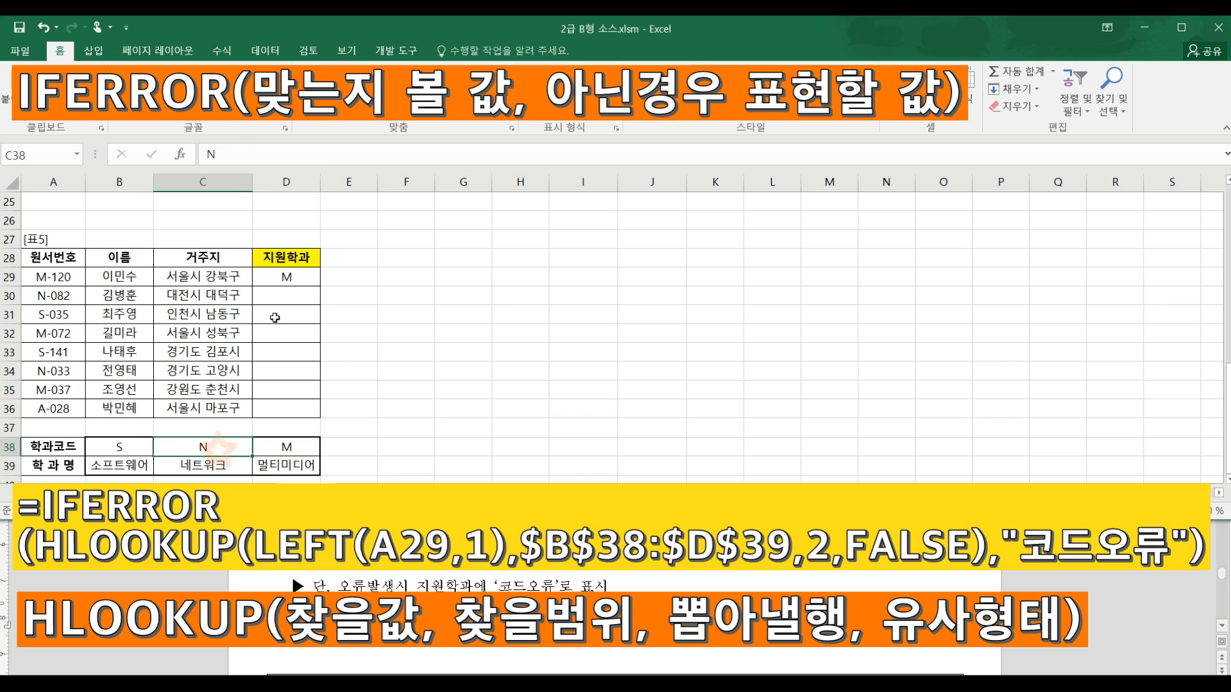
pyautogui.click(291, 277)
pyautogui.click(217, 154)
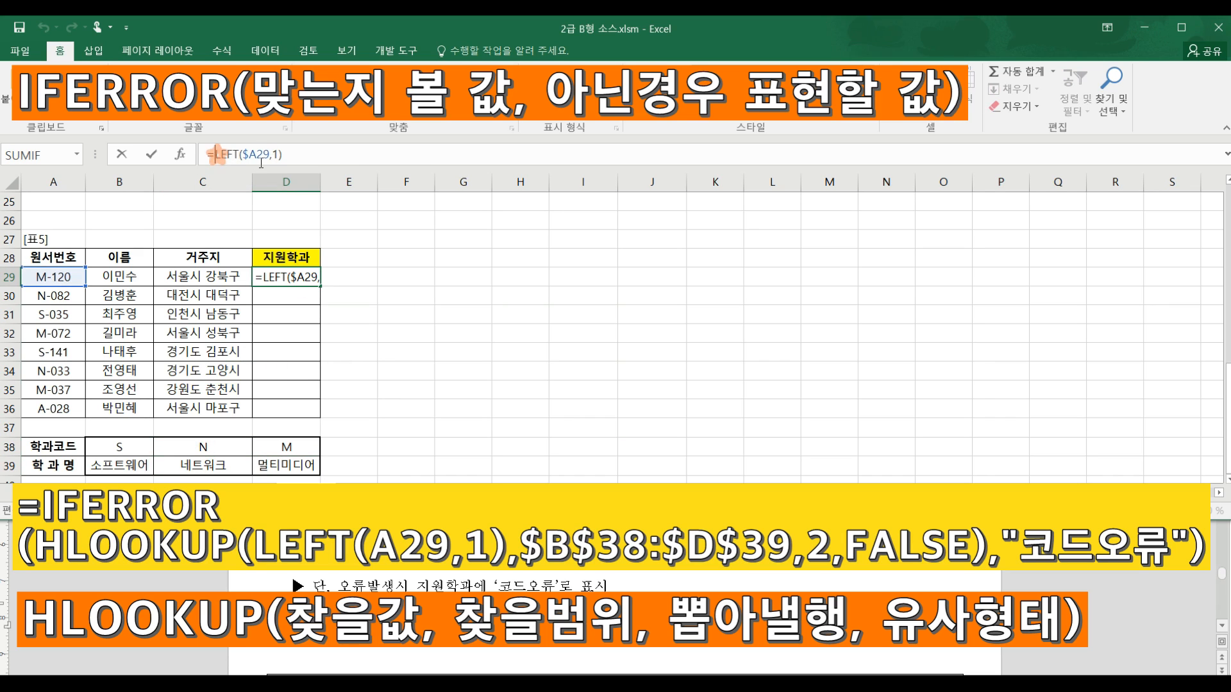
pyautogui.write('h')
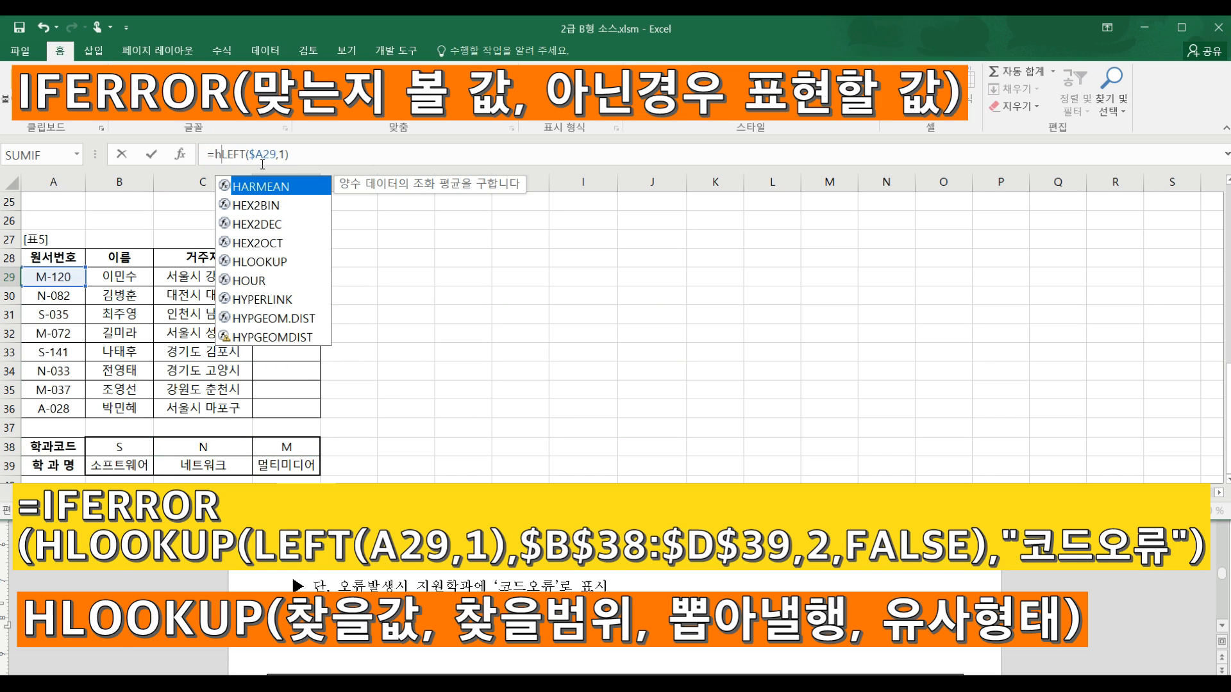
pyautogui.write('l')
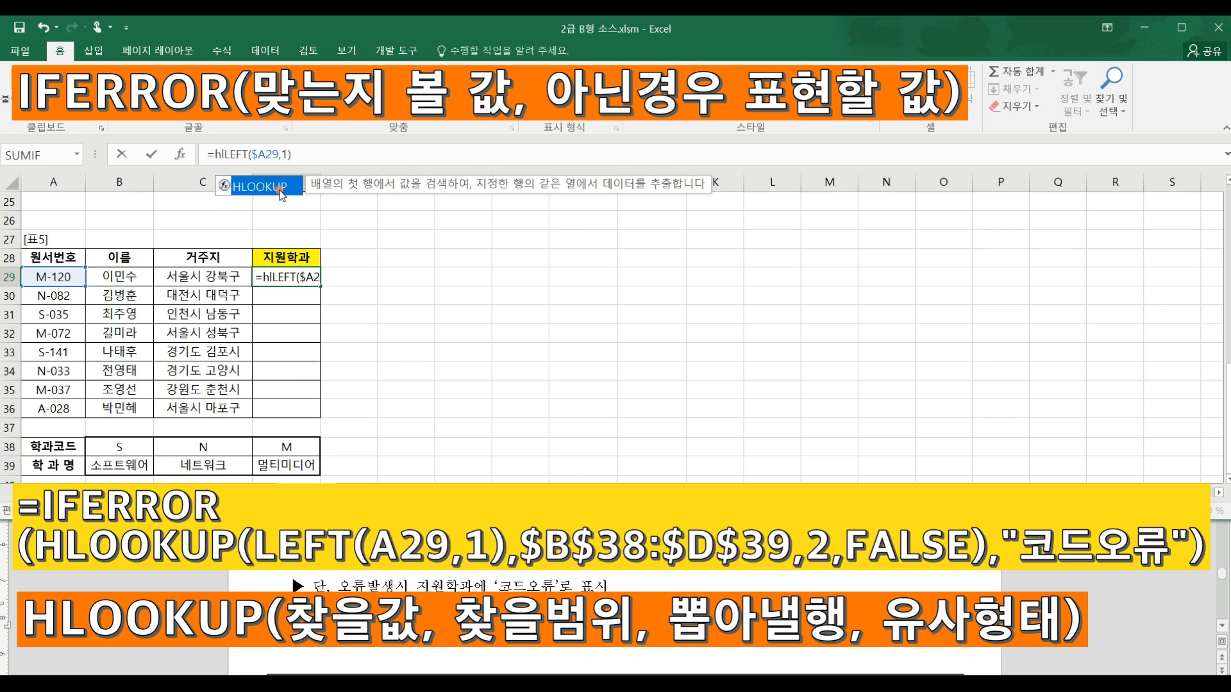
pyautogui.doubleClick(281, 188)
pyautogui.click(361, 154)
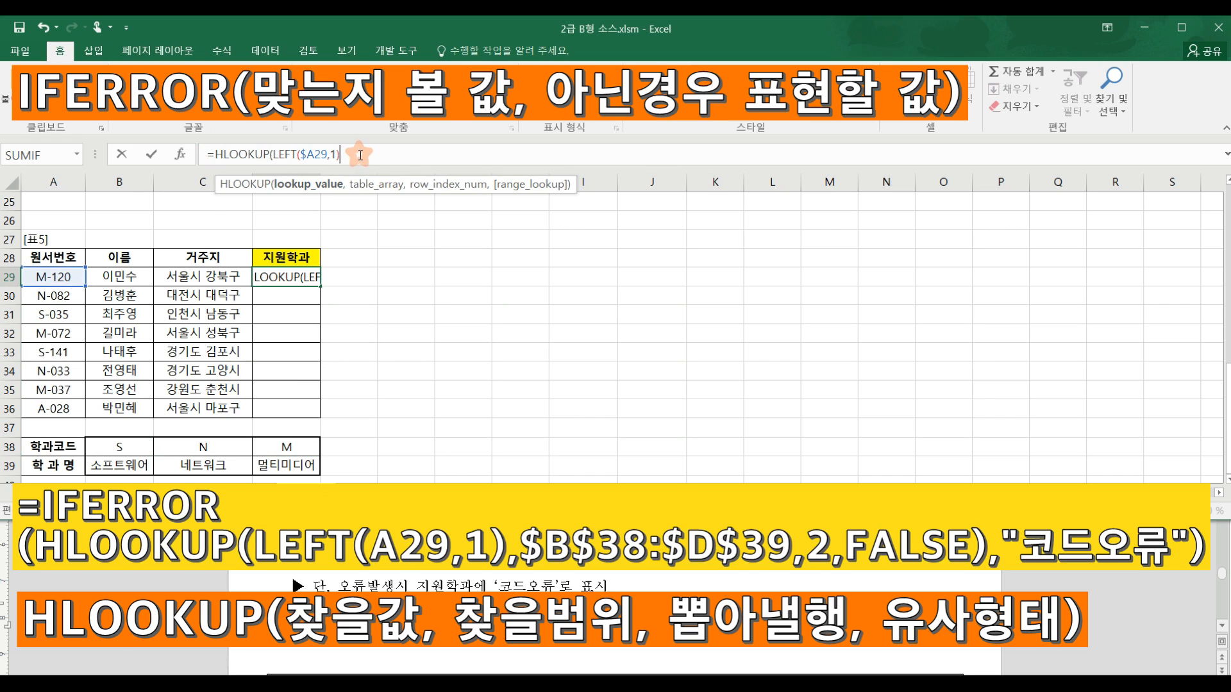
# Step: Complete the HLOOKUP in D29 with table range B38:D39, row index 2 and exact match FALSE, and enter it
pyautogui.write(',')
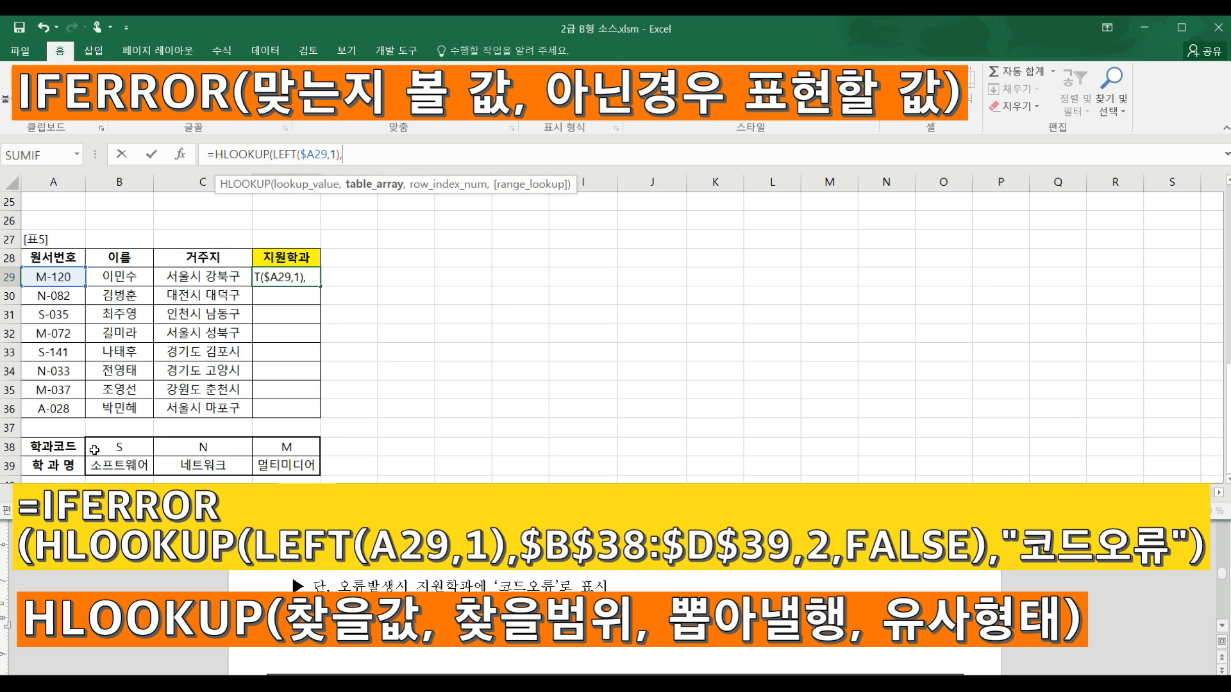
pyautogui.moveTo(95, 446); pyautogui.dragTo(287, 465)
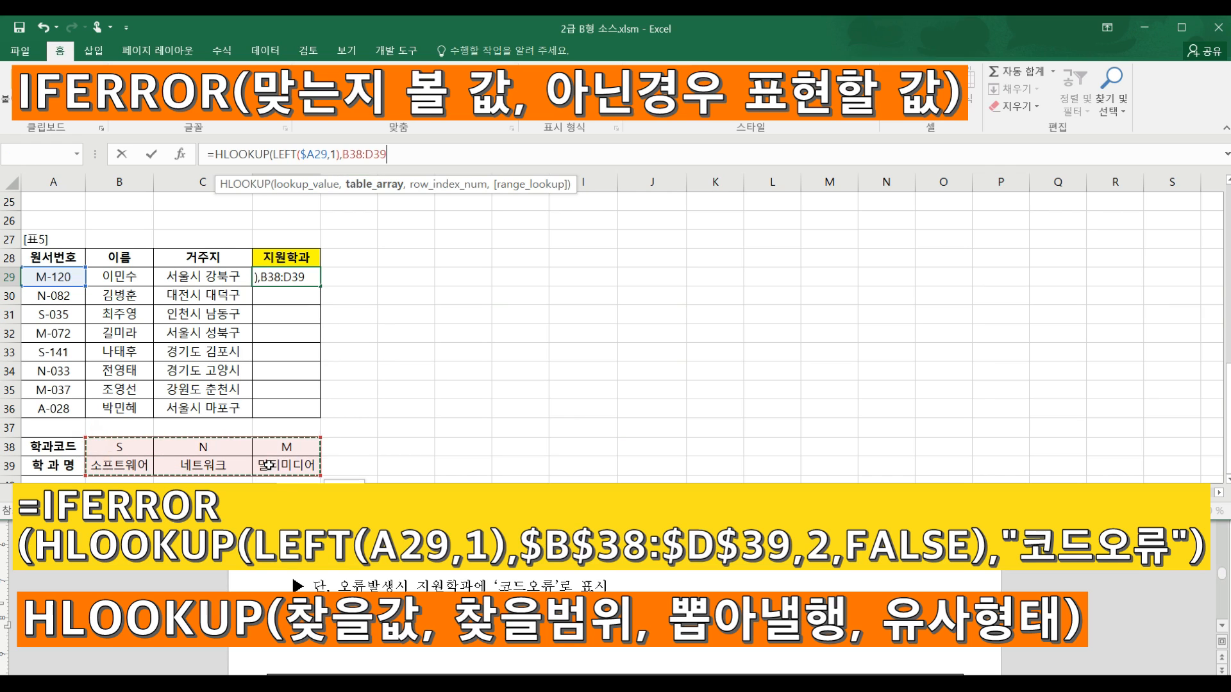
pyautogui.write(',')
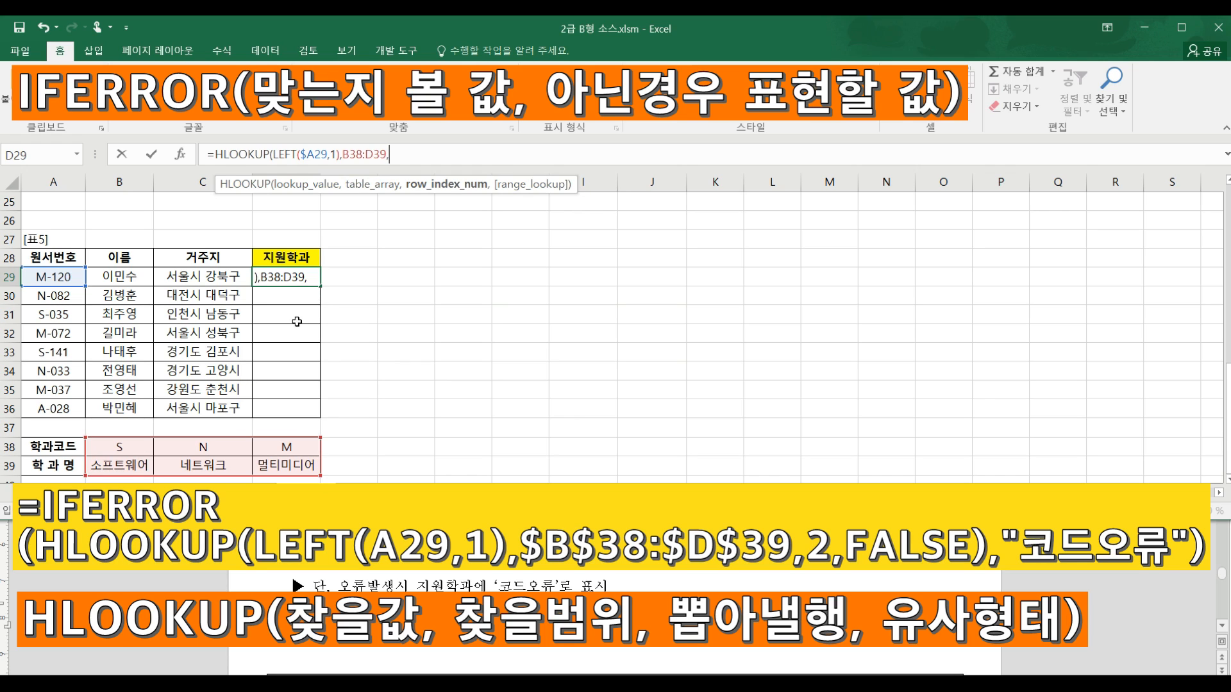
pyautogui.write('2,')
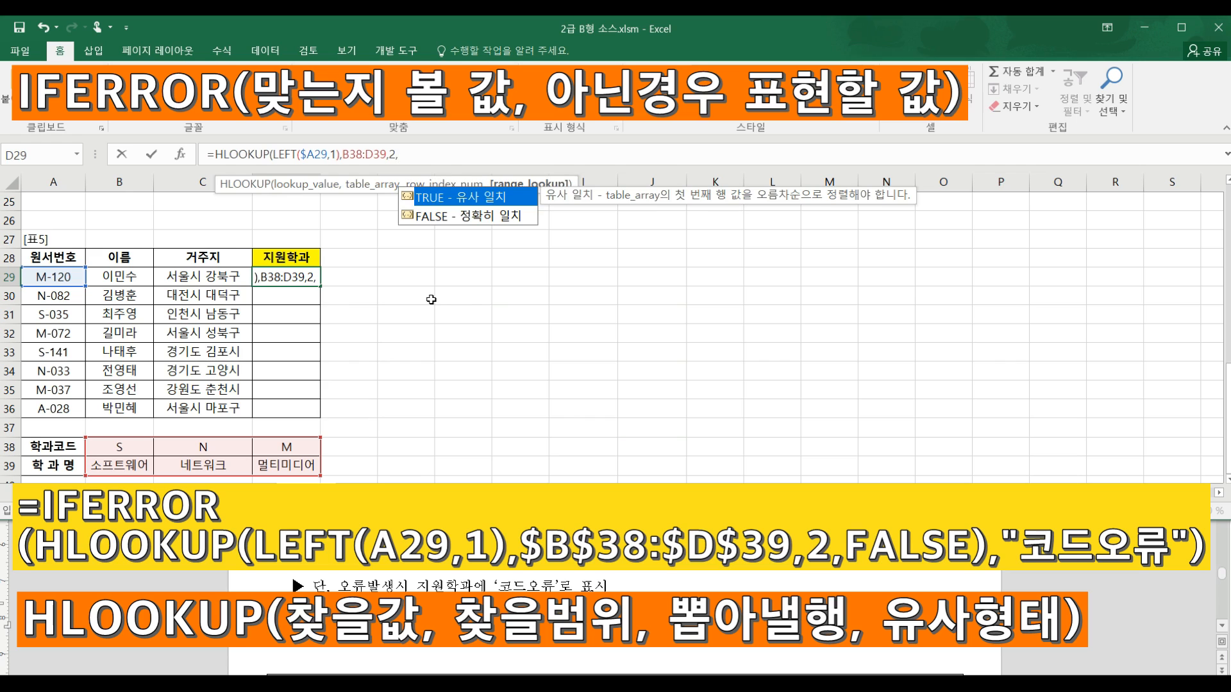
pyautogui.doubleClick(492, 216)
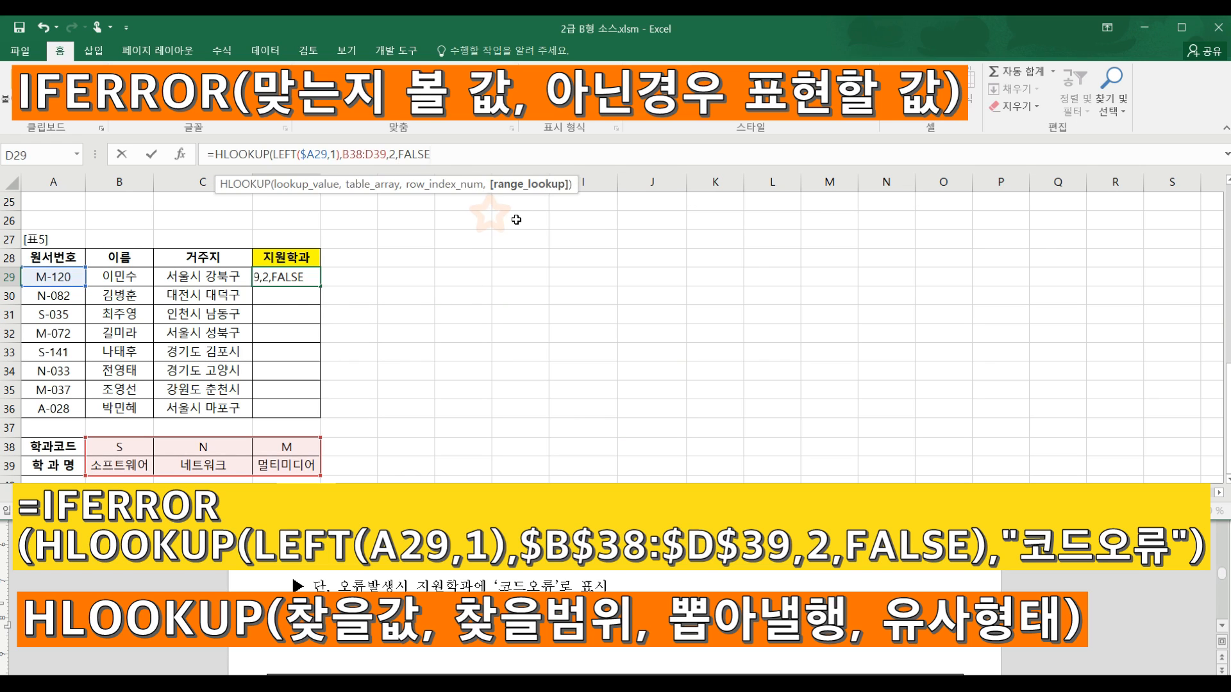
pyautogui.write(')')
pyautogui.press('Tab')
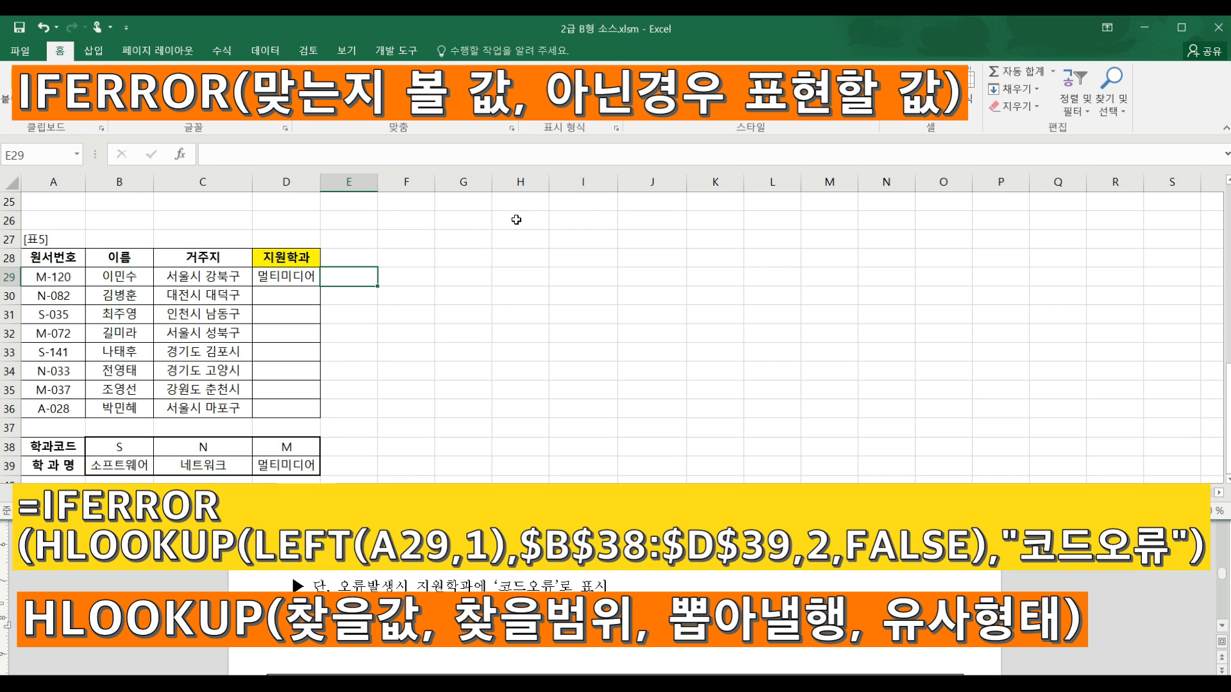
# Step: Wrap the HLOOKUP formula in D29 in IFERROR with "코드오류" as the value for errors
pyautogui.click(266, 280)
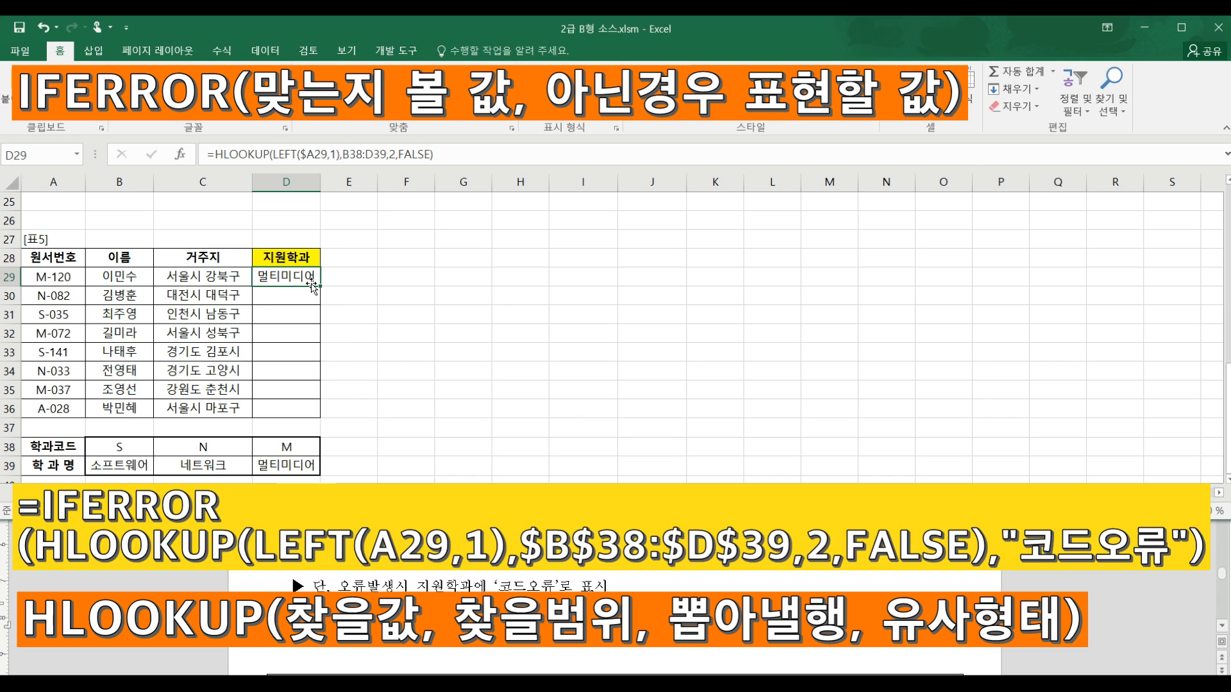
pyautogui.click(217, 154)
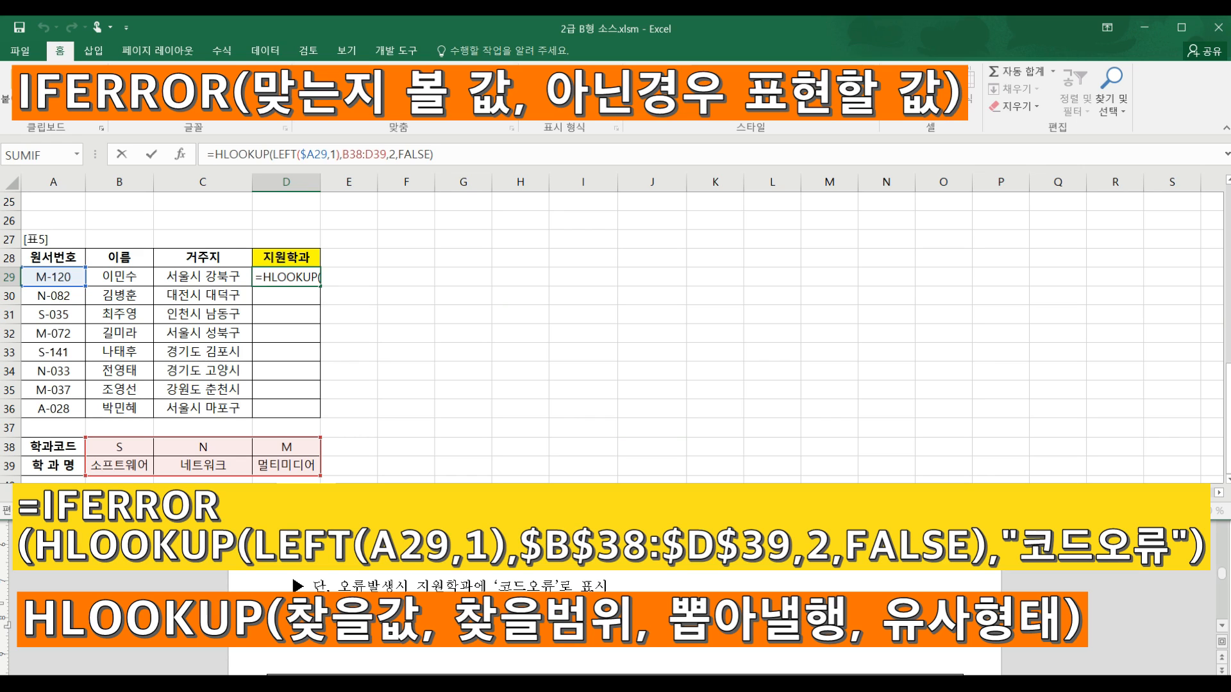
pyautogui.write('if')
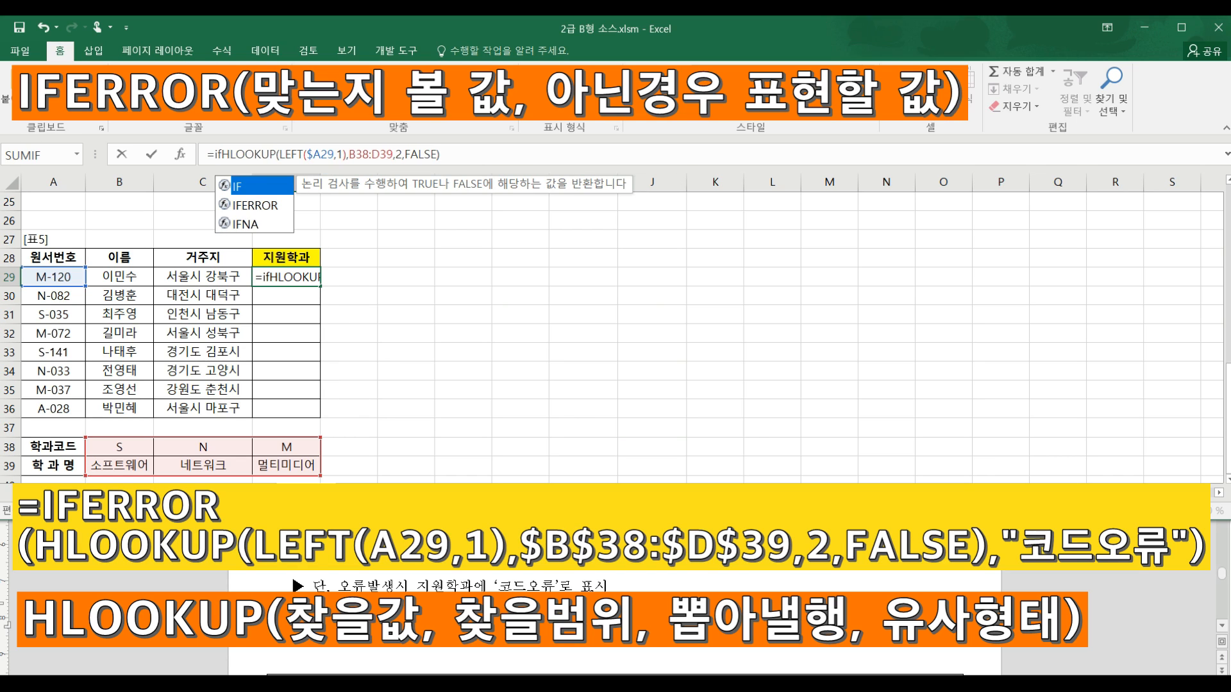
pyautogui.doubleClick(271, 208)
pyautogui.click(507, 157)
pyautogui.write(',')
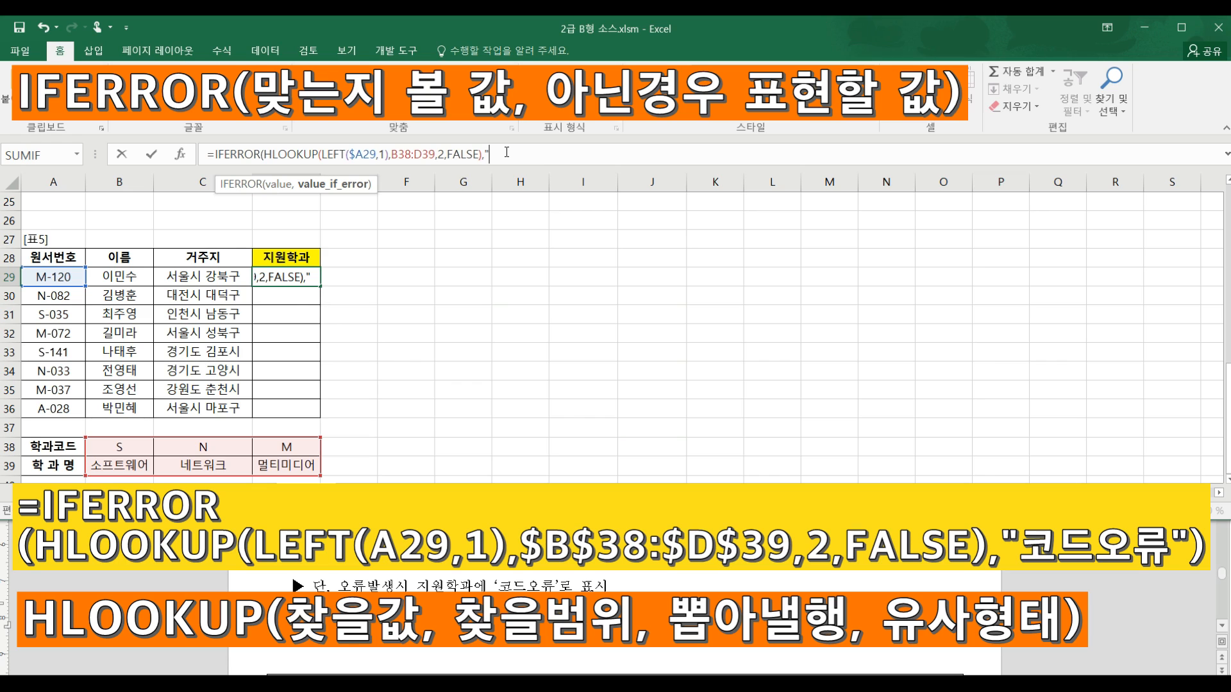
pyautogui.write('"코드오류")')
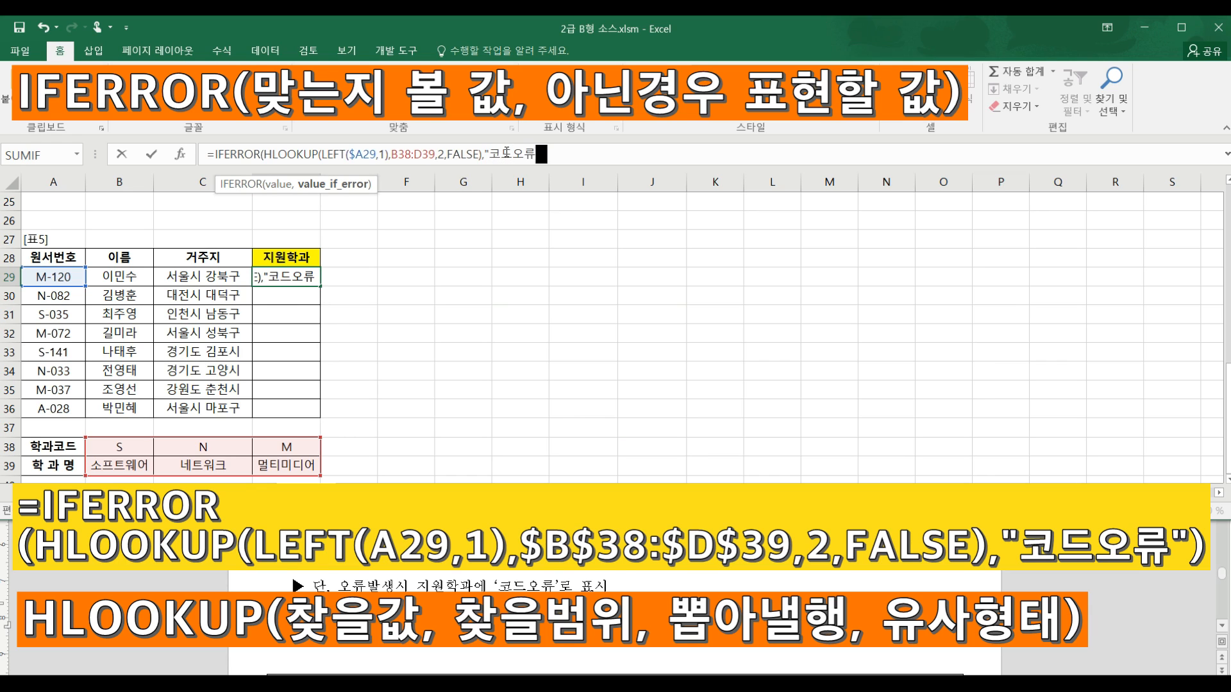
pyautogui.press('Return')
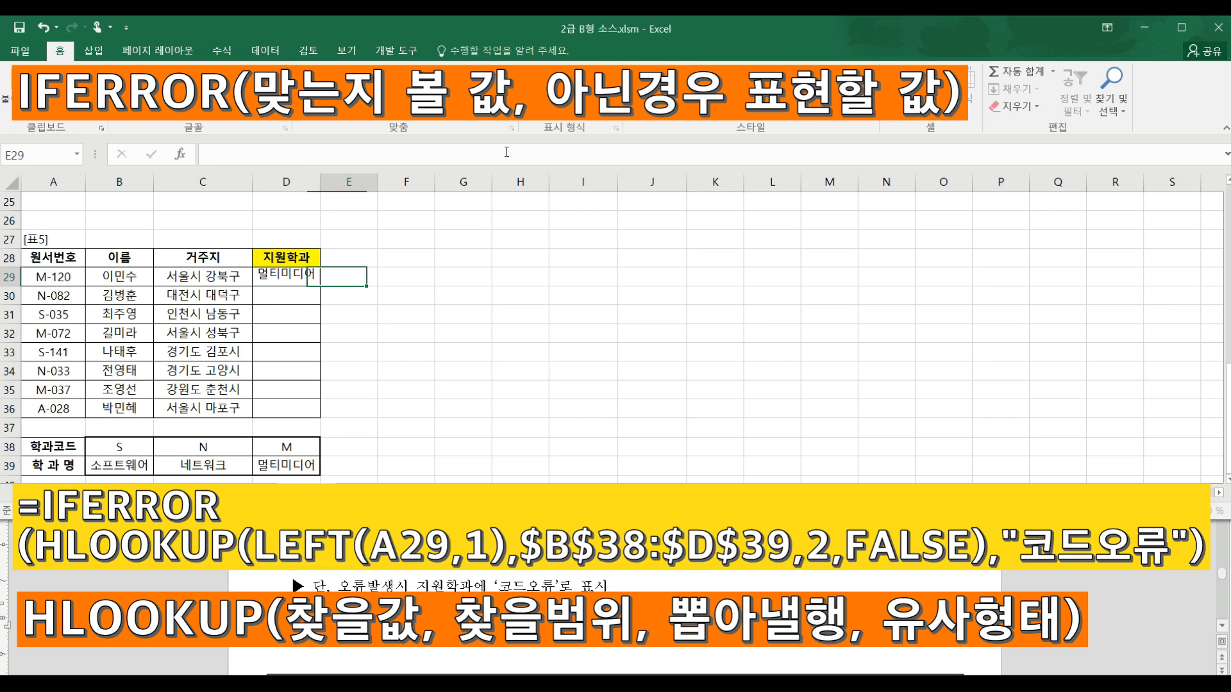
# Step: Try filling the D29 formula down the 지원학과 column to D36, and undo the fill
pyautogui.click(306, 279)
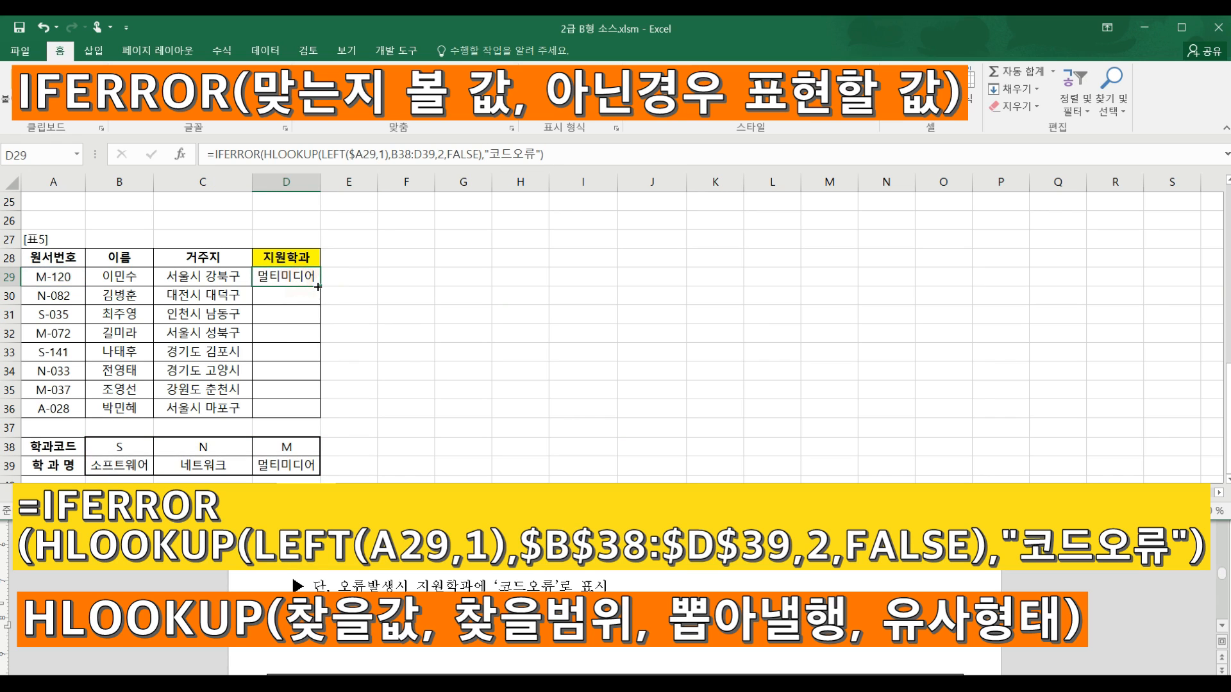
pyautogui.doubleClick(319, 286)
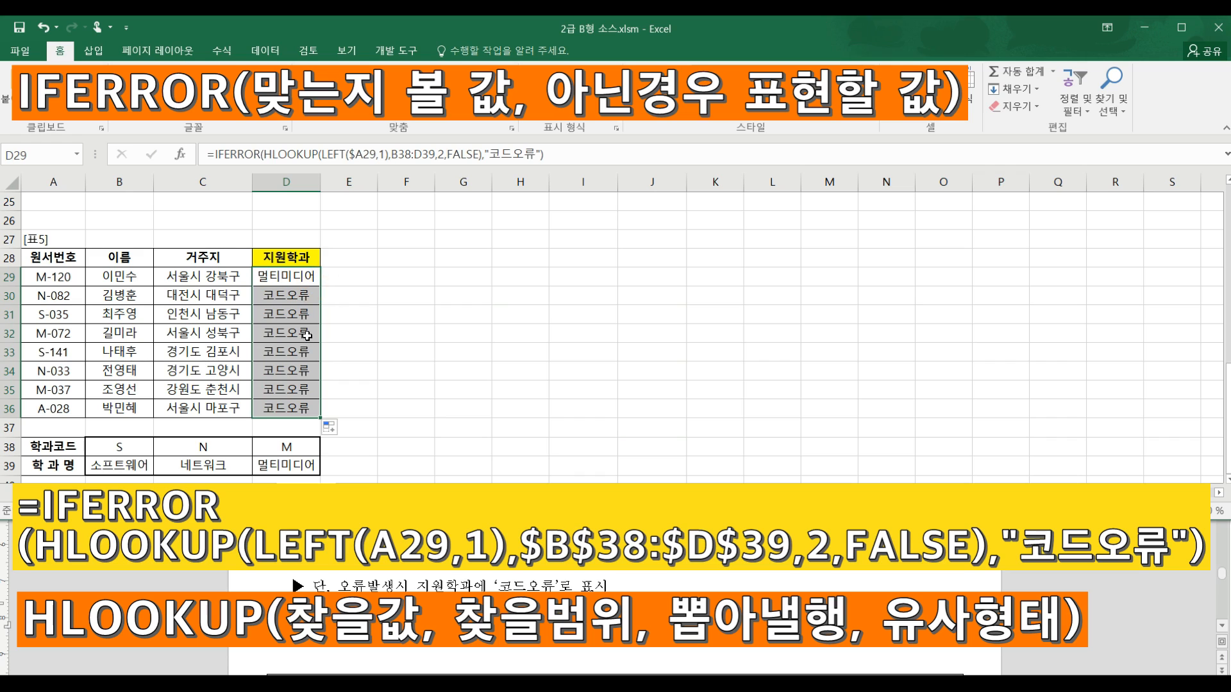
pyautogui.hotkey('ctrl', 'z')
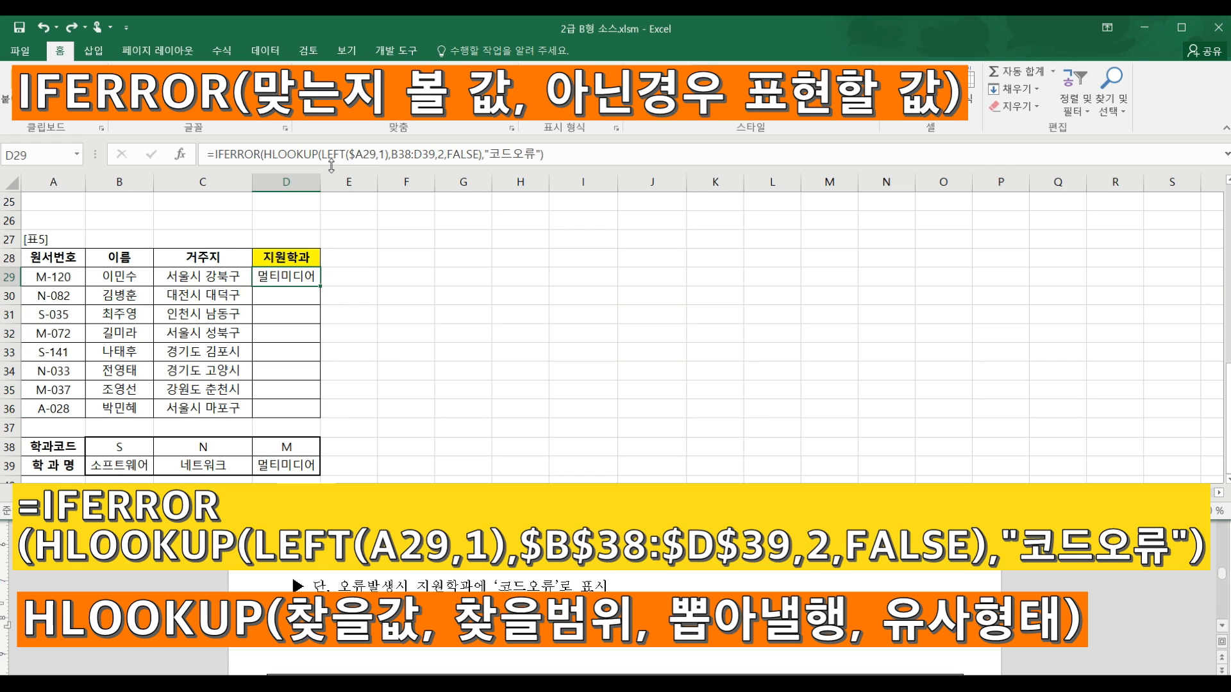
# Step: Make the HLOOKUP table range in the D29 formula absolute as $B$38:$D$39
pyautogui.click(338, 155)
pyautogui.click(397, 155)
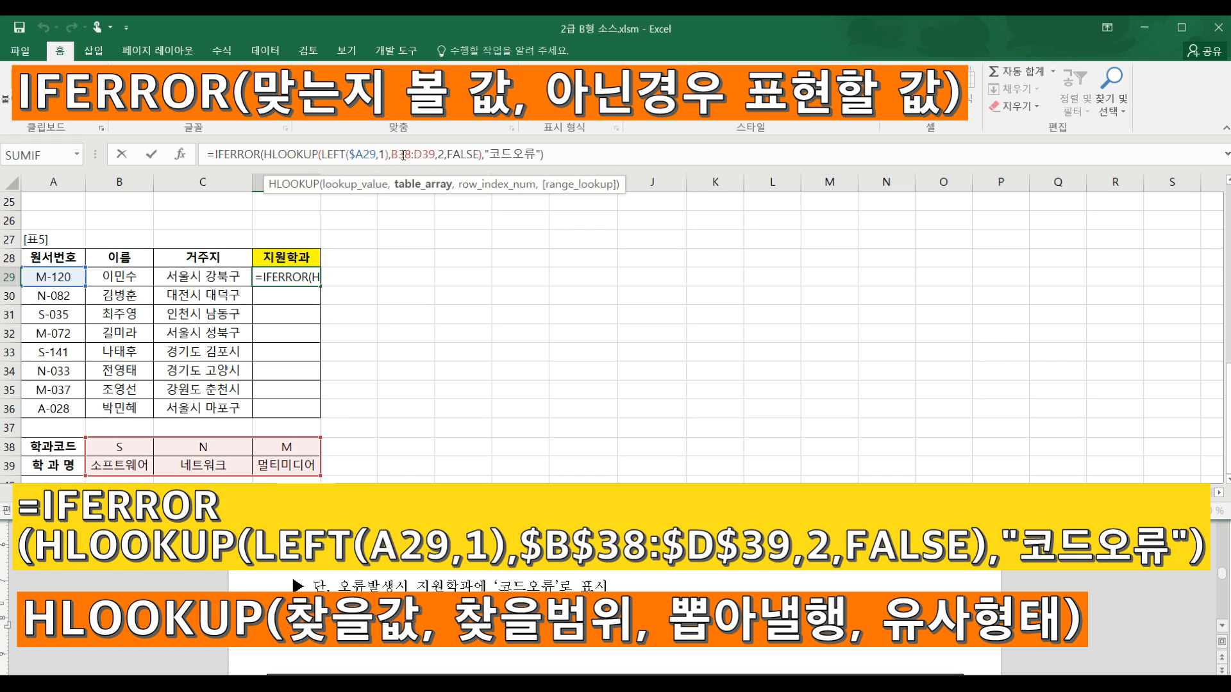
pyautogui.press('F4')
pyautogui.click(442, 155)
pyautogui.press('F4')
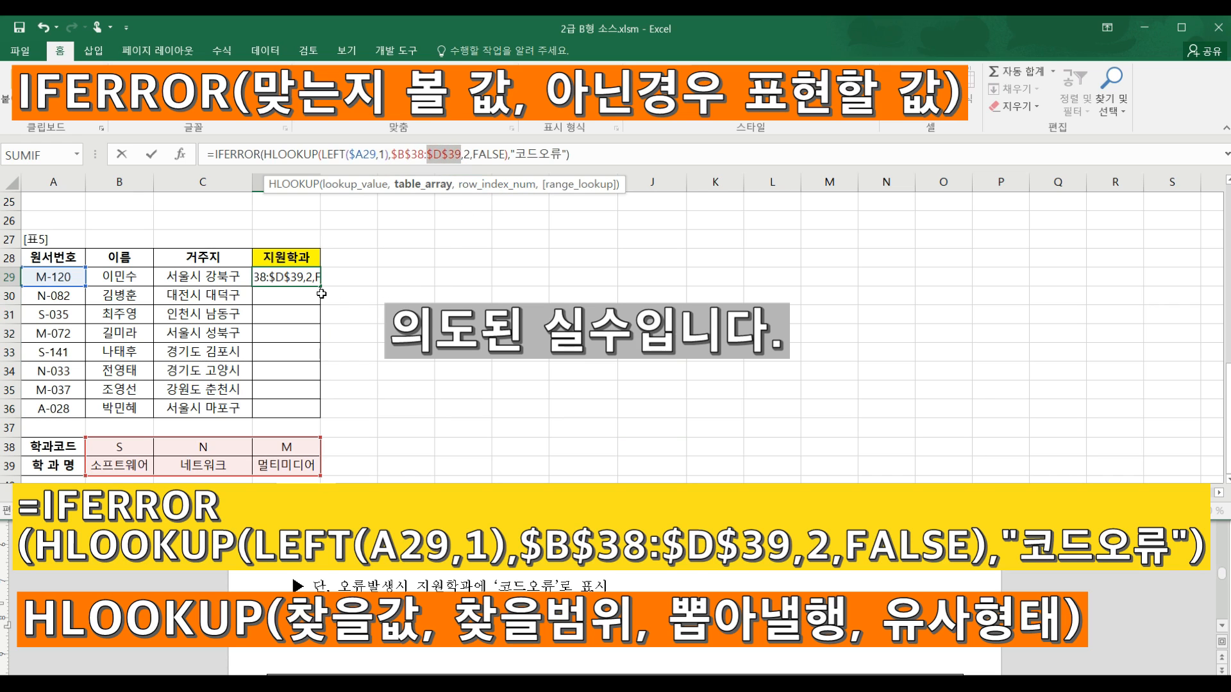
pyautogui.hotkey('ctrl', 'Return')
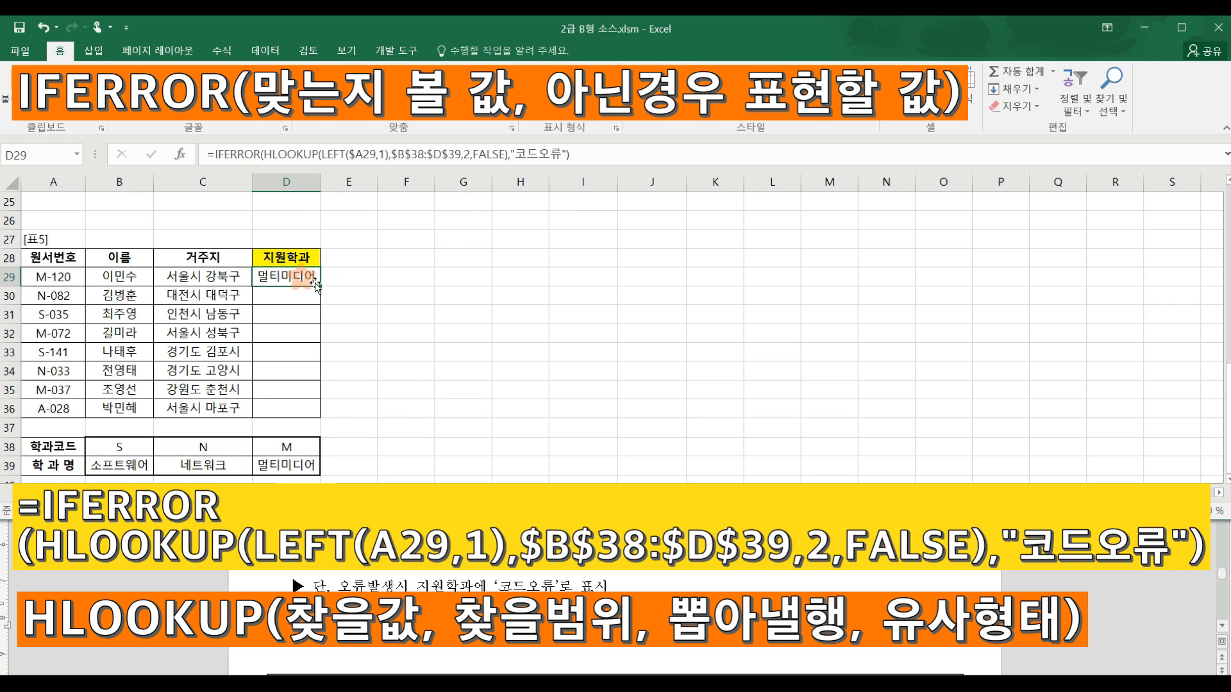
# Step: Fill the D29 formula down to D36 and check the copied formula in D30
pyautogui.doubleClick(322, 286)
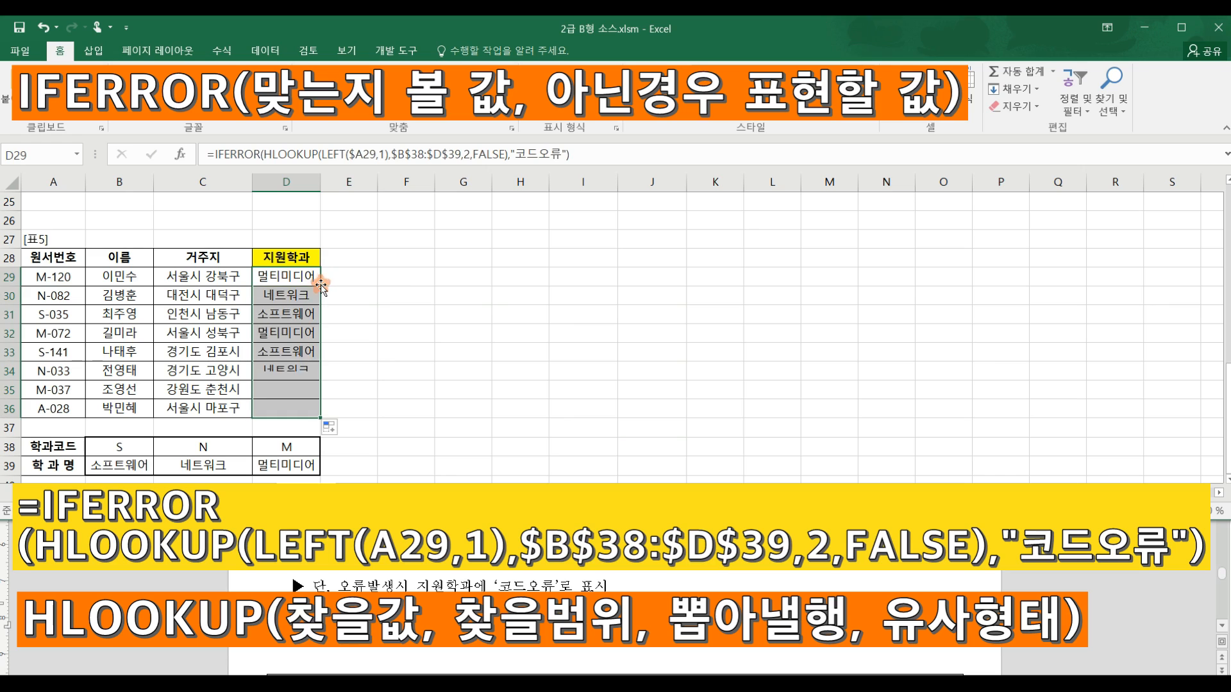
pyautogui.click(333, 330)
pyautogui.click(258, 297)
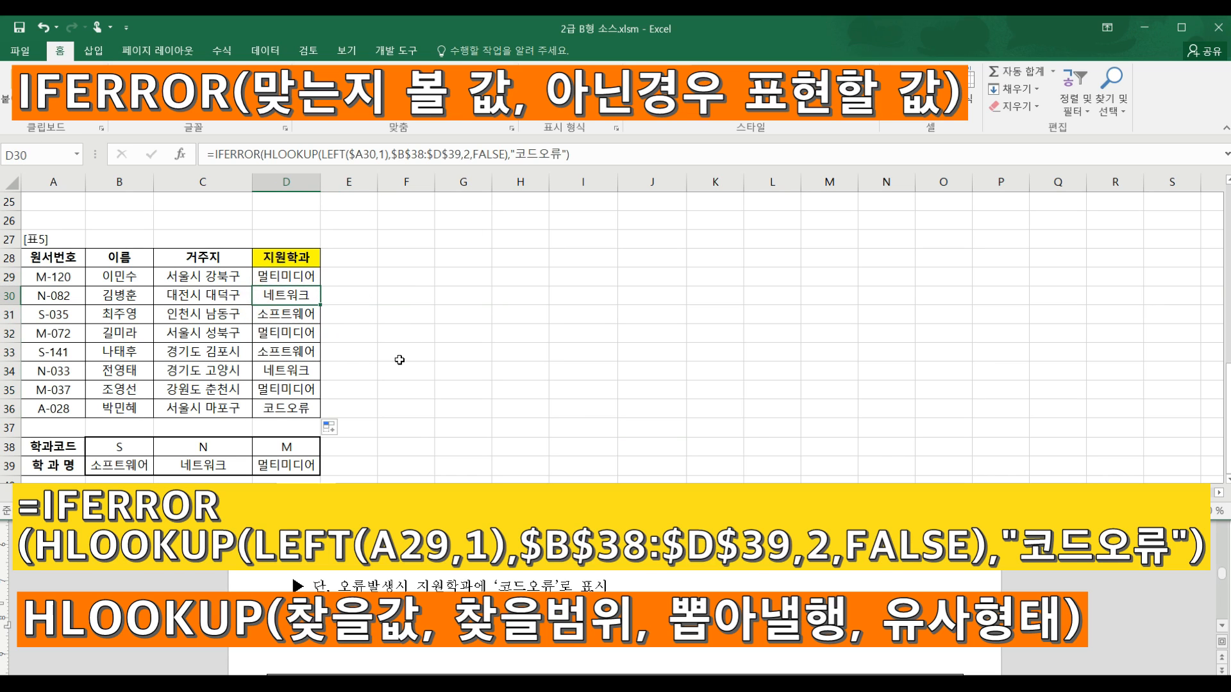
pyautogui.scroll(-1, 399, 367)
pyautogui.scroll(1, 376, 357)
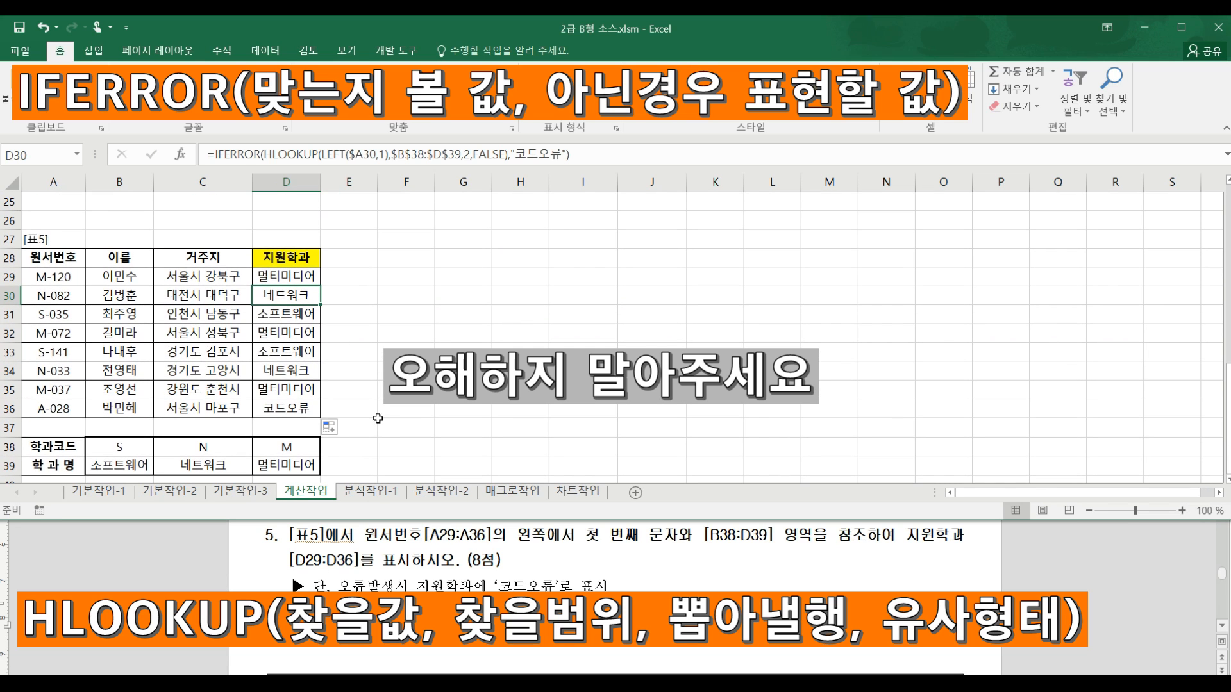
# Step: Open the 분석작업-1 sheet and read its scenario manager instructions in the Hangul exam document
pyautogui.click(375, 492)
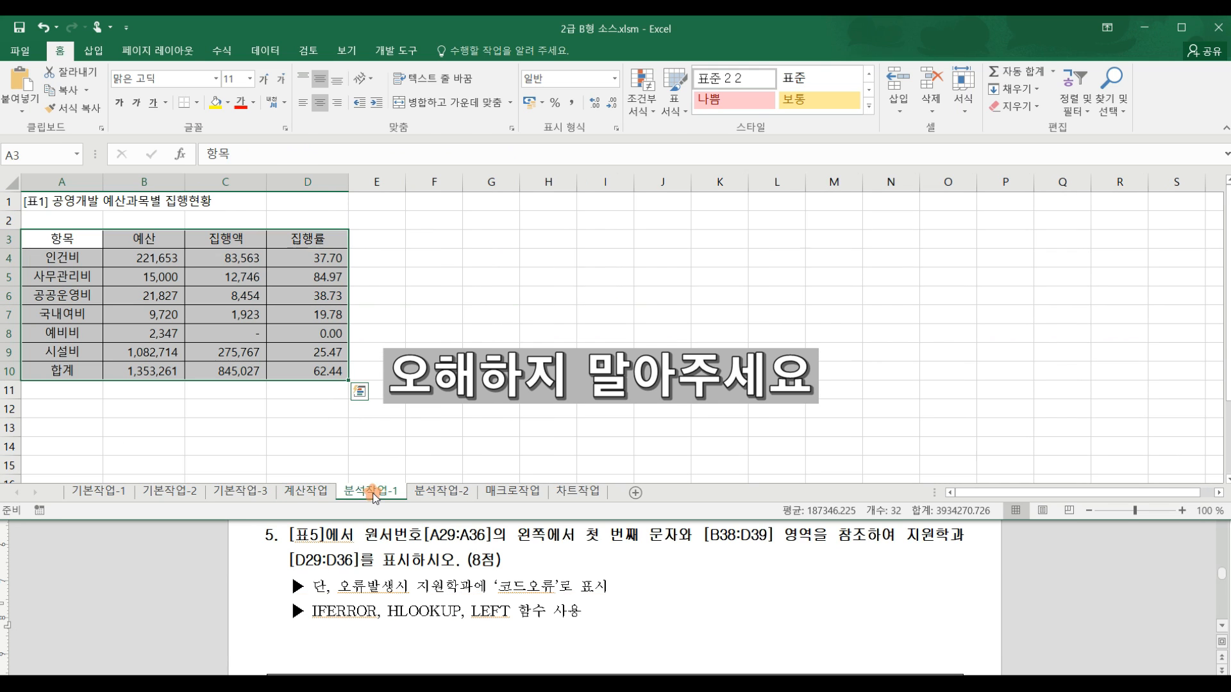
pyautogui.click(400, 545)
pyautogui.scroll(-5, 398, 545)
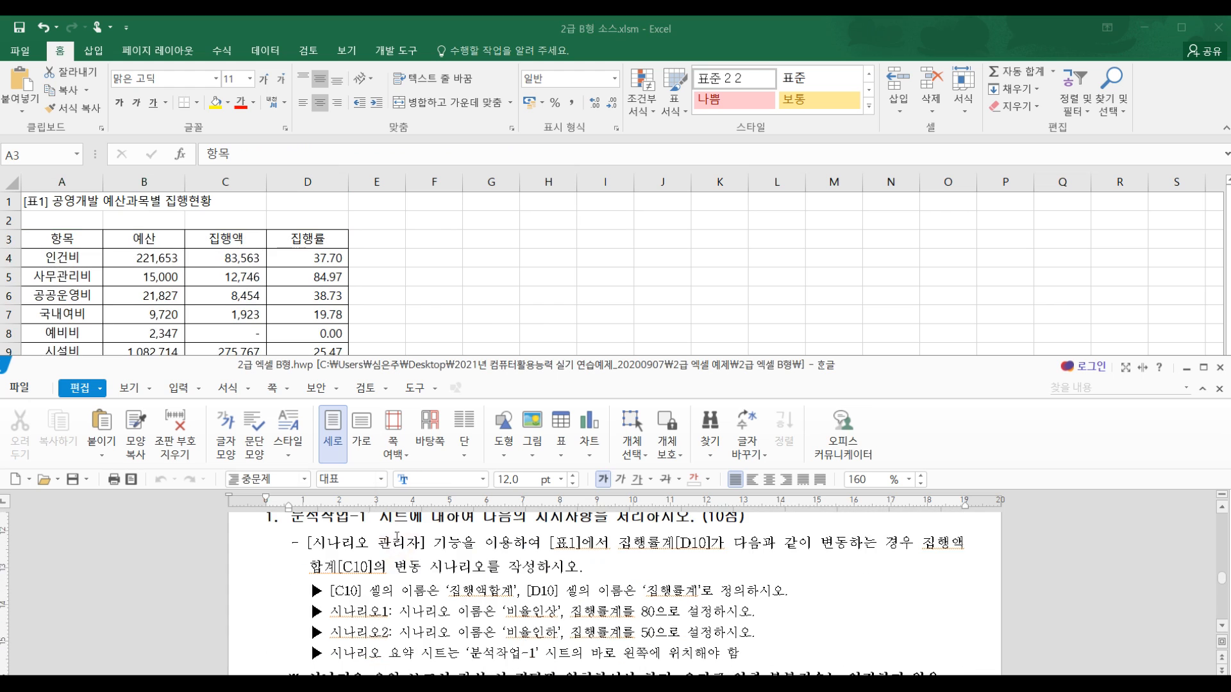
pyautogui.scroll(1, 398, 545)
pyautogui.scroll(-1, 402, 561)
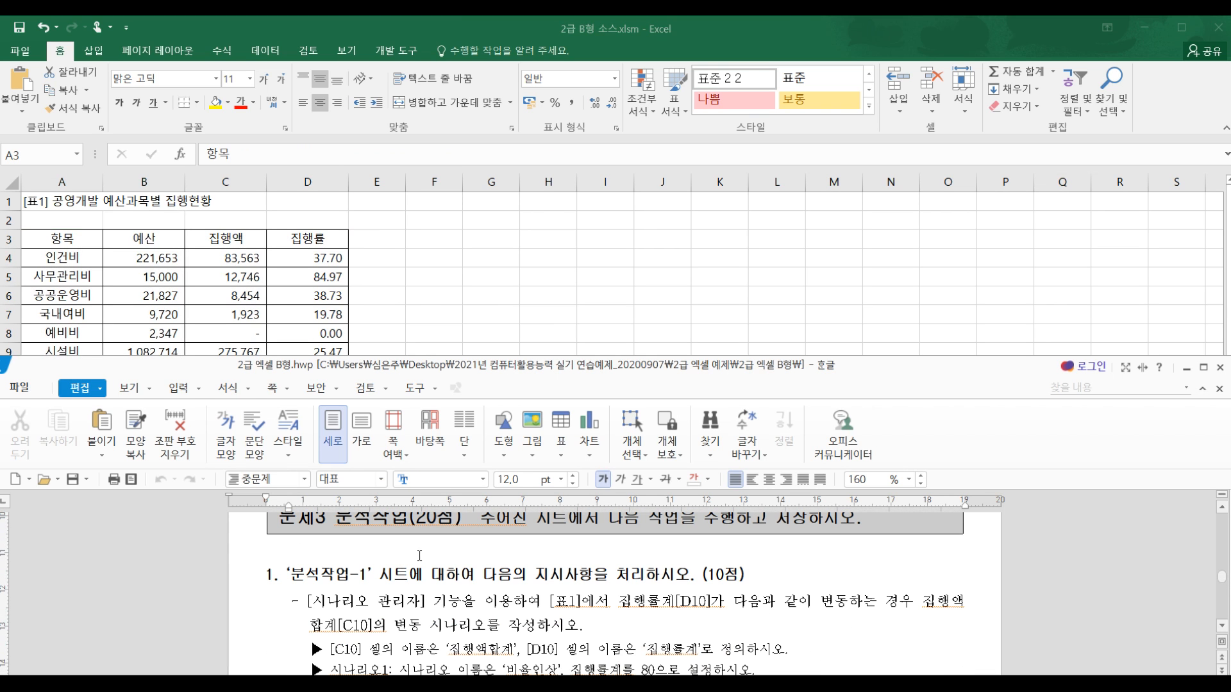
pyautogui.scroll(-1, 419, 555)
pyautogui.scroll(1, 427, 568)
pyautogui.scroll(-1, 435, 625)
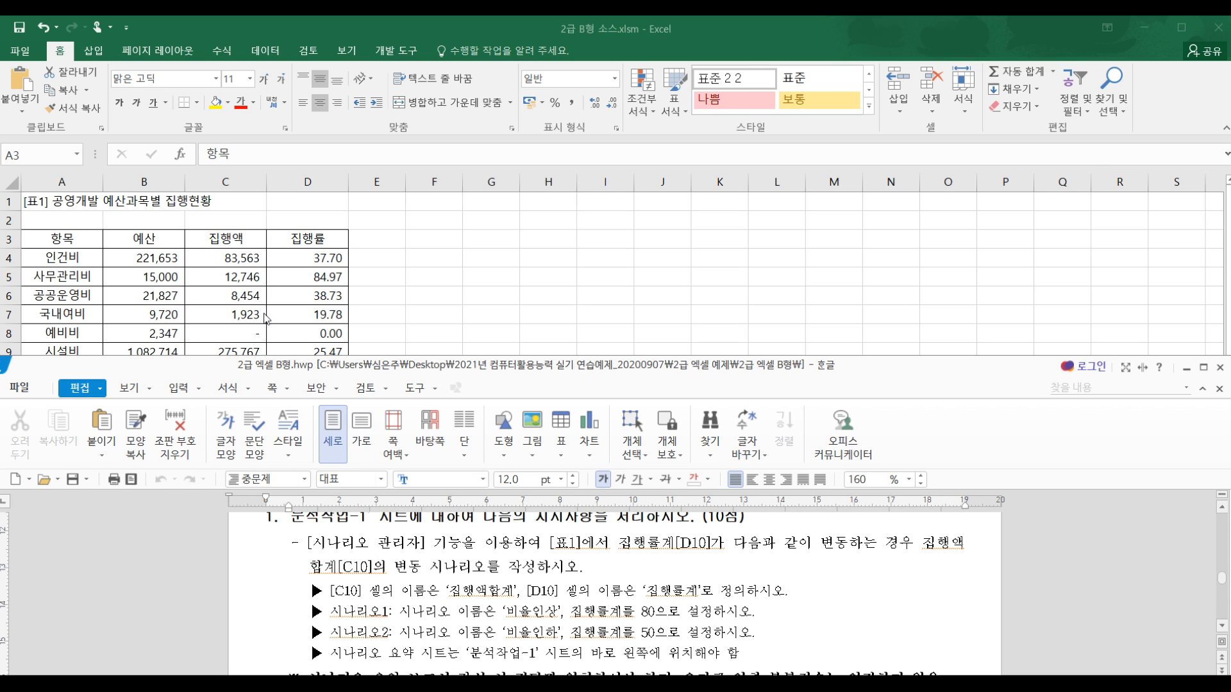
# Step: Switch back to Excel and examine the contents of the 합계 row cells C10 and D10 on 분석작업-1
pyautogui.click(403, 320)
pyautogui.scroll(-1, 404, 318)
pyautogui.click(277, 328)
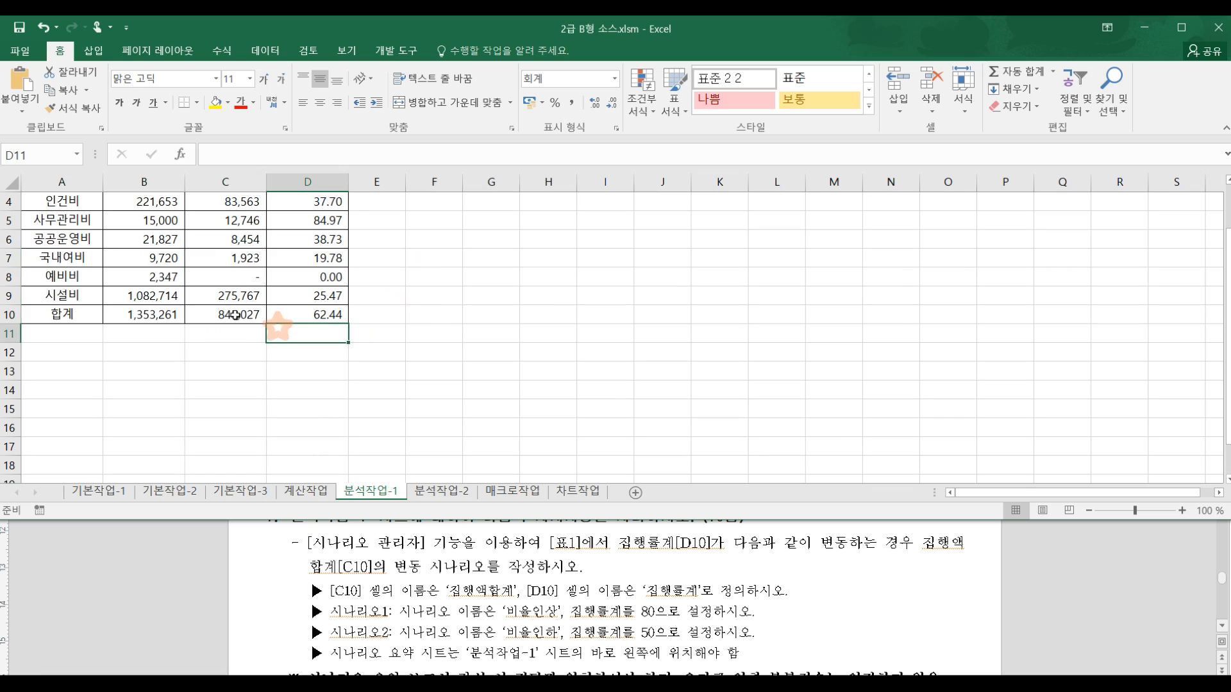
pyautogui.click(234, 314)
pyautogui.scroll(1, 292, 381)
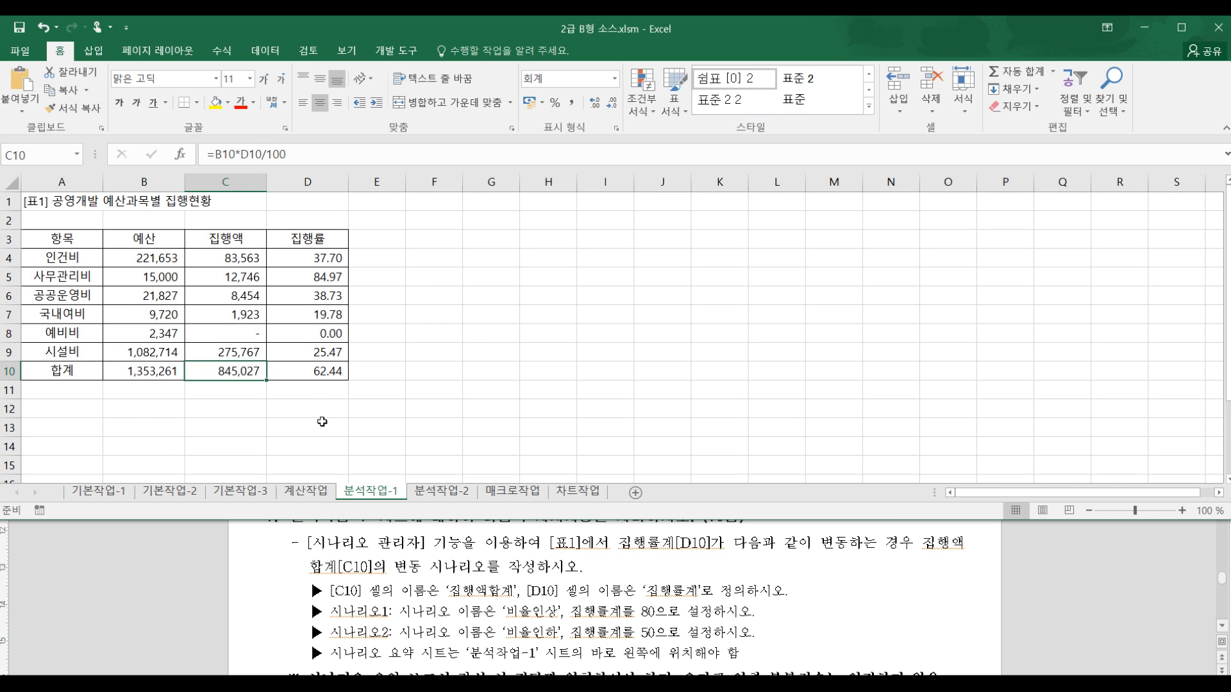
pyautogui.click(306, 370)
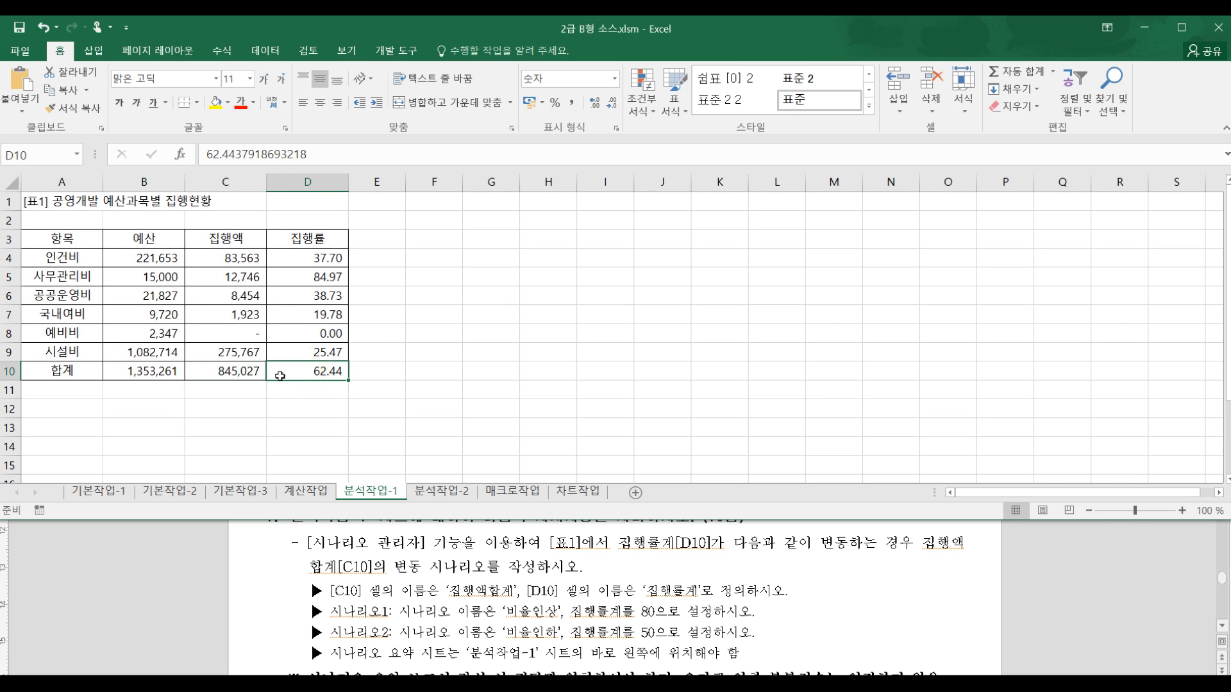
pyautogui.click(249, 375)
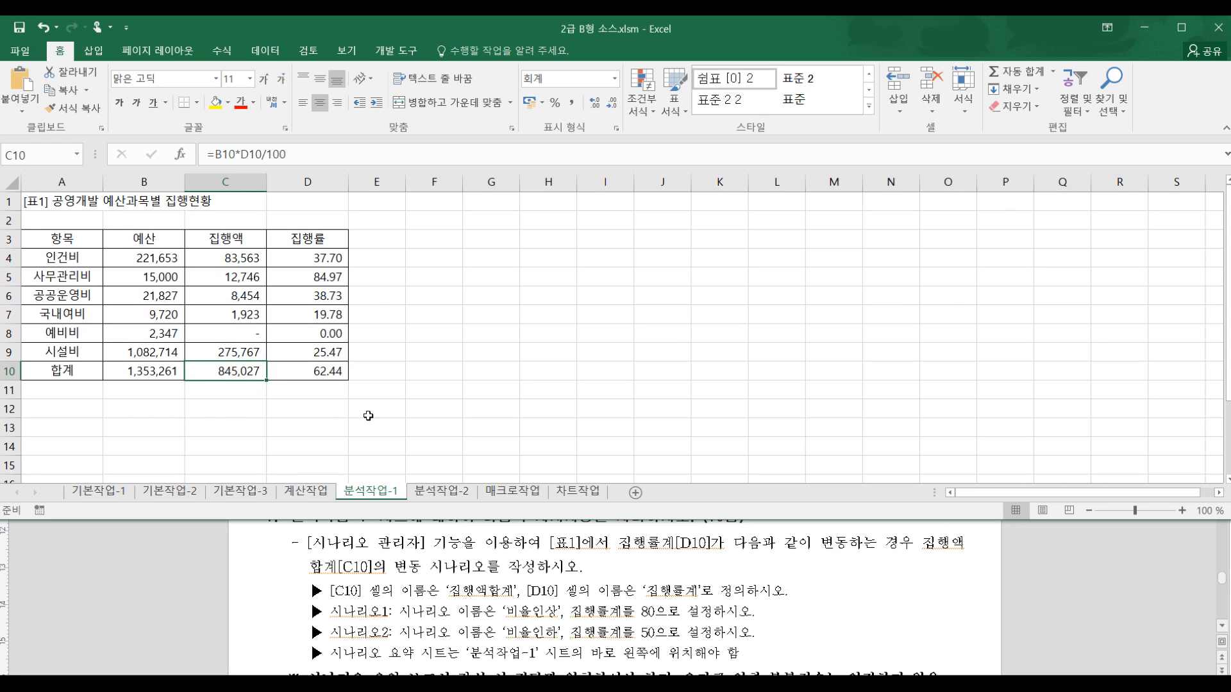
# Step: Switch to the Hangul exam document and review the instruction that gives the name for cell C10
pyautogui.click(345, 589)
pyautogui.moveTo(370, 593); pyautogui.dragTo(474, 591)
pyautogui.click(474, 590)
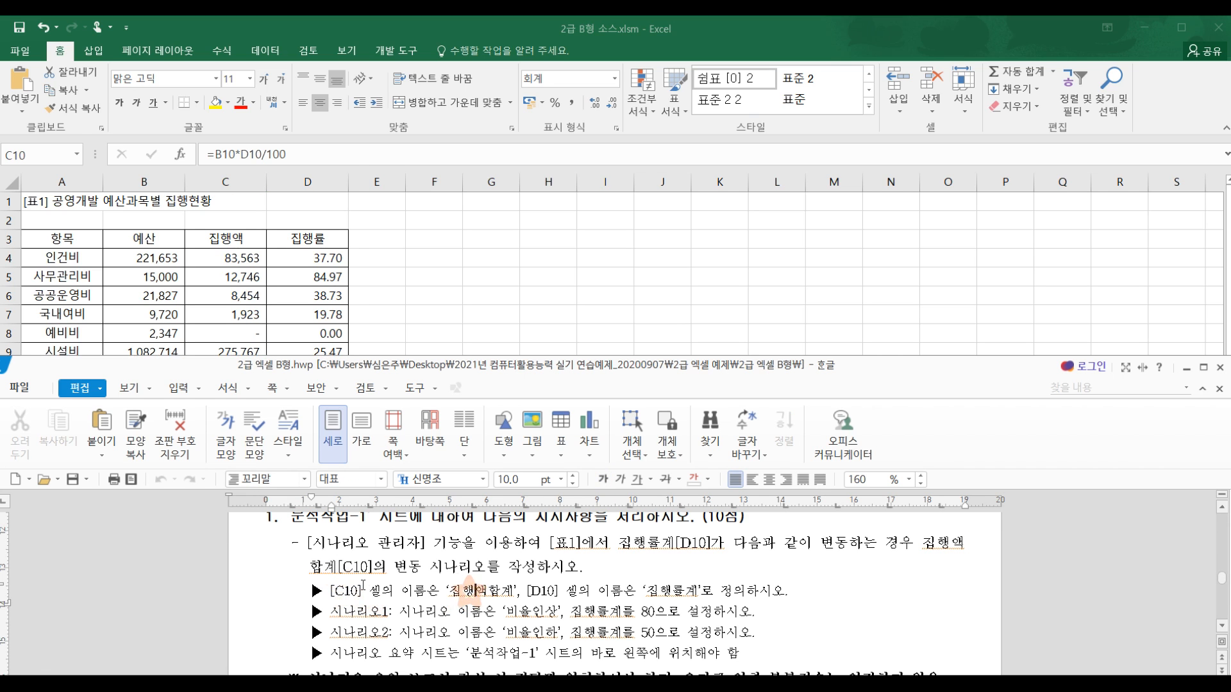
# Step: Switch from the Hangul exam document to Excel and name cell C10 on 분석작업-1 as 집행액합계
pyautogui.moveTo(403, 593); pyautogui.dragTo(515, 594)
pyautogui.click(515, 594)
pyautogui.click(228, 300)
pyautogui.click(250, 375)
pyautogui.click(62, 156)
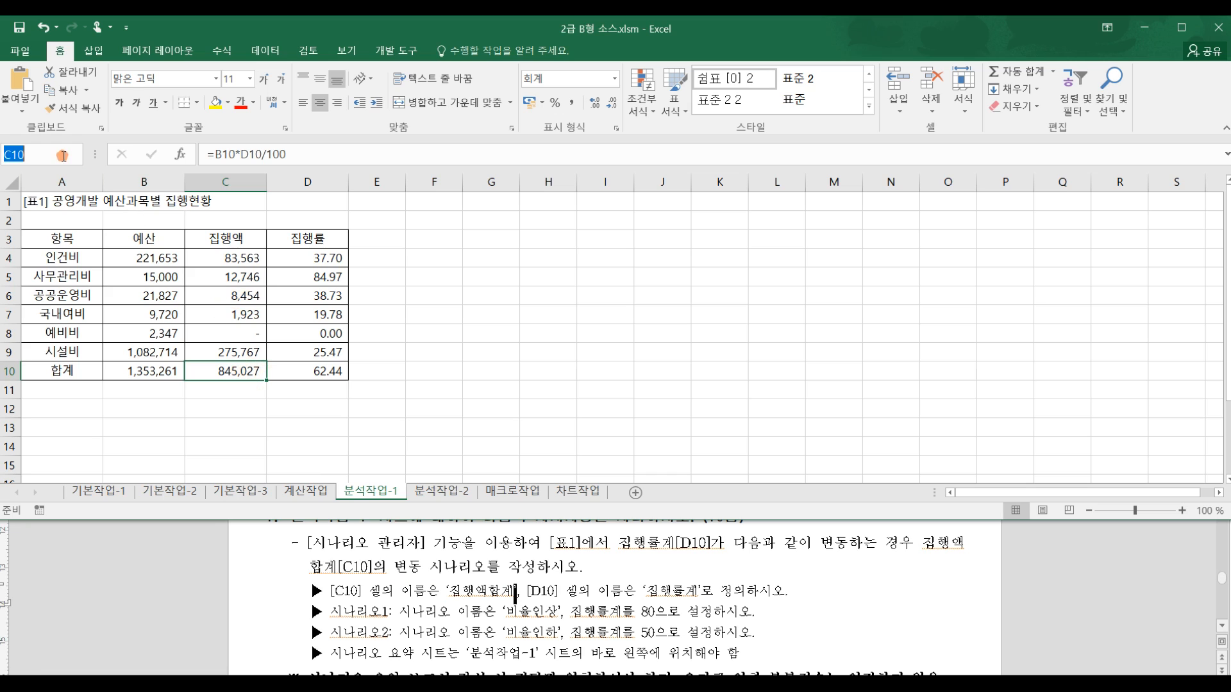
pyautogui.write('집행')
pyautogui.write('액합ㄱ')
pyautogui.write('계')
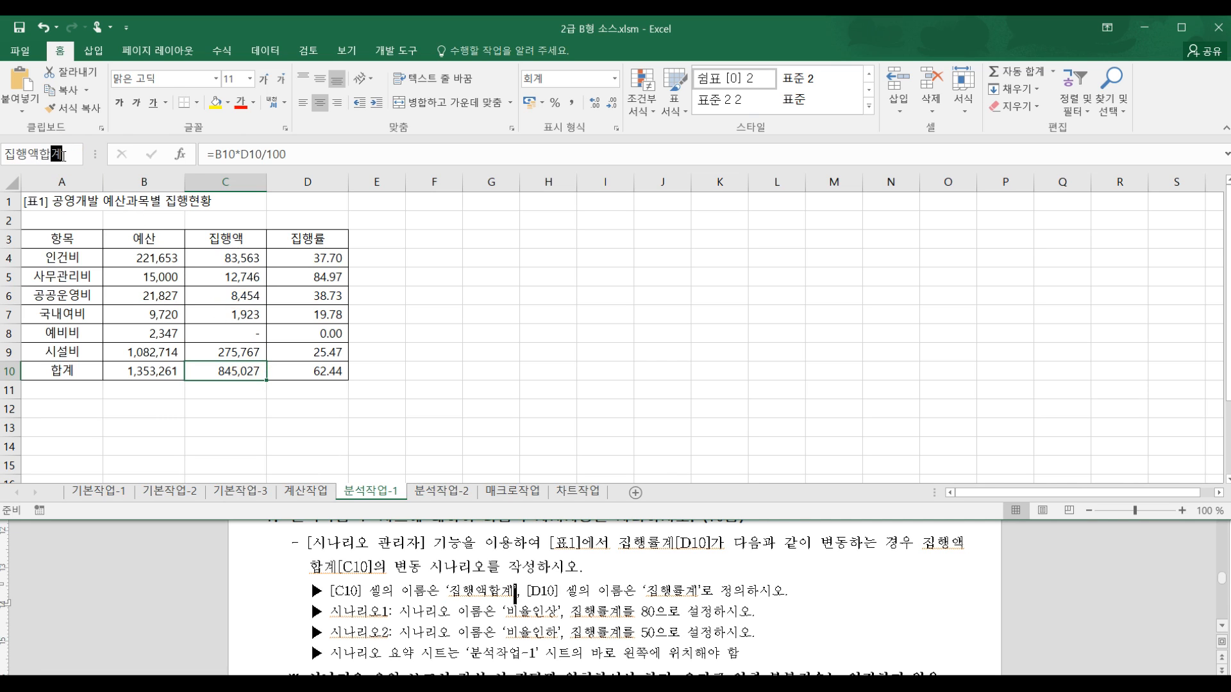
# Step: Name cell D10 집행률계 and check the workbook's list of defined names
pyautogui.click(320, 369)
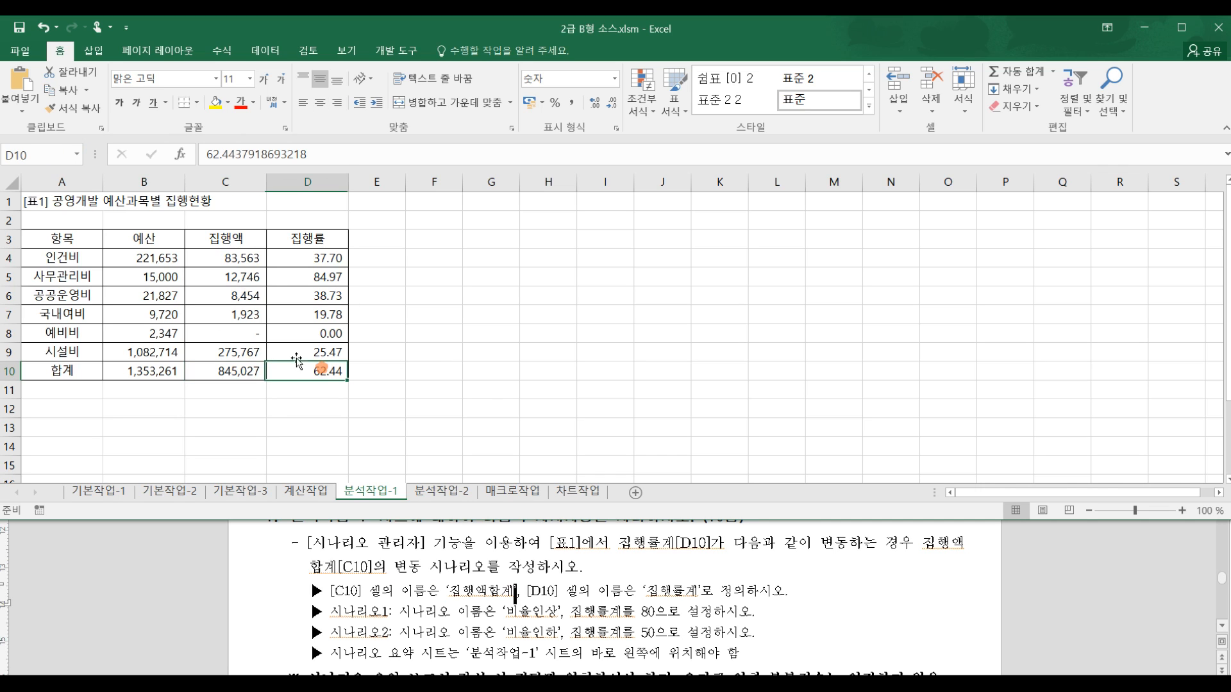
pyautogui.click(40, 153)
pyautogui.write('집행률계')
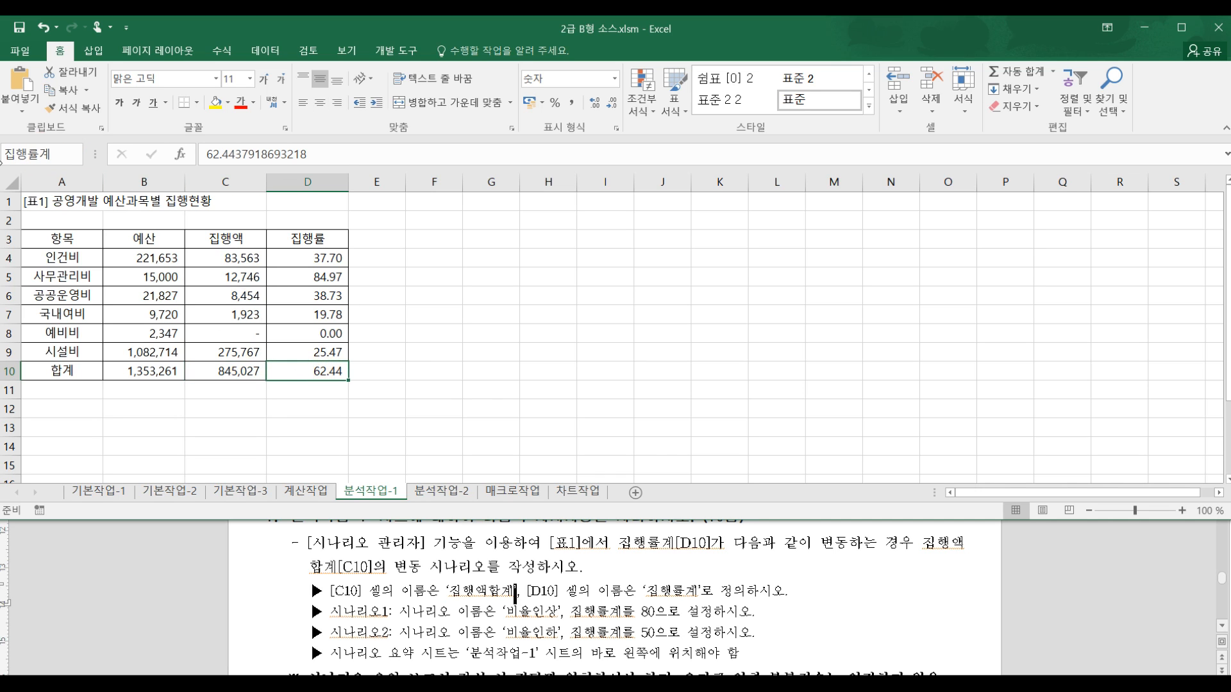
pyautogui.press('Return')
pyautogui.click(76, 154)
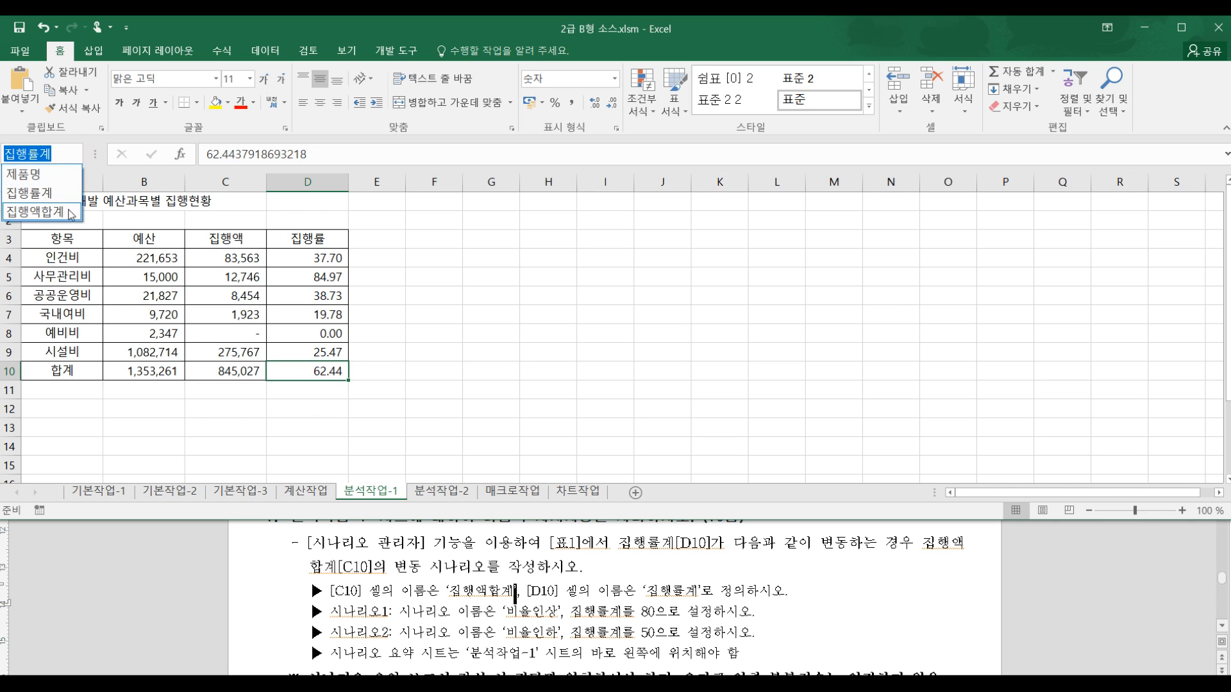
pyautogui.click(381, 345)
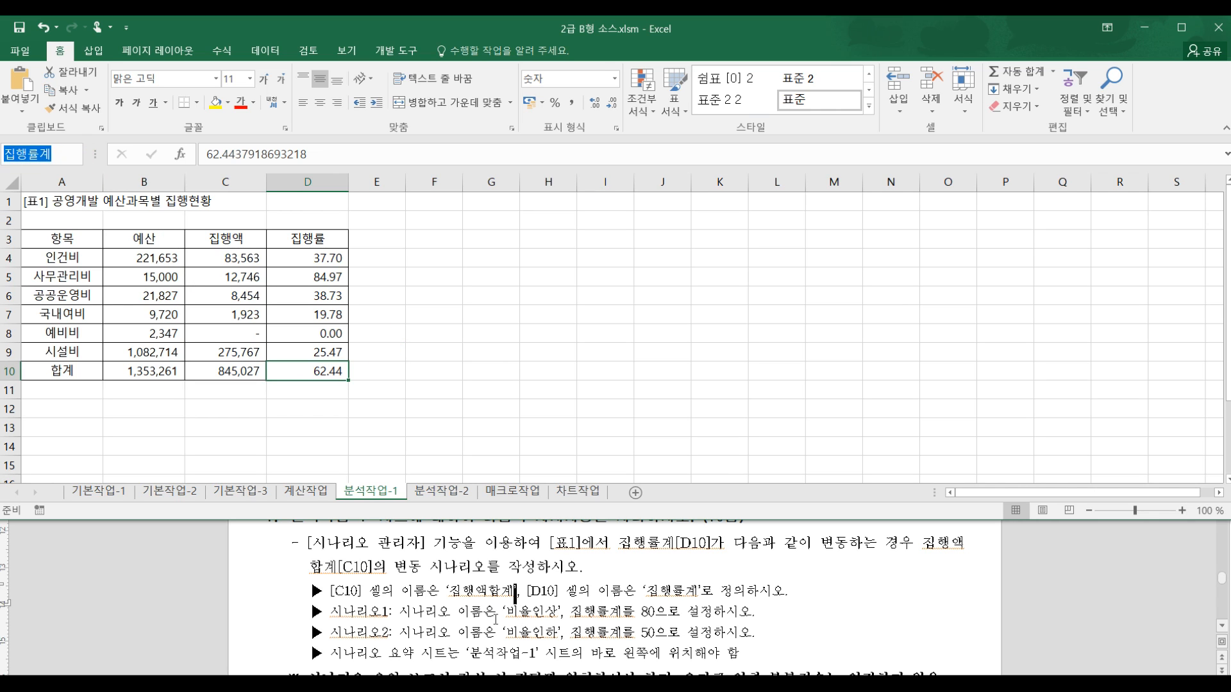
# Step: Add a scenario named 비율인상 in the Scenario Manager with D10 as the changing cell and 집행률계 set to 80
pyautogui.click(144, 295)
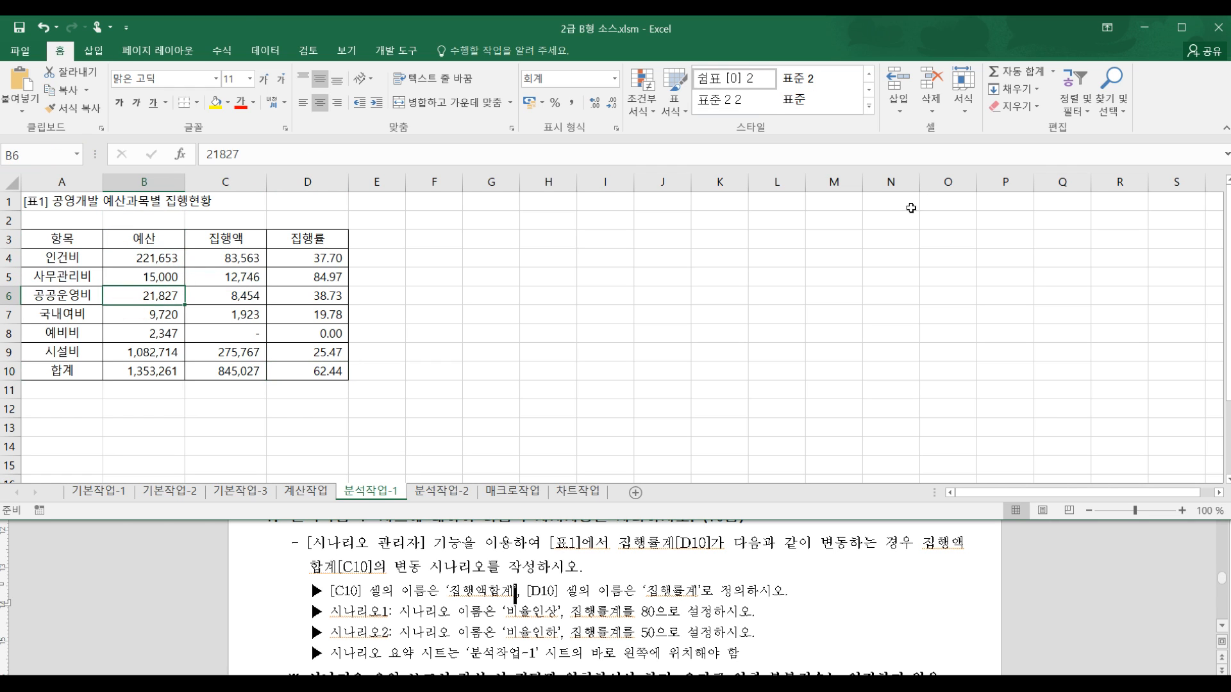
pyautogui.click(265, 50)
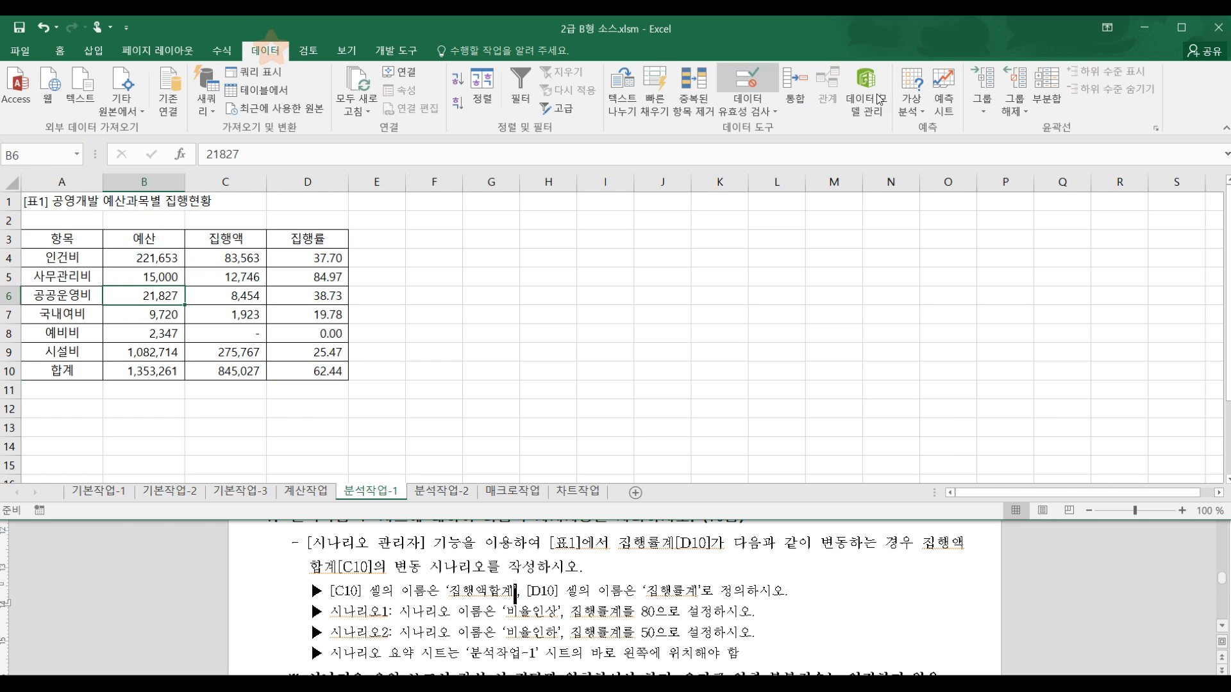
pyautogui.click(913, 109)
pyautogui.click(938, 135)
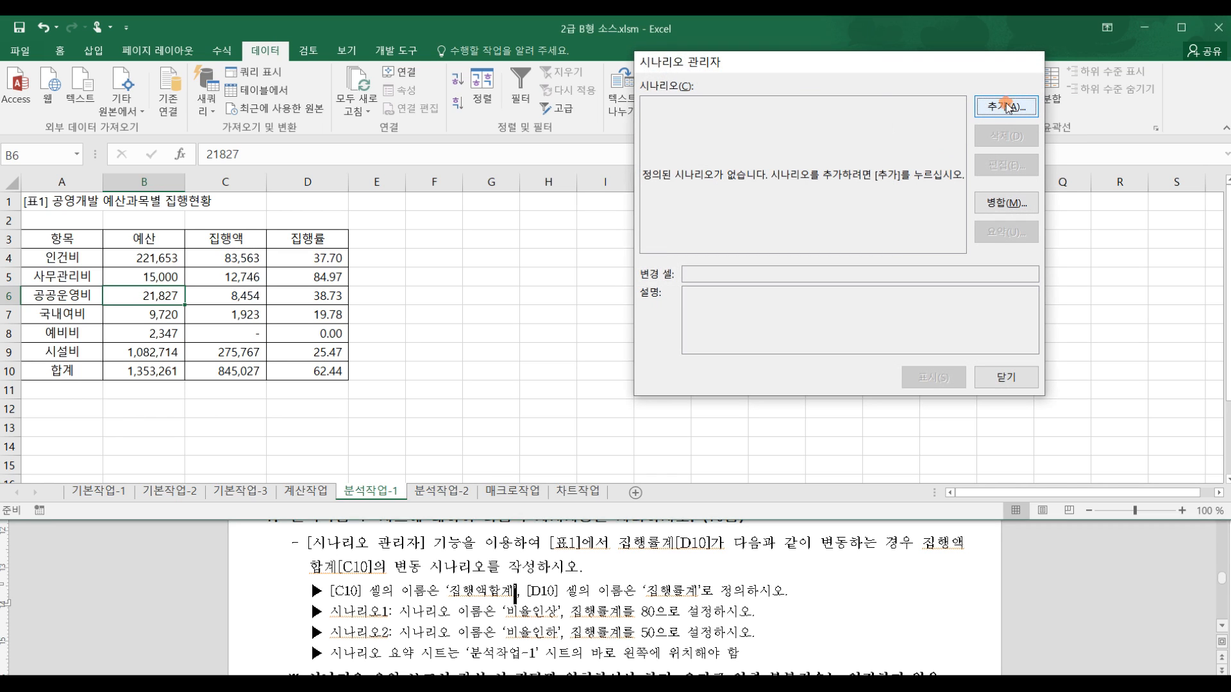
pyautogui.click(1007, 106)
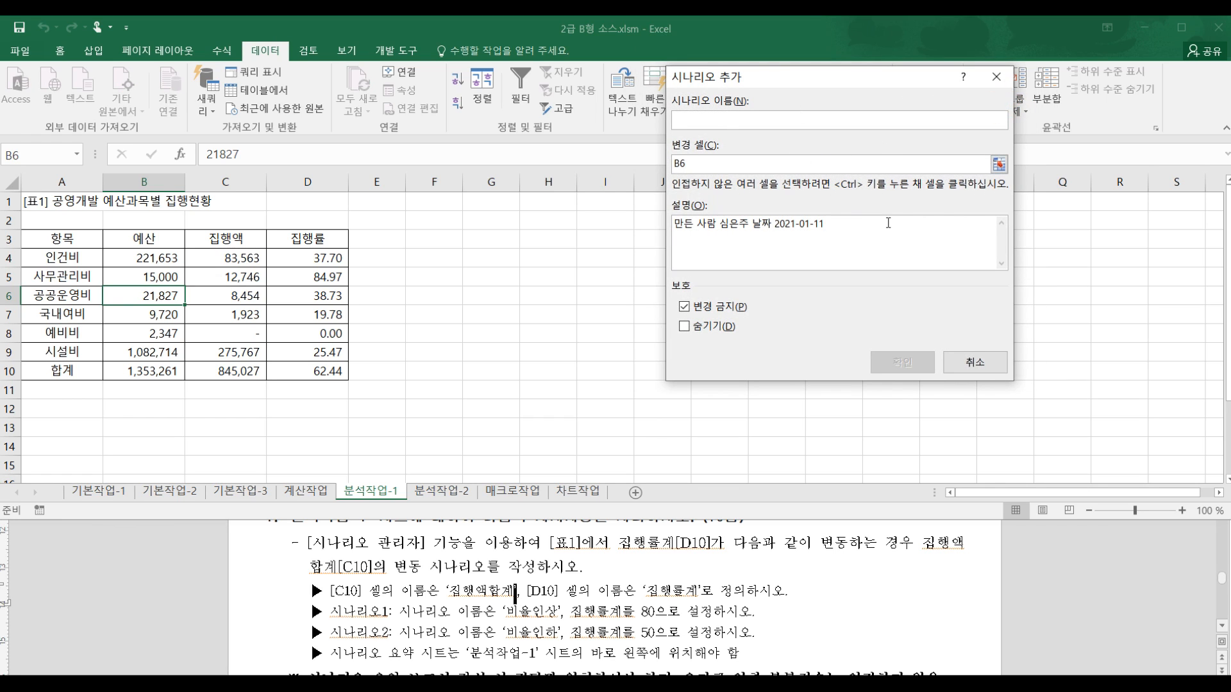
pyautogui.write('비율인사')
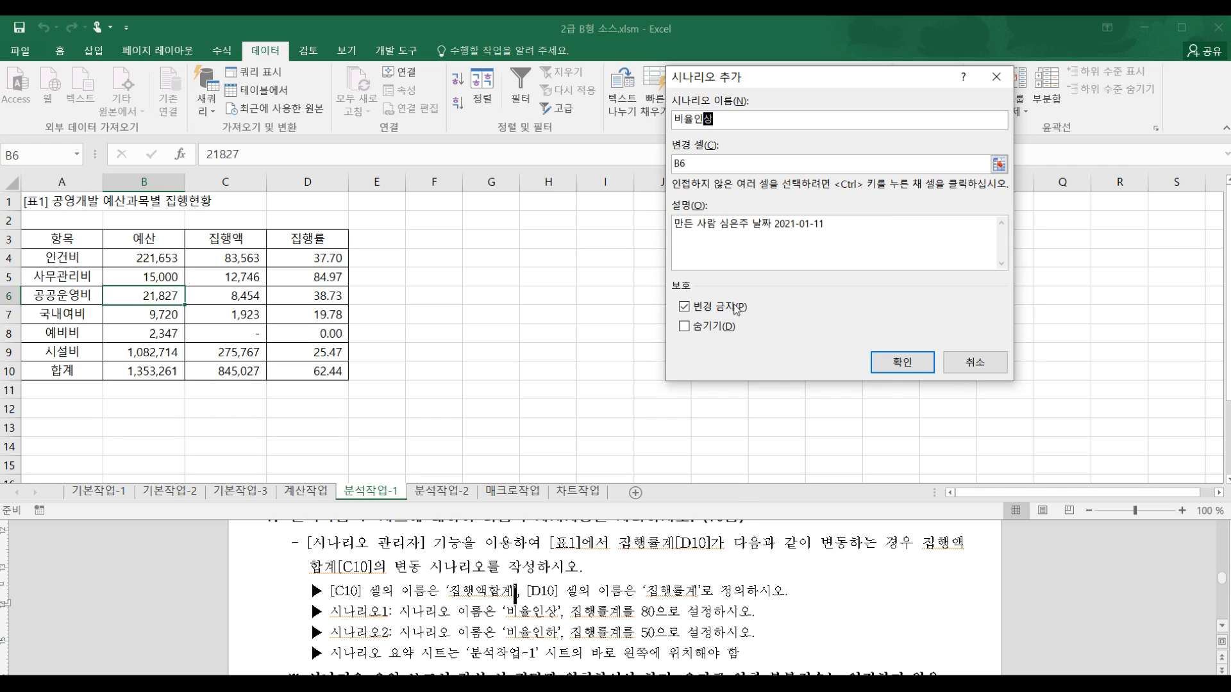
pyautogui.click(319, 372)
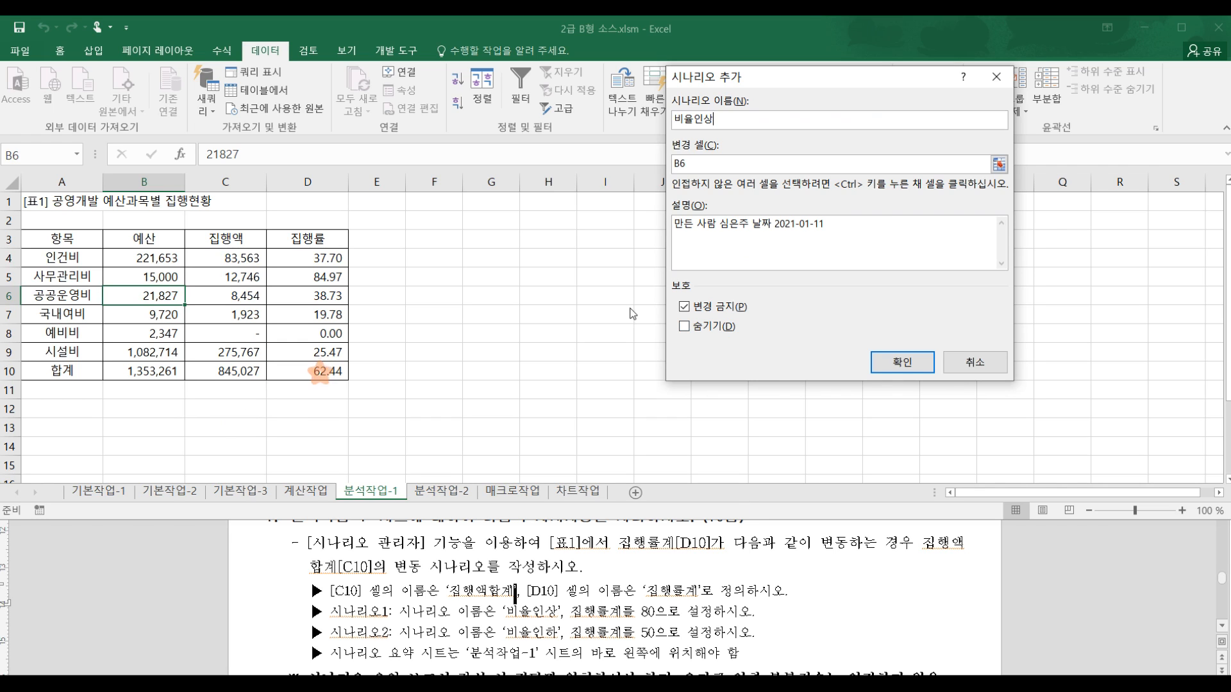
pyautogui.click(731, 164)
pyautogui.click(321, 373)
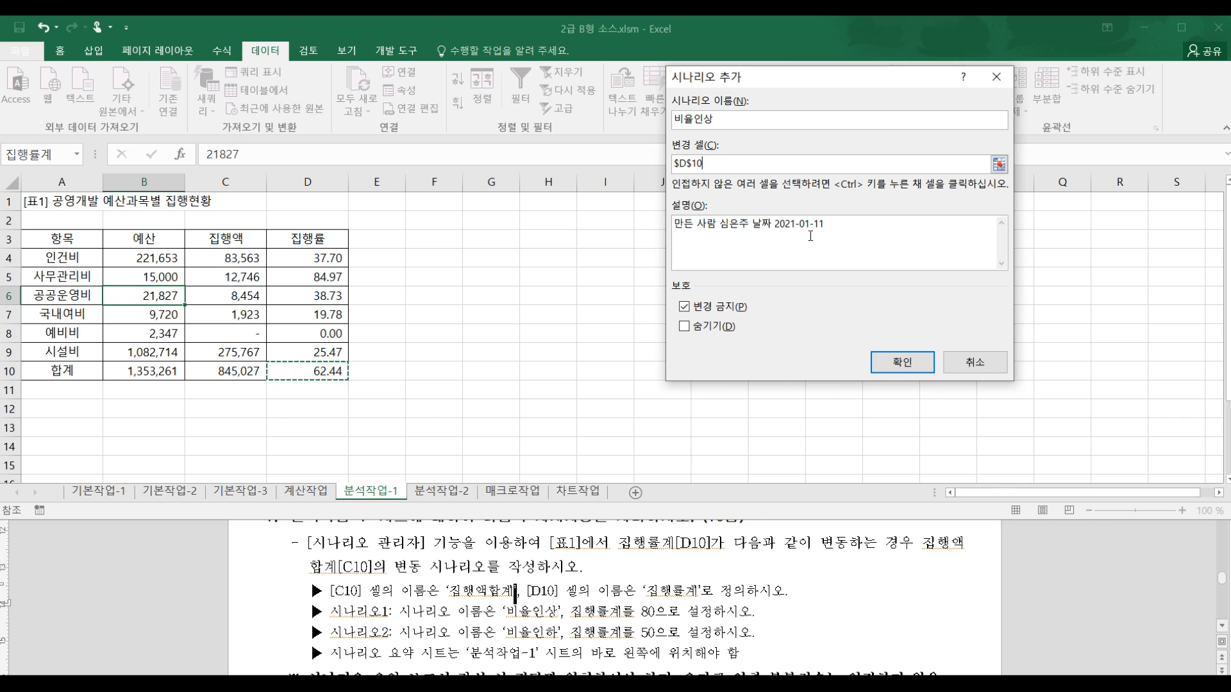
pyautogui.click(894, 371)
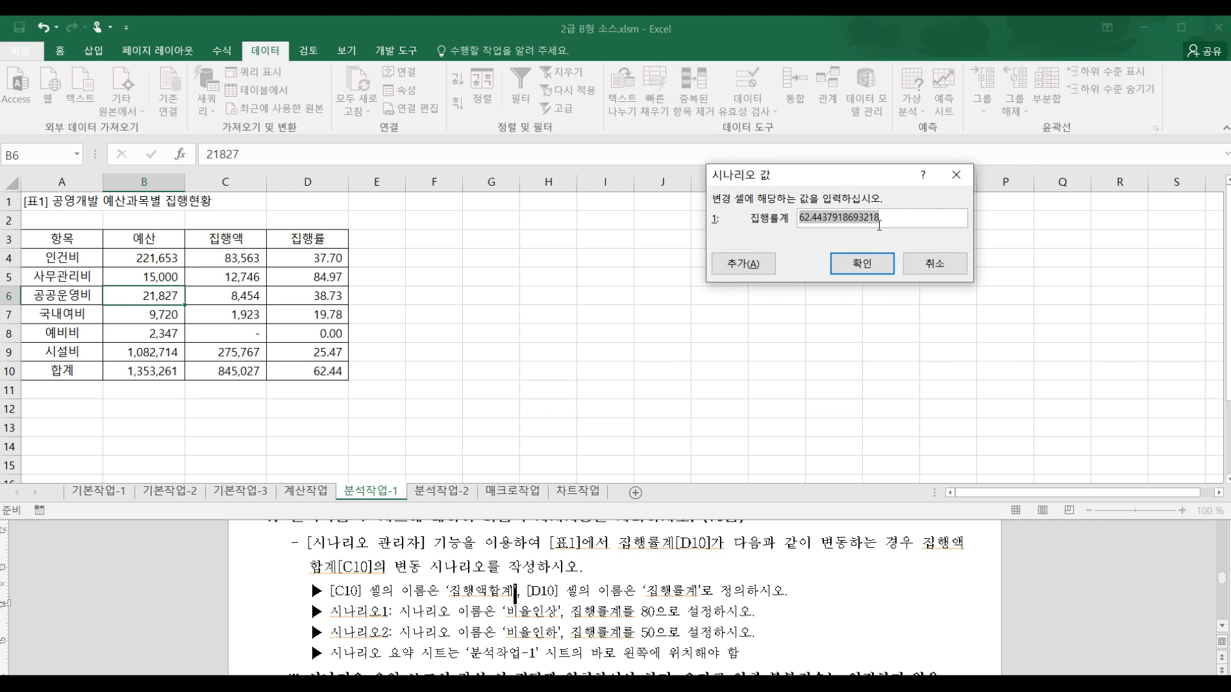
pyautogui.write('80')
pyautogui.click(862, 264)
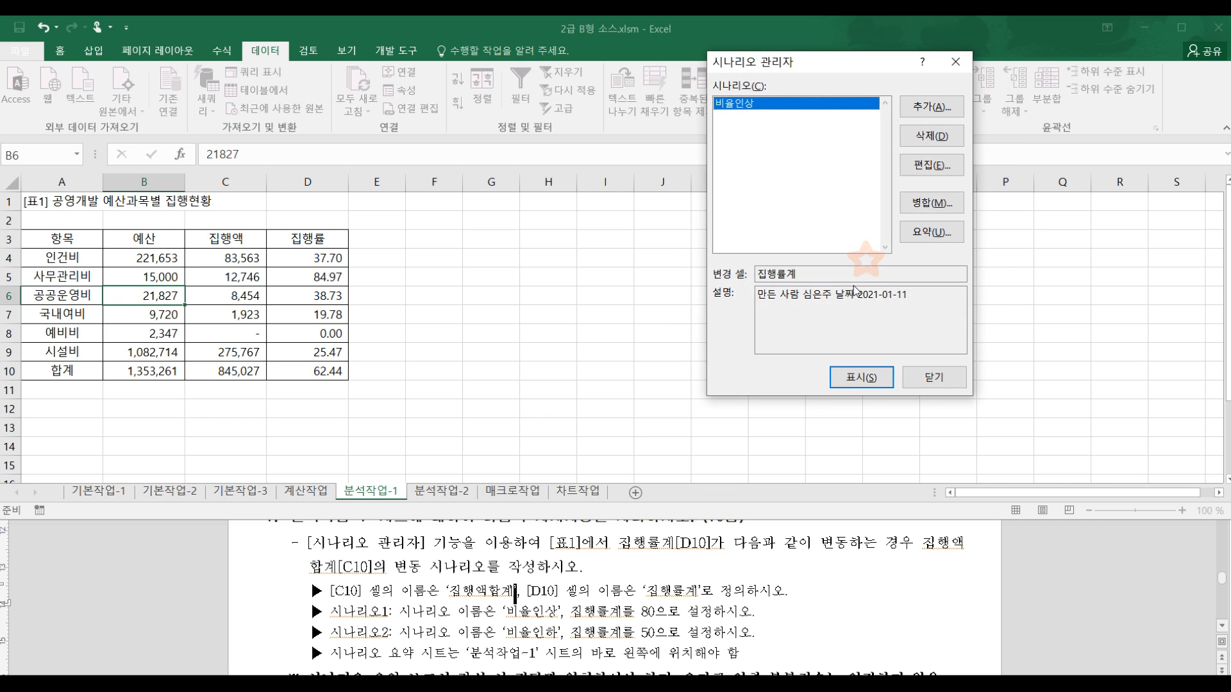
# Step: Add a second scenario named 비율인하 with D10 as the changing cell and 집행률계 set to 50
pyautogui.click(922, 117)
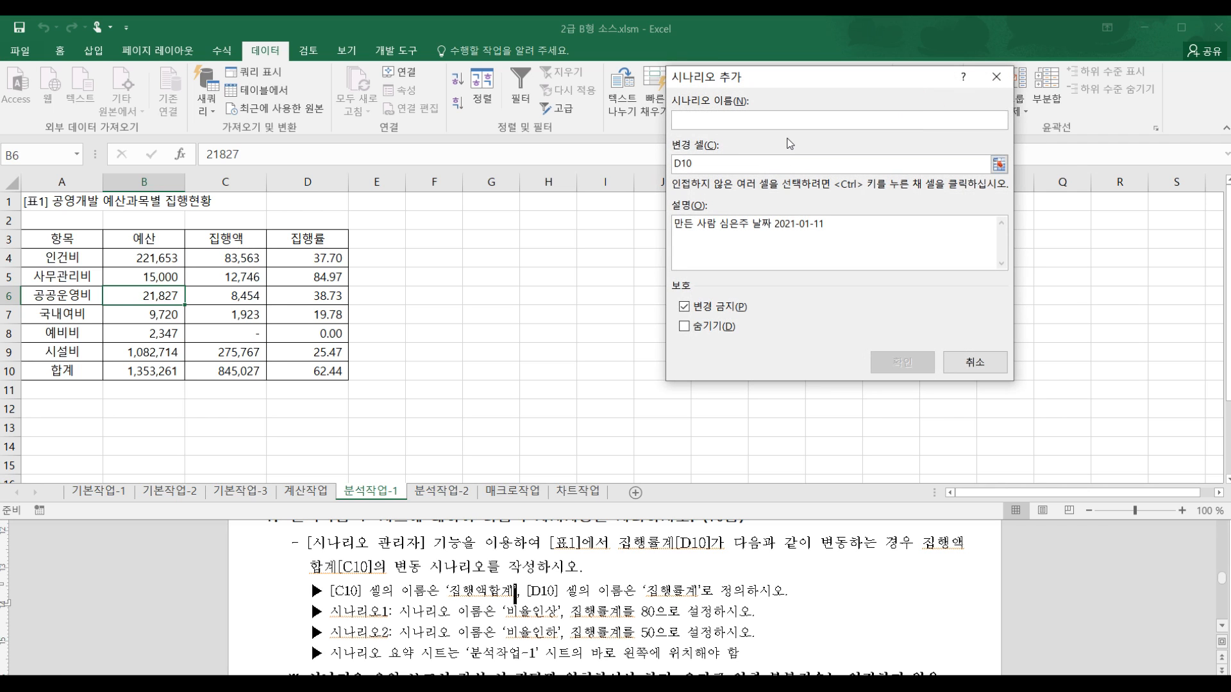
pyautogui.write('비율인하')
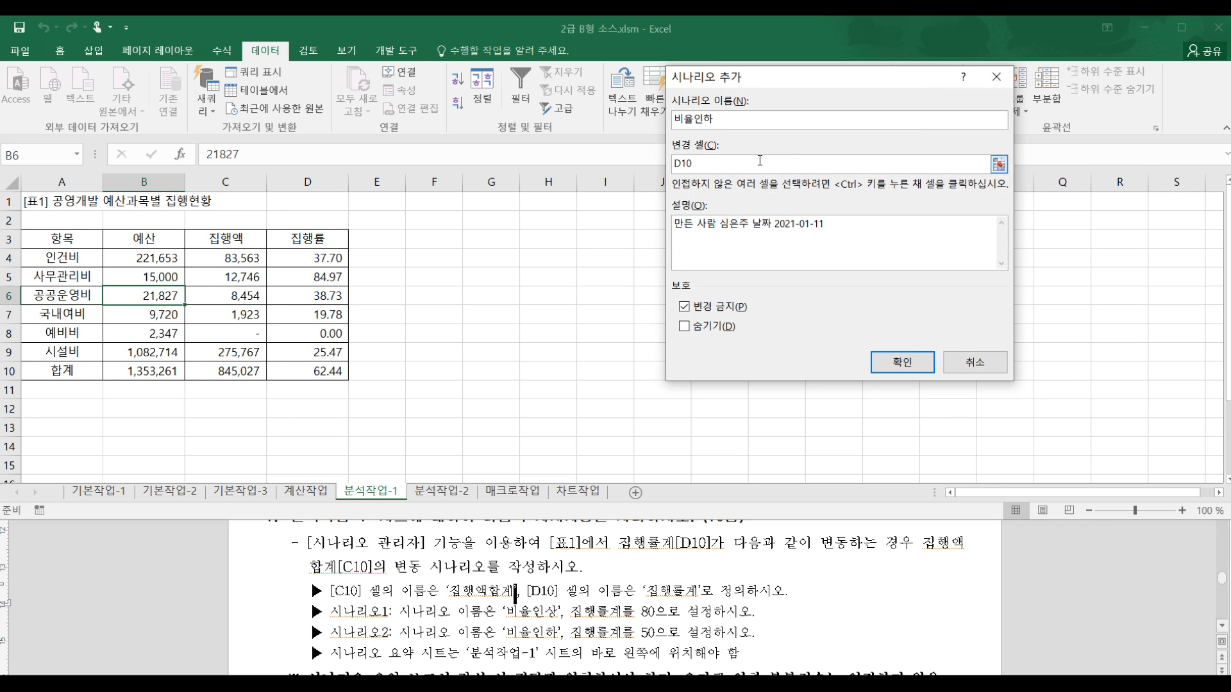
pyautogui.click(769, 164)
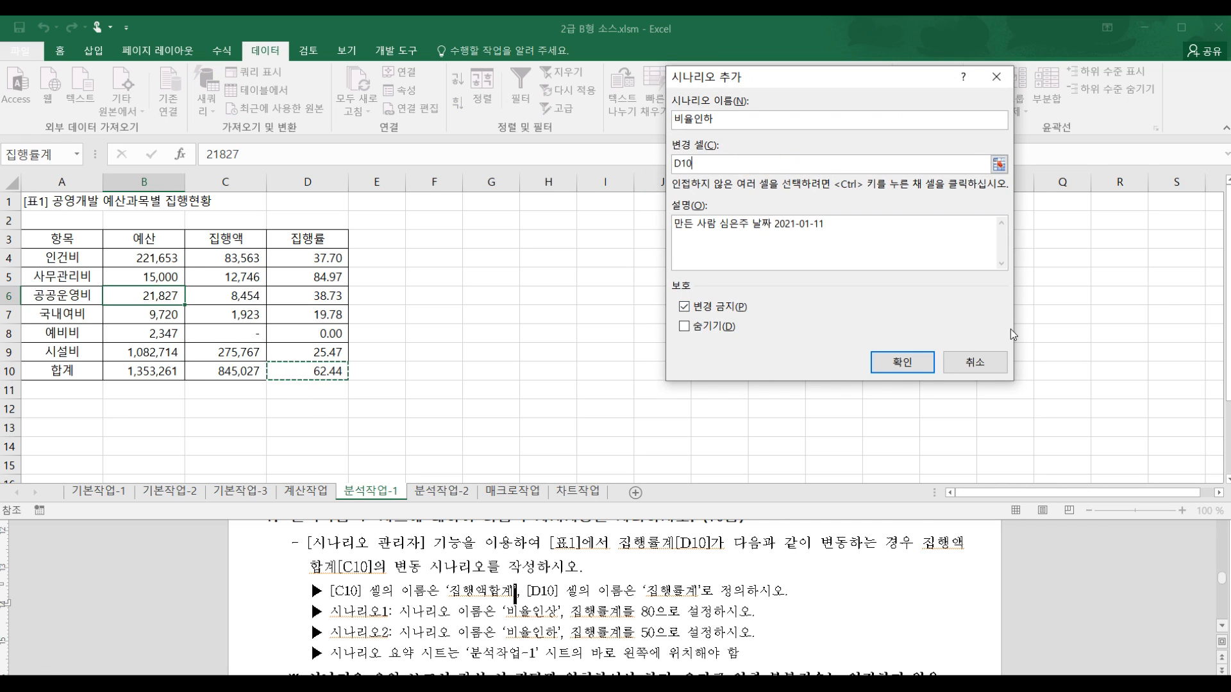
pyautogui.click(901, 363)
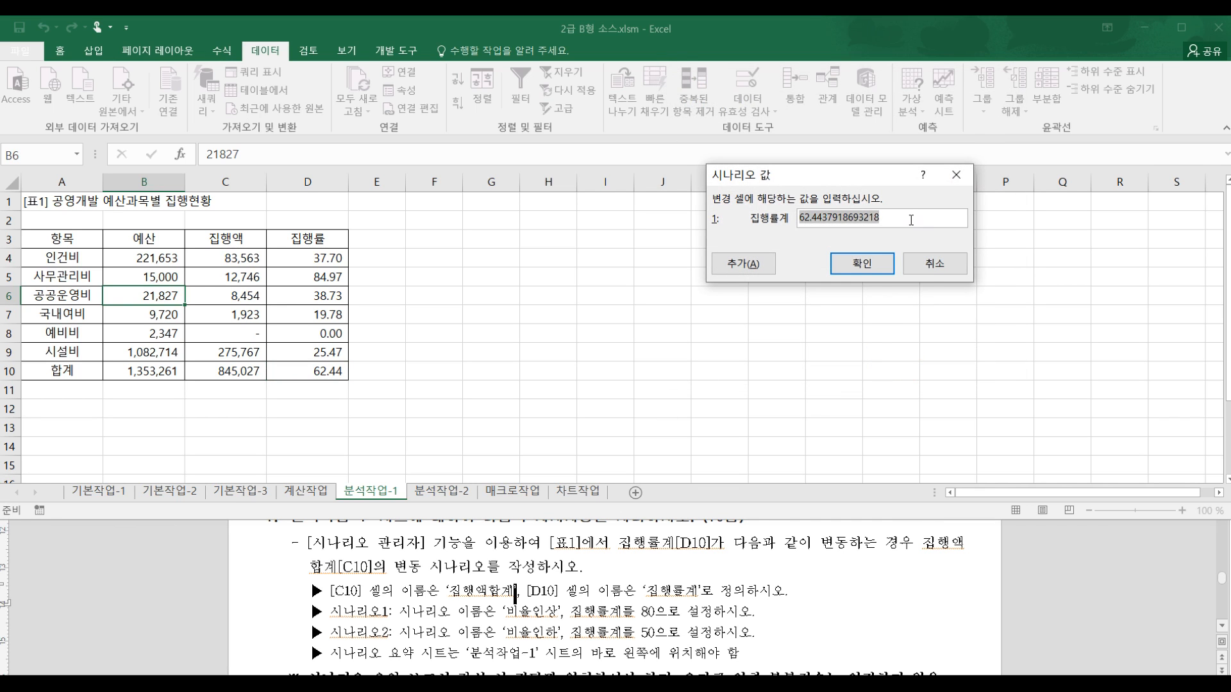
pyautogui.write('50')
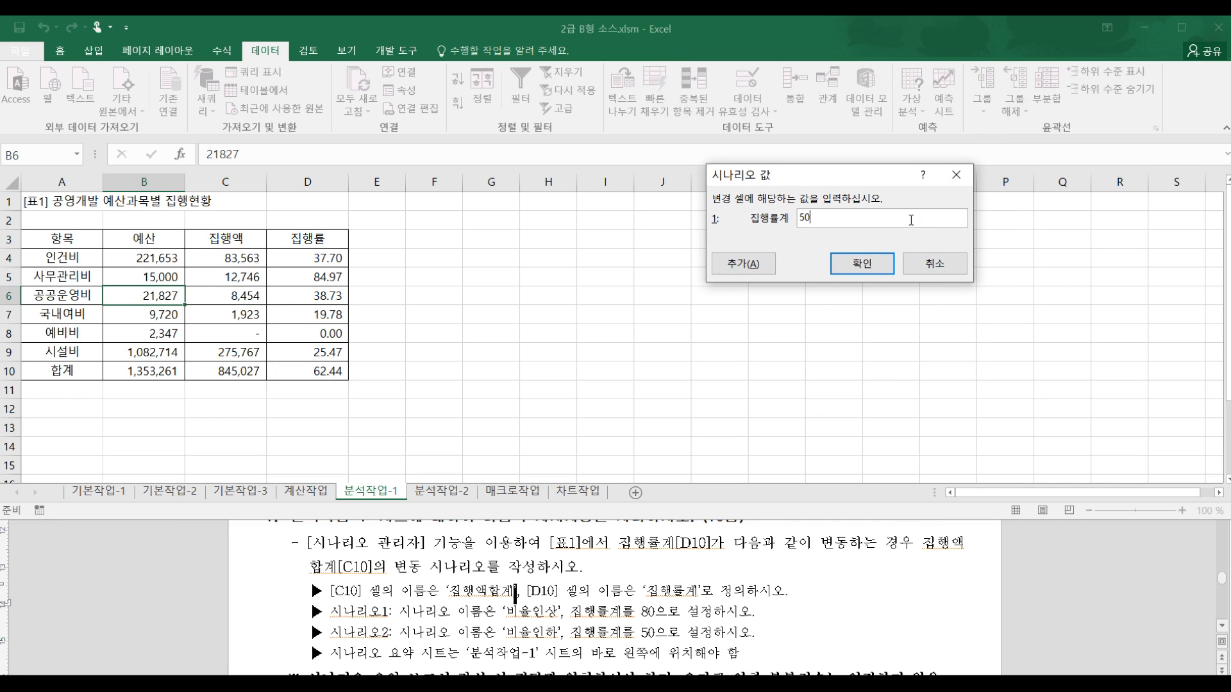
pyautogui.click(862, 264)
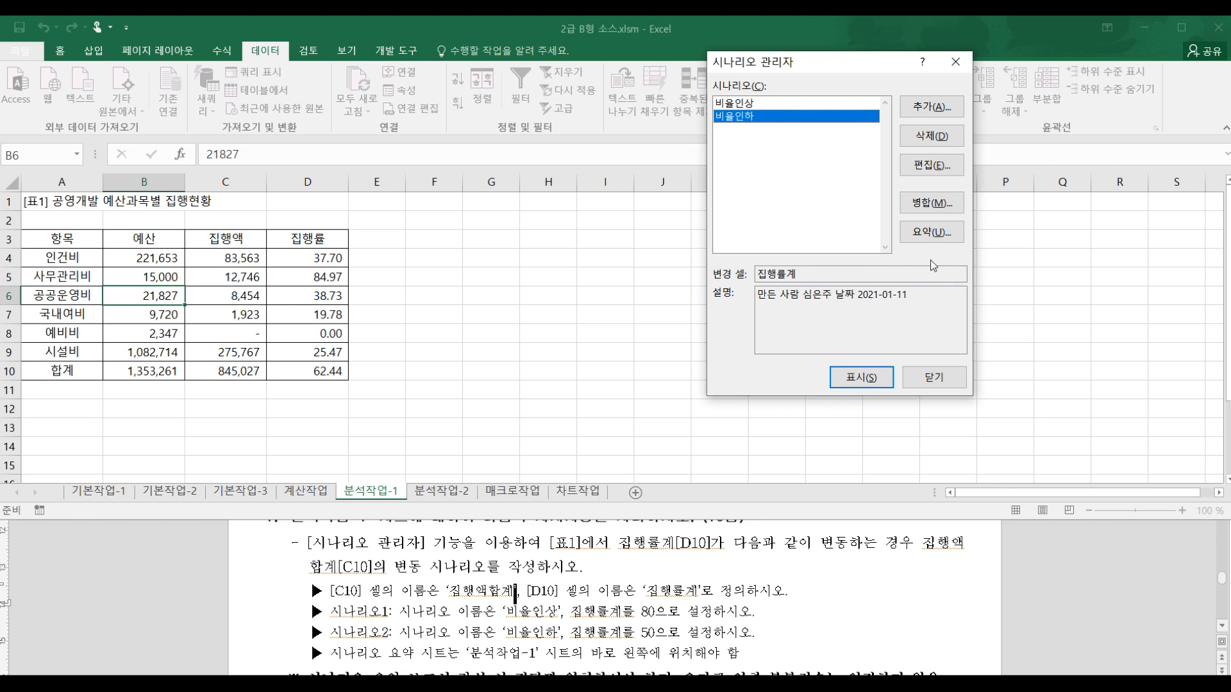
# Step: Generate a scenario summary report with result cell C10, checking the changing and result cells against the Hangul exam document
pyautogui.click(931, 234)
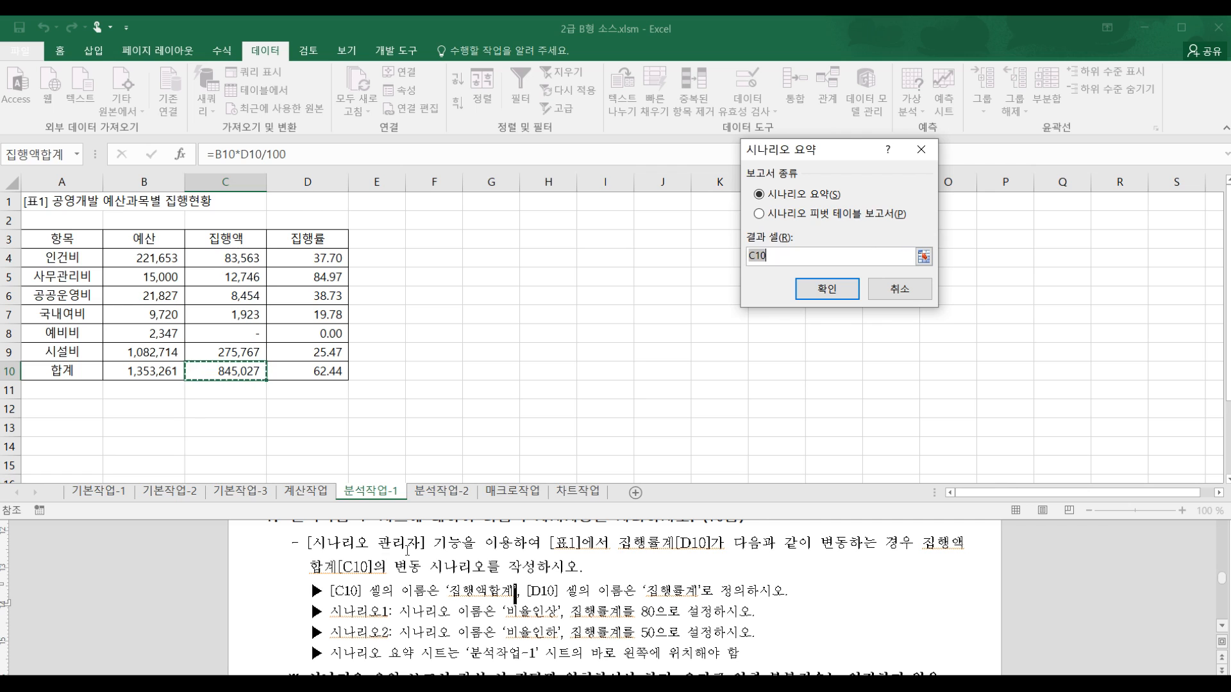
pyautogui.click(619, 543)
pyautogui.moveTo(619, 543); pyautogui.dragTo(912, 543)
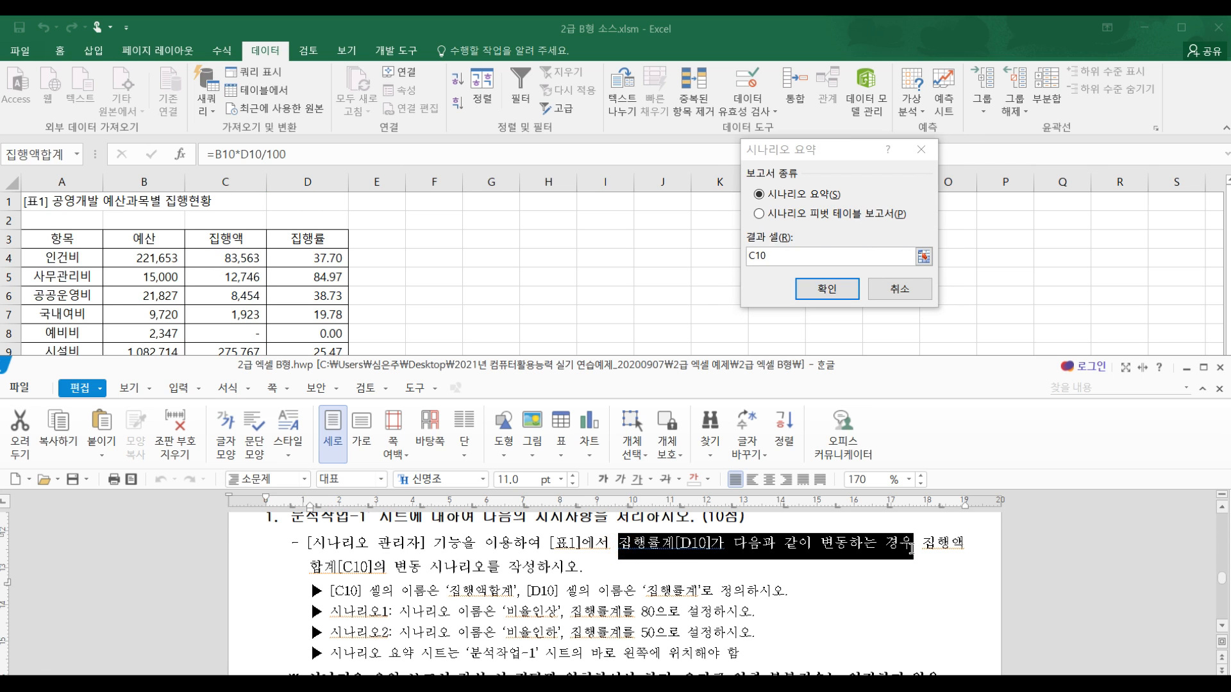
pyautogui.click(783, 543)
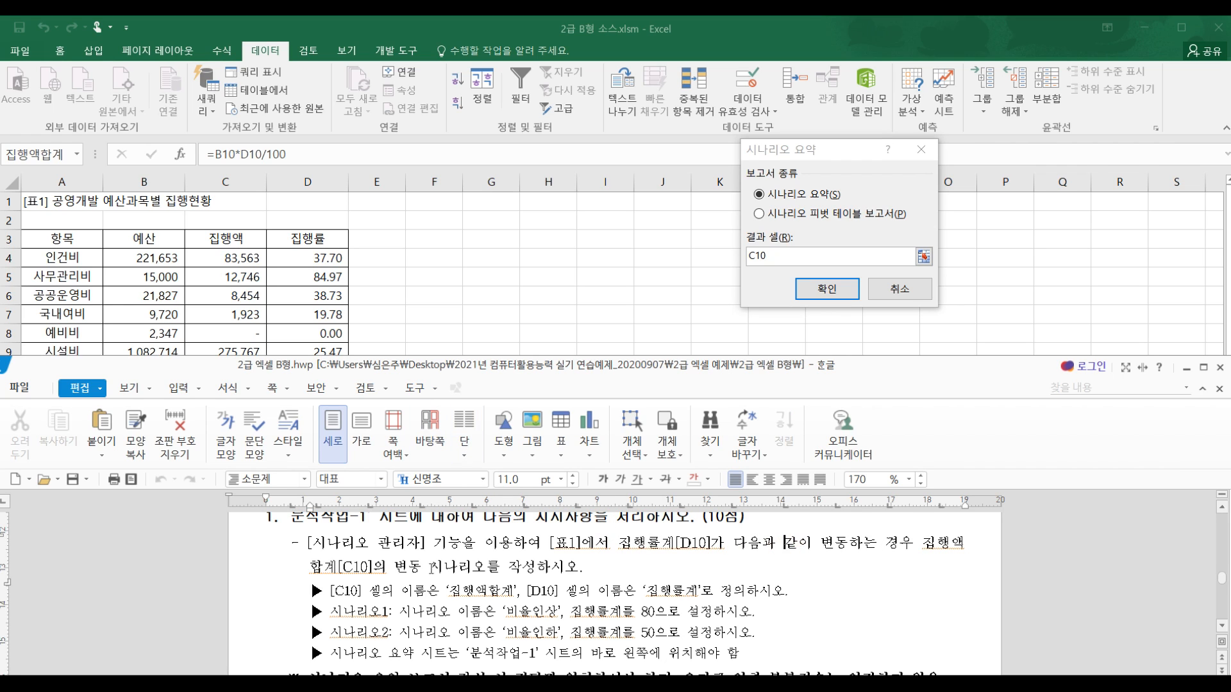
pyautogui.moveTo(343, 567); pyautogui.dragTo(372, 567)
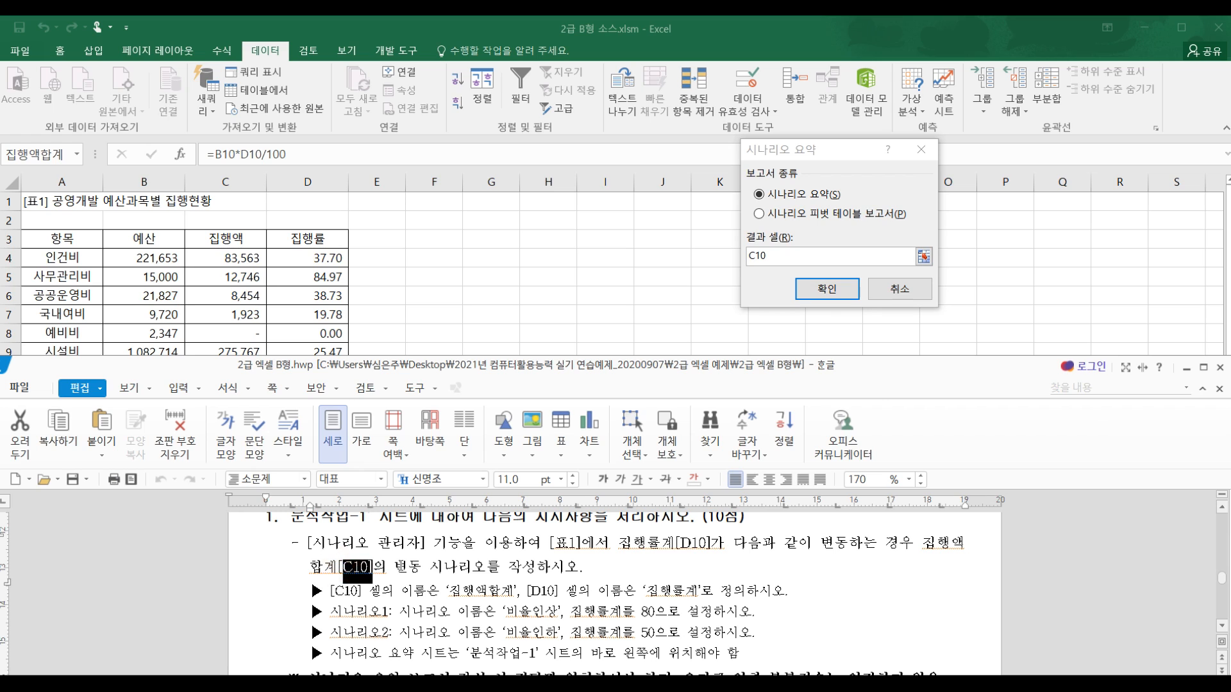
pyautogui.click(399, 565)
pyautogui.click(551, 580)
pyautogui.click(379, 574)
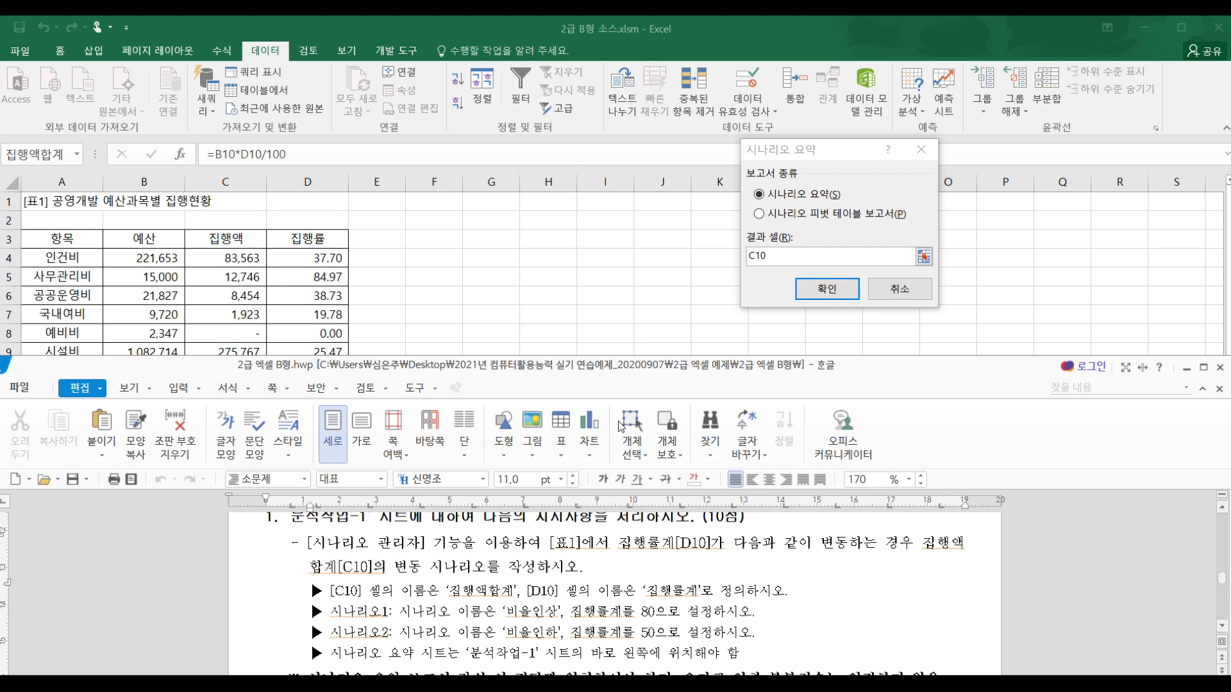
pyautogui.click(811, 158)
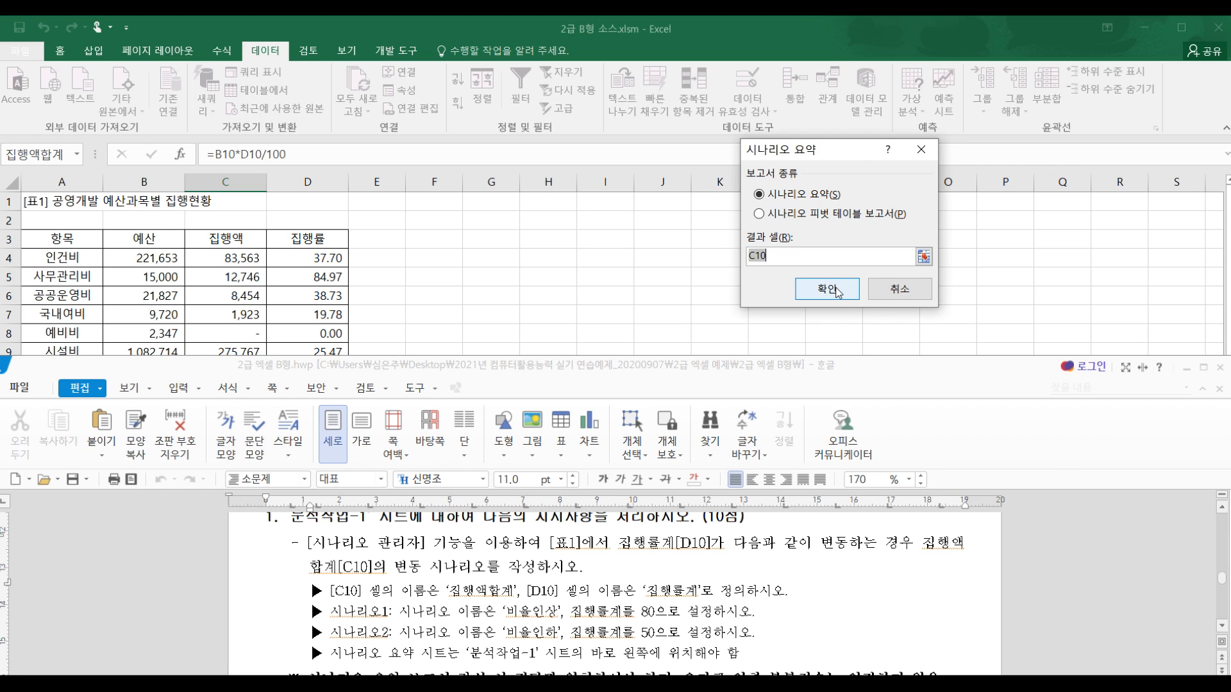
pyautogui.click(827, 289)
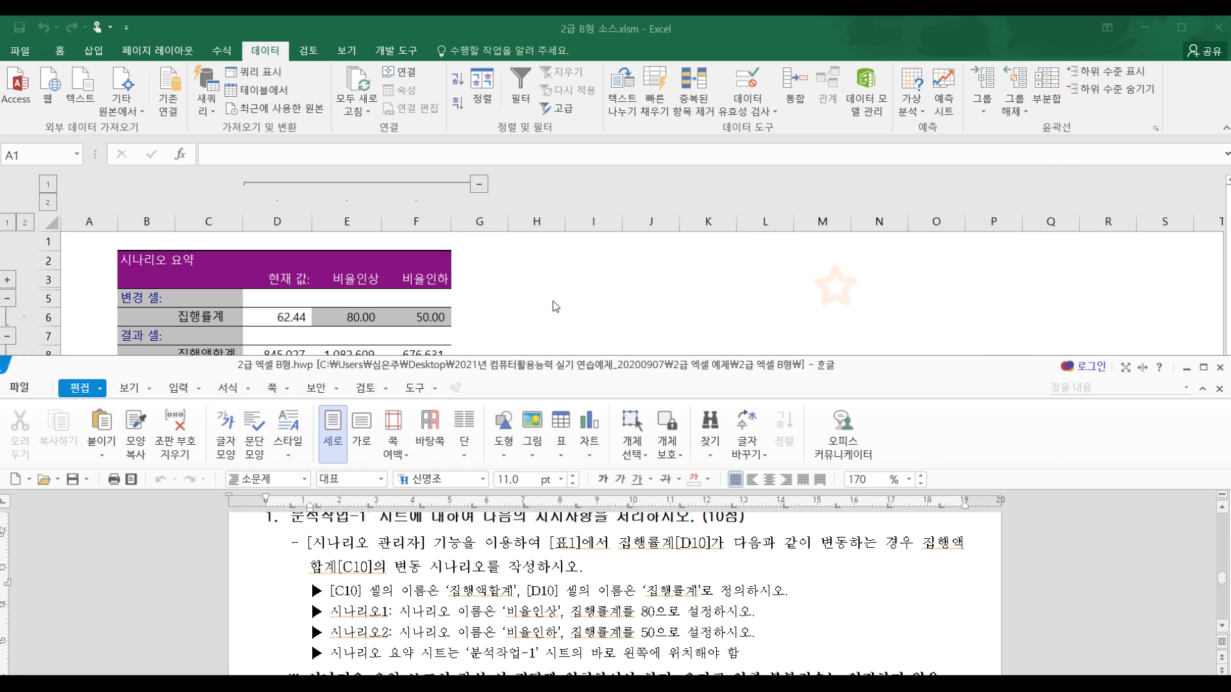
# Step: Compare the 시나리오 요약 sheet's position beside 분석작업-1 with the placement instruction in the Hangul exam document
pyautogui.click(513, 22)
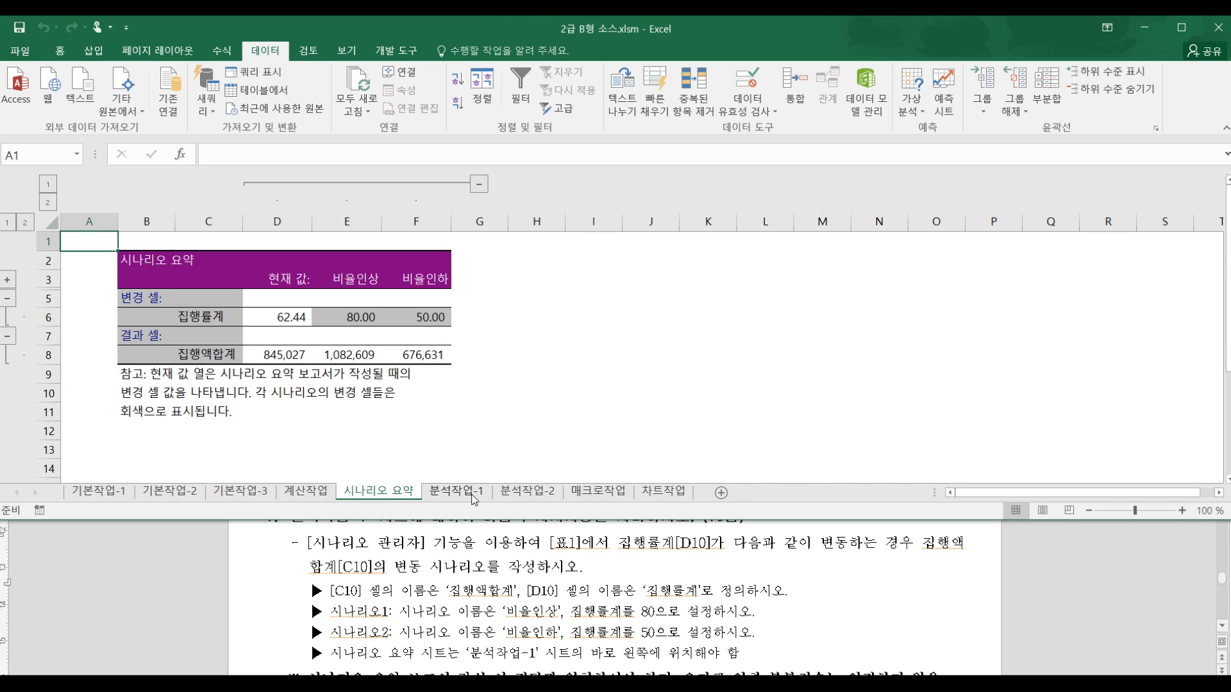
pyautogui.click(416, 644)
pyautogui.scroll(-1, 416, 643)
pyautogui.moveTo(460, 600); pyautogui.dragTo(739, 599)
pyautogui.click(737, 600)
pyautogui.click(488, 22)
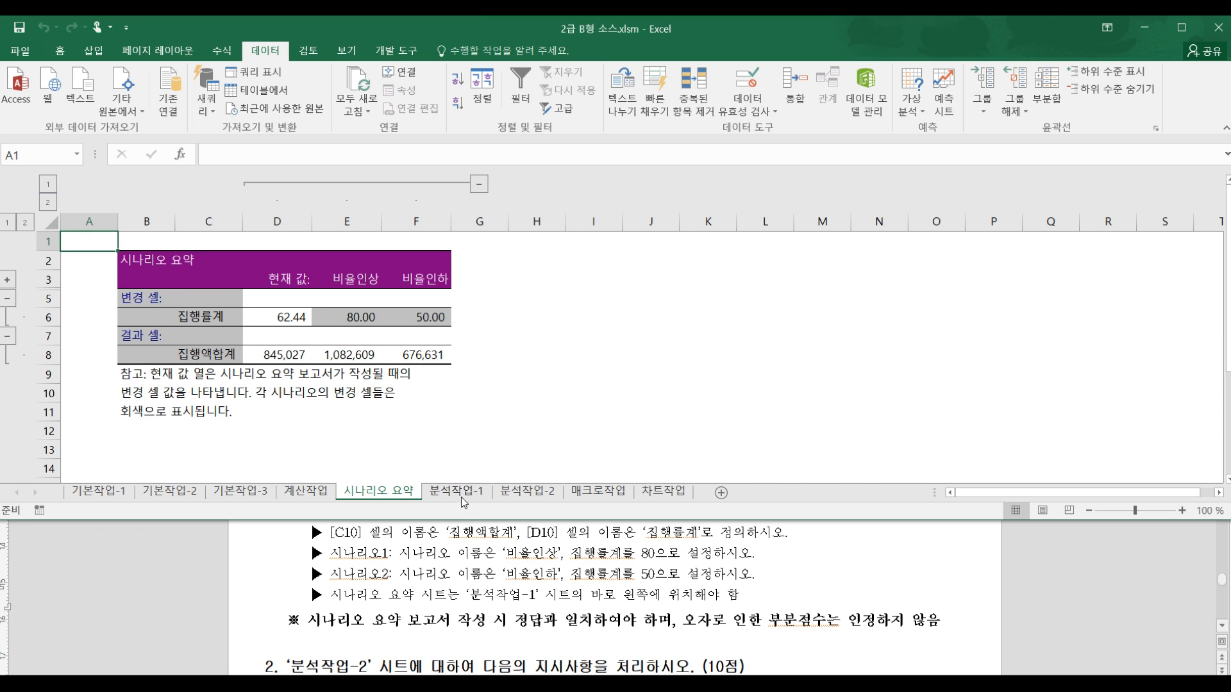
# Step: Bring up the 분석작업-2 instructions in the Hangul exam document and open the 분석작업-2 sheet in Excel
pyautogui.click(505, 576)
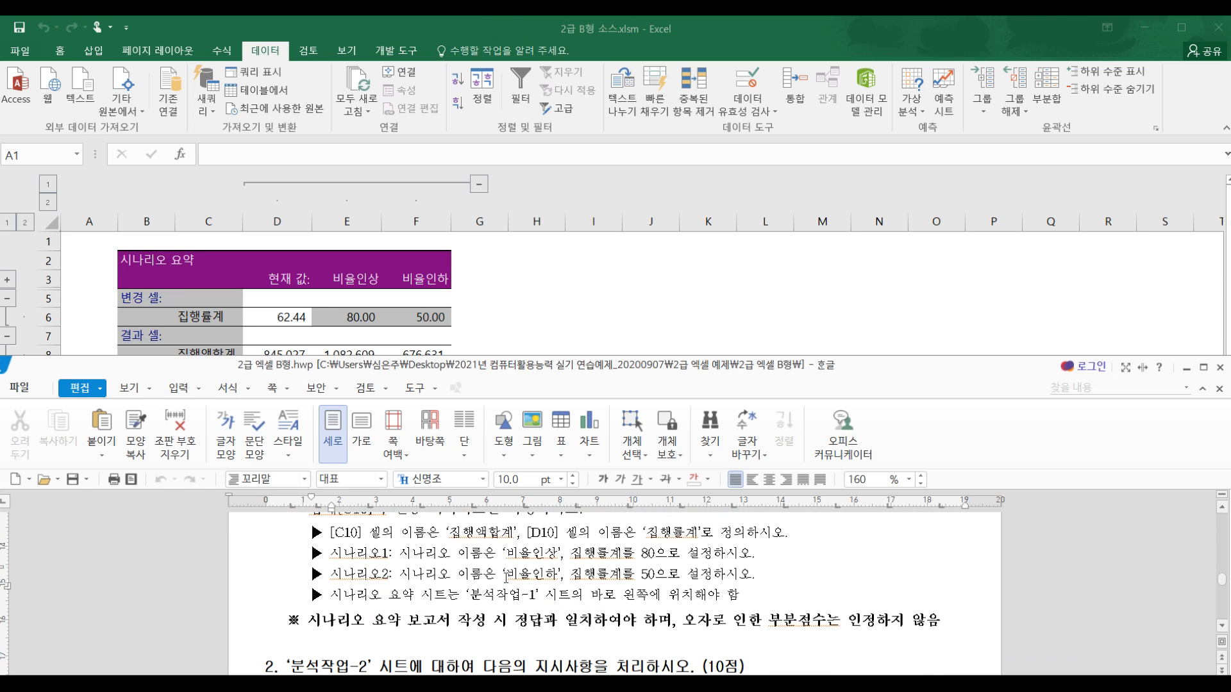
pyautogui.scroll(-1, 513, 576)
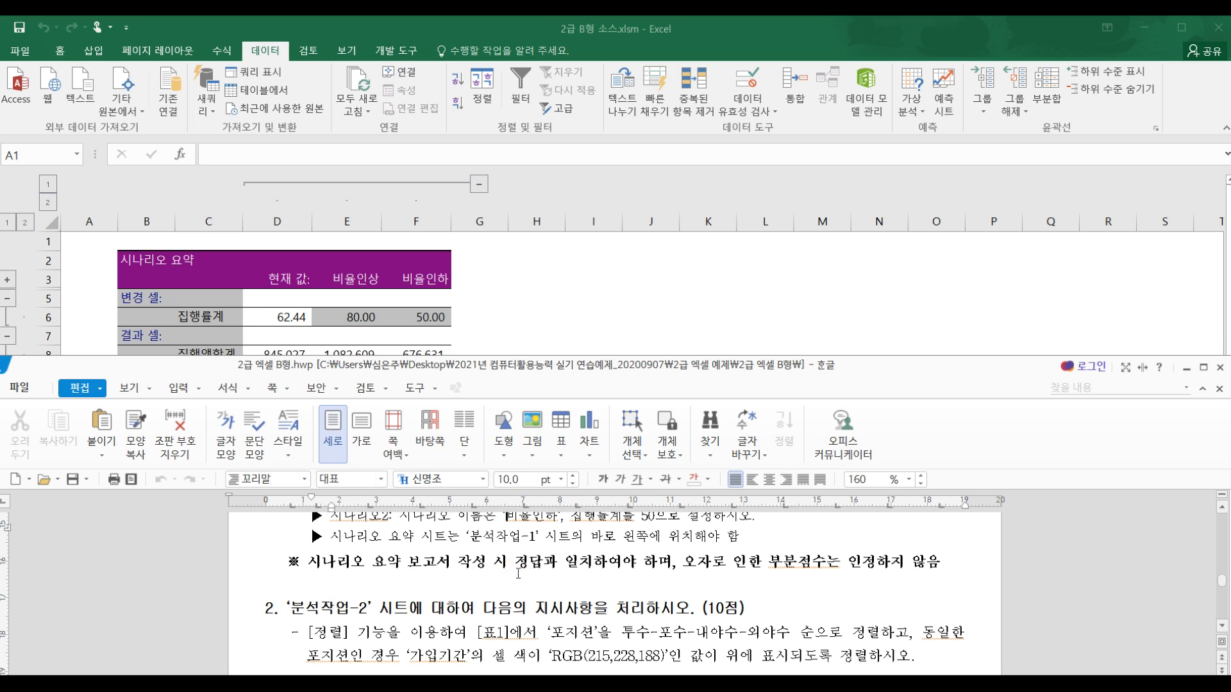
pyautogui.scroll(-1, 518, 572)
pyautogui.click(521, 276)
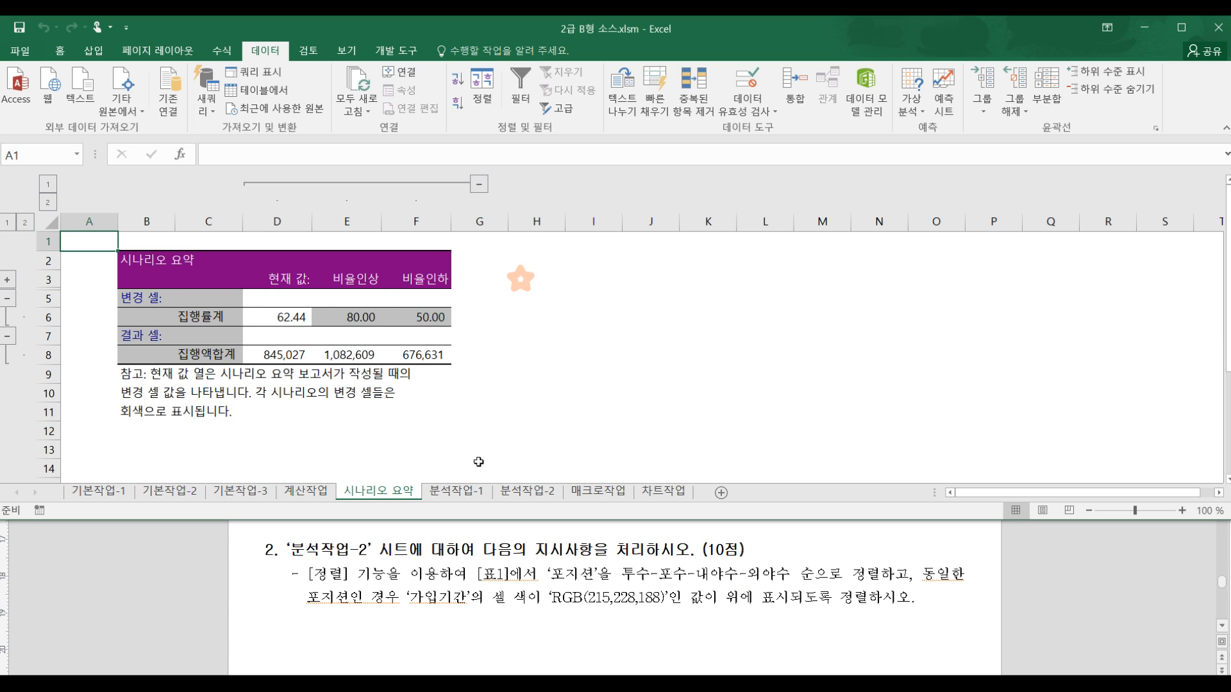
pyautogui.click(458, 491)
pyautogui.click(527, 491)
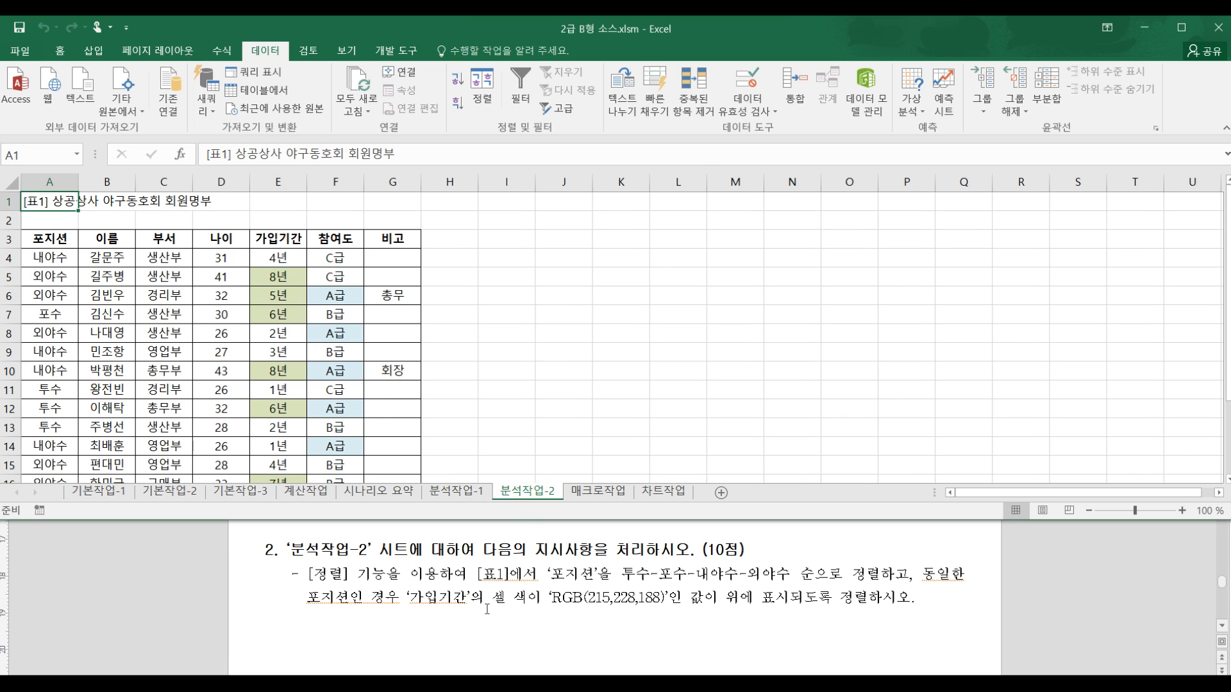
# Step: Review the 분석작업-2 sort instructions in the Hangul exam document, covering the 포지션 order and the 가입기간 cell colour, and return to Excel
pyautogui.click(321, 575)
pyautogui.moveTo(308, 575); pyautogui.dragTo(565, 575)
pyautogui.click(603, 575)
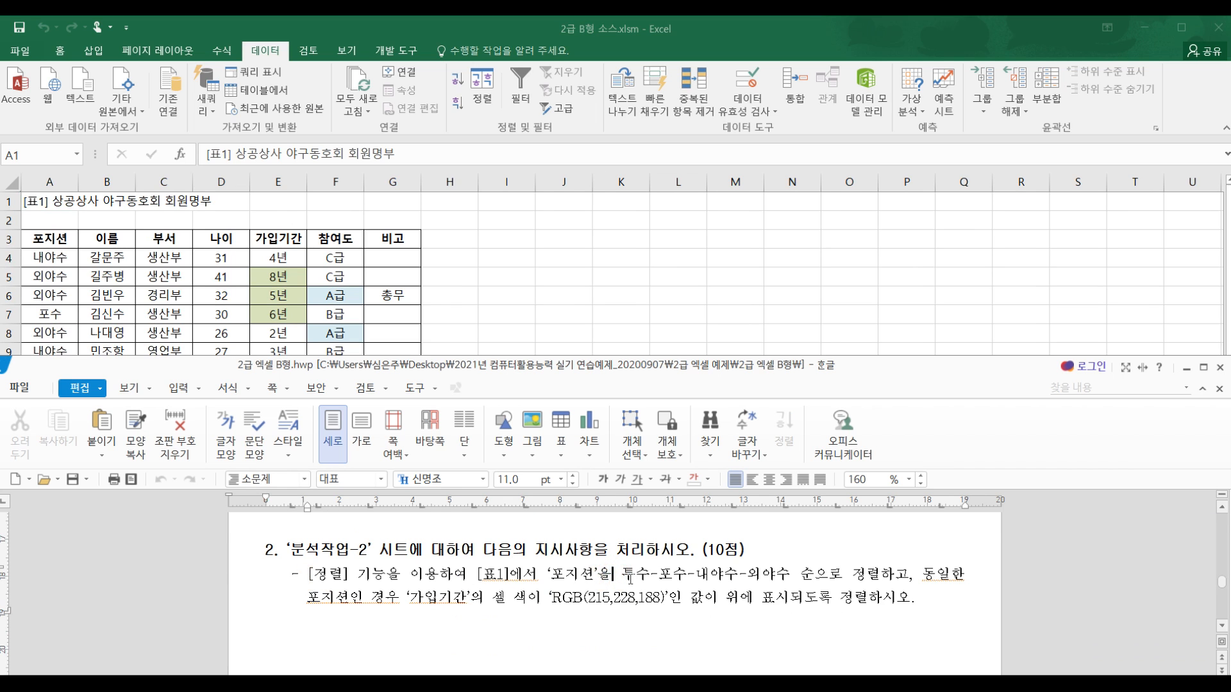
pyautogui.moveTo(491, 599); pyautogui.dragTo(795, 601)
pyautogui.click(795, 602)
pyautogui.scroll(-1, 795, 603)
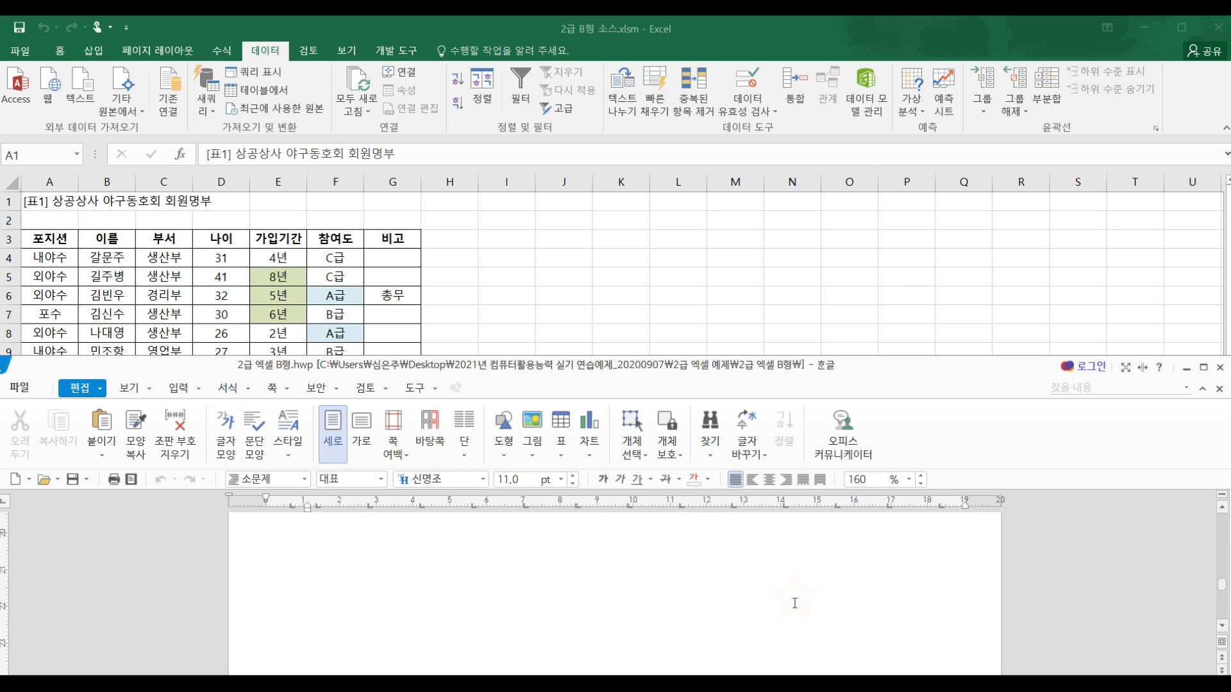
pyautogui.scroll(-2, 795, 603)
pyautogui.scroll(5, 705, 616)
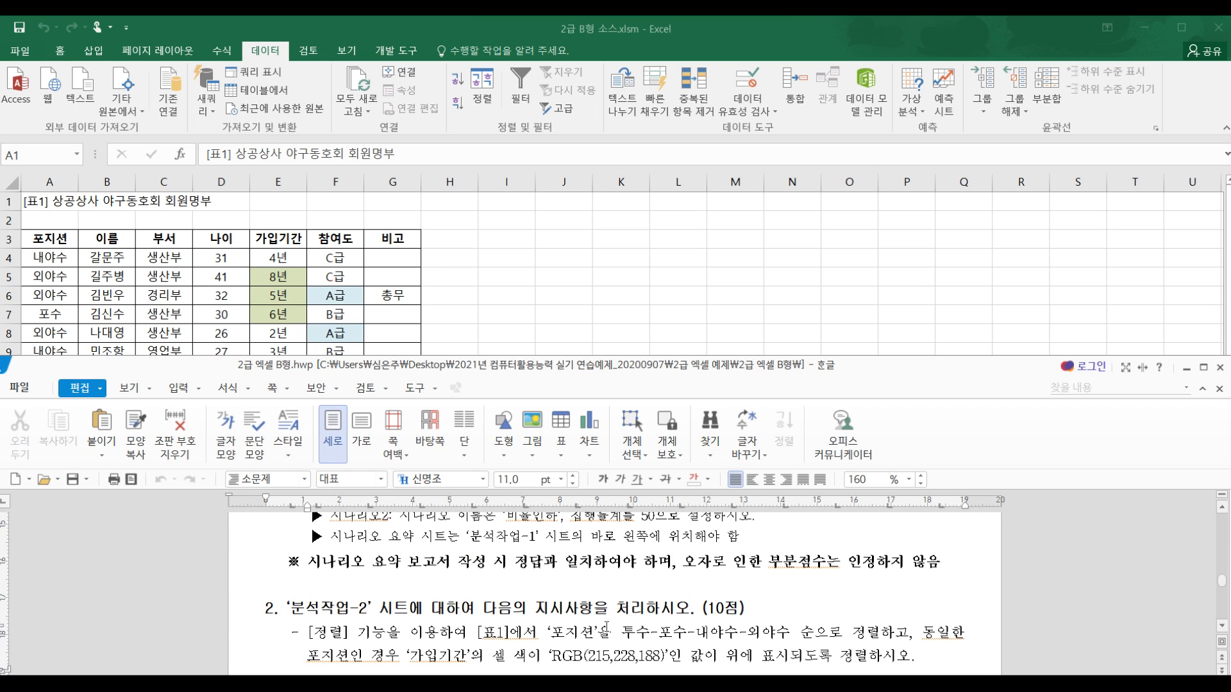
pyautogui.scroll(-1, 606, 628)
pyautogui.scroll(1, 482, 551)
pyautogui.click(474, 325)
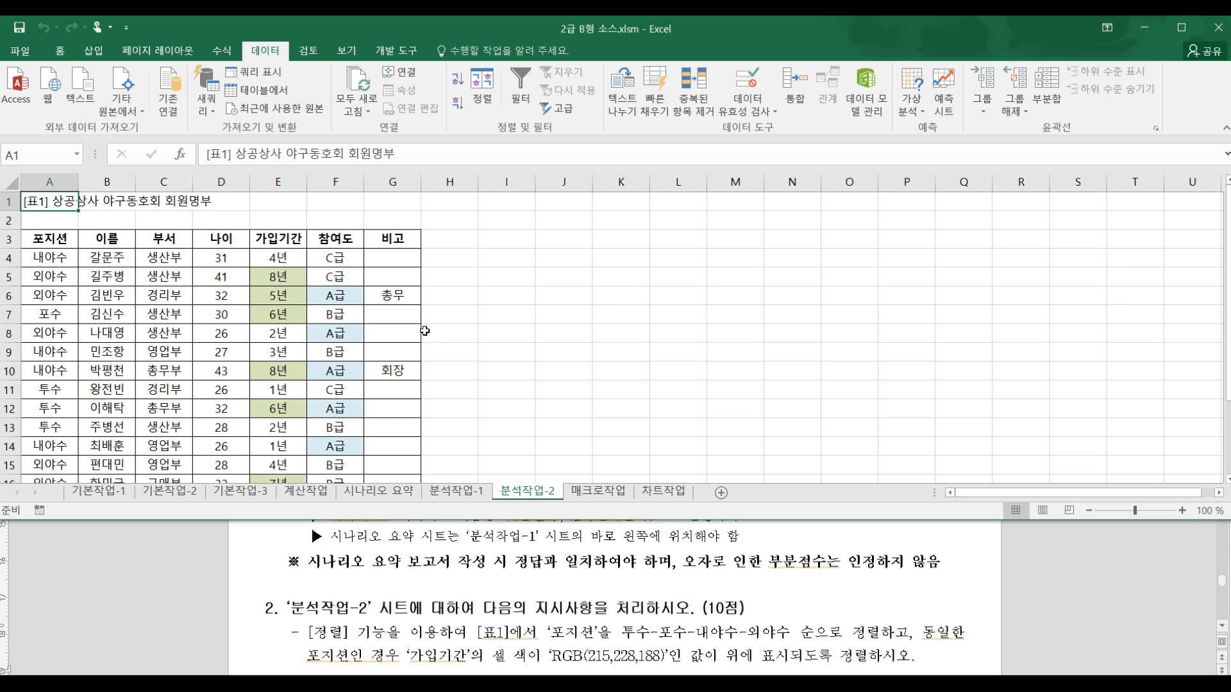
# Step: Start a Sort on the [표1] member list of 분석작업-2 with 포지션 as the first sort column
pyautogui.click(279, 283)
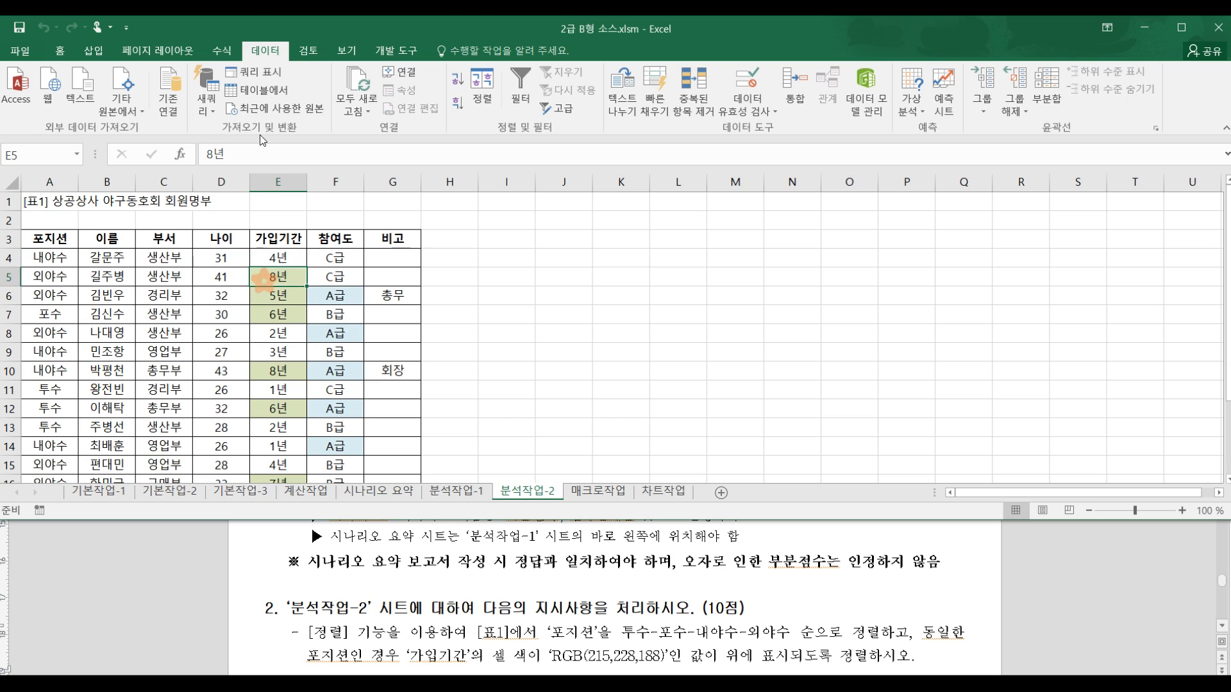
pyautogui.click(60, 240)
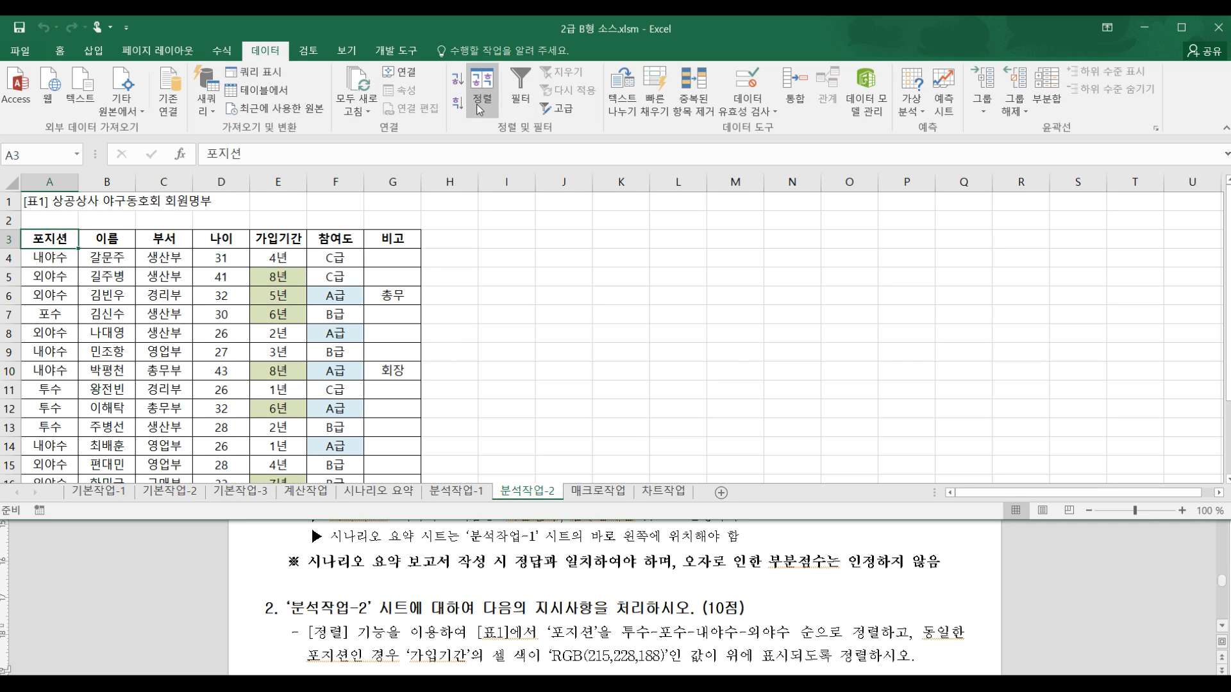
pyautogui.click(484, 82)
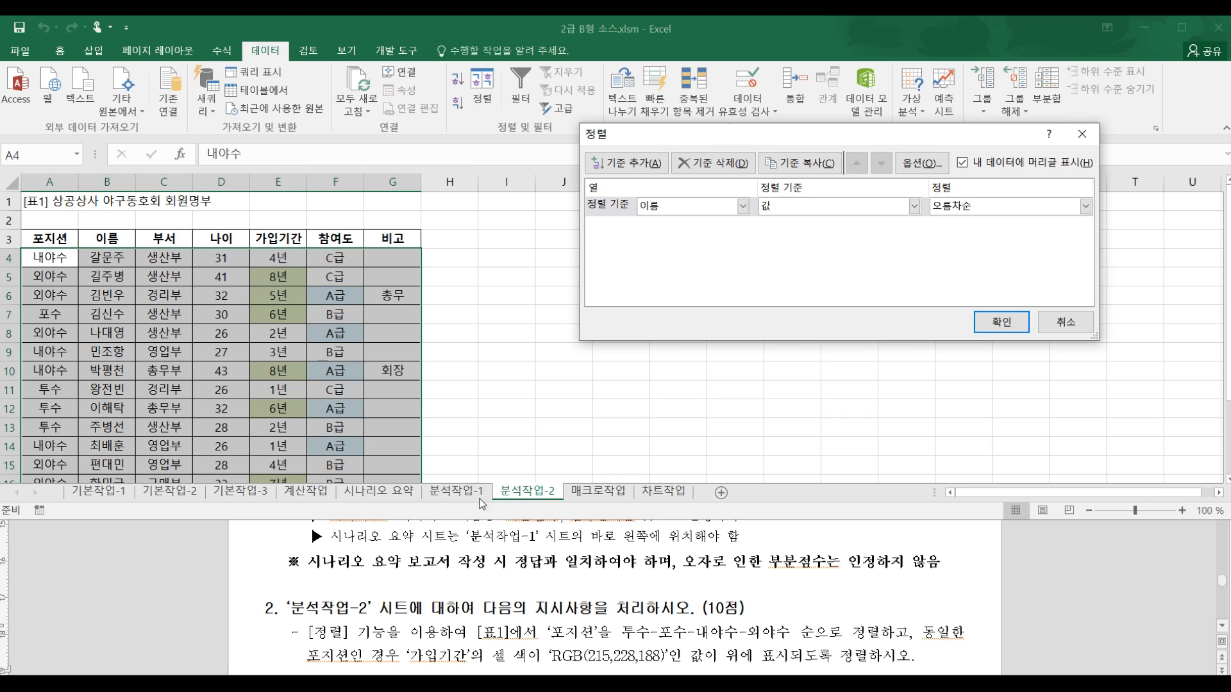
pyautogui.click(952, 207)
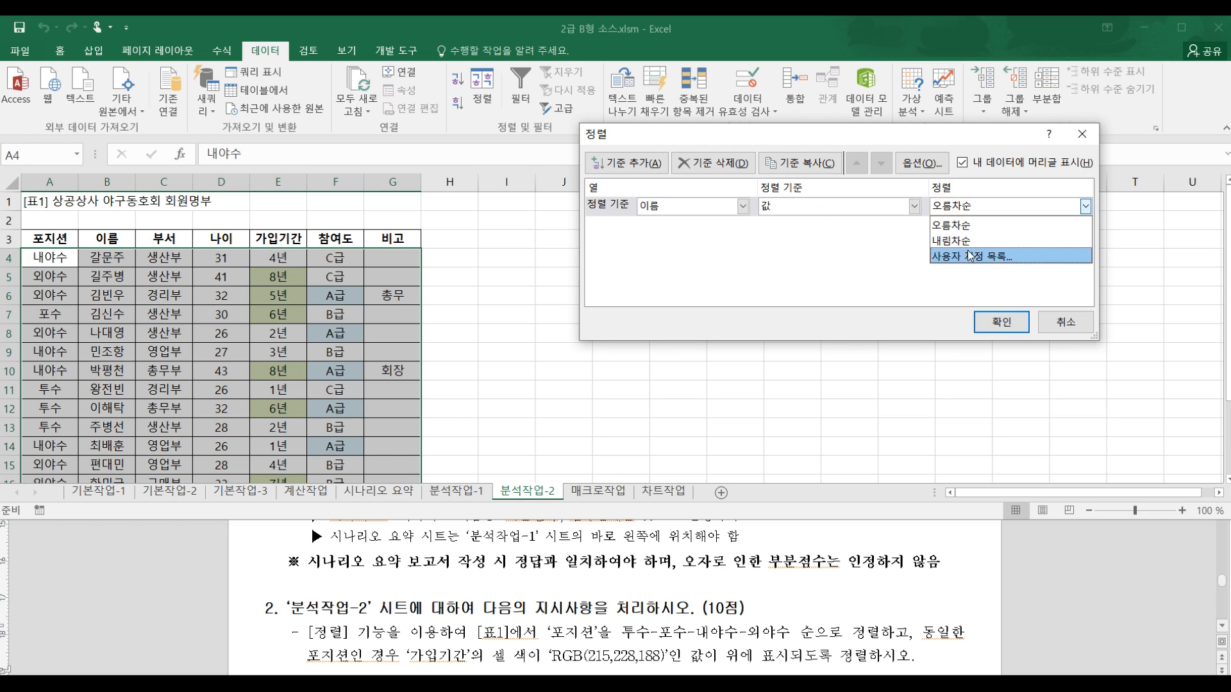
pyautogui.click(758, 249)
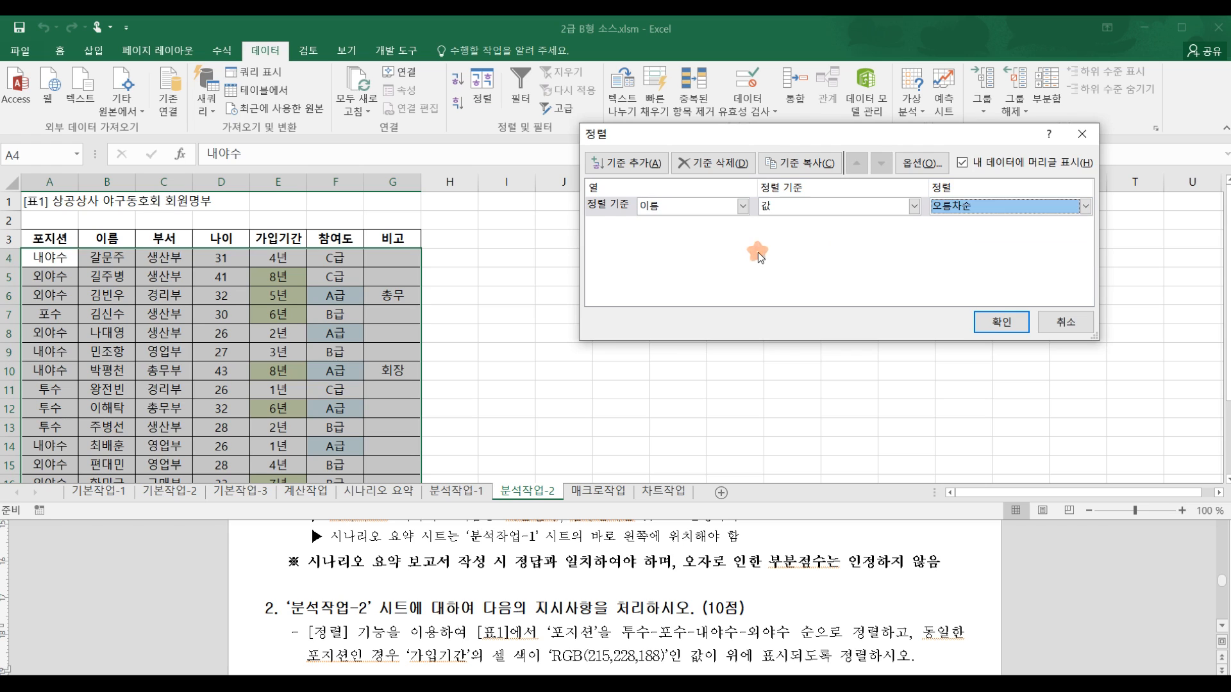
pyautogui.click(743, 207)
pyautogui.click(712, 226)
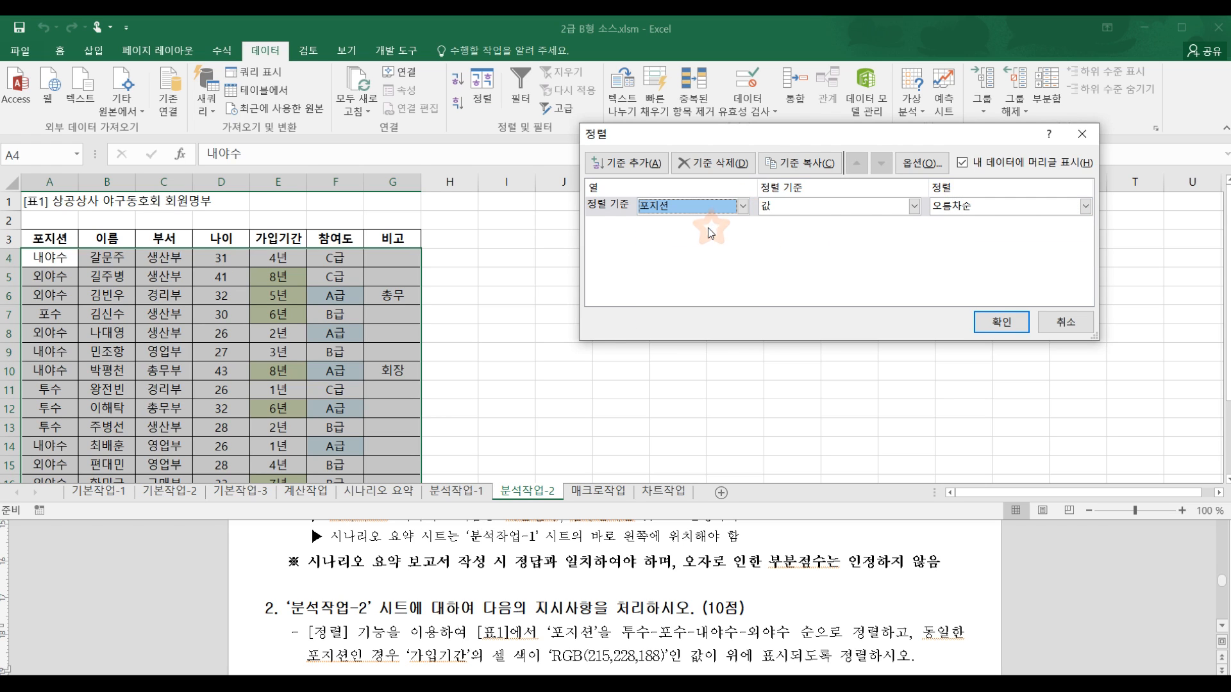
# Step: Choose a custom list as the 포지션 sort order and check the existing 투수, 포수, 내야수, 외야수 list
pyautogui.click(975, 208)
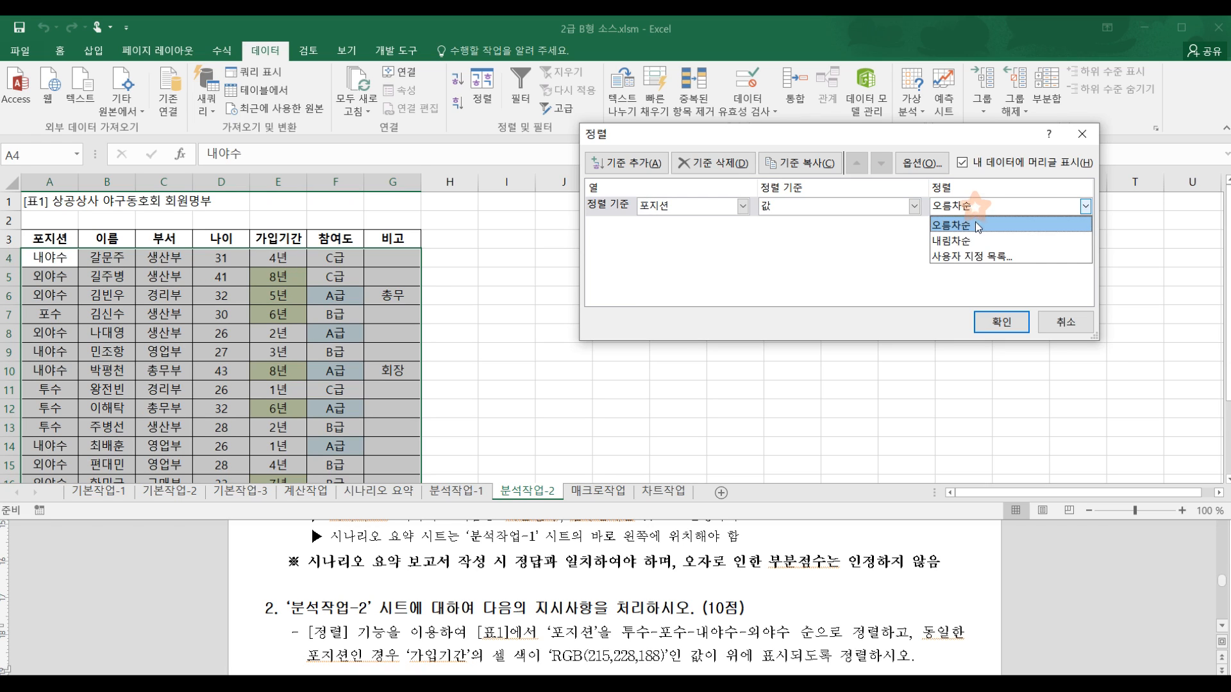
pyautogui.click(971, 256)
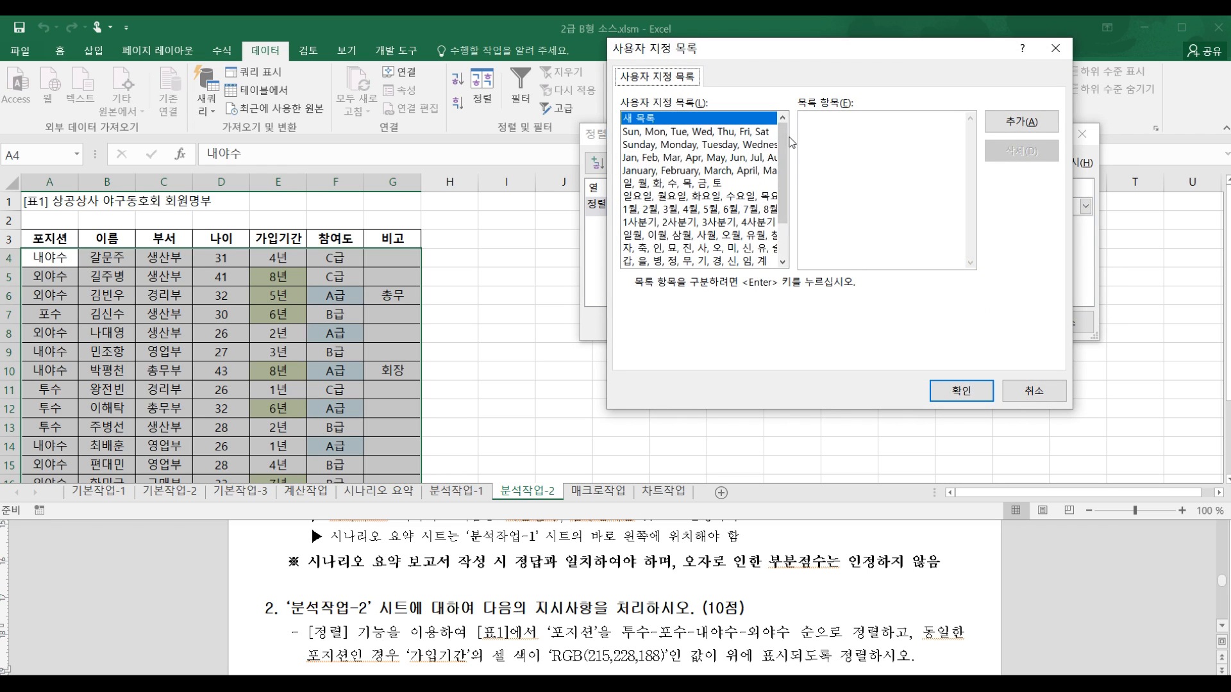
pyautogui.moveTo(782, 135); pyautogui.dragTo(778, 216)
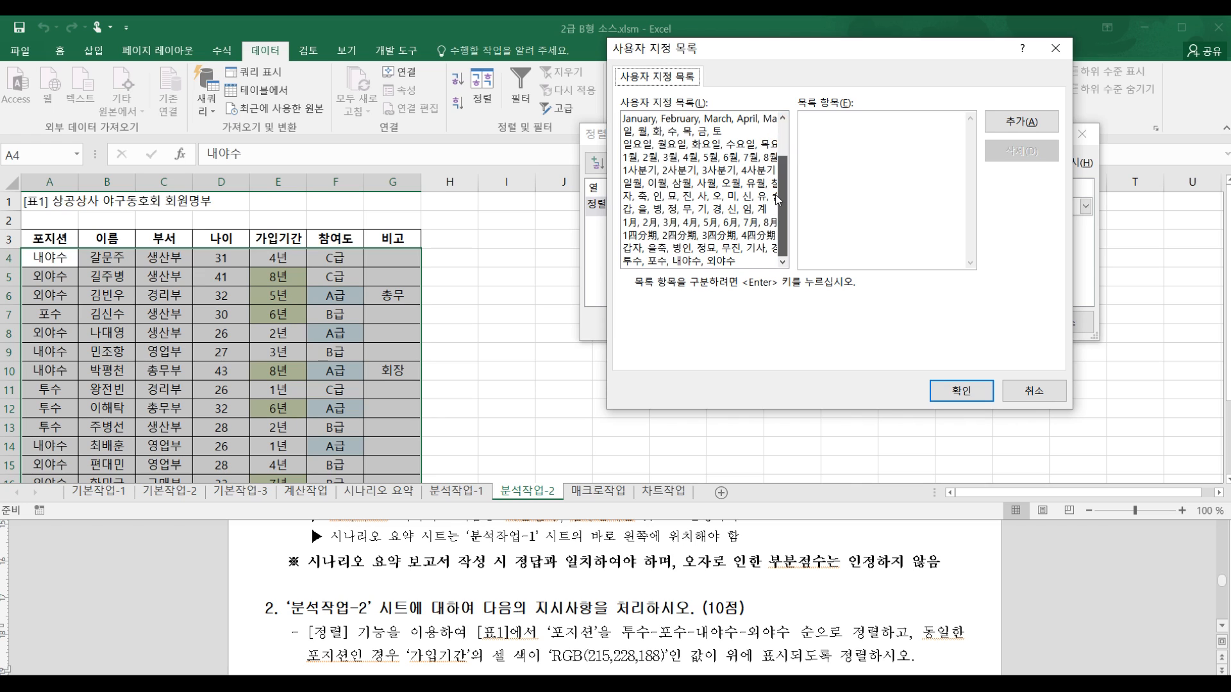
pyautogui.click(693, 261)
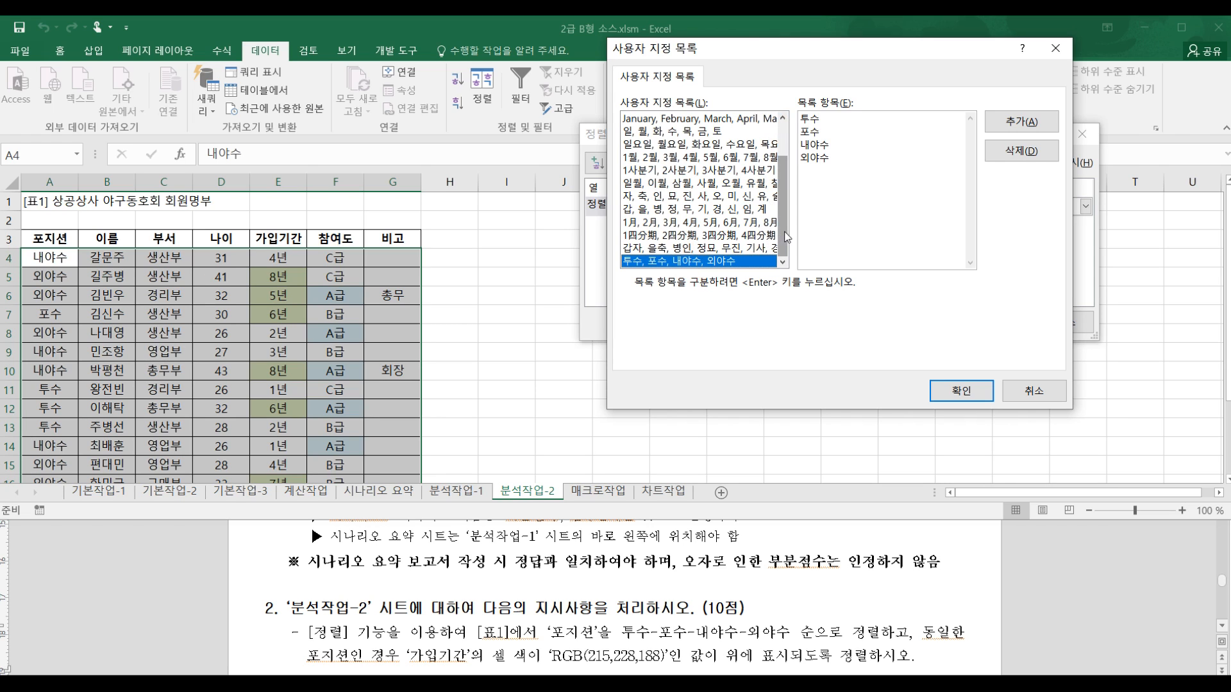
pyautogui.moveTo(786, 235); pyautogui.dragTo(784, 204)
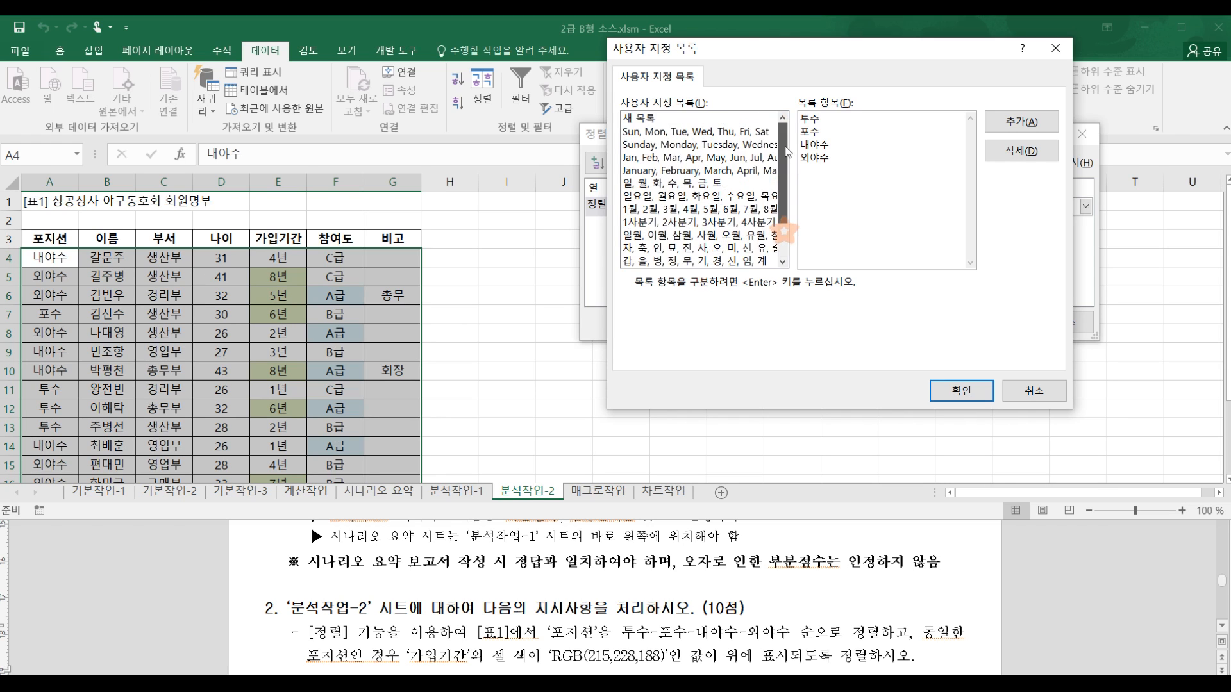
# Step: Add a new custom list with the entries 투수, 포수, 내야수, 외야수
pyautogui.click(673, 119)
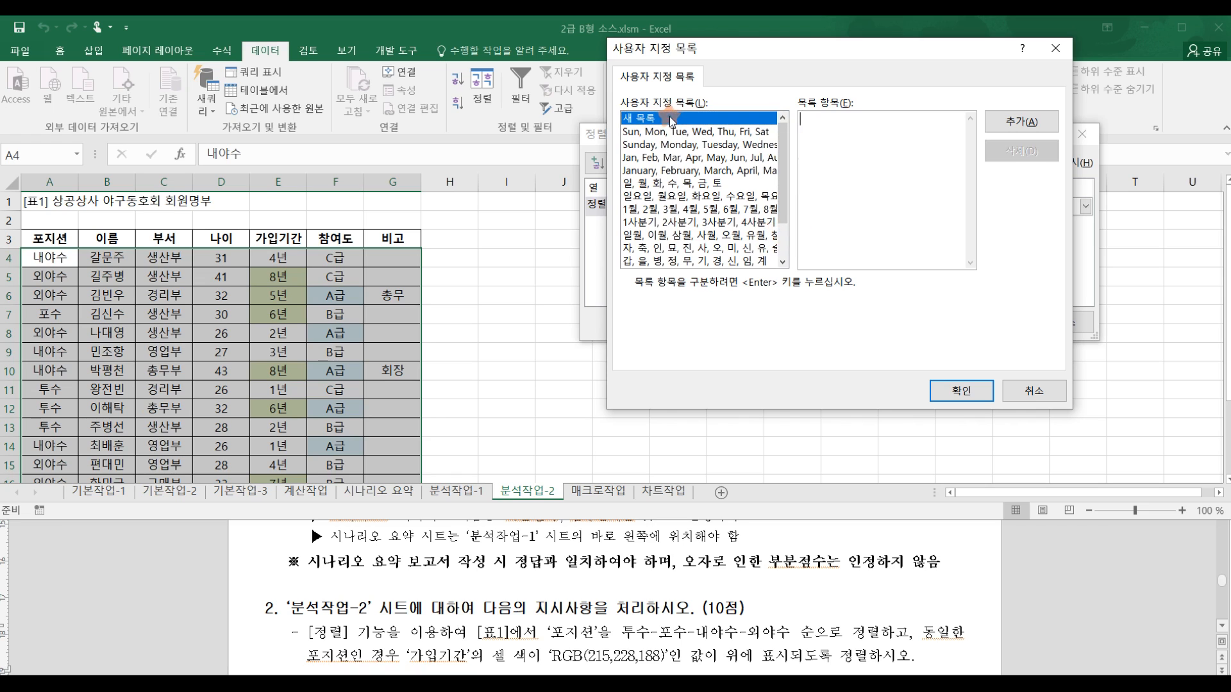
pyautogui.click(834, 133)
pyautogui.write('투수,')
pyautogui.write('포수,')
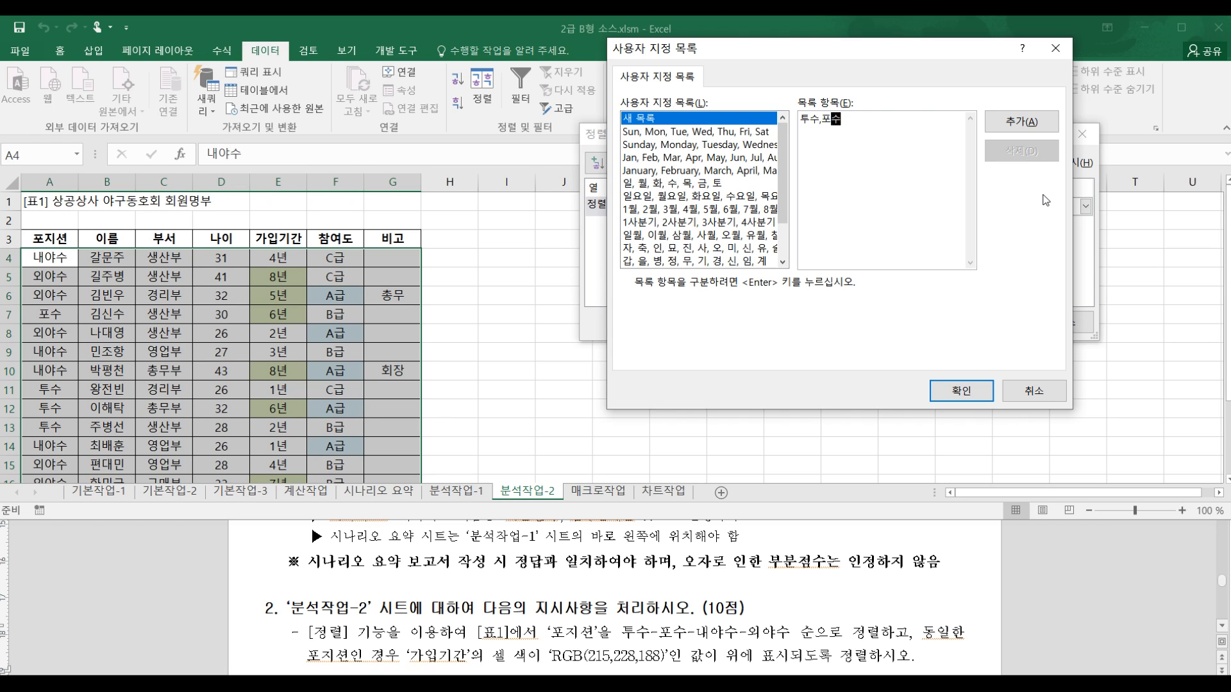
pyautogui.write('내야수,외야수')
pyautogui.click(1024, 125)
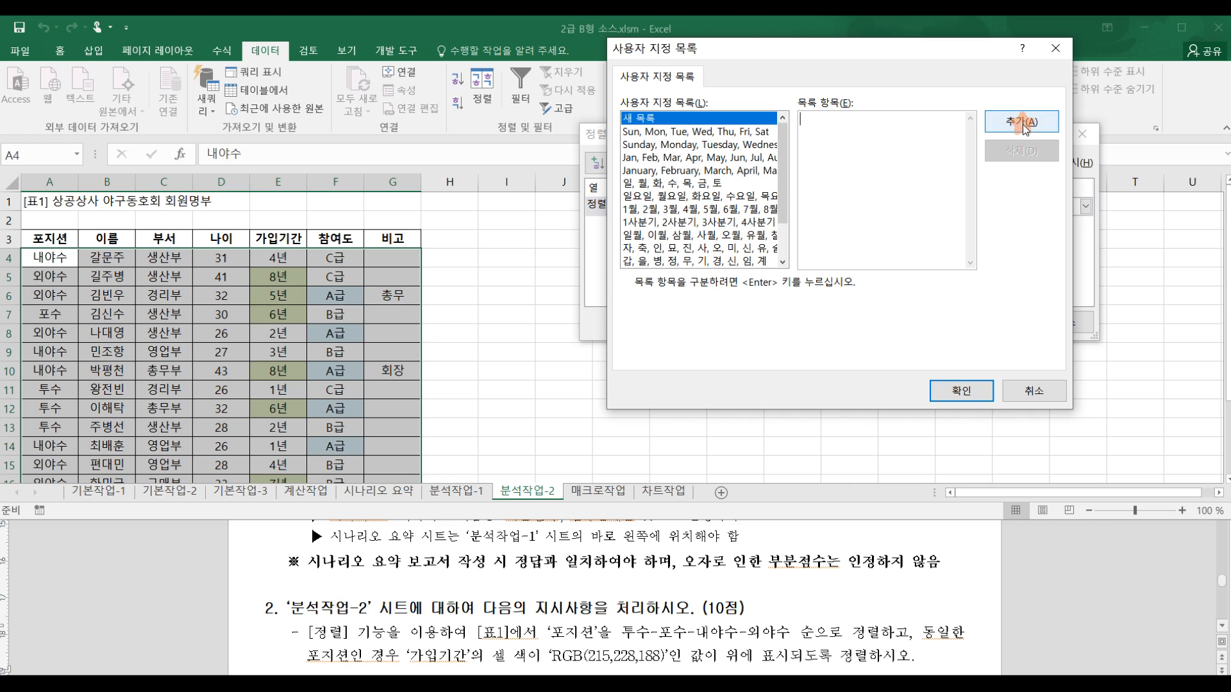
# Step: Use the 투수, 포수, 내야수, 외야수 list as the 포지션 order, apply the sort and check the 포지션 column
pyautogui.scroll(-2, 760, 178)
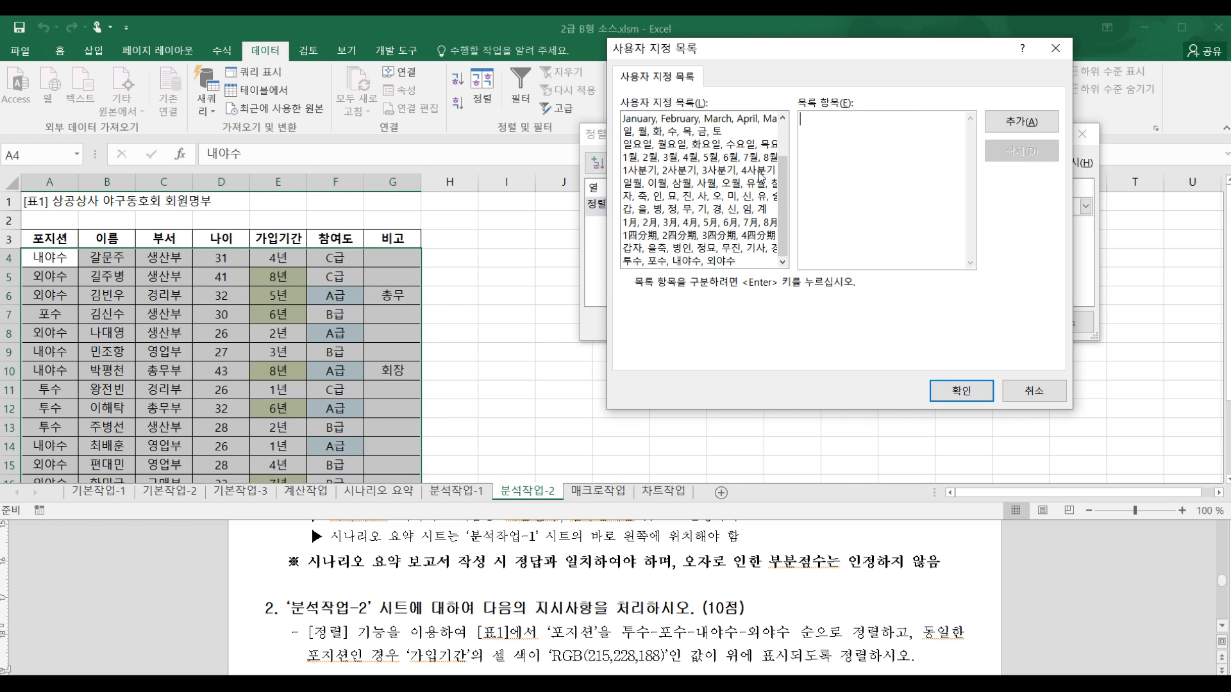
pyautogui.click(700, 263)
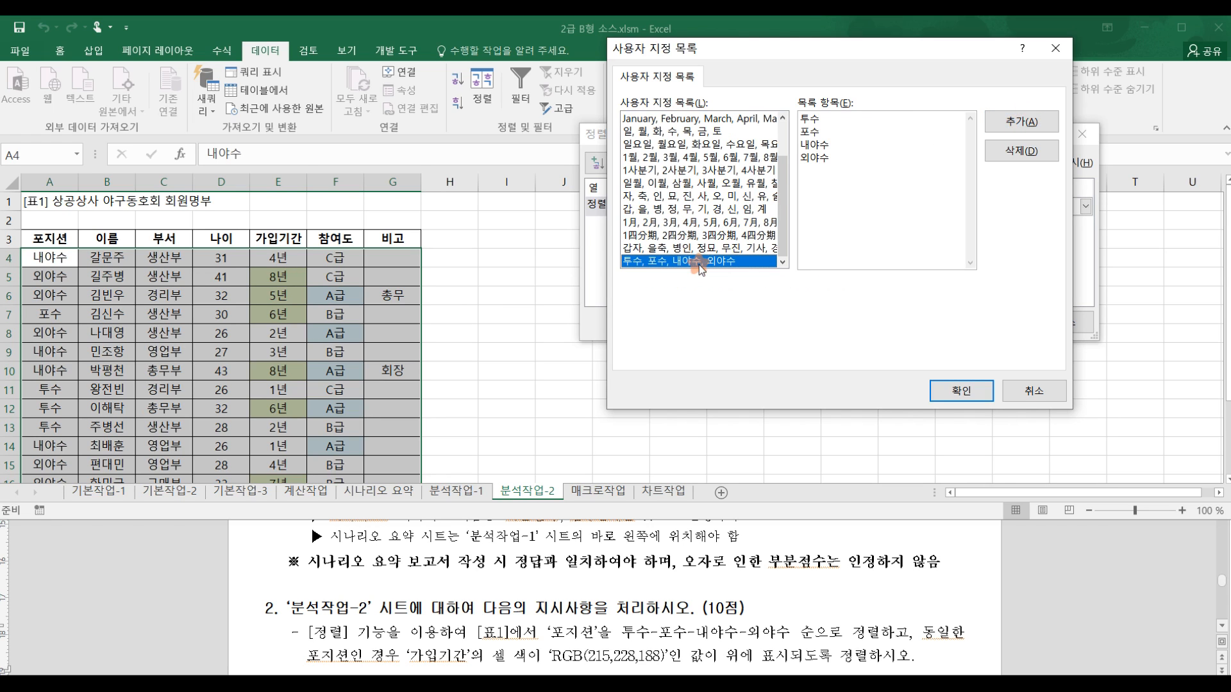
pyautogui.click(954, 391)
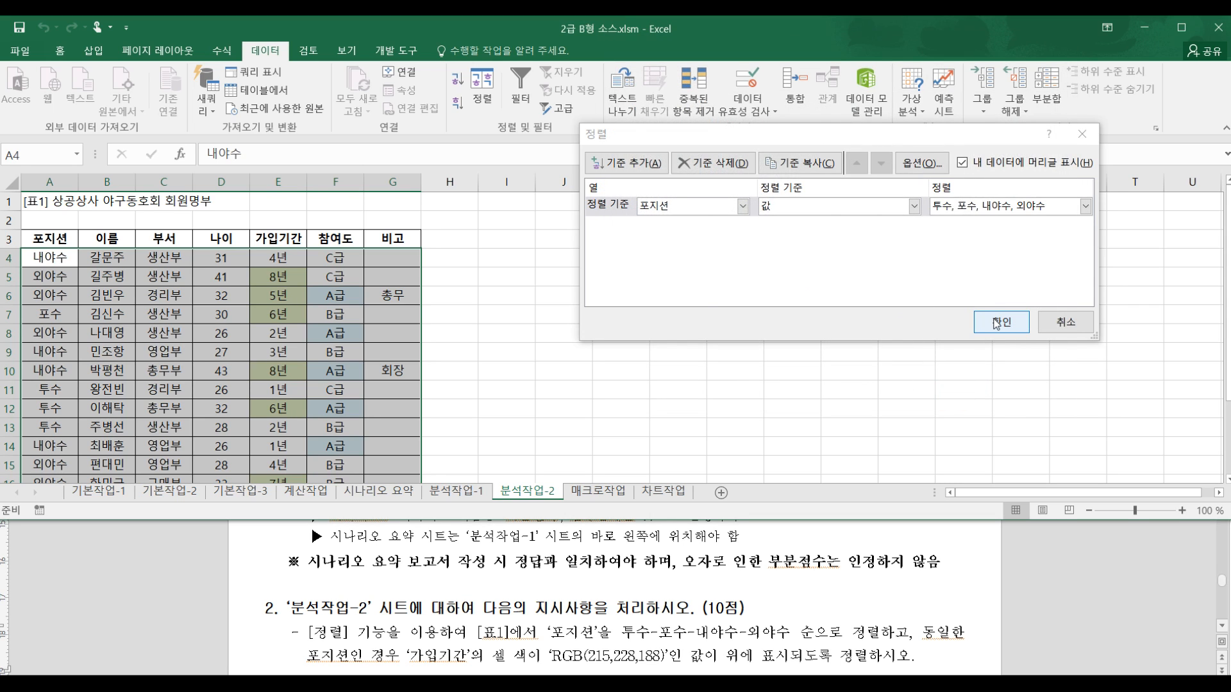
pyautogui.click(997, 322)
pyautogui.click(54, 262)
pyautogui.click(55, 328)
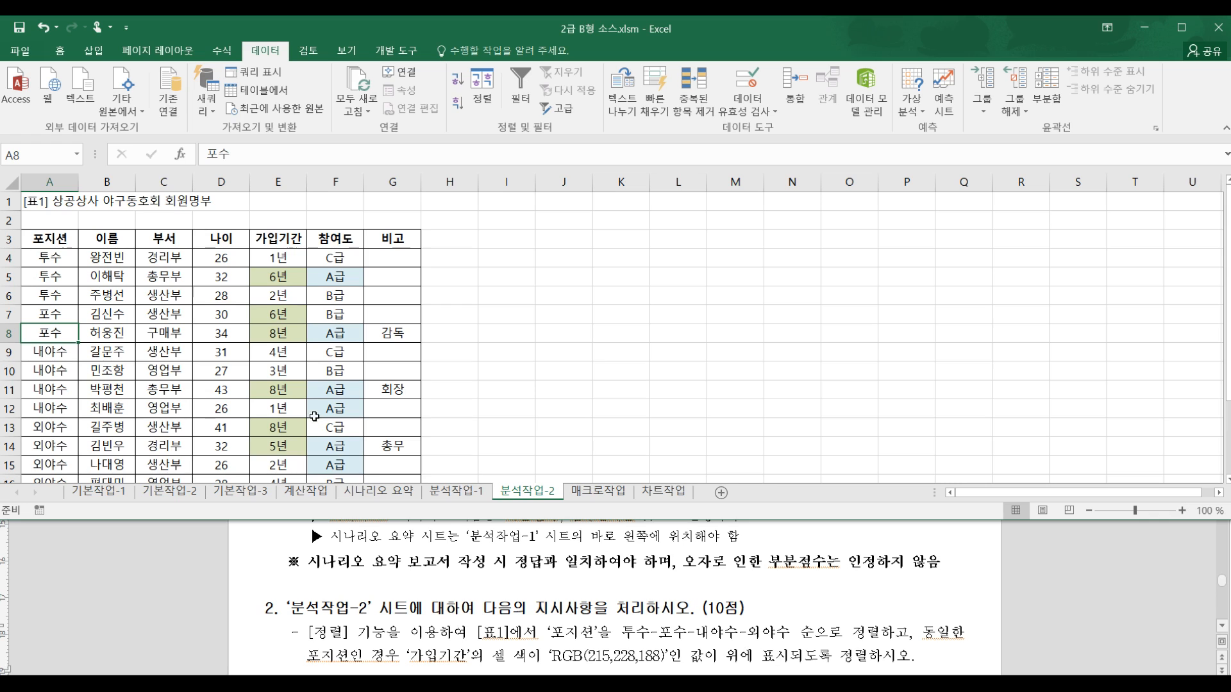
# Step: Reopen Sort on the member list and add a second level that sorts 가입기간 by 셀 색
pyautogui.click(68, 309)
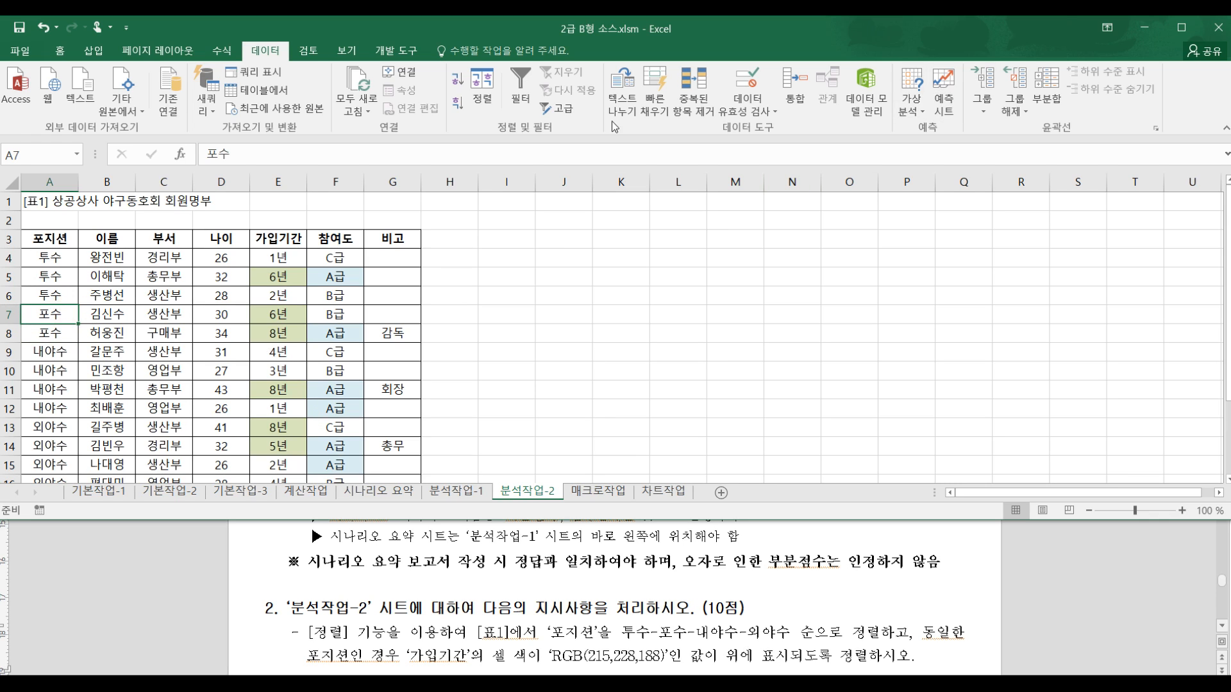
pyautogui.click(485, 93)
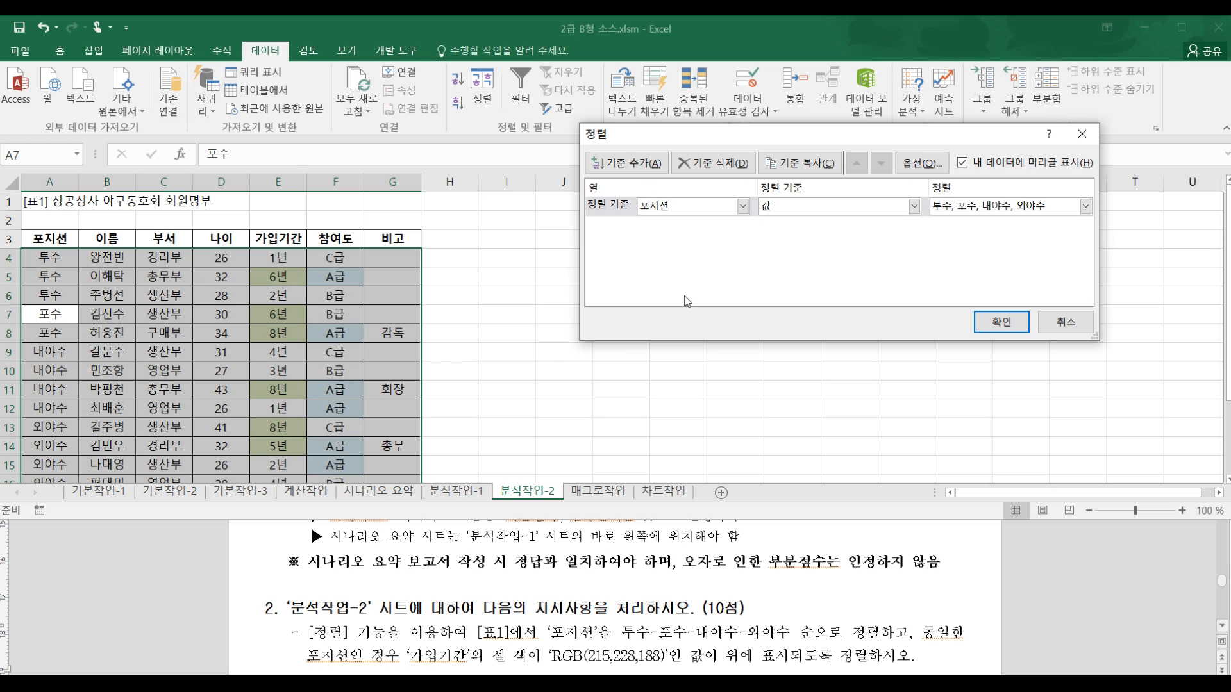
pyautogui.click(630, 168)
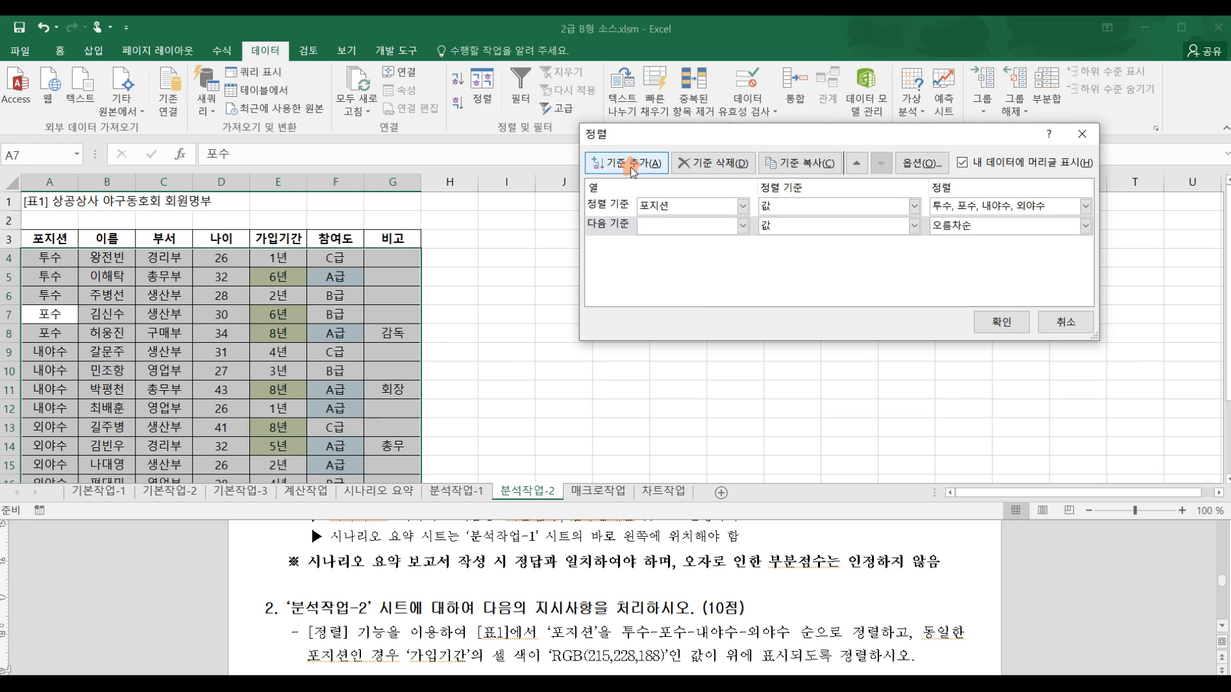
pyautogui.click(698, 228)
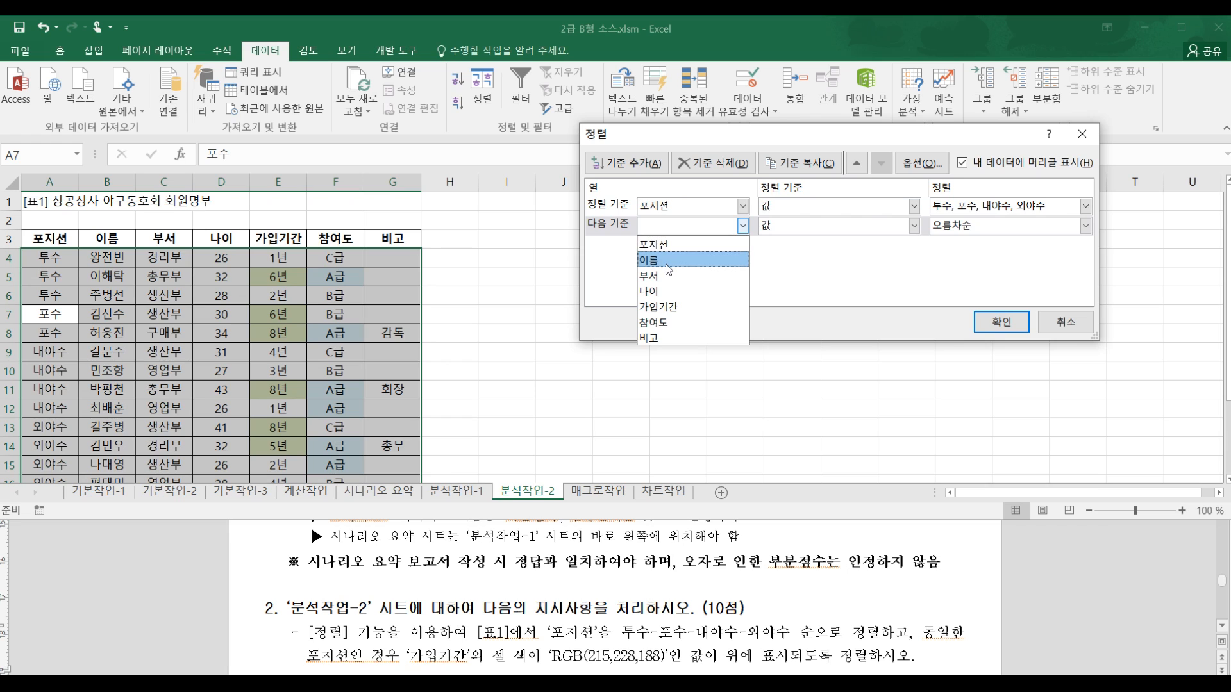
pyautogui.click(673, 307)
pyautogui.click(808, 226)
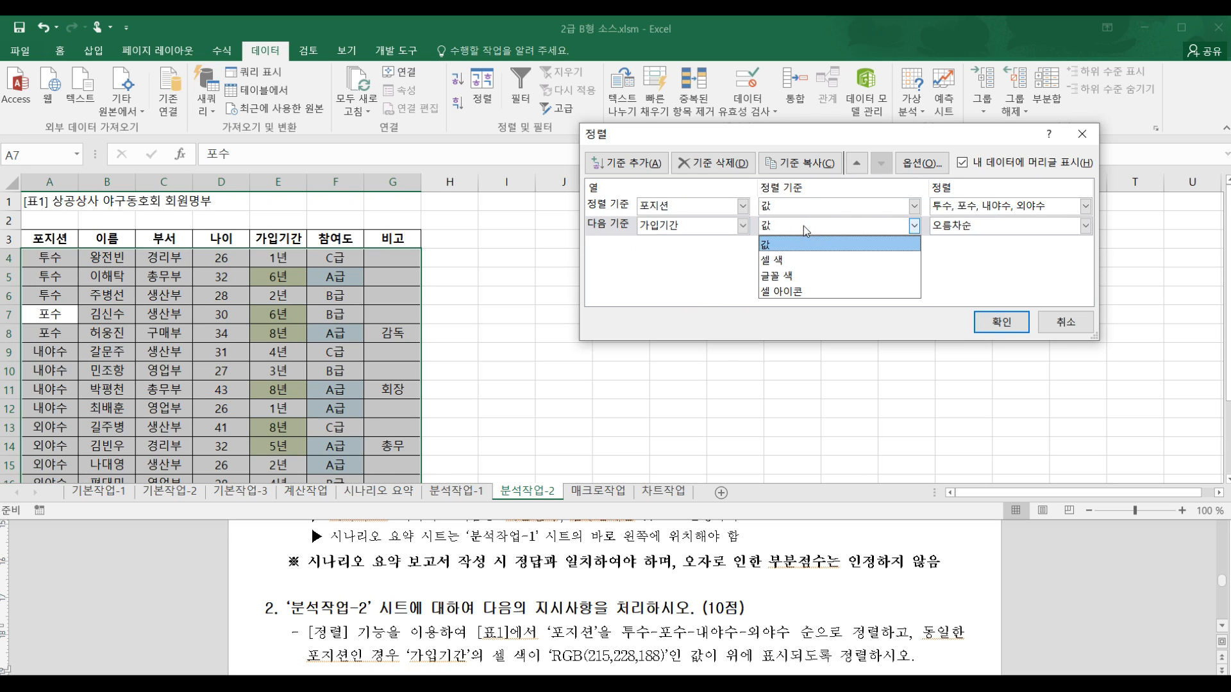
pyautogui.click(806, 259)
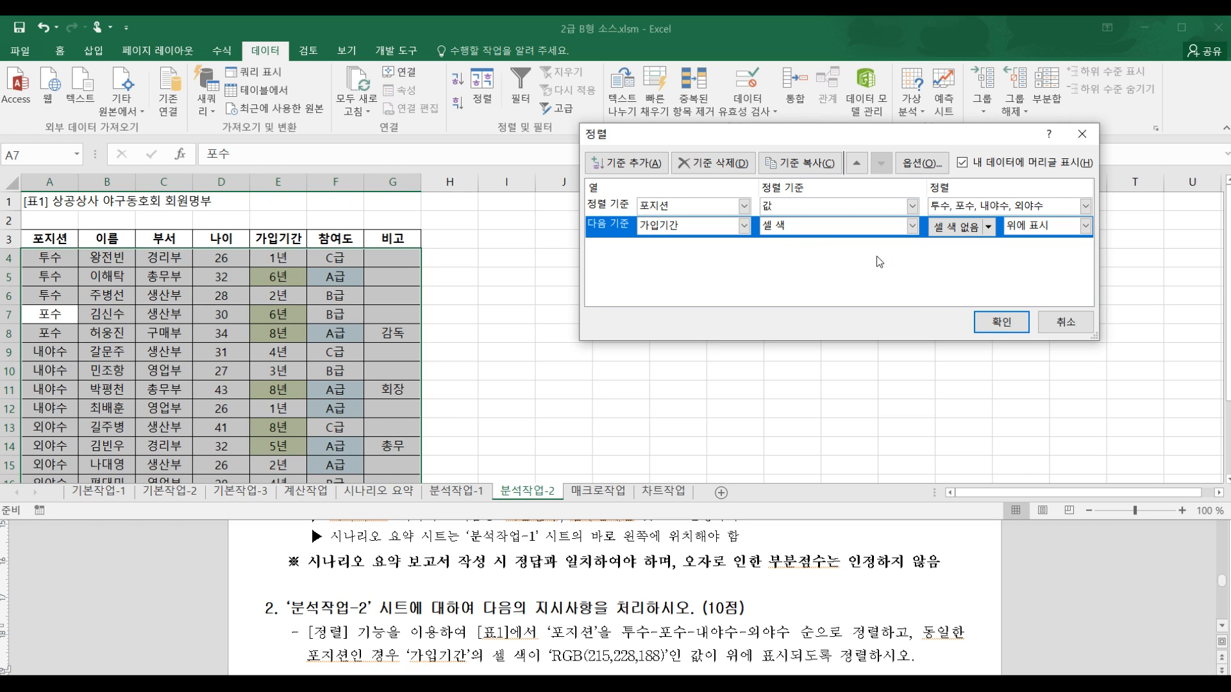
# Step: Set the 가입기간 level to place the light green cell colour on top (위에 표시) and apply the sort
pyautogui.click(986, 226)
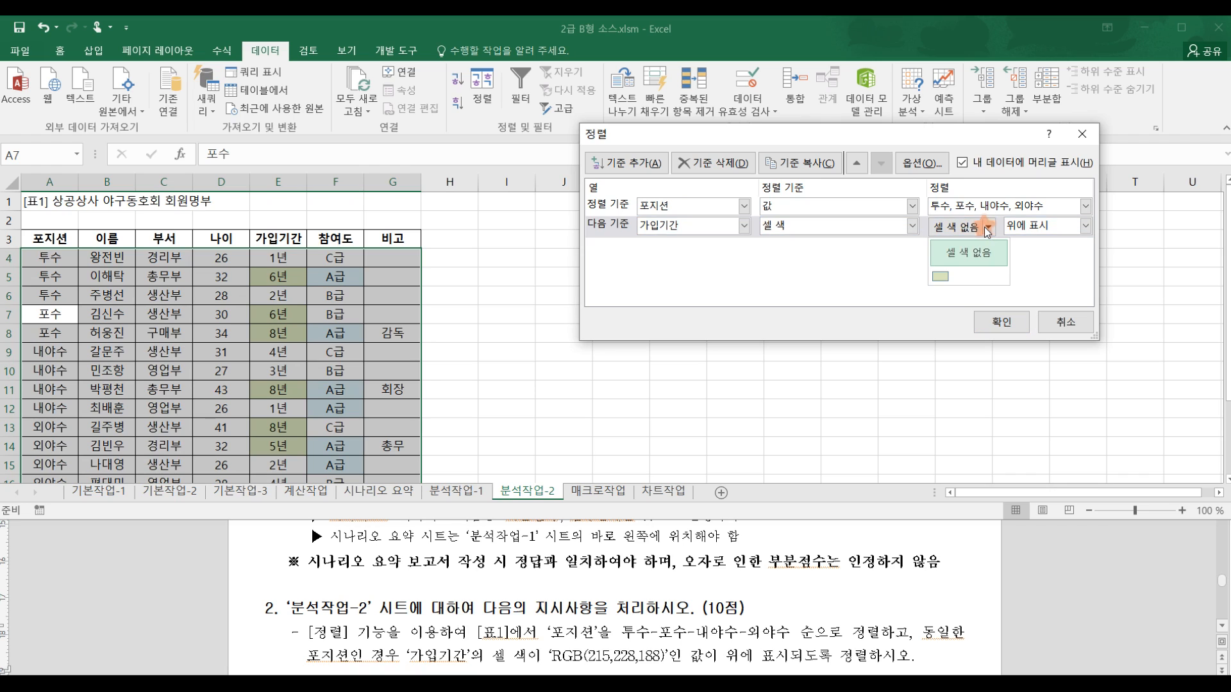
pyautogui.click(940, 277)
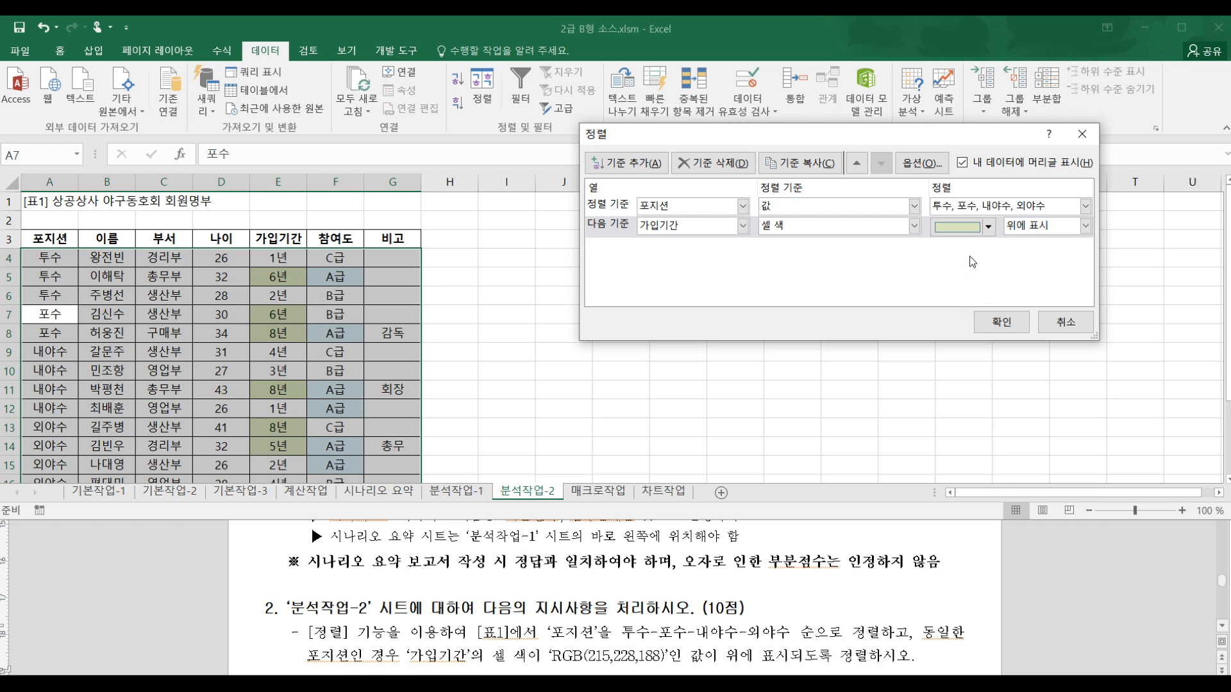
pyautogui.click(996, 324)
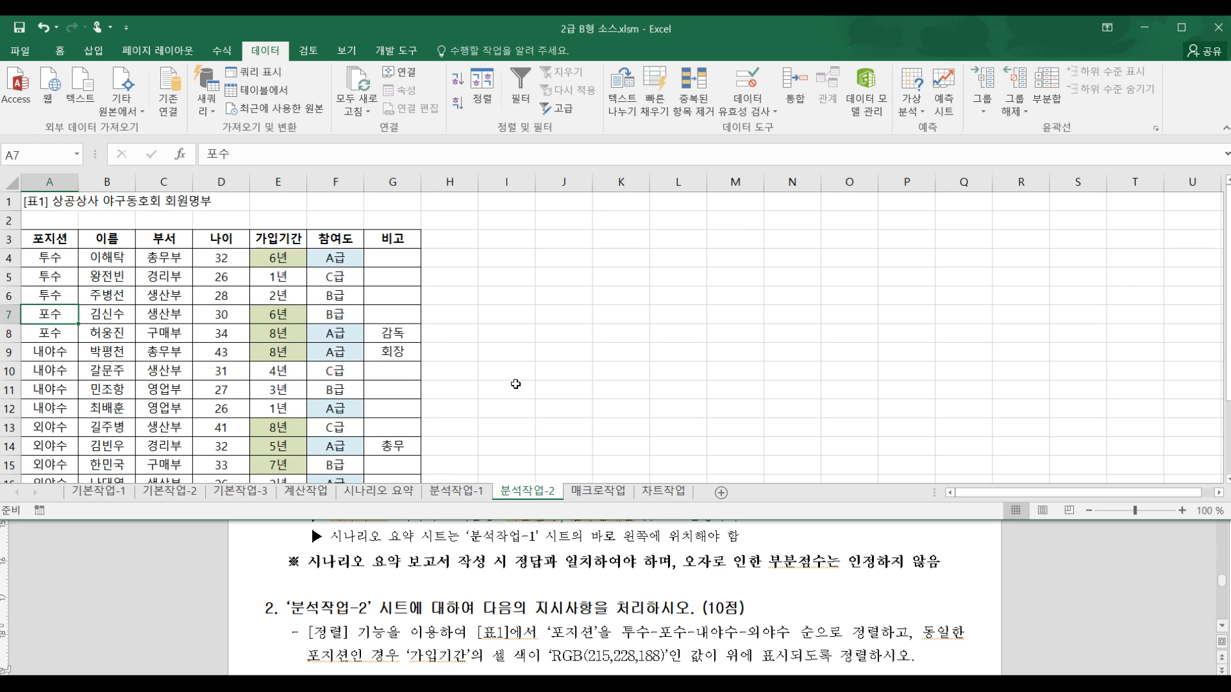
# Step: Open the 매크로작업 sheet, bring up its macro instructions in the Hangul exam document, and return to Excel
pyautogui.click(606, 492)
pyautogui.click(584, 582)
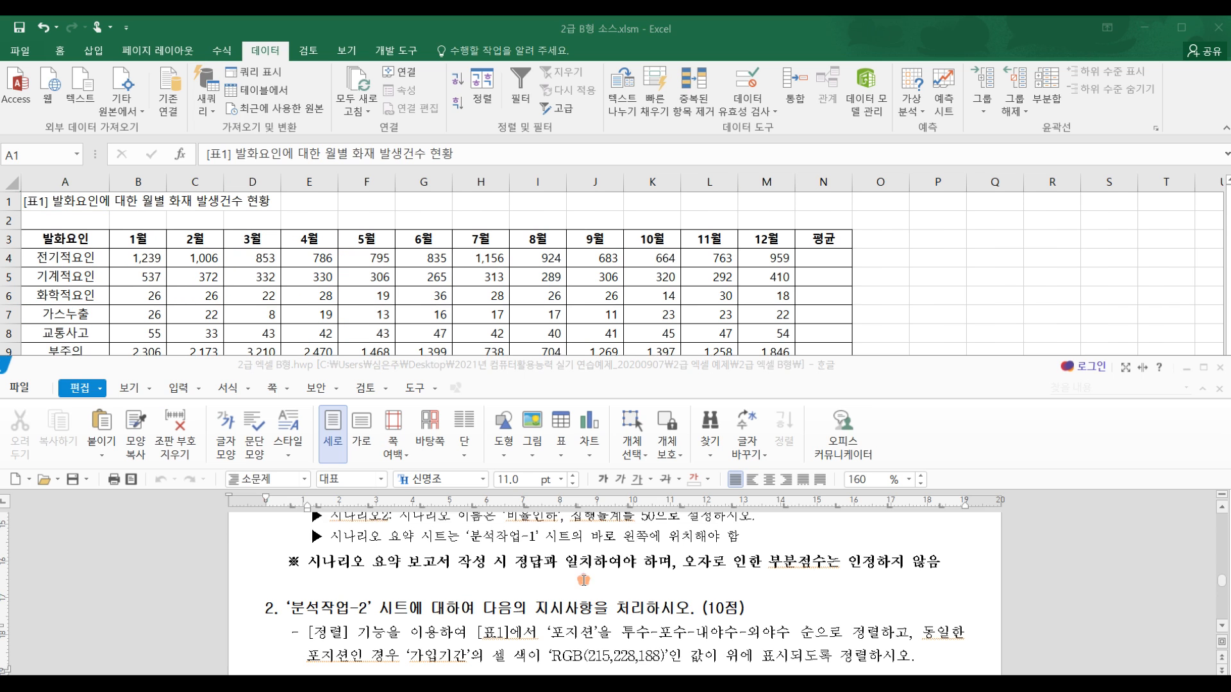
pyautogui.scroll(-5, 584, 582)
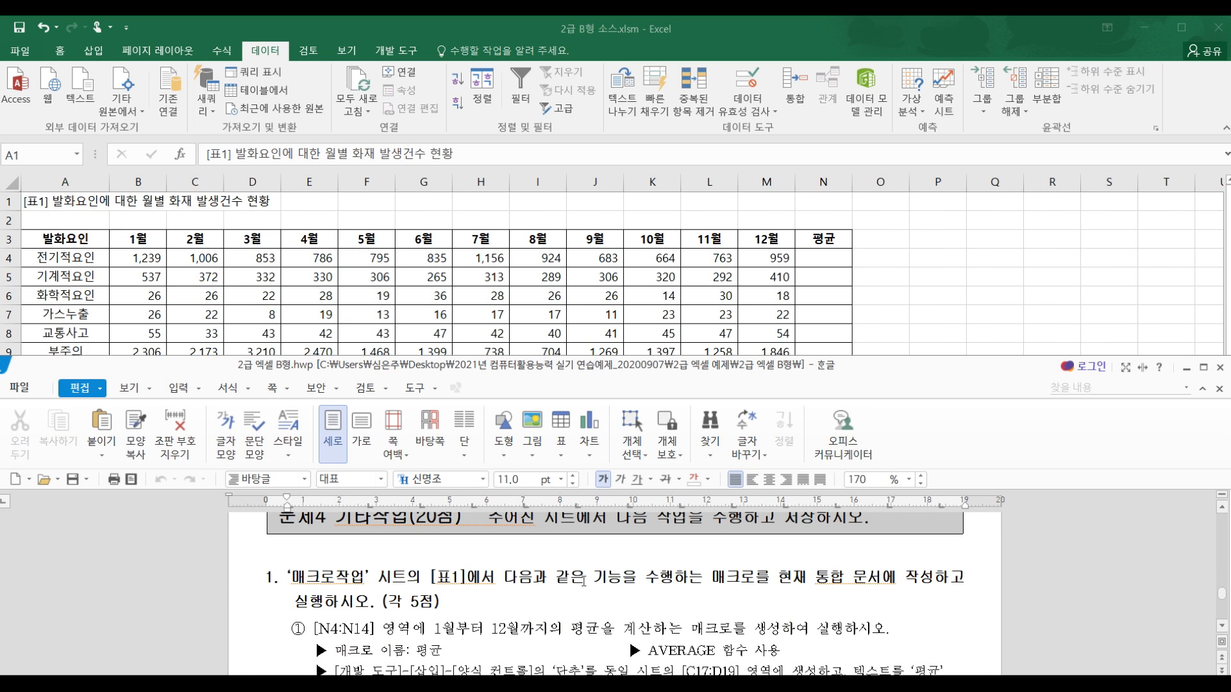
pyautogui.scroll(-2, 583, 582)
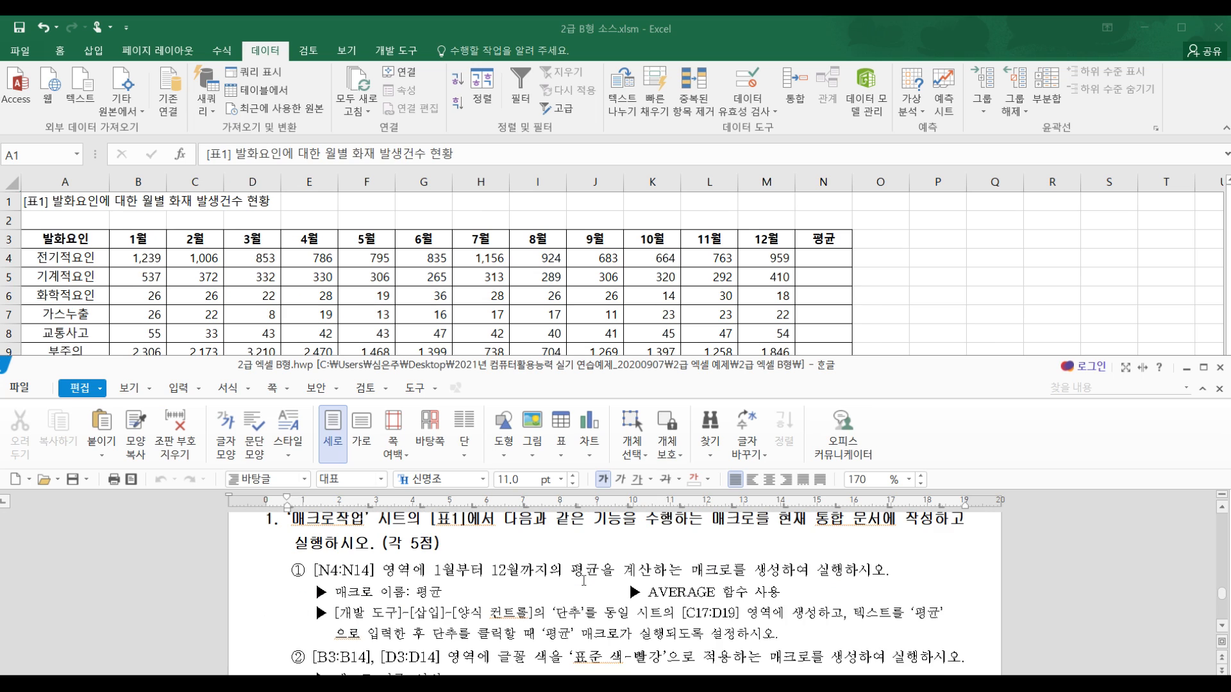
pyautogui.click(513, 282)
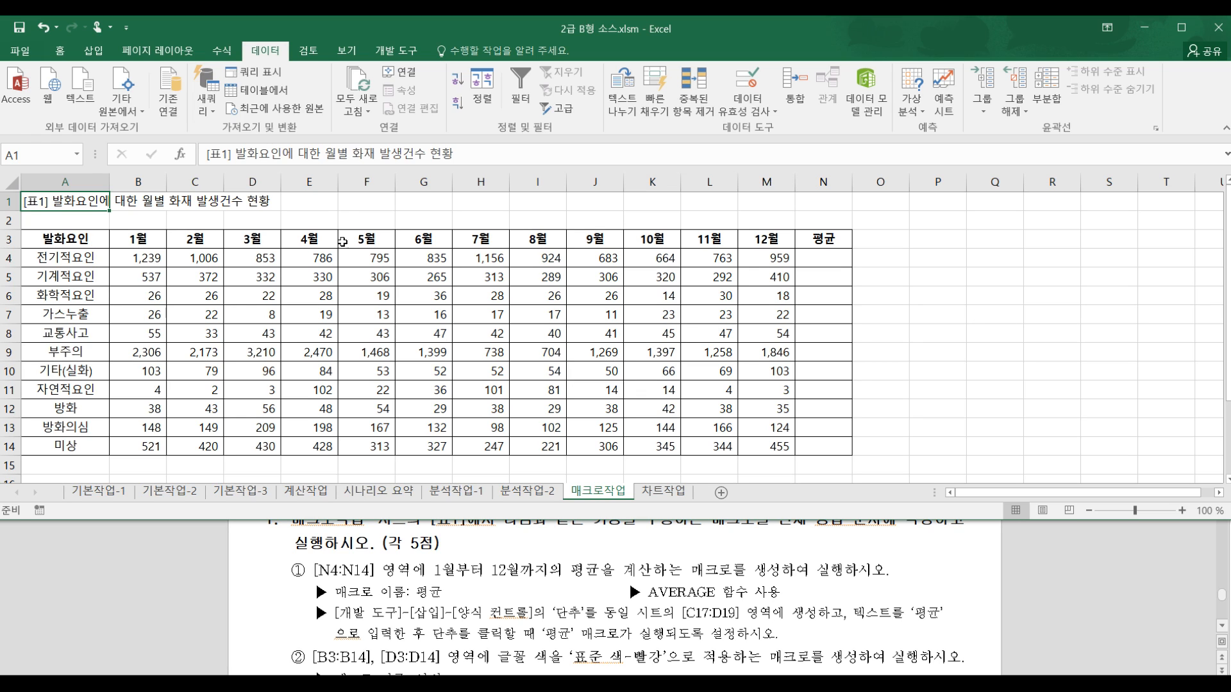
pyautogui.click(346, 51)
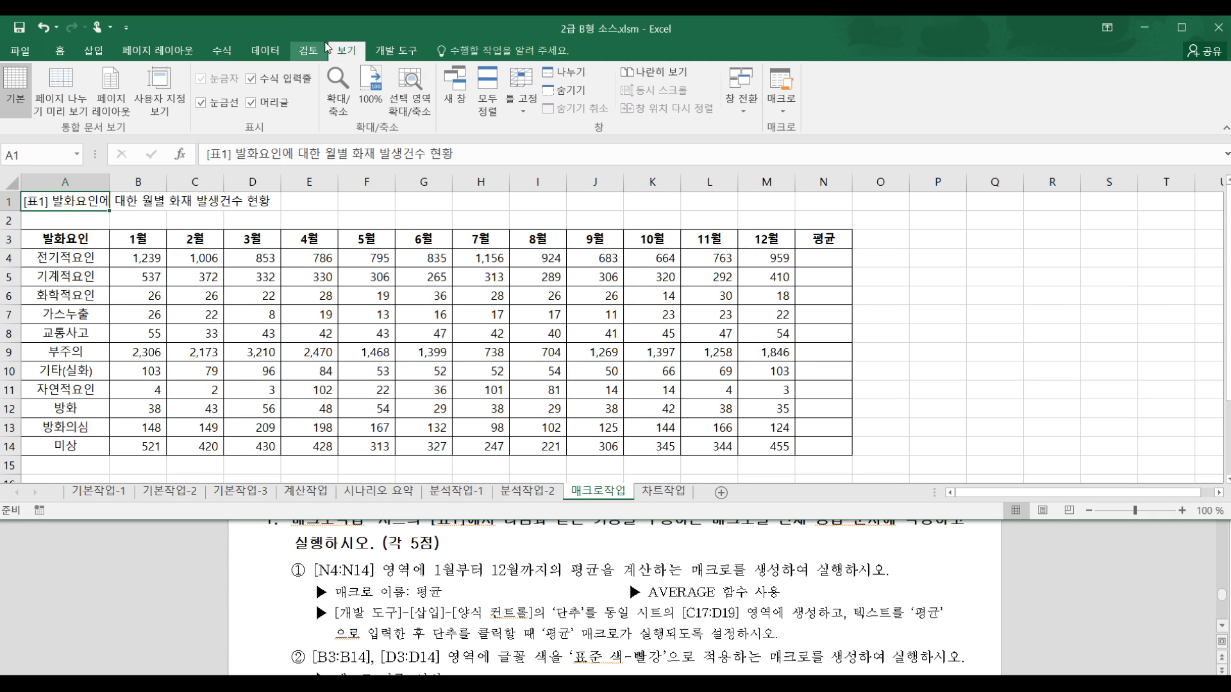
pyautogui.click(780, 112)
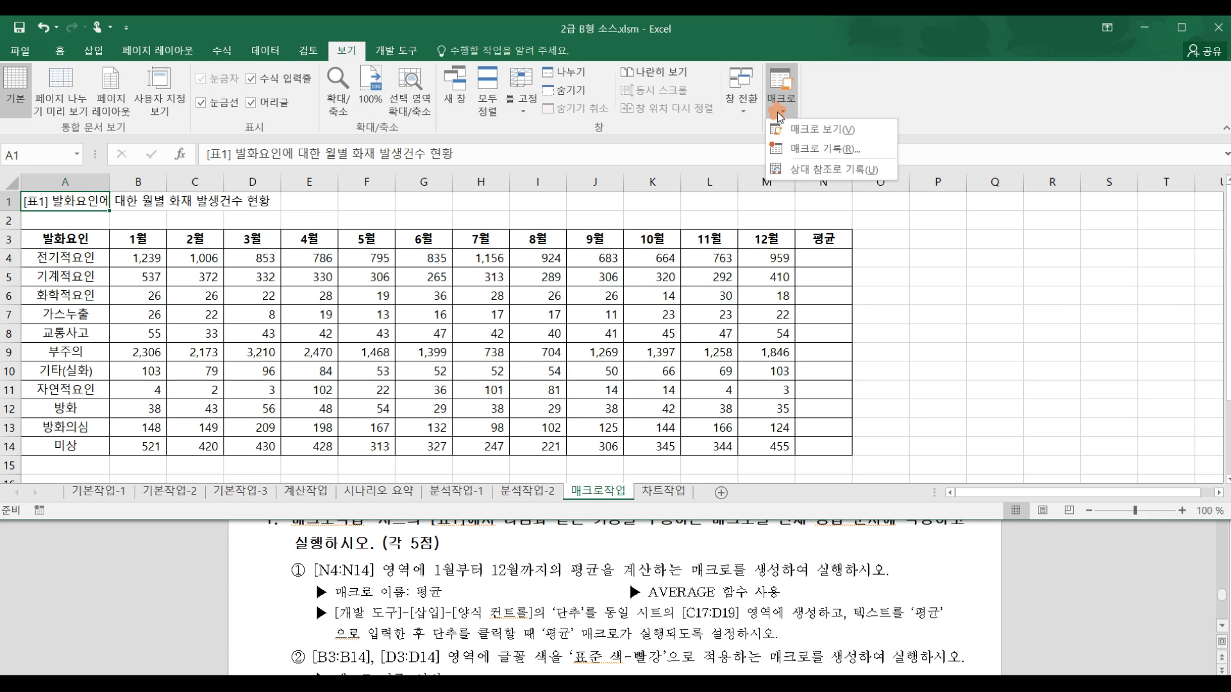
pyautogui.click(825, 150)
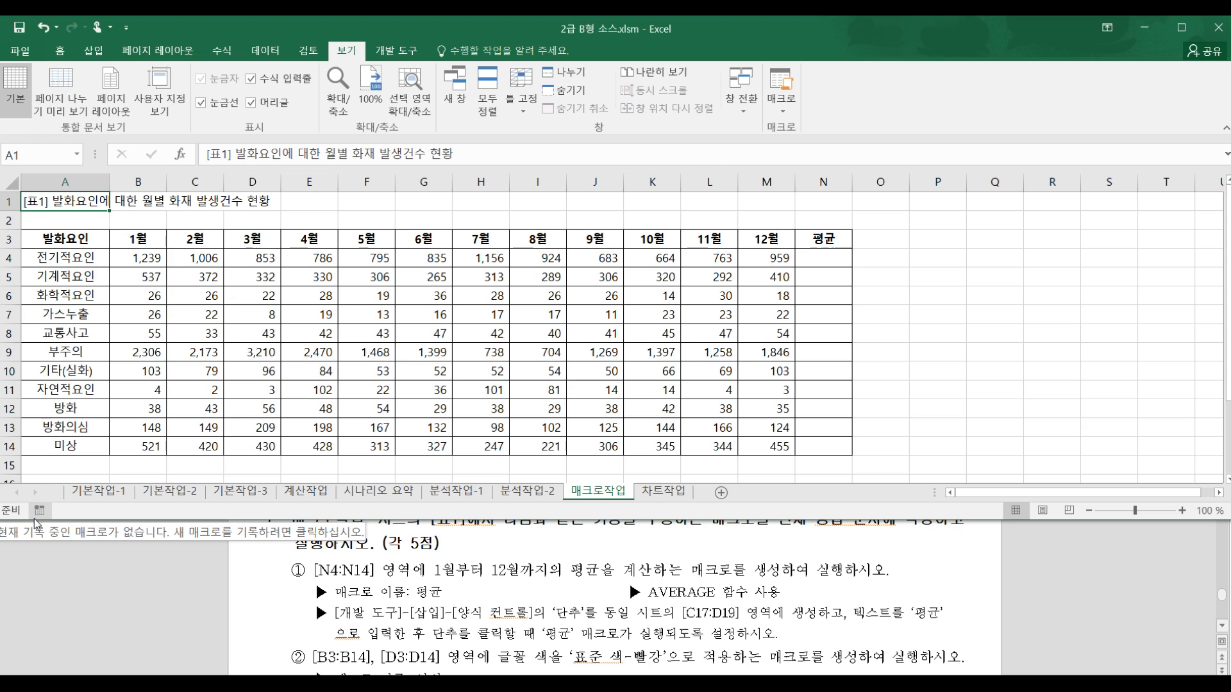
pyautogui.click(395, 50)
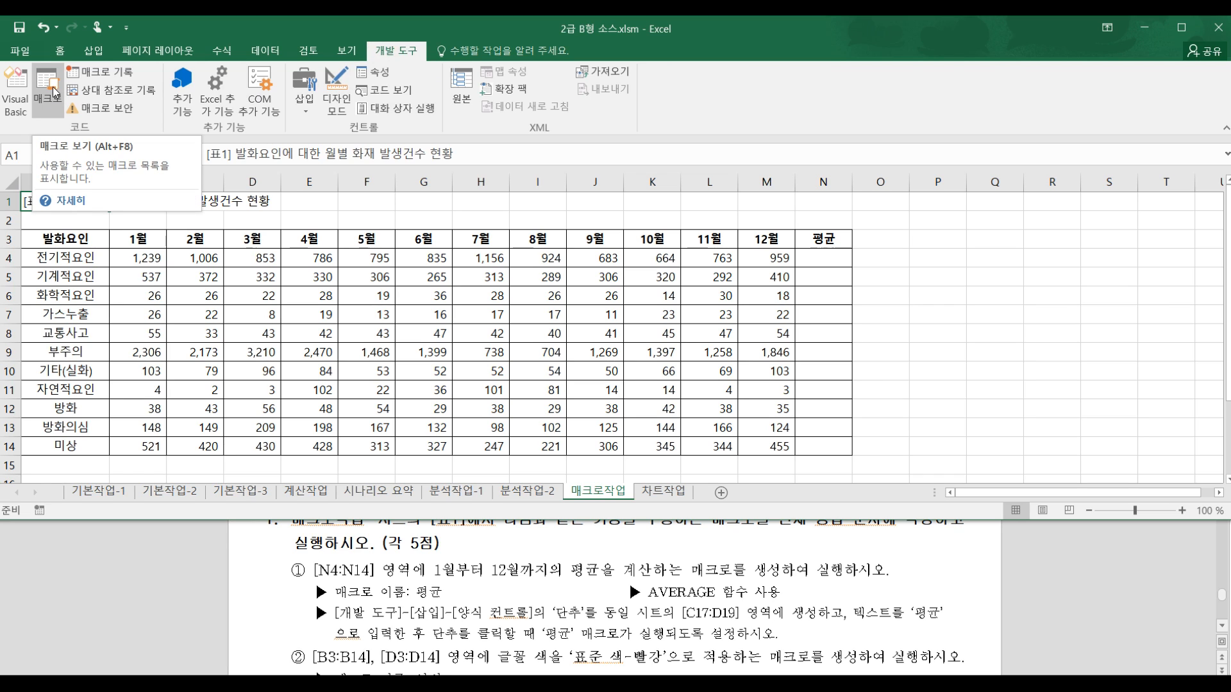
# Step: Start recording a new macro named 평균, stored in the current workbook
pyautogui.click(346, 50)
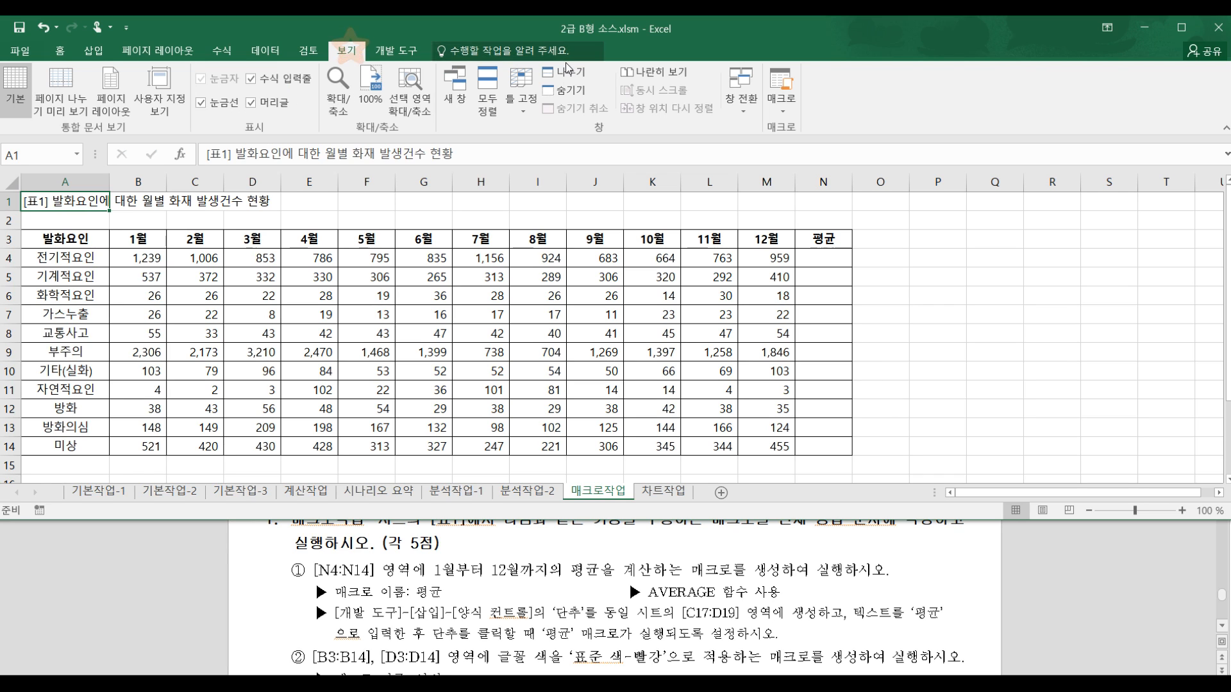
pyautogui.click(781, 99)
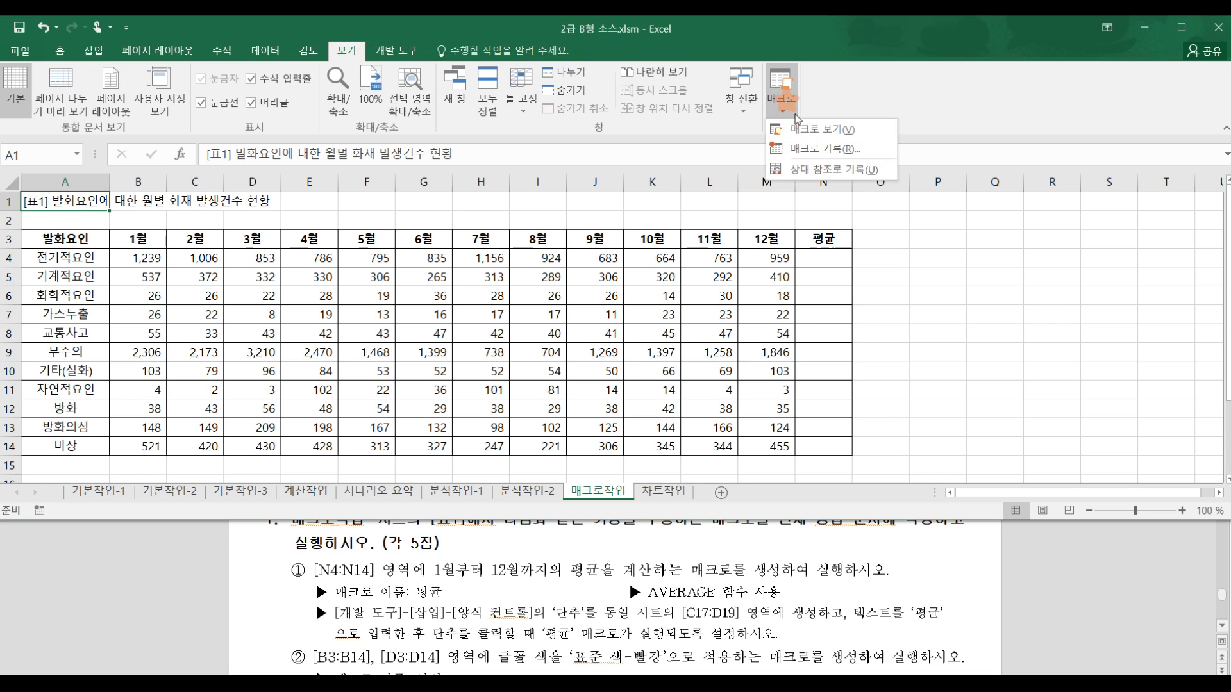
pyautogui.click(820, 149)
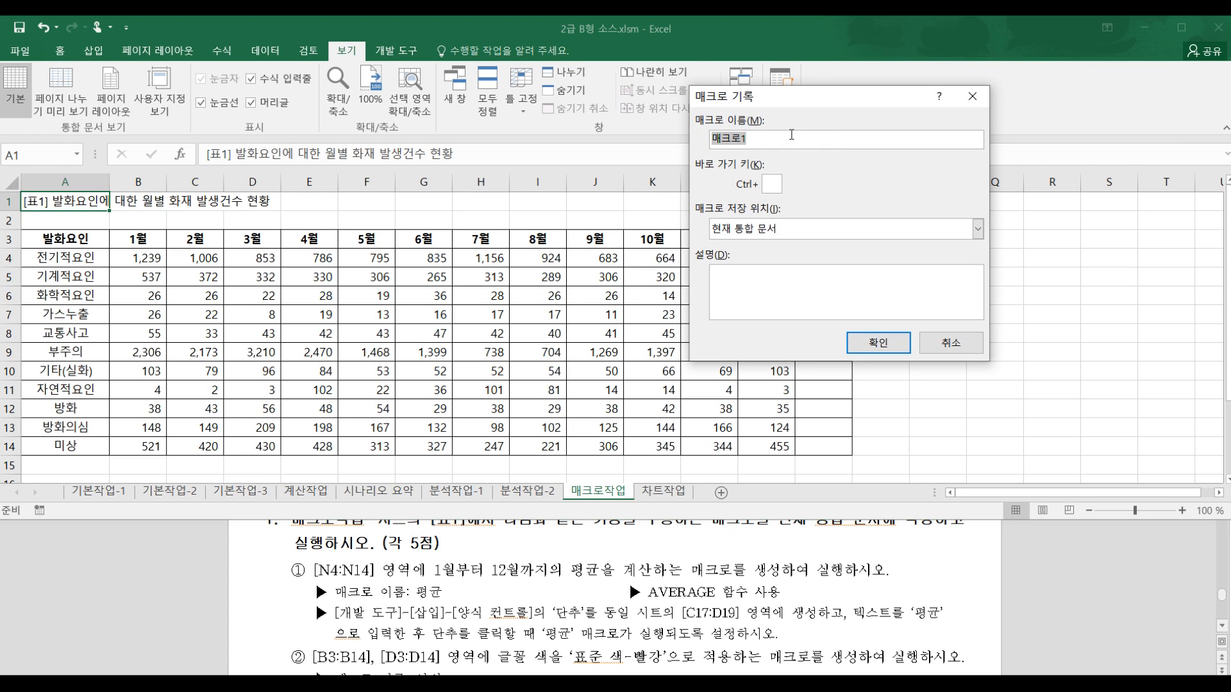
pyautogui.write('평ㄱㅠㄴ')
pyautogui.click(878, 343)
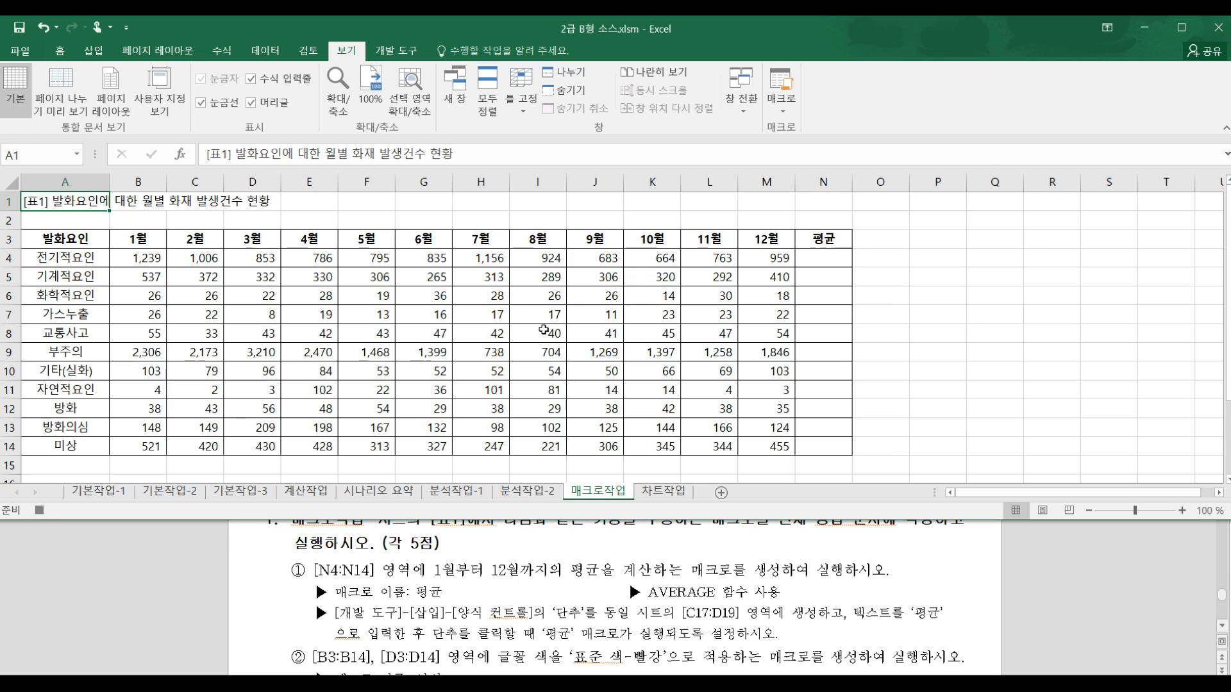
# Step: Enter the AVERAGE of B4:M4 in cell N4 for the 전기적요인 row
pyautogui.click(809, 260)
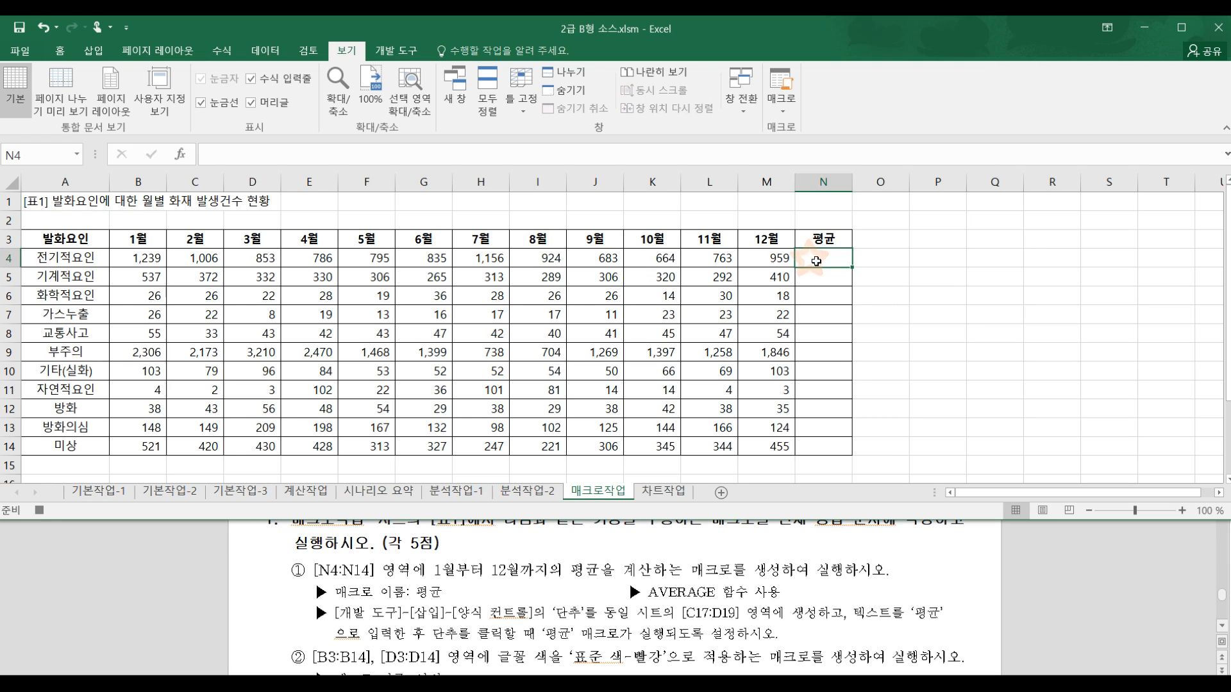
pyautogui.click(59, 51)
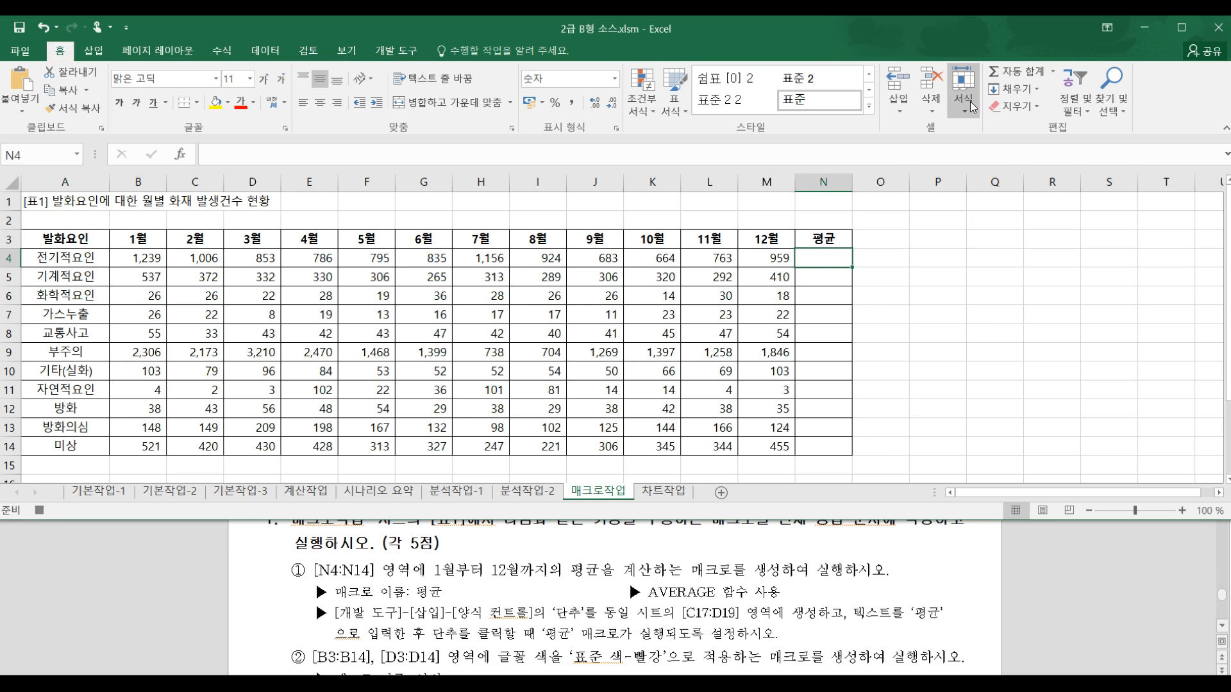
pyautogui.click(1053, 76)
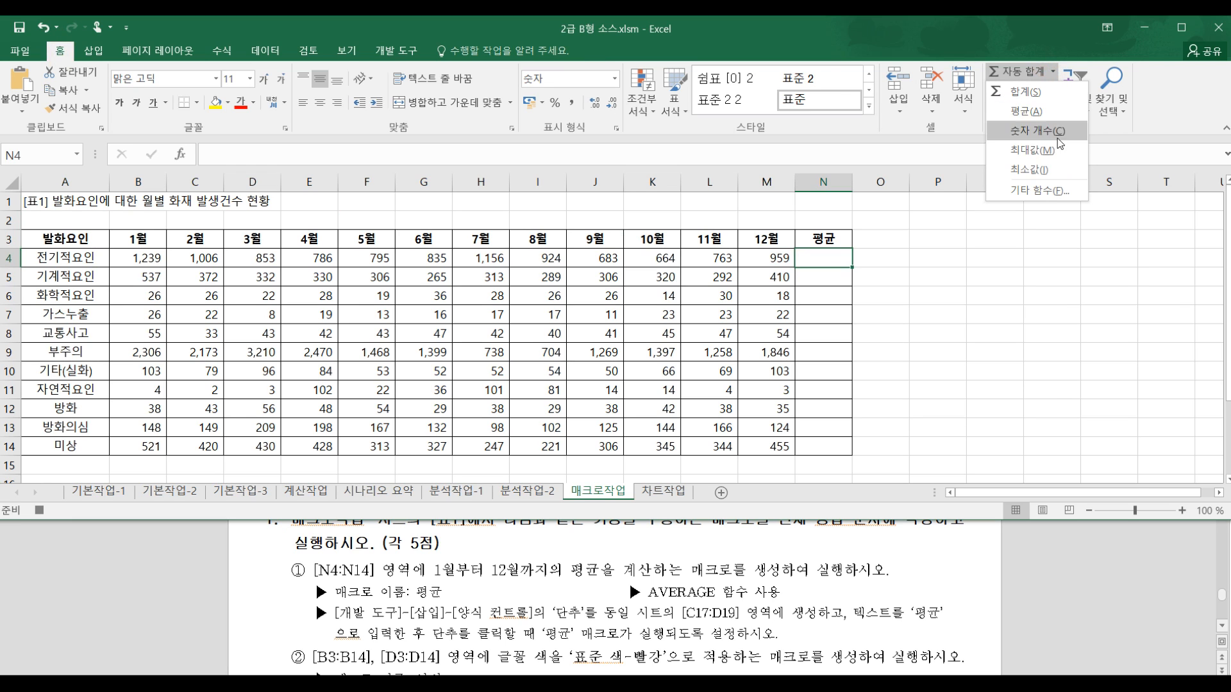
pyautogui.click(1042, 114)
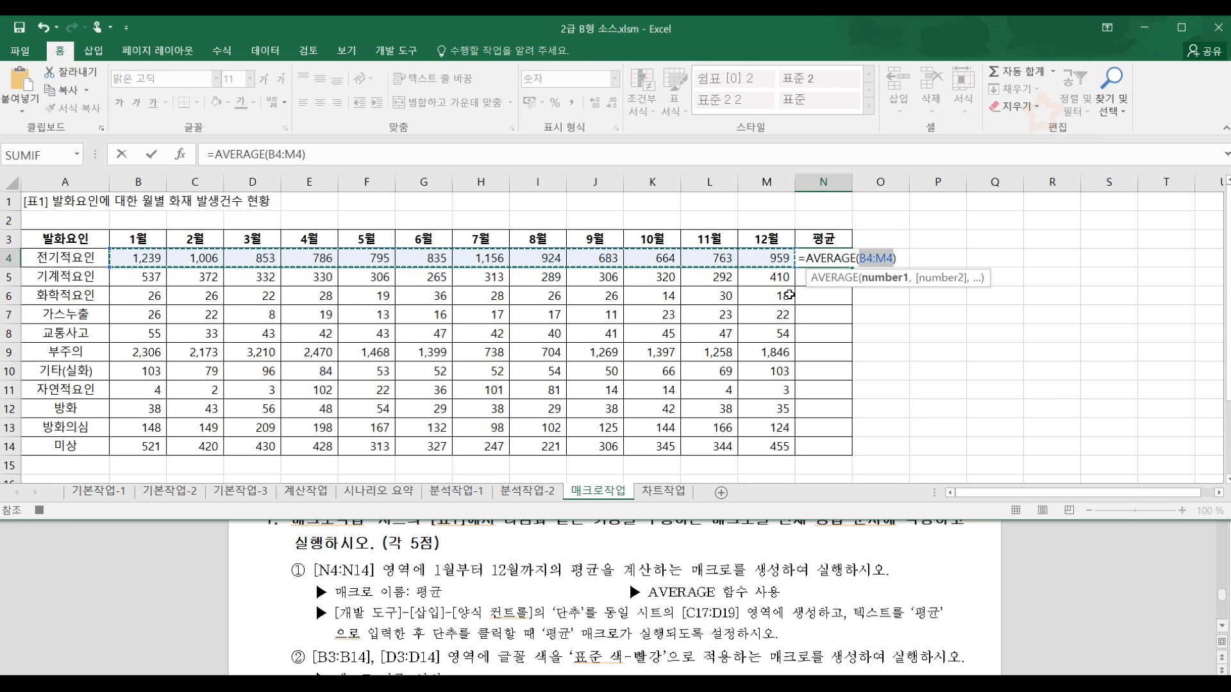
pyautogui.press('Tab')
# Step: Fill the N4 average formula down through N14 and stop recording the macro
pyautogui.click(823, 257)
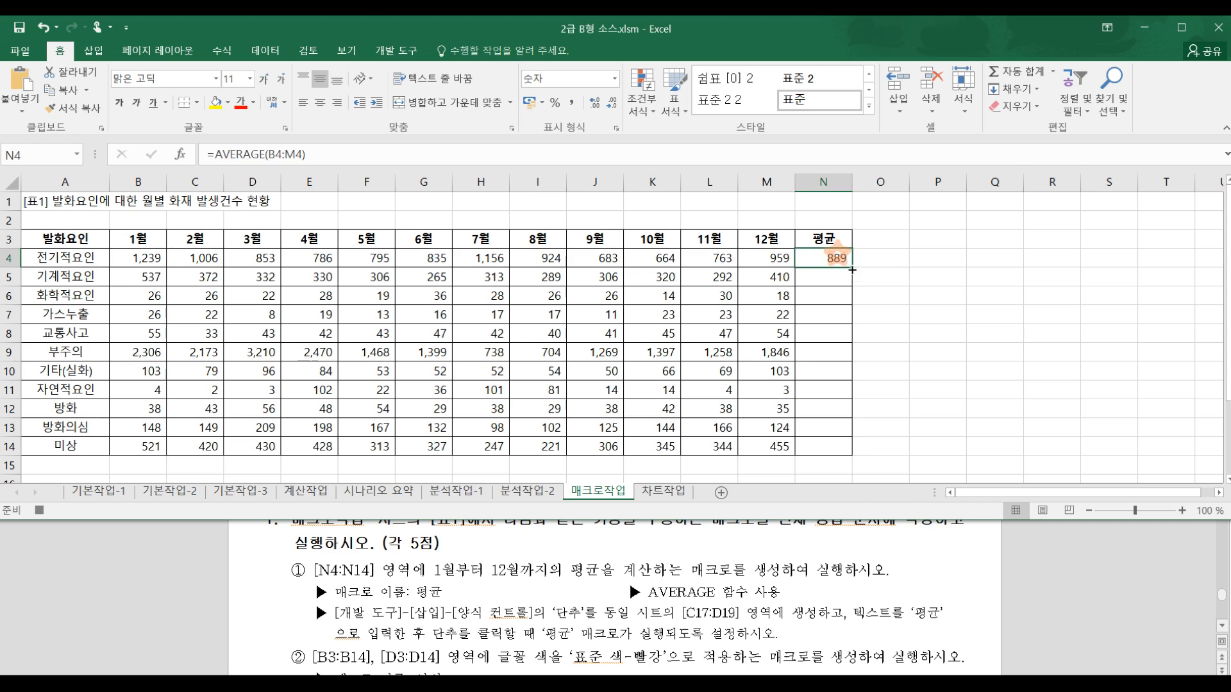
pyautogui.doubleClick(852, 266)
pyautogui.click(880, 374)
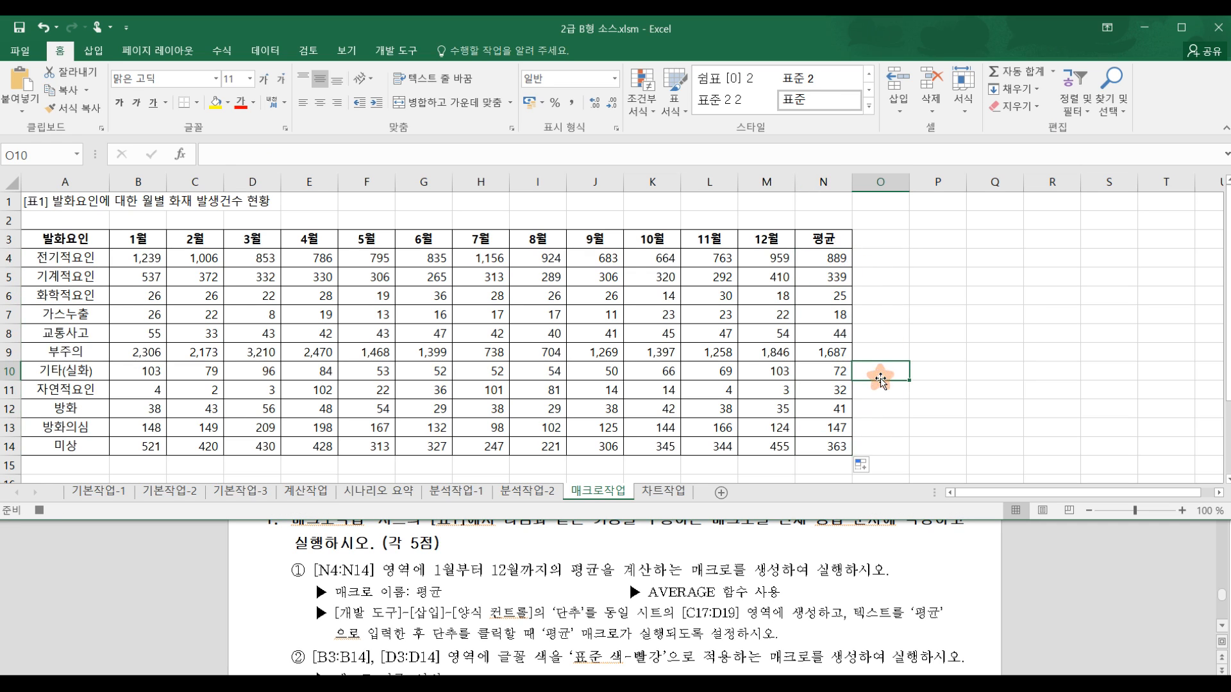
pyautogui.click(44, 506)
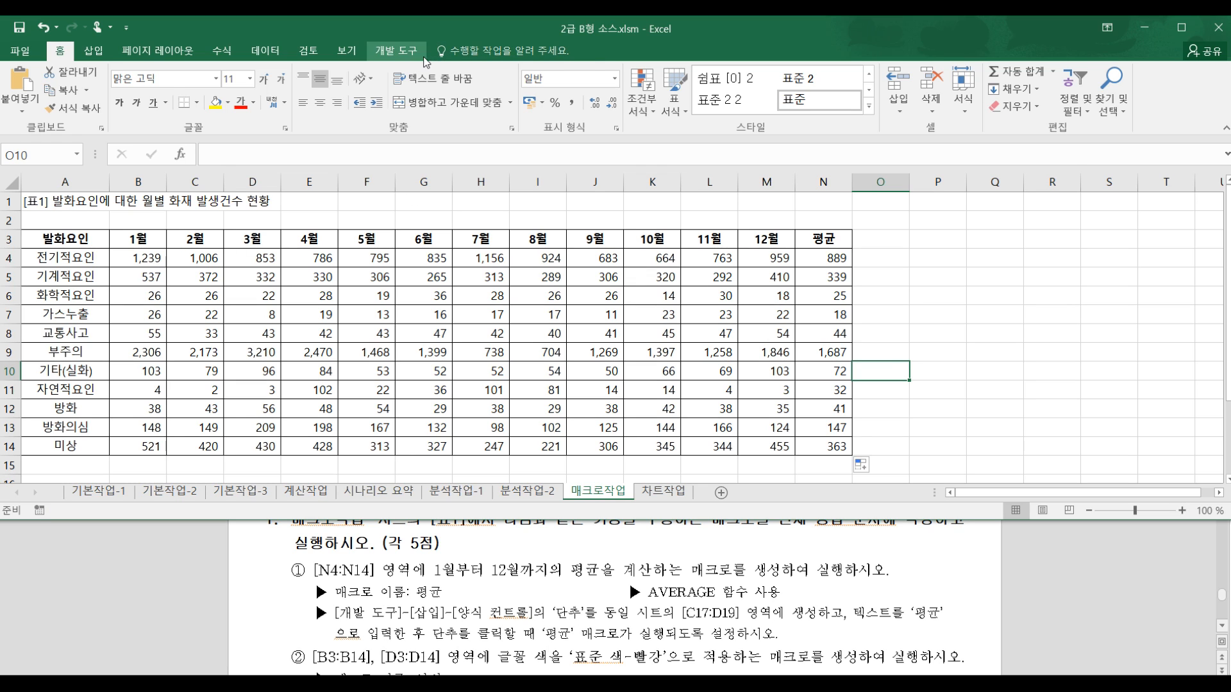
# Step: Insert a form-control button (단추) covering cells C17:D19 on the 매크로작업 sheet
pyautogui.click(396, 50)
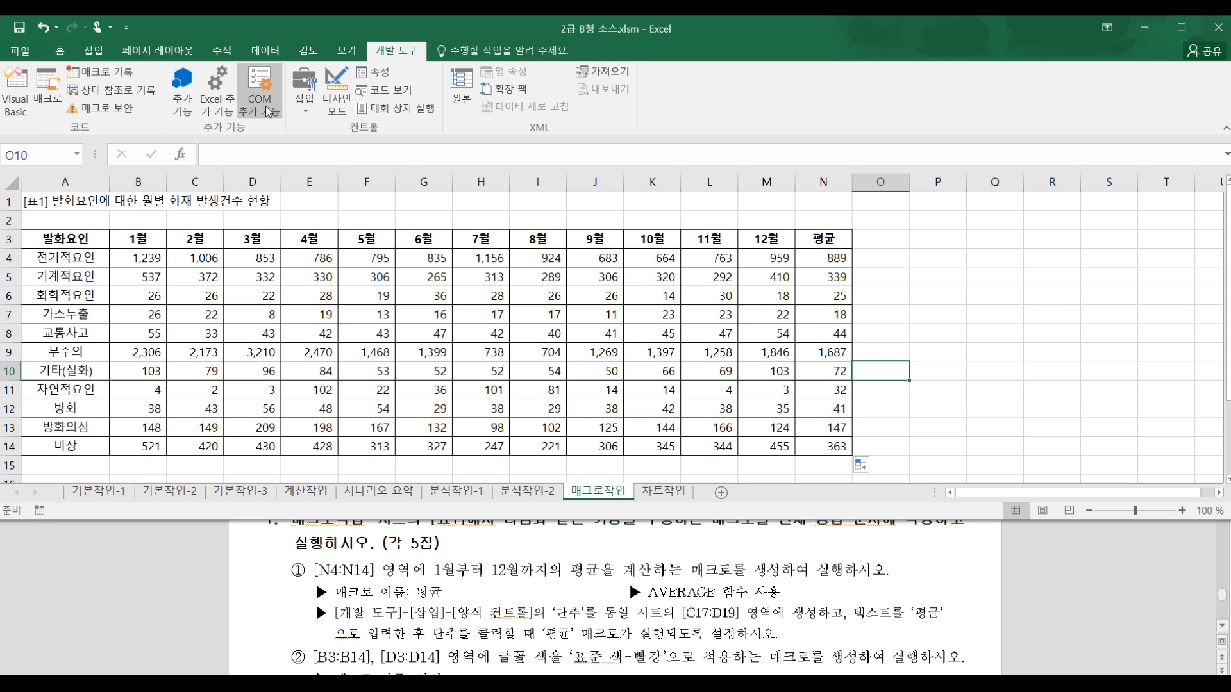
pyautogui.click(304, 90)
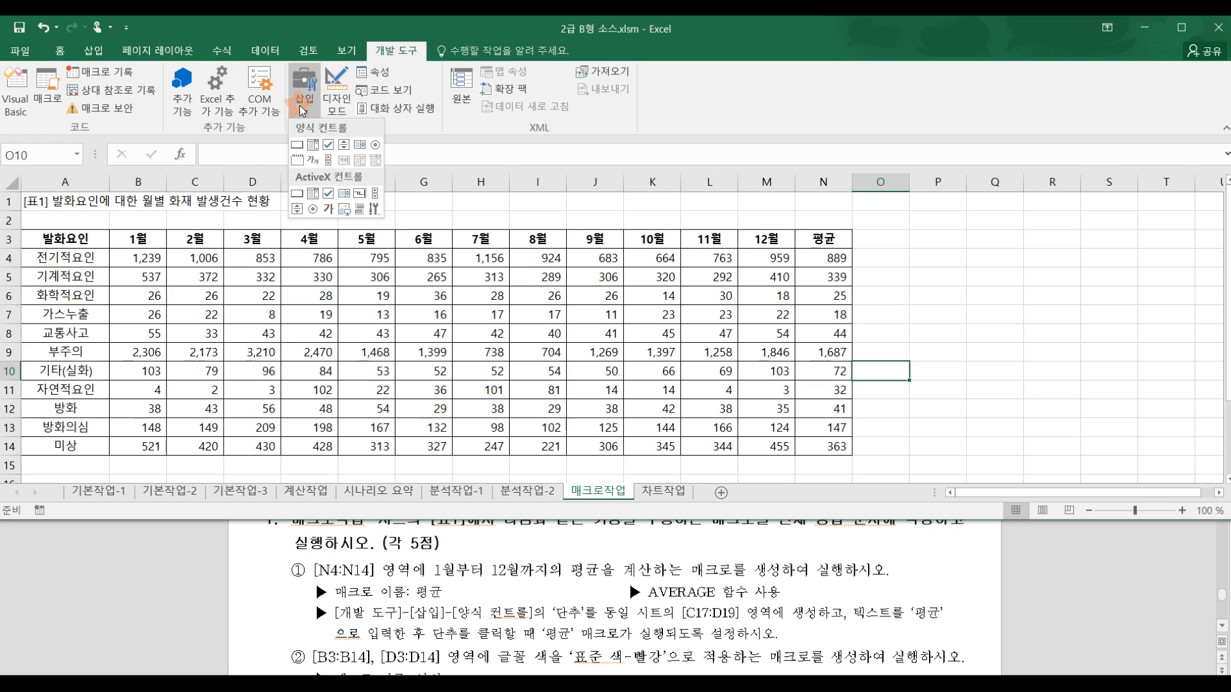
pyautogui.click(298, 147)
pyautogui.scroll(-1, 554, 280)
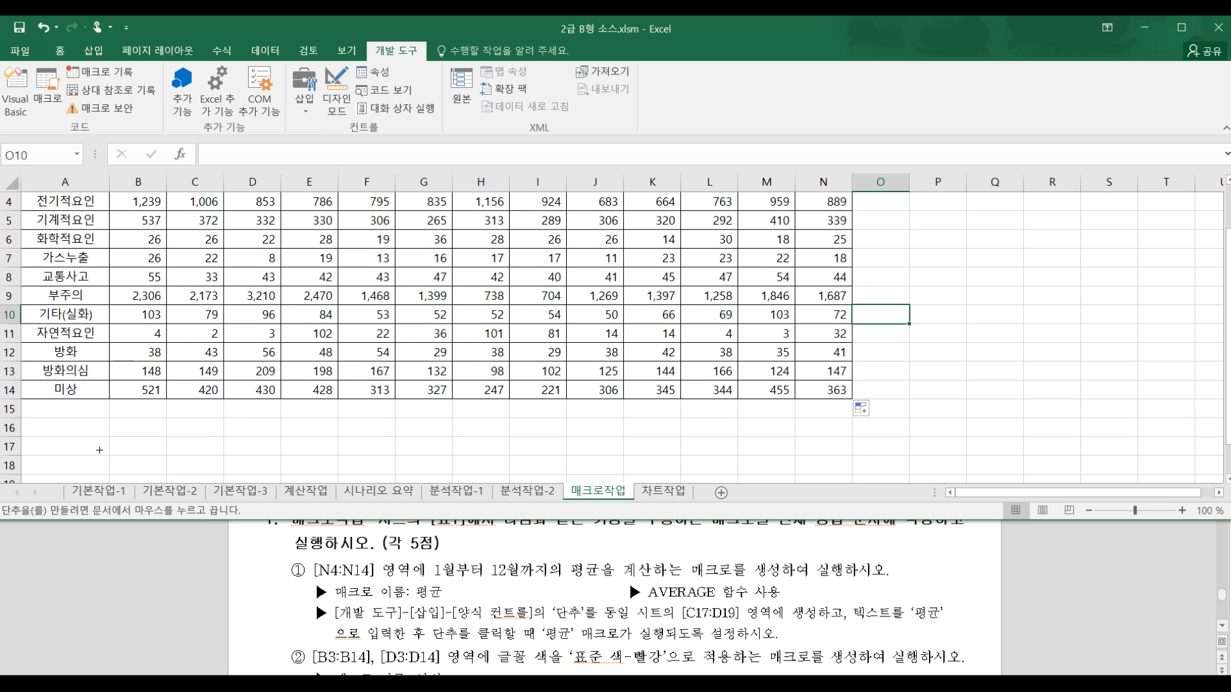
pyautogui.scroll(-1, 198, 399)
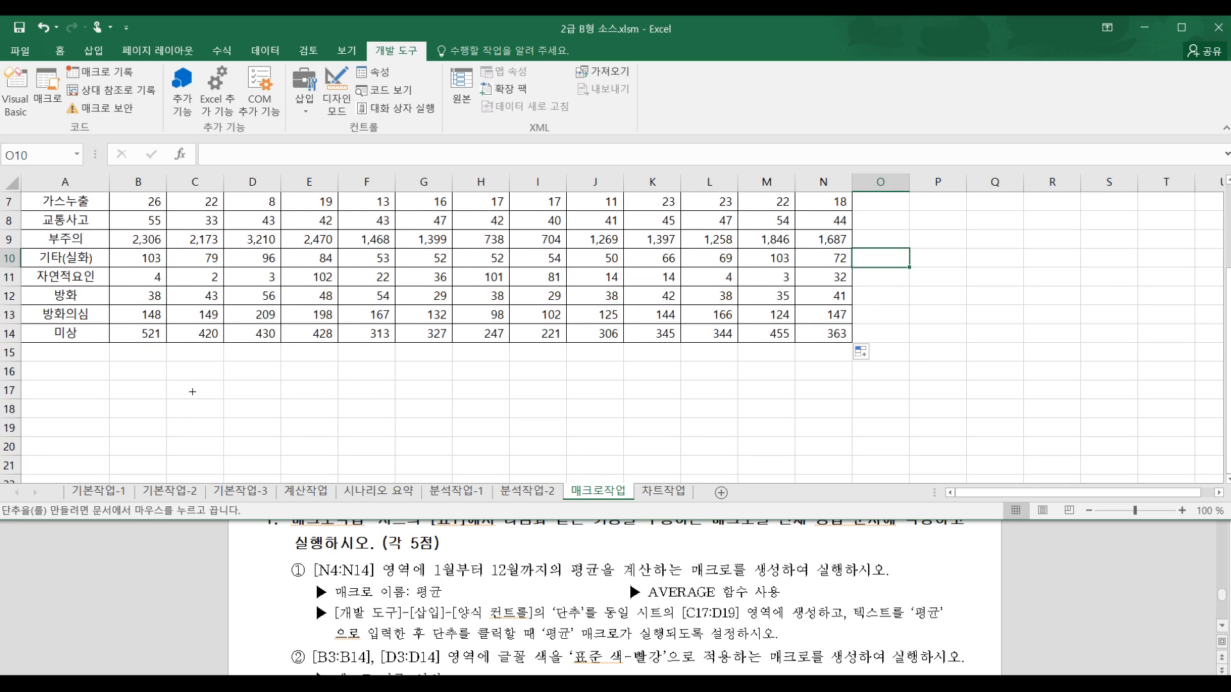
pyautogui.moveTo(168, 382); pyautogui.dragTo(280, 436)
pyautogui.click(978, 379)
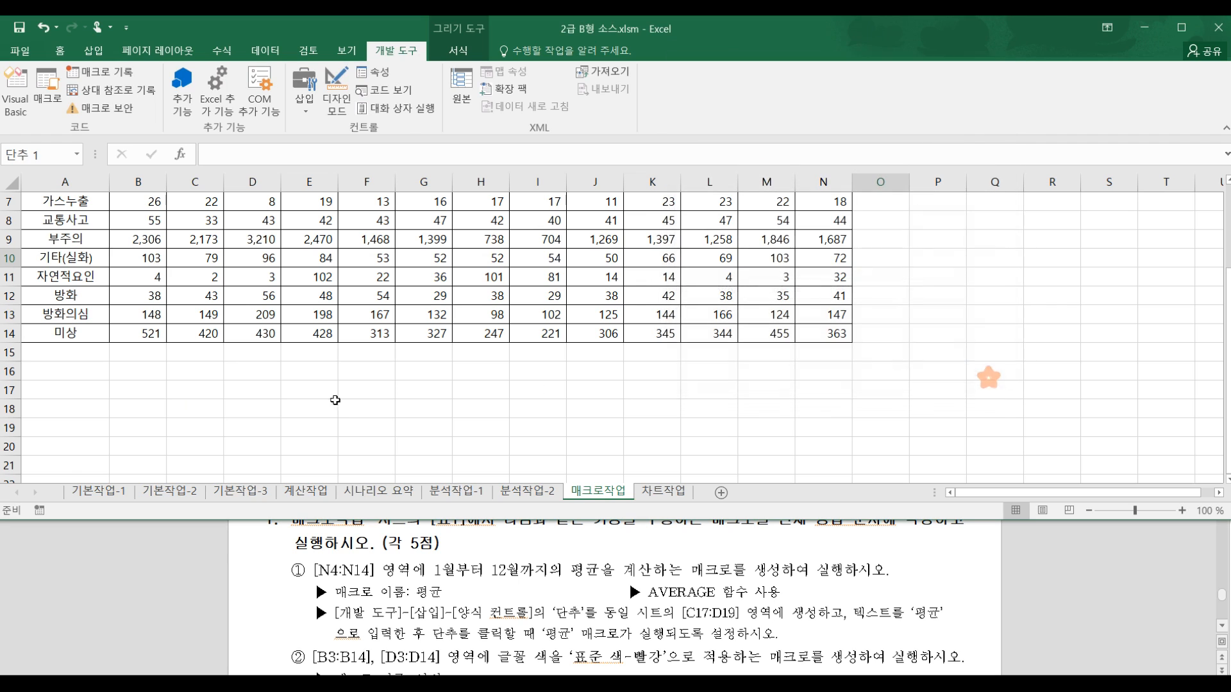
pyautogui.moveTo(224, 398); pyautogui.dragTo(224, 437)
pyautogui.press('alt')
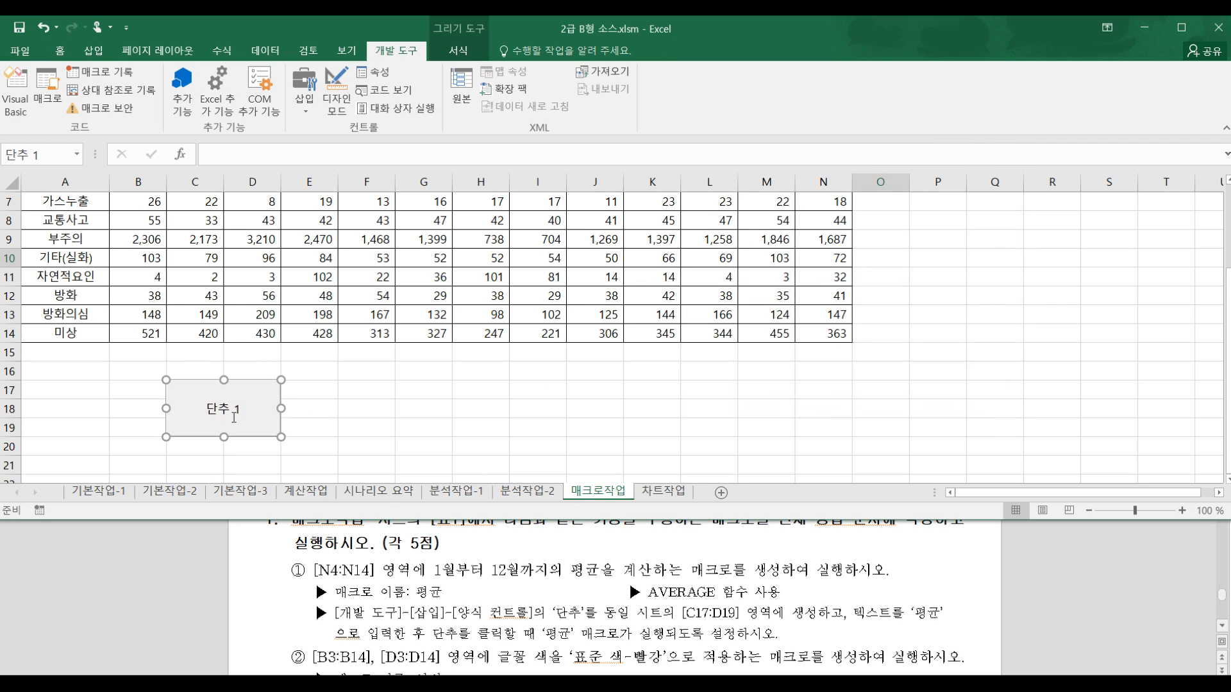
# Step: Assign this workbook's 평균 macro to the new button on C17:D19
pyautogui.rightClick(233, 417)
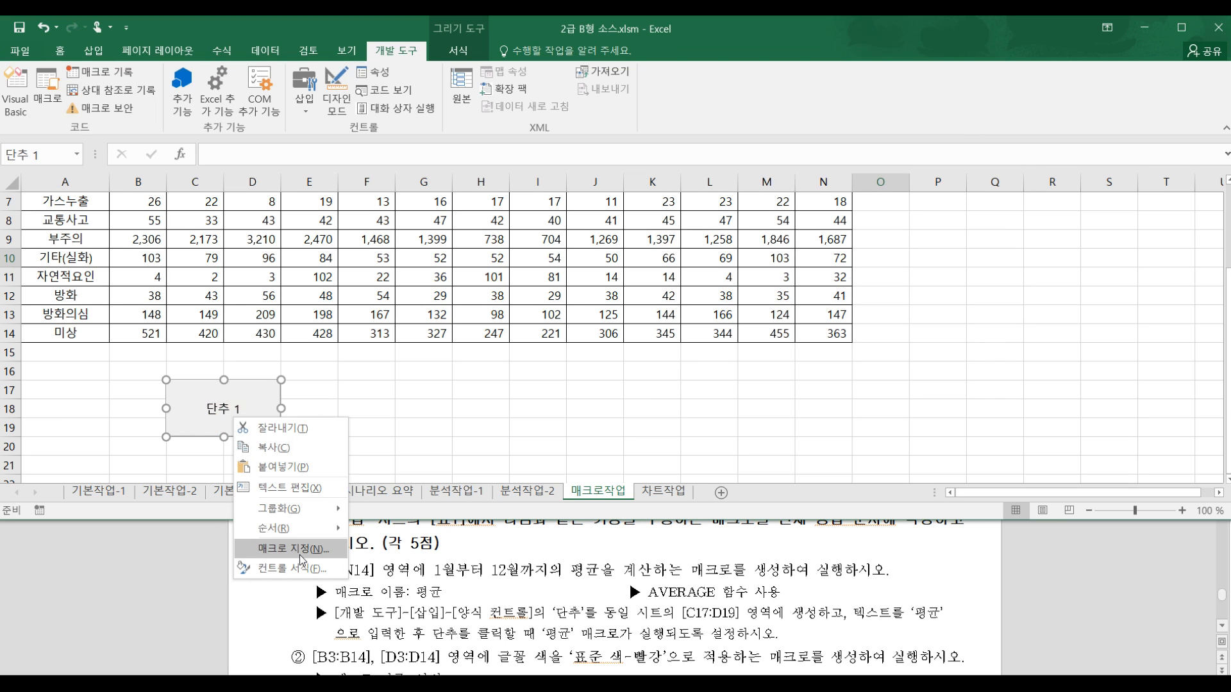
pyautogui.click(300, 554)
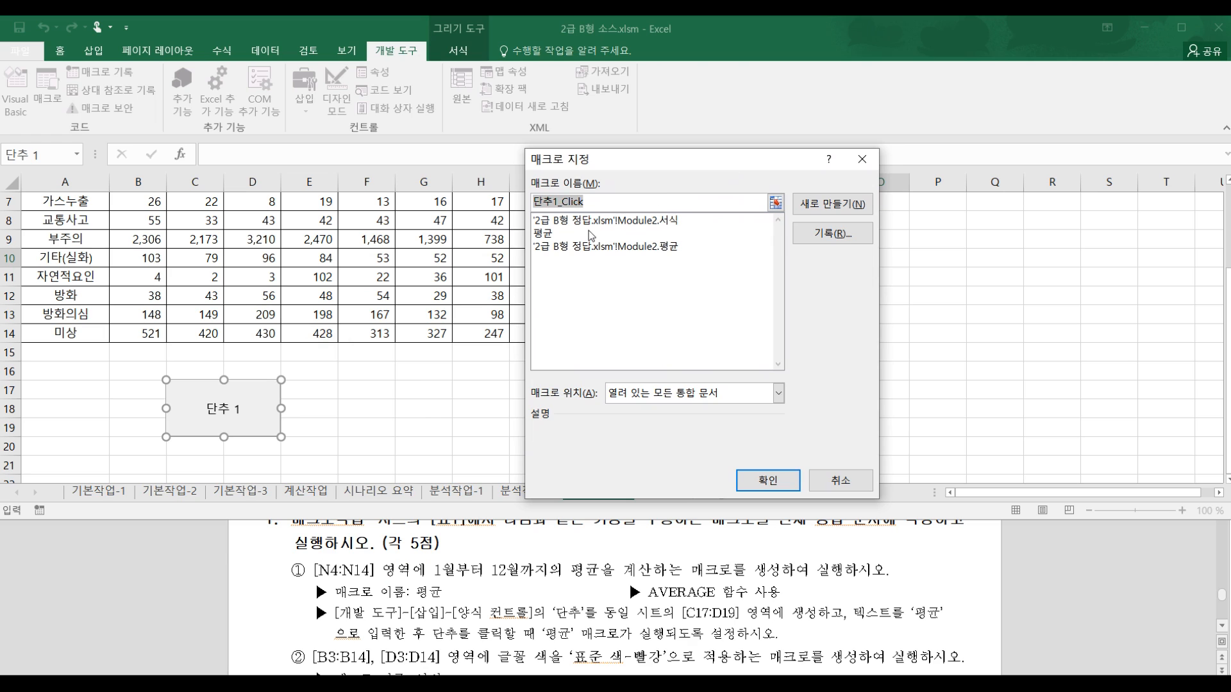
pyautogui.click(612, 233)
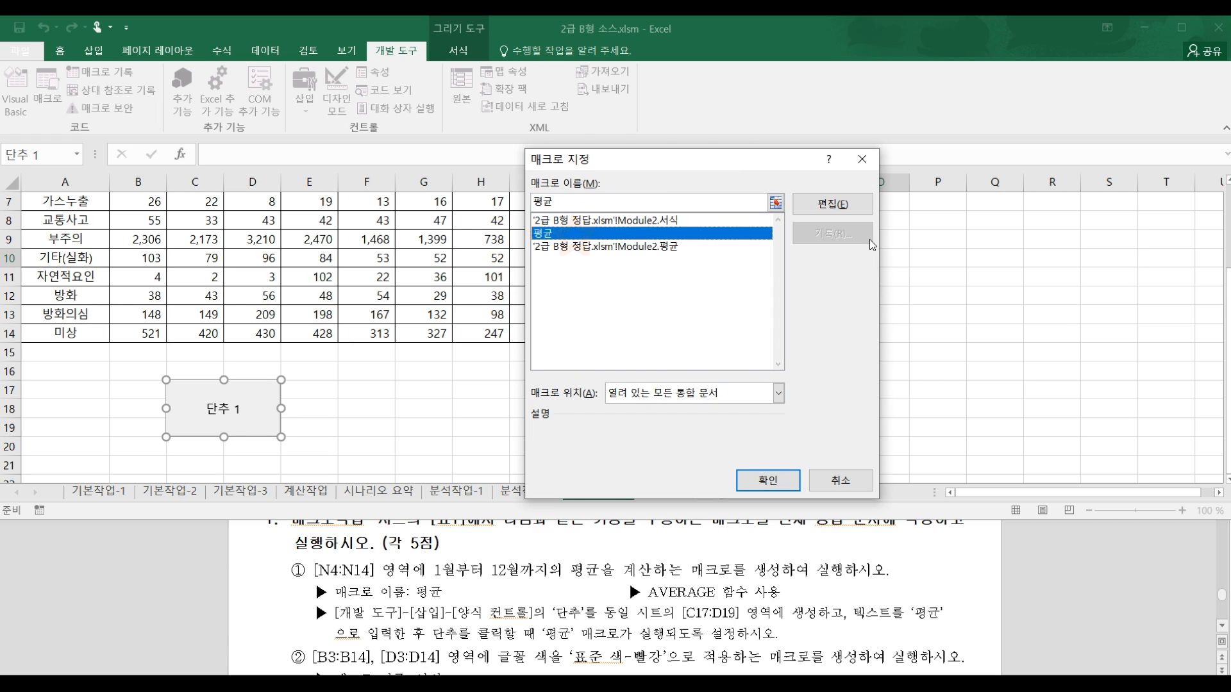
pyautogui.click(766, 482)
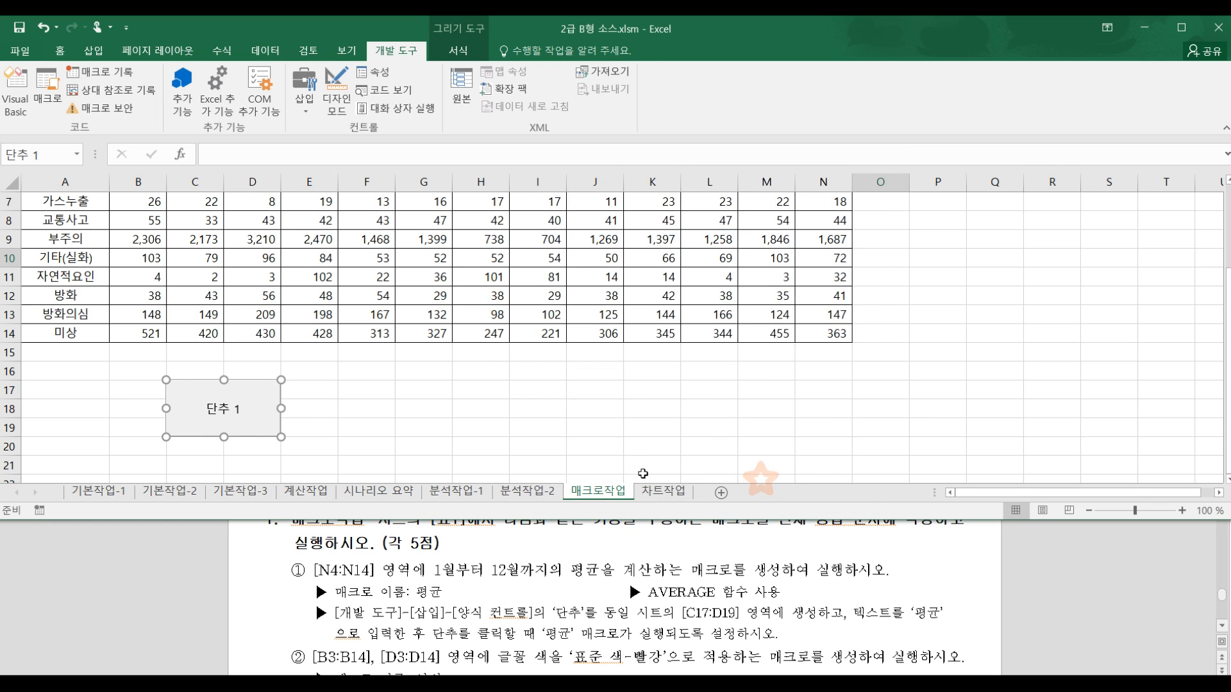
# Step: Replace the button's text with 평균 and deselect the button
pyautogui.click(235, 413)
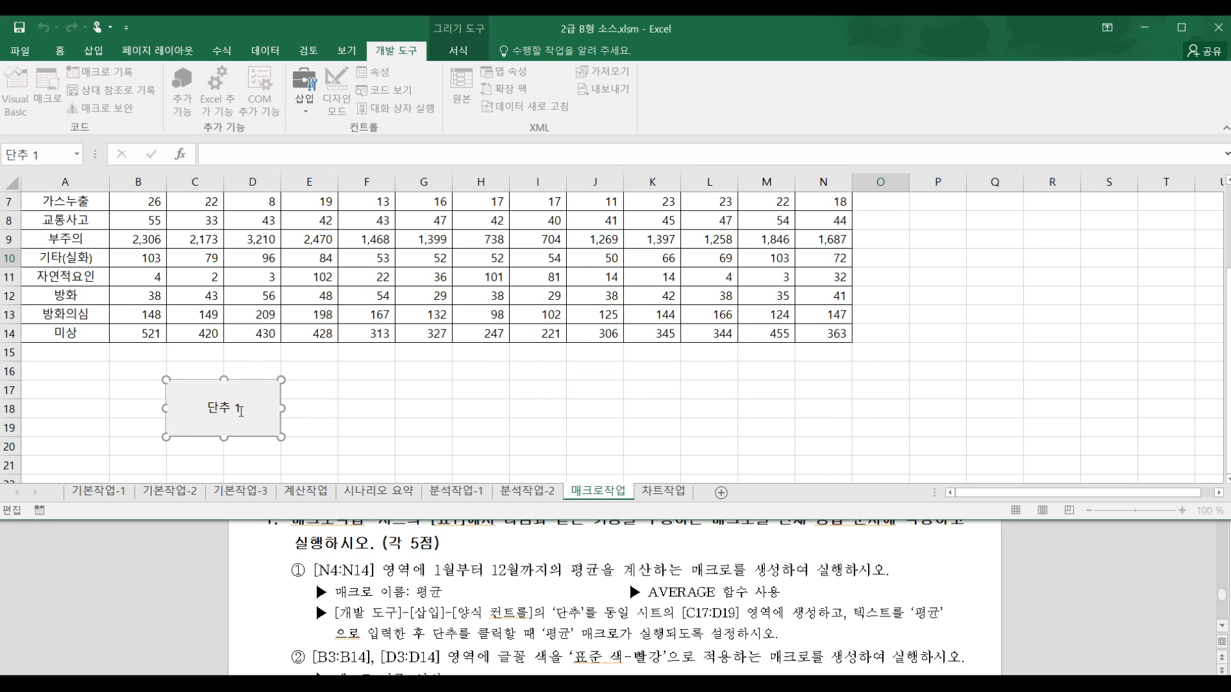
pyautogui.press('BackSpace')
pyautogui.press('BackSpace')
pyautogui.press('BackSpace')
pyautogui.press('Delete')
pyautogui.write('평균')
pyautogui.press('Return')
pyautogui.click(292, 404)
# Step: Run the macro from the 평균 button and check the averages in column N
pyautogui.scroll(1, 291, 403)
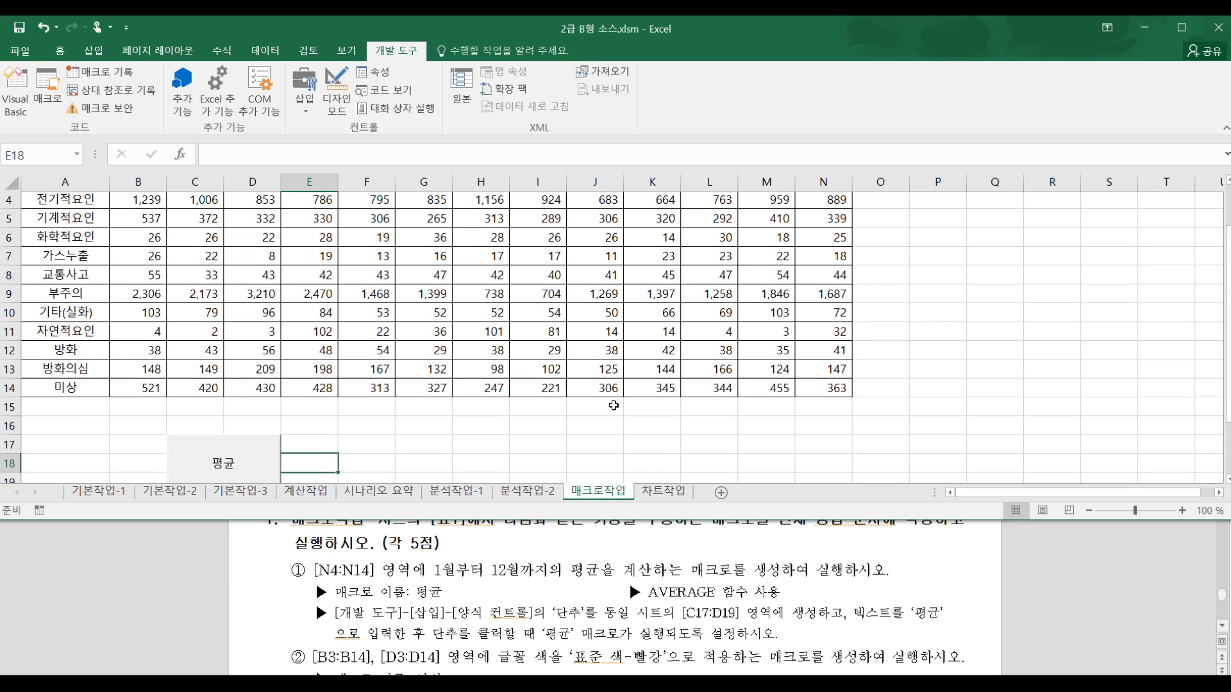
pyautogui.click(259, 463)
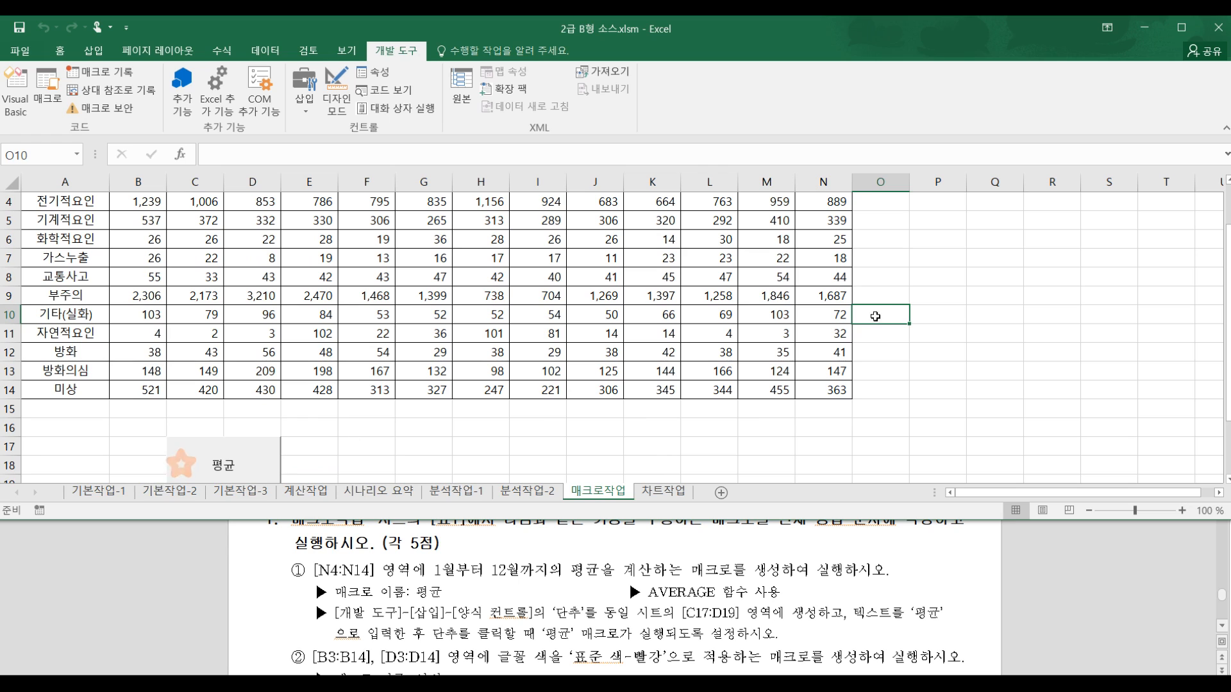
pyautogui.doubleClick(833, 318)
pyautogui.click(907, 373)
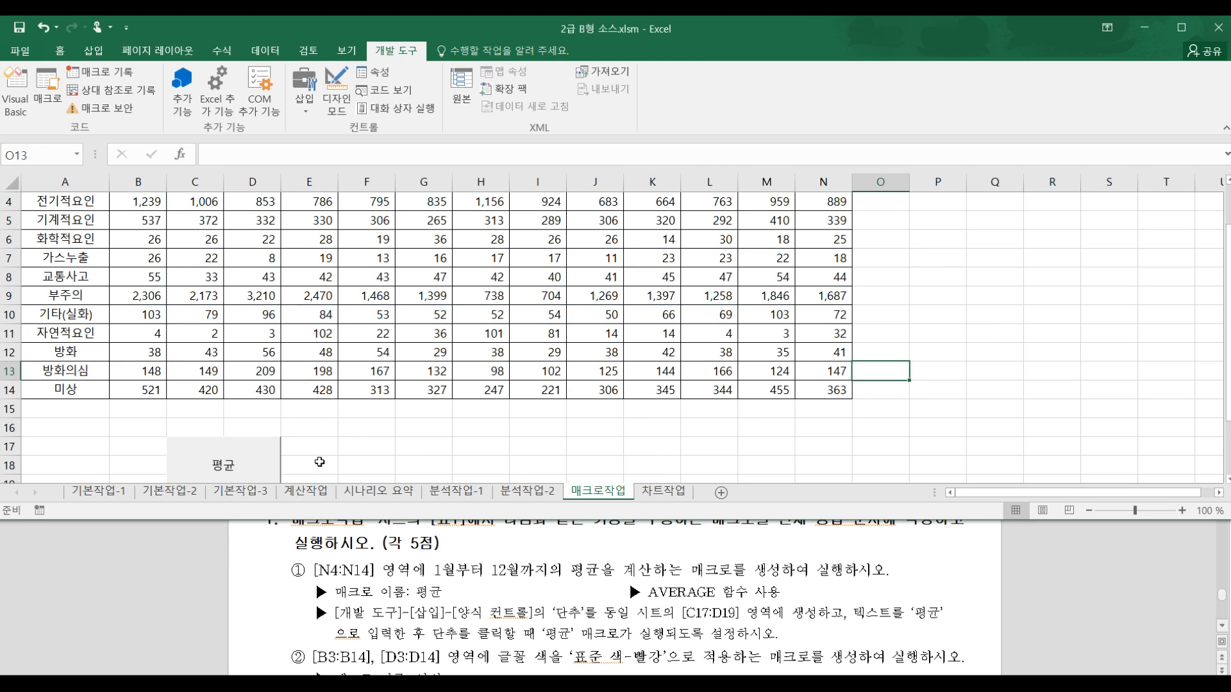
# Step: Bring up the 서식 macro instructions in the Hangul exam document and return to Excel
pyautogui.scroll(-1, 533, 456)
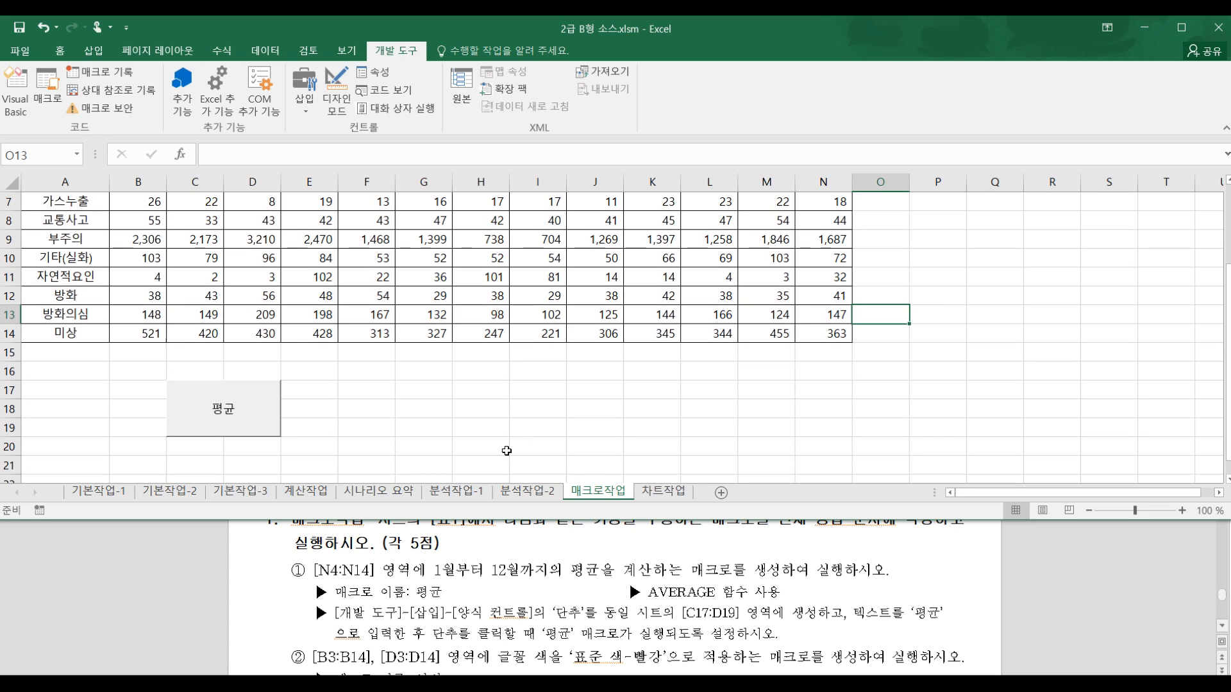
pyautogui.click(682, 584)
pyautogui.scroll(-3, 641, 584)
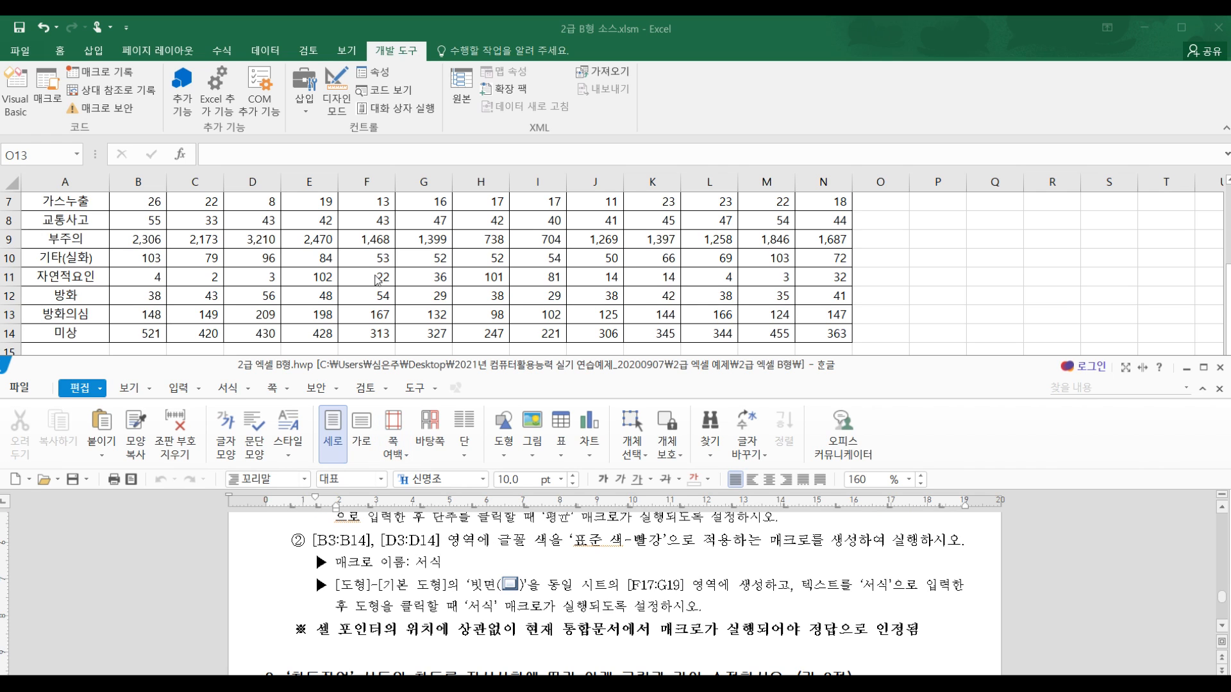
pyautogui.hotkey('alt', 'Tab')
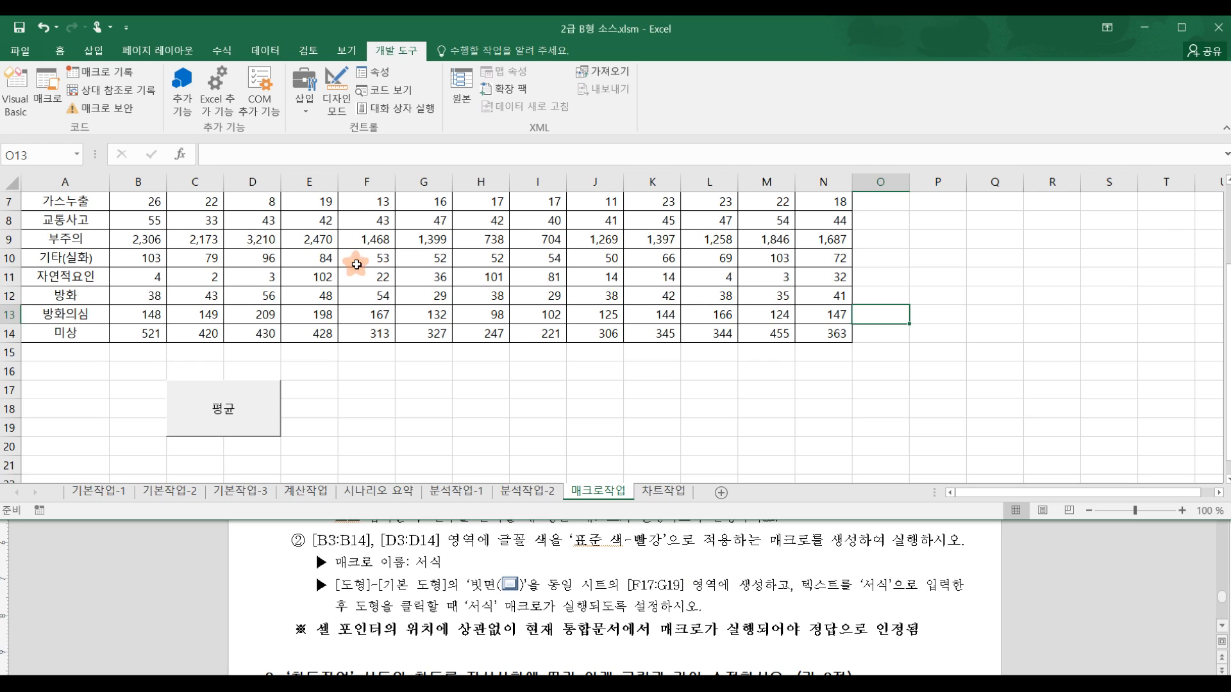
pyautogui.scroll(2, 321, 263)
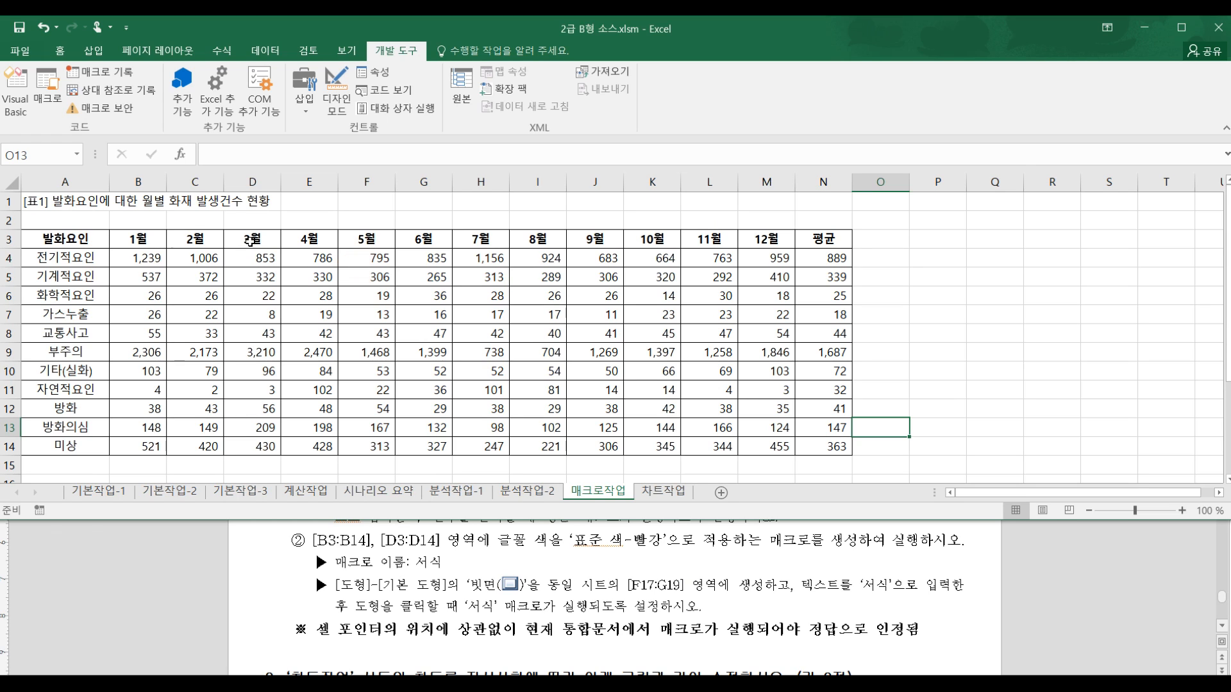
pyautogui.click(250, 241)
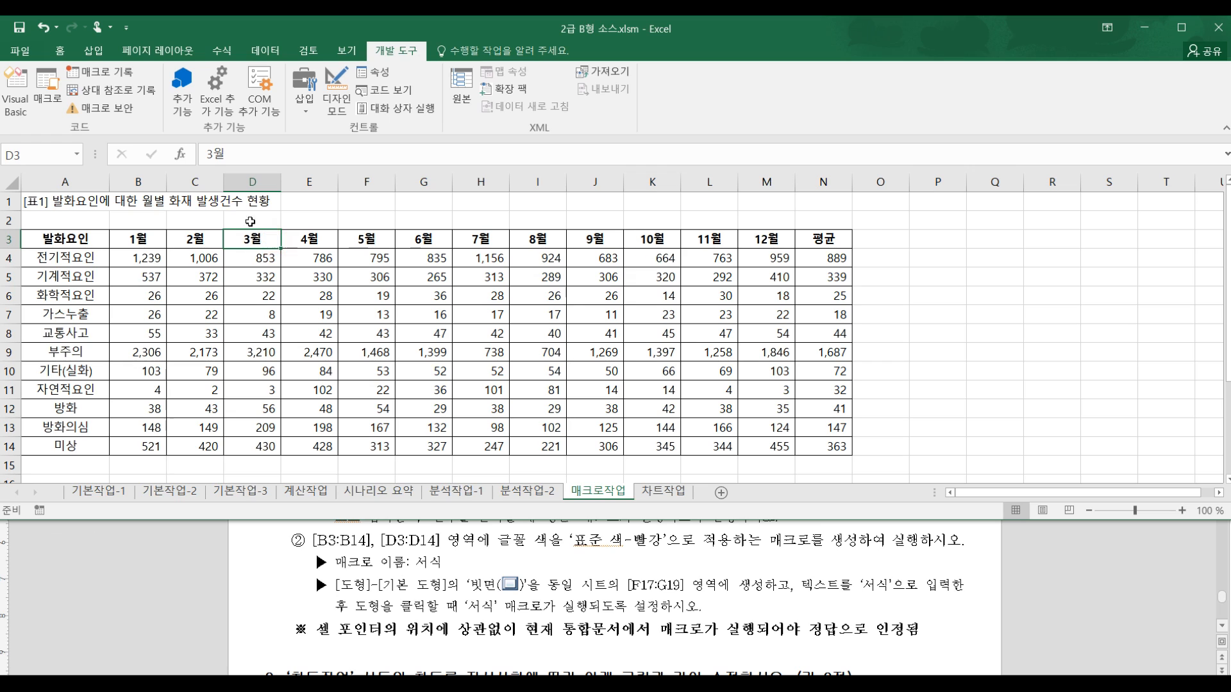
pyautogui.moveTo(140, 241); pyautogui.dragTo(148, 440)
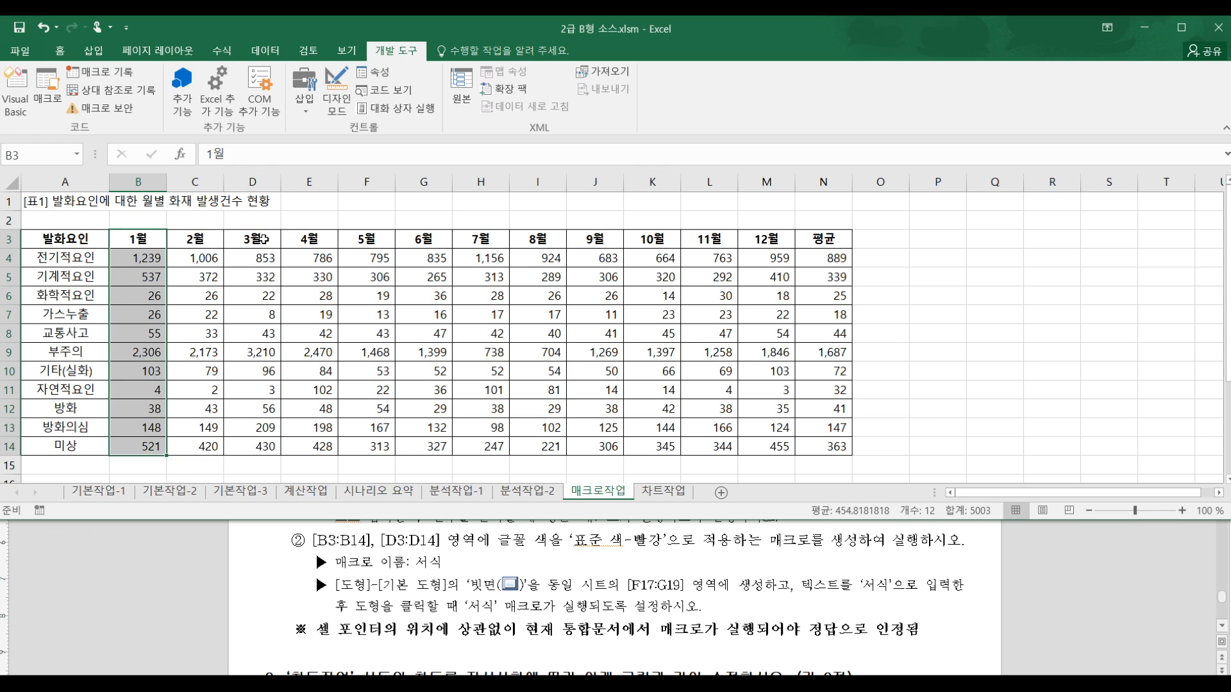
pyautogui.moveTo(264, 239); pyautogui.dragTo(262, 447)
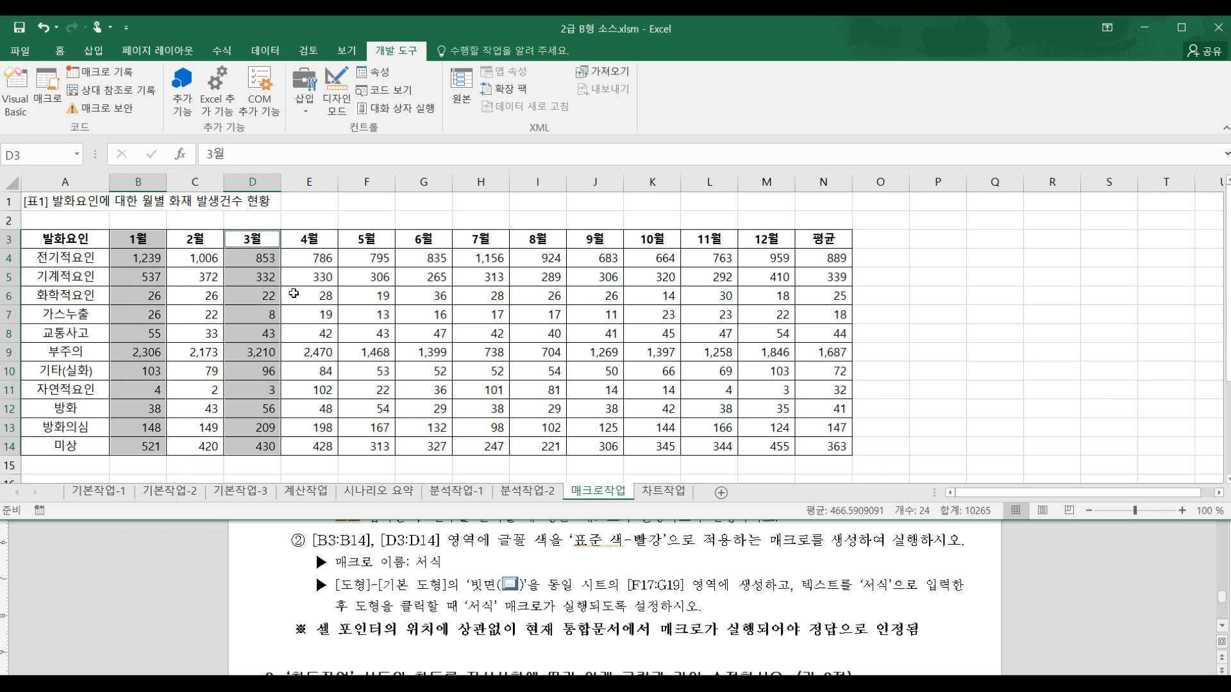
pyautogui.click(290, 219)
# Step: Start recording a macro named 서식, stored in the current workbook
pyautogui.click(358, 54)
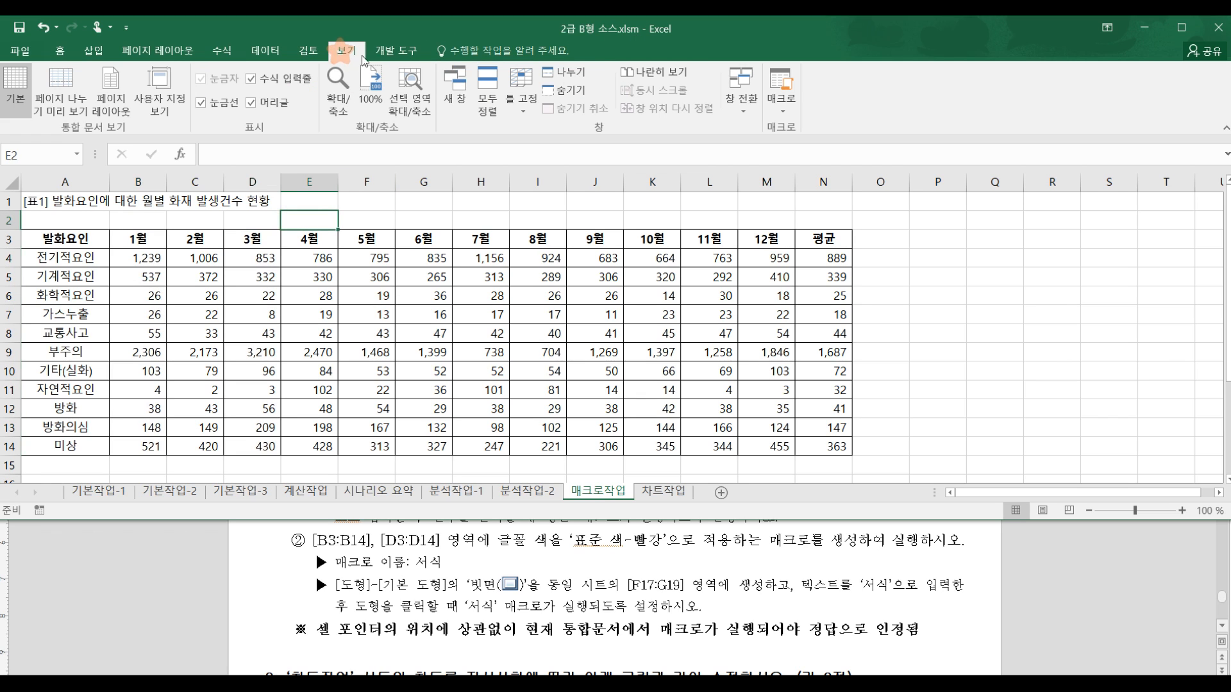
pyautogui.click(780, 96)
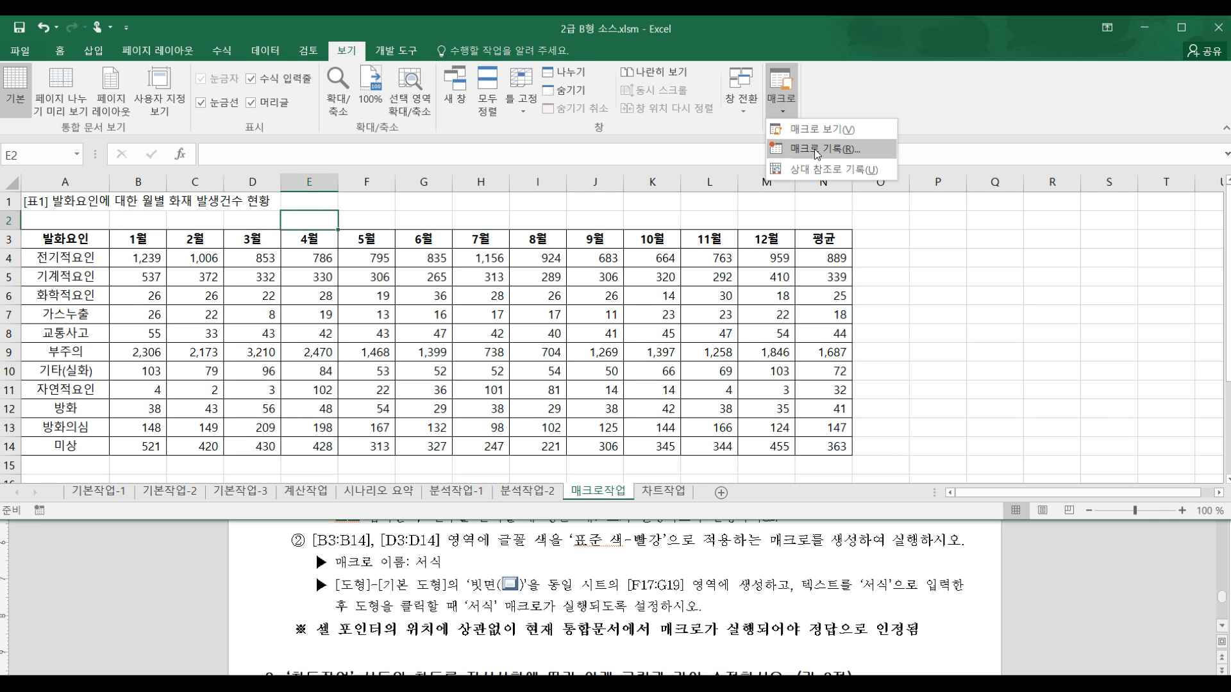
pyautogui.click(817, 152)
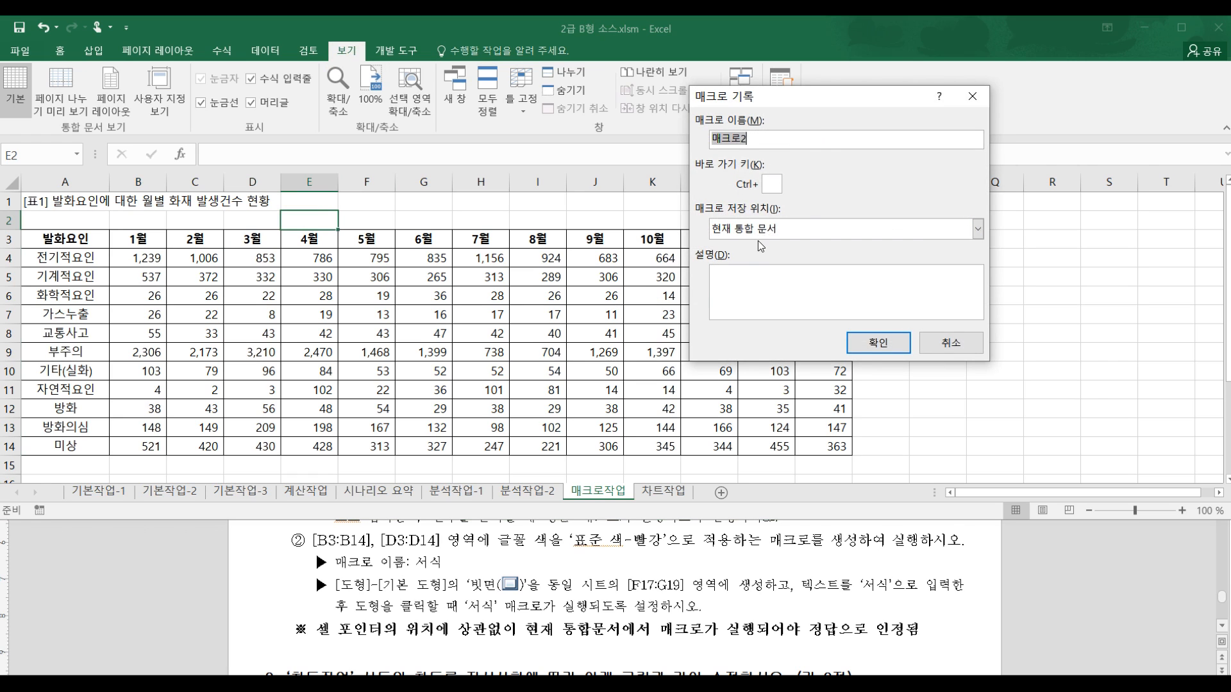
pyautogui.write('서식')
pyautogui.click(878, 345)
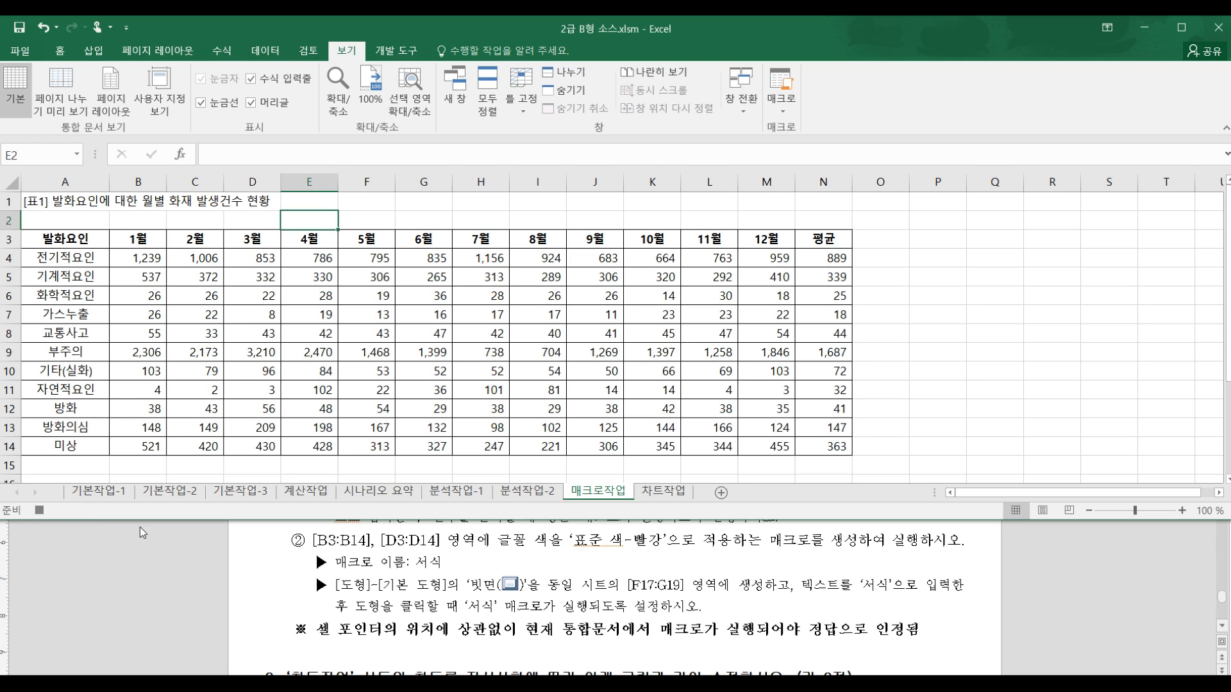
# Step: Apply the standard red font colour to B3:B14 and D3:D14, and stop recording the macro
pyautogui.moveTo(149, 238); pyautogui.dragTo(138, 448)
pyautogui.moveTo(263, 243); pyautogui.dragTo(263, 447)
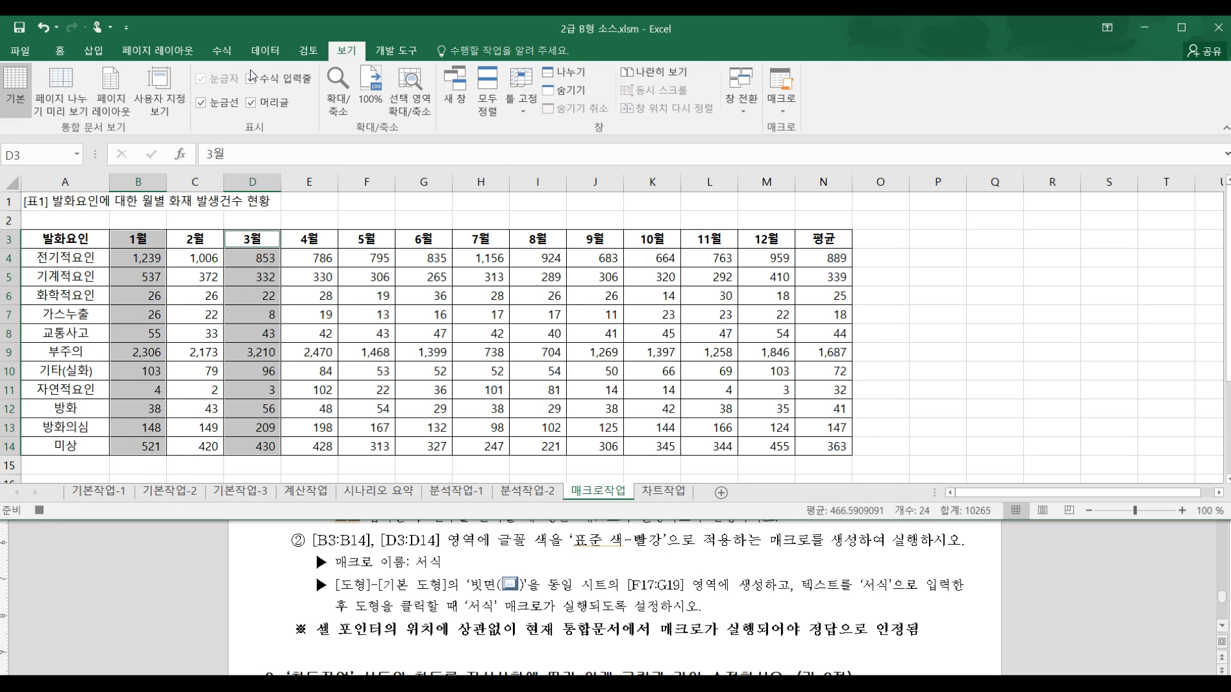
pyautogui.click(72, 50)
pyautogui.click(237, 102)
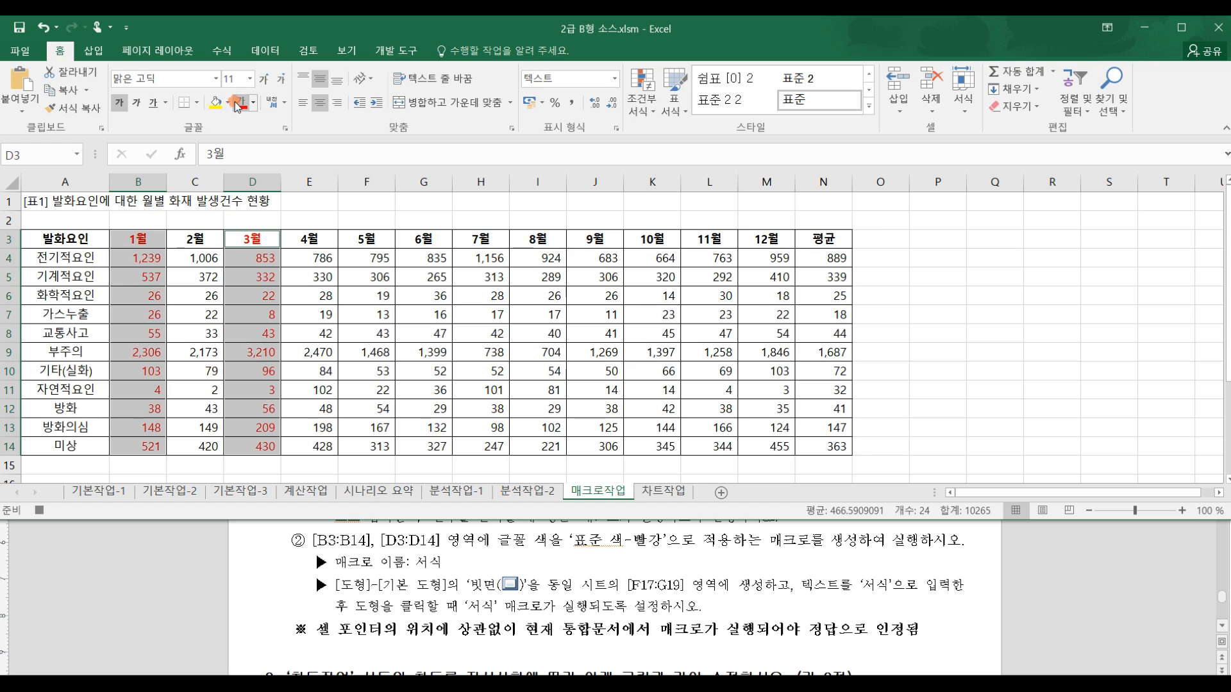
pyautogui.click(40, 510)
# Step: Draw a 빗면 (bevel) basic shape over F17:G19 and label it 서식
pyautogui.scroll(-3, 492, 335)
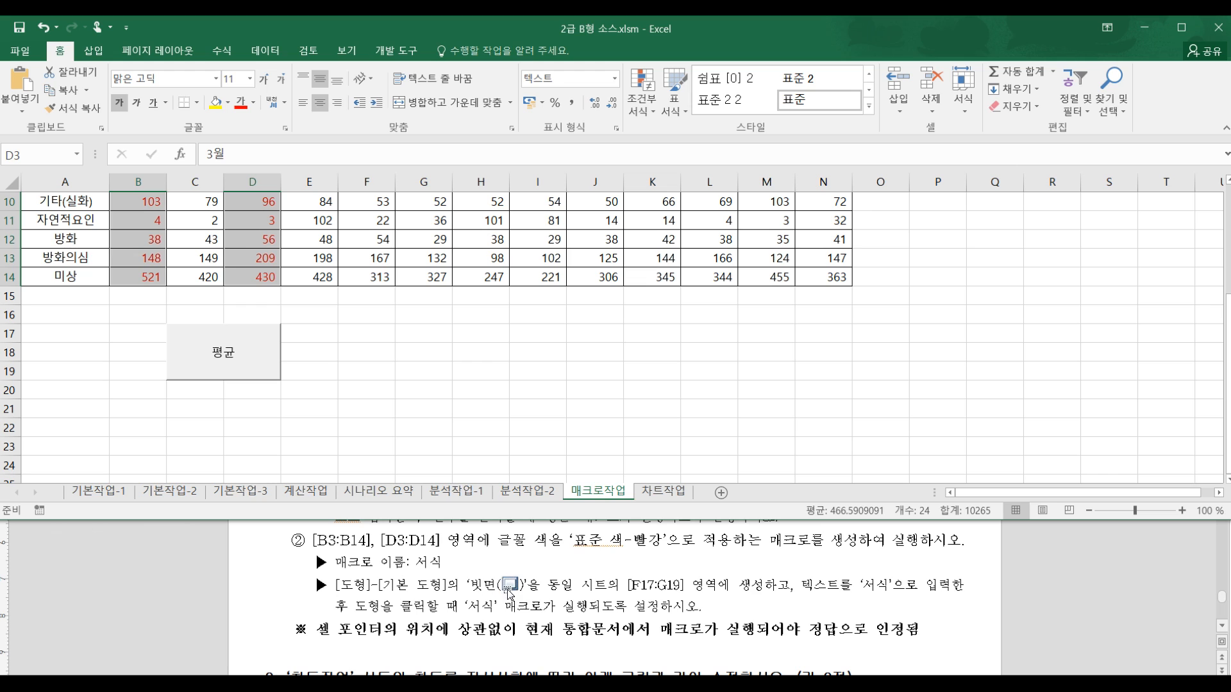
pyautogui.click(93, 50)
pyautogui.click(205, 96)
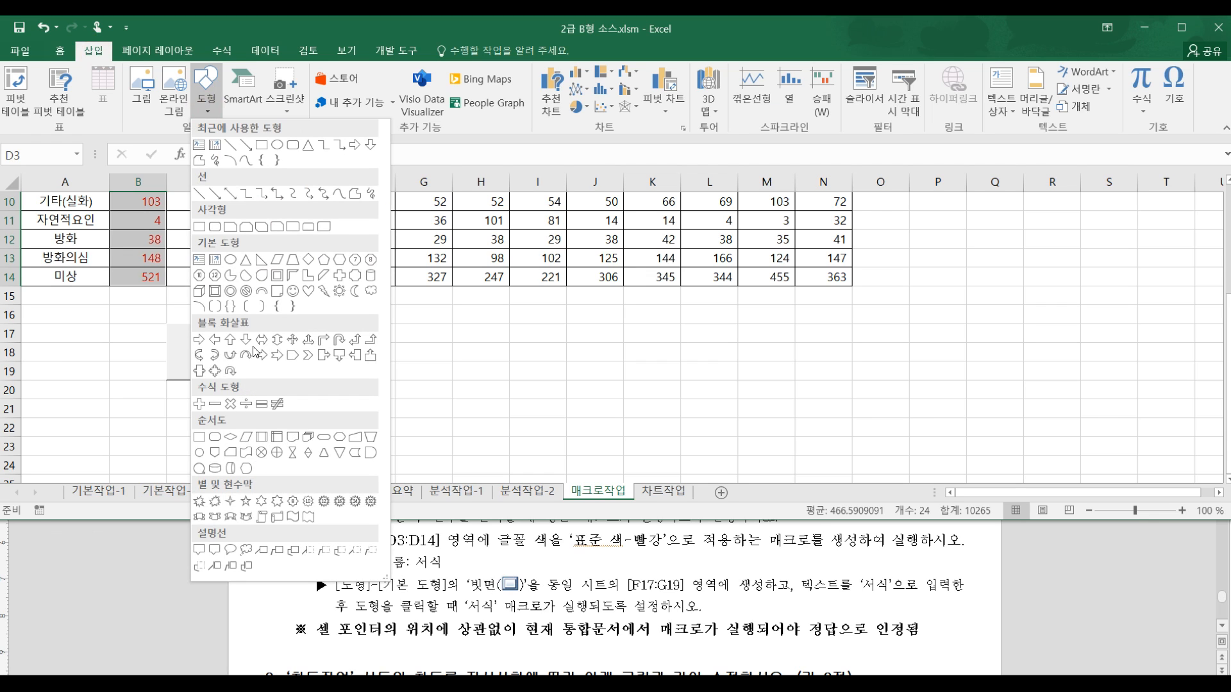
pyautogui.click(216, 292)
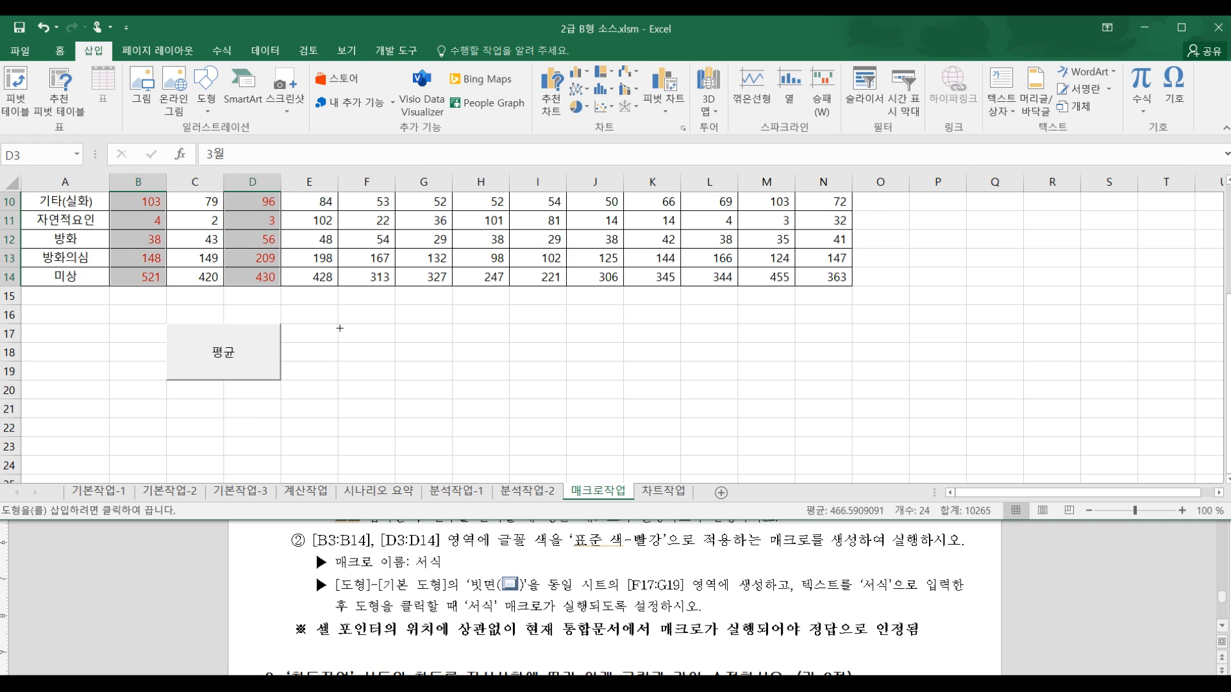
pyautogui.moveTo(339, 325)
pyautogui.mouseDown()
pyautogui.moveTo(402, 365)
pyautogui.moveTo(497, 378)
pyautogui.moveTo(452, 380)
pyautogui.mouseUp()
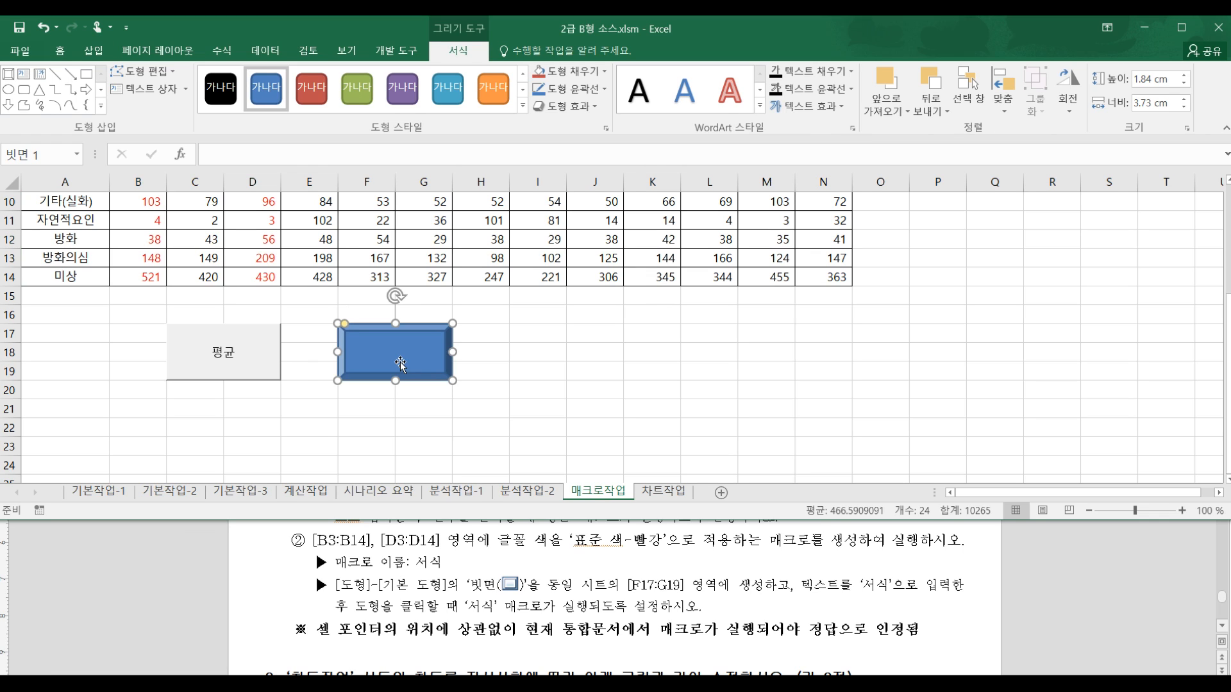
pyautogui.write('서식')
pyautogui.click(547, 344)
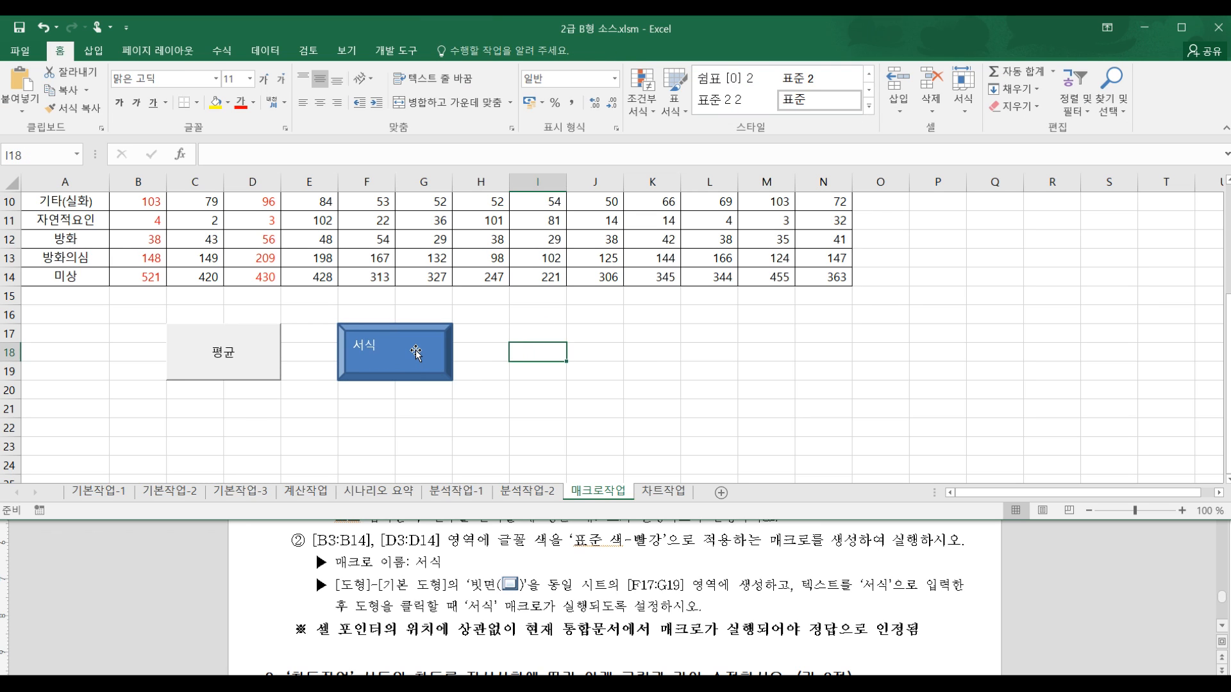
# Step: Assign this workbook's 서식 macro to the bevel shape on F17:G19 and run it from the shape
pyautogui.rightClick(416, 352)
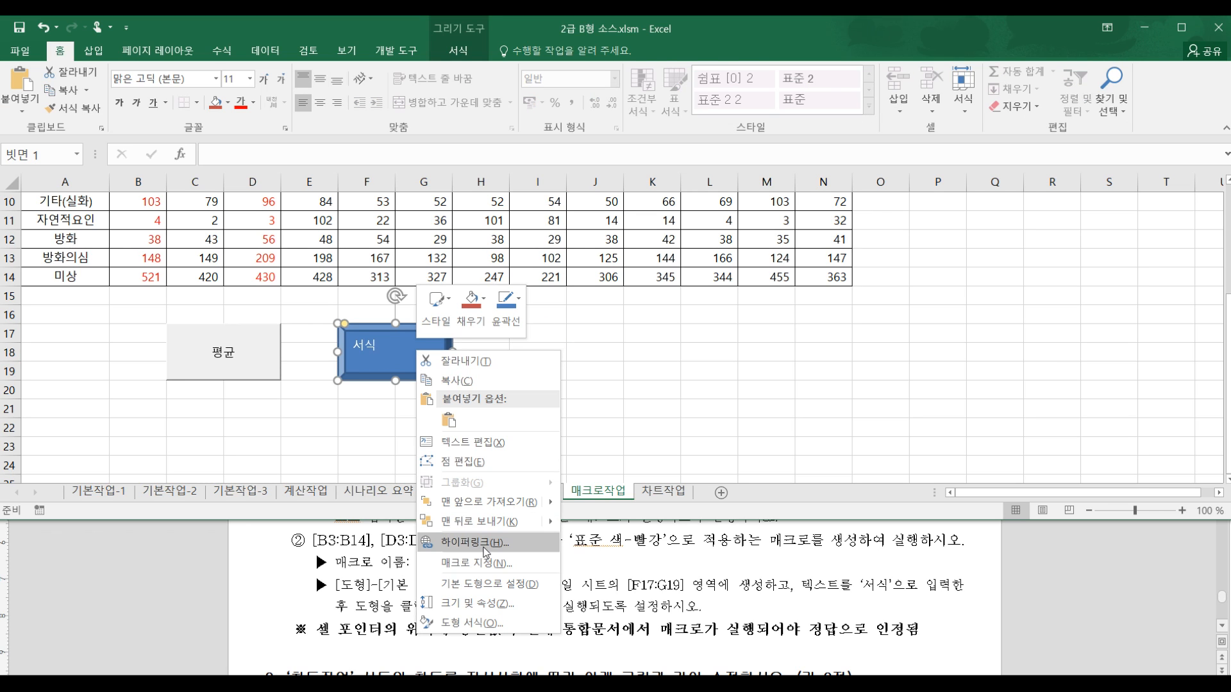
pyautogui.click(498, 567)
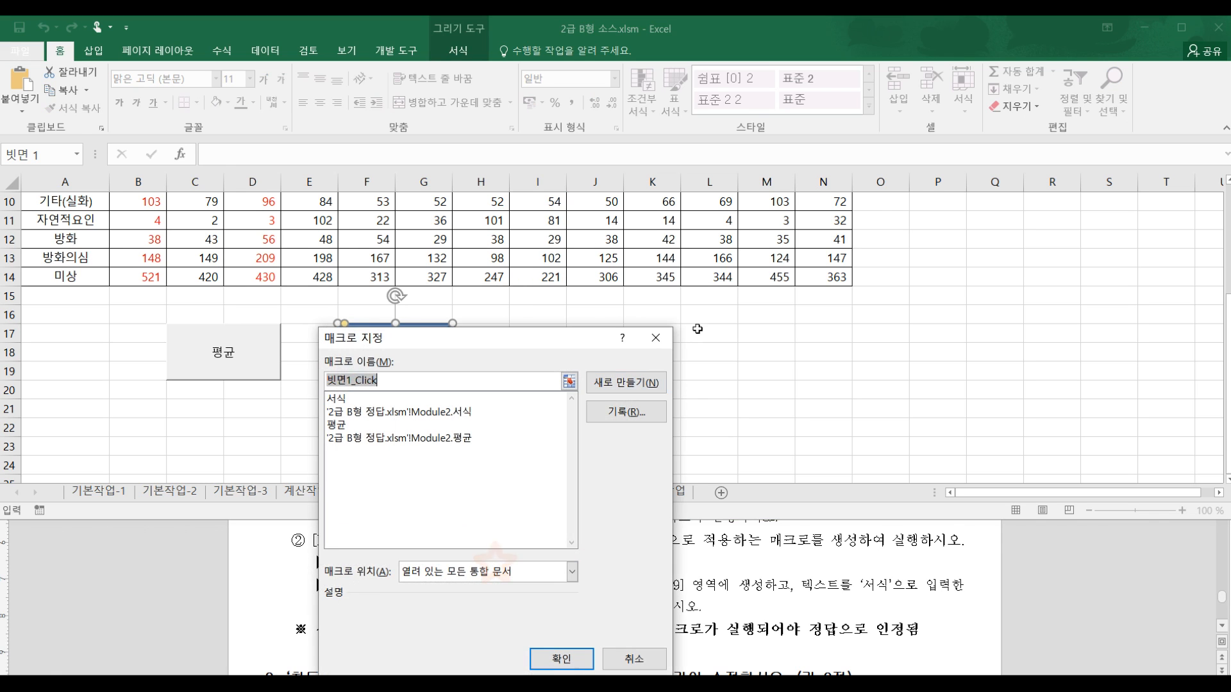
pyautogui.moveTo(487, 347); pyautogui.dragTo(773, 242)
pyautogui.click(638, 291)
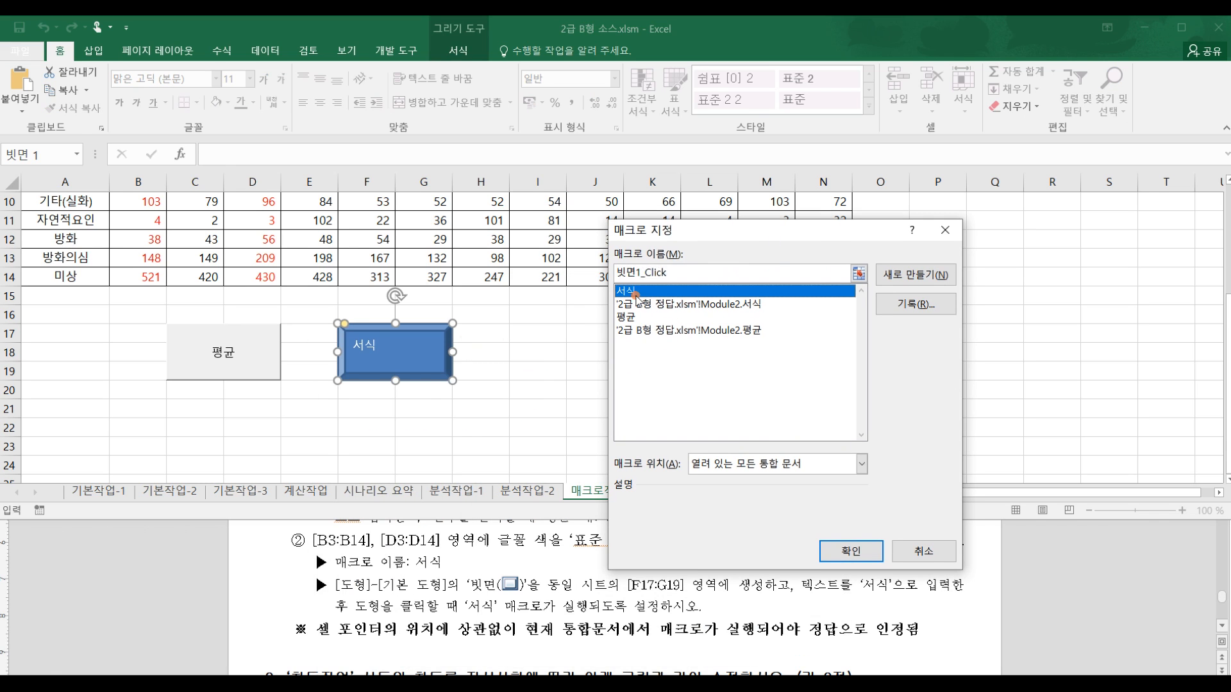
pyautogui.click(846, 550)
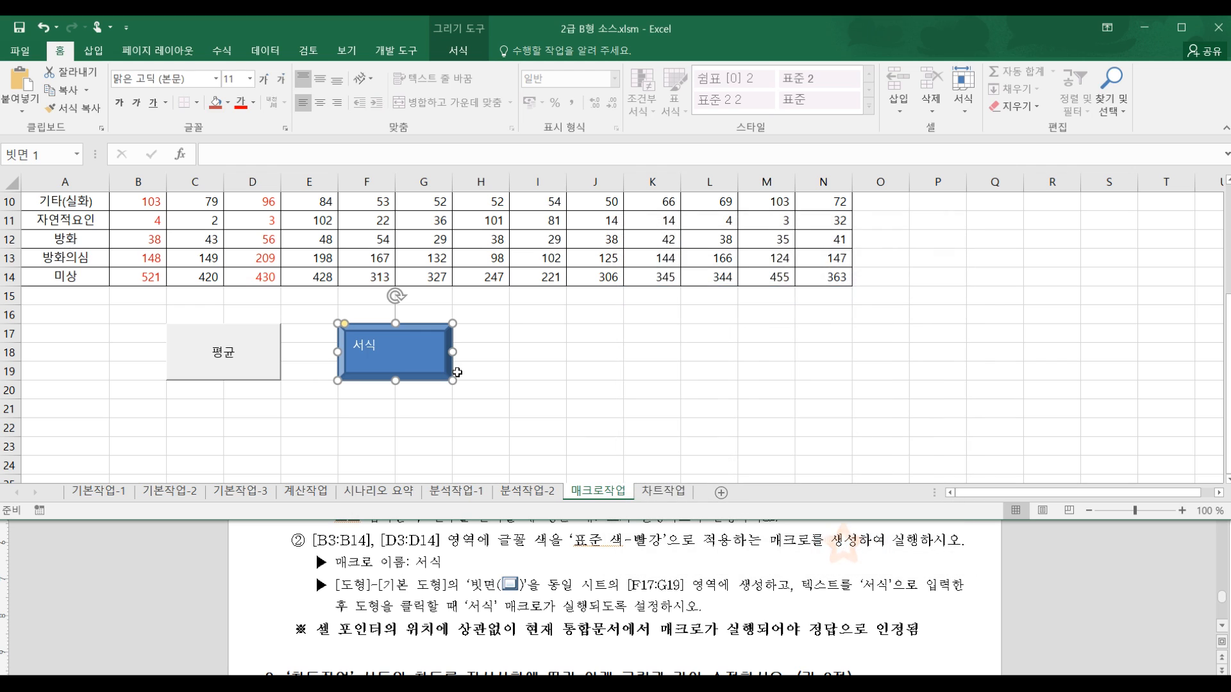
pyautogui.click(417, 361)
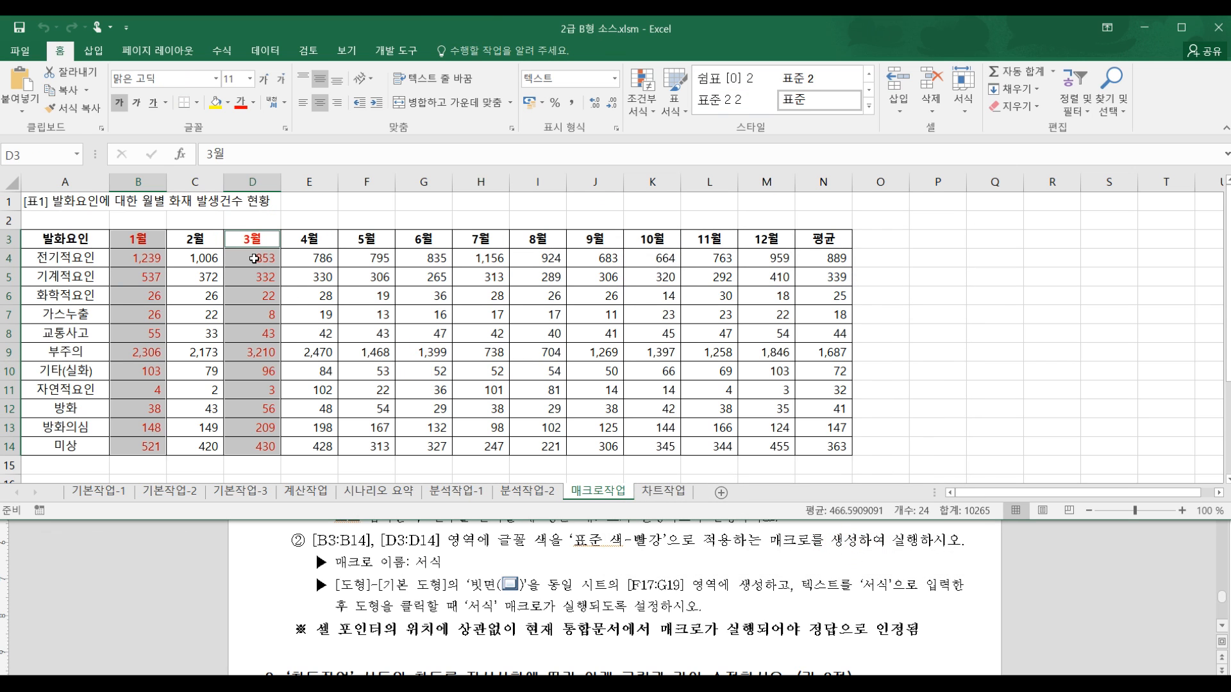
pyautogui.scroll(-2, 610, 367)
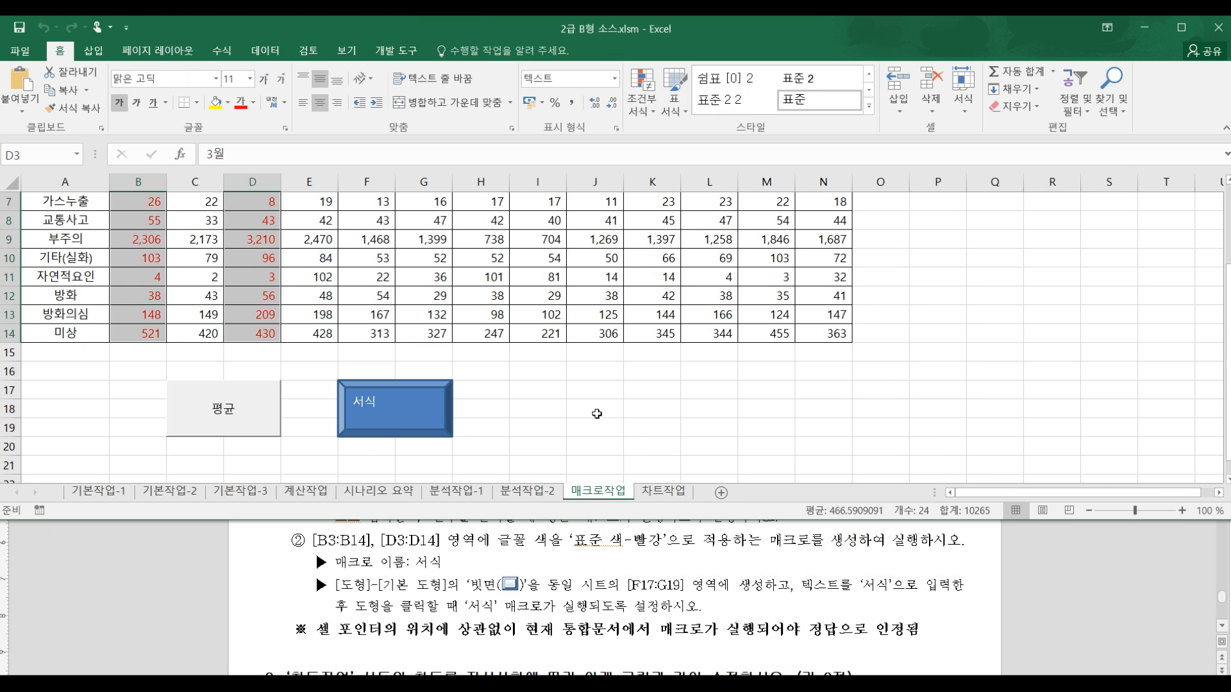
# Step: Bring up the chart task instructions in the Hangul exam document and open the 차트작업 sheet in Excel
pyautogui.click(627, 586)
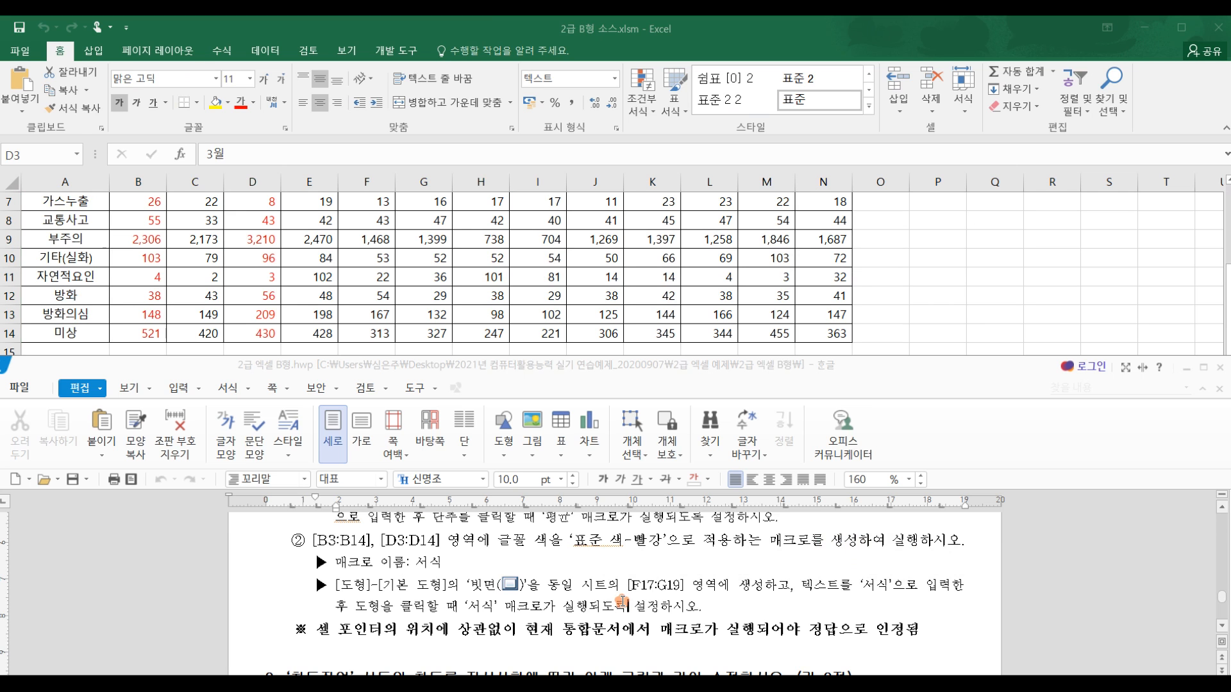
pyautogui.scroll(-5, 615, 576)
pyautogui.scroll(-1, 576, 564)
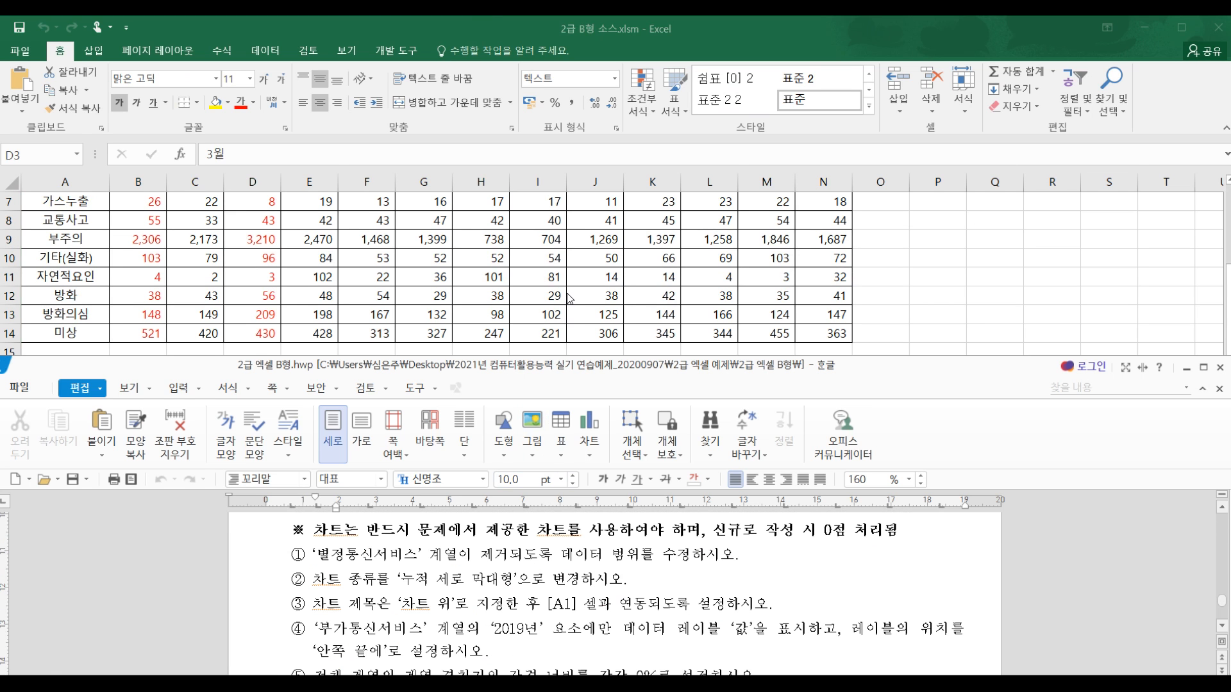
pyautogui.click(572, 315)
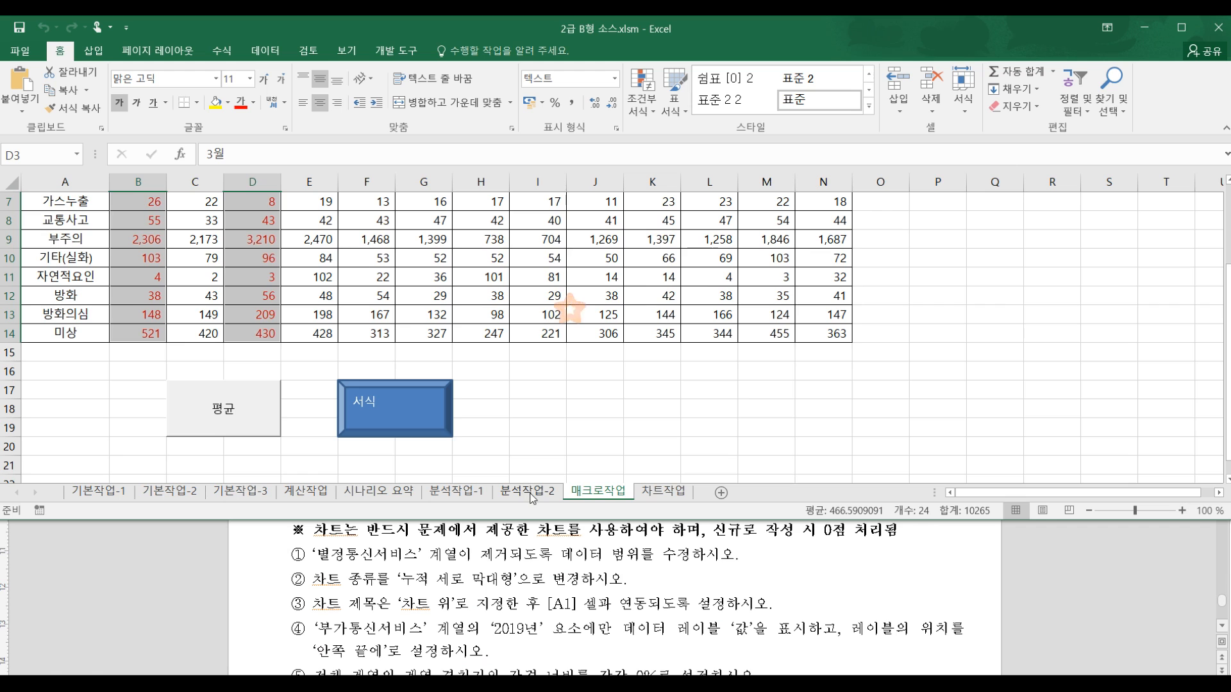
pyautogui.click(664, 491)
# Step: Read the chart instructions in the Hangul document and highlight 별정통신서비스 in item ①
pyautogui.click(563, 560)
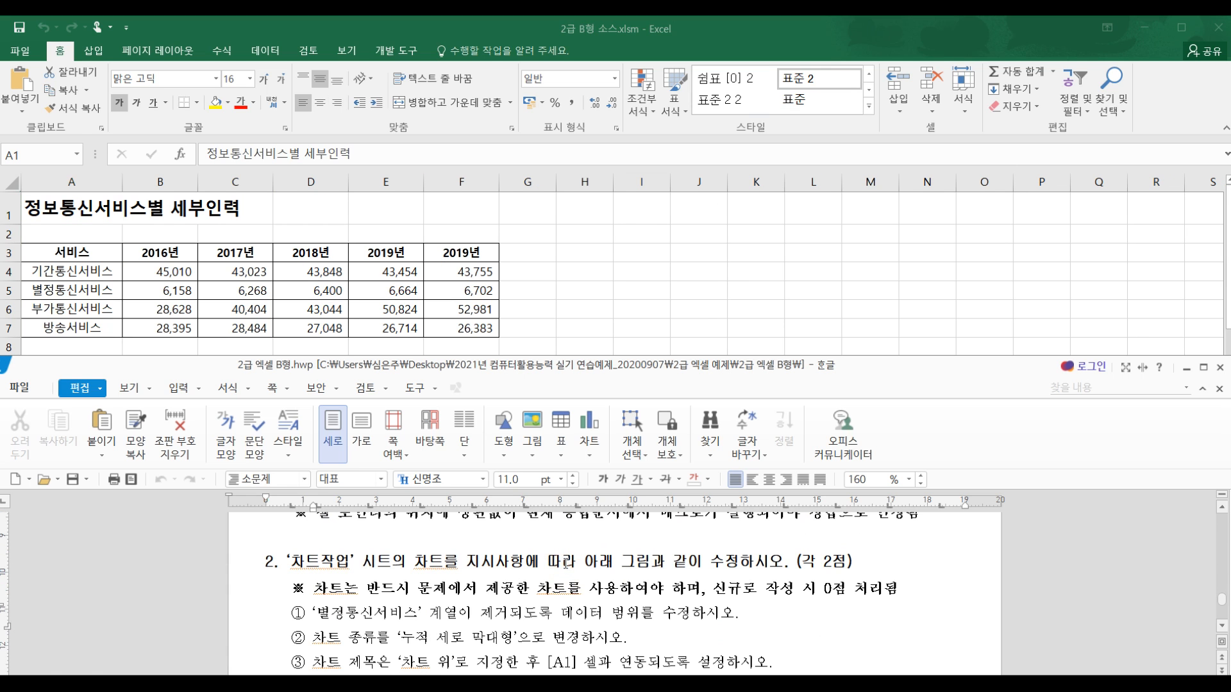
pyautogui.scroll(-3, 458, 531)
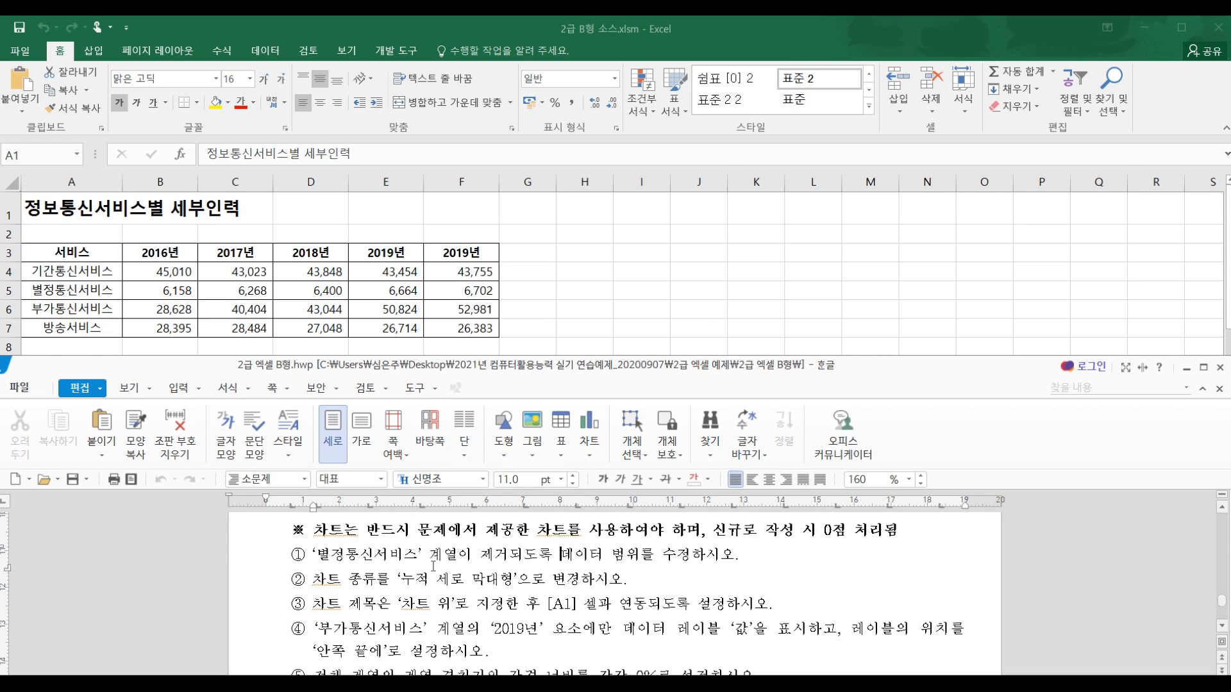
pyautogui.moveTo(318, 555); pyautogui.dragTo(417, 557)
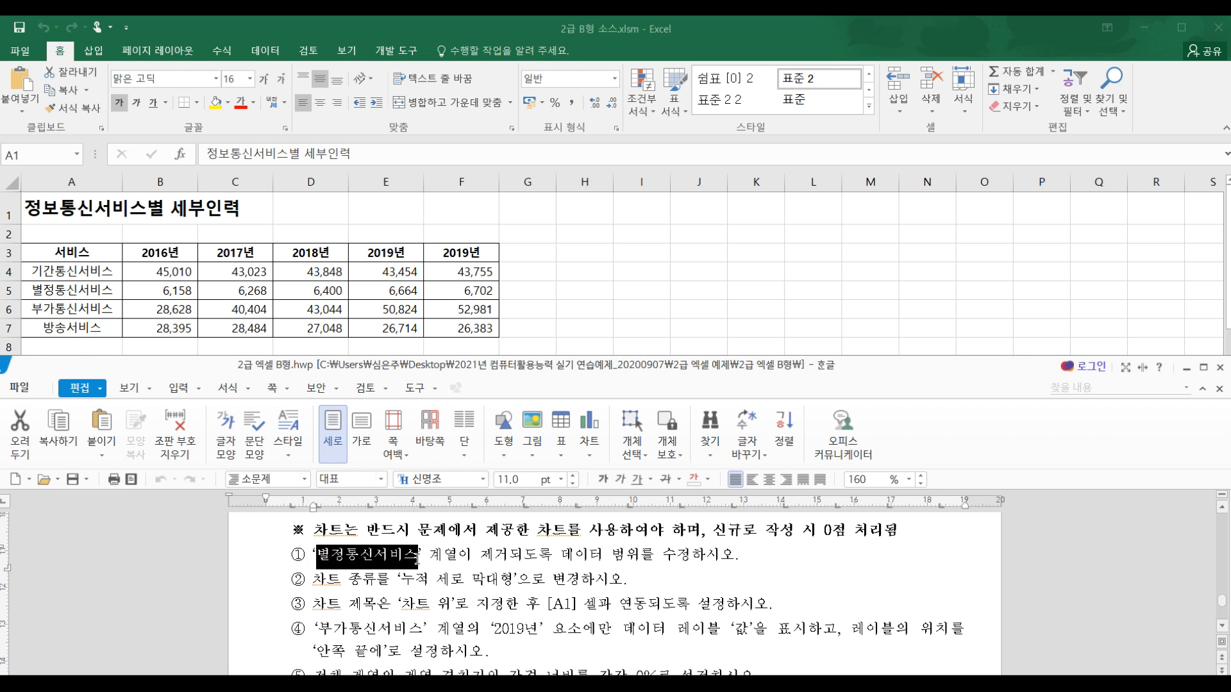
# Step: Return to Excel, delete the 별정통신서비스 series directly in the chart, and undo the deletion
pyautogui.click(554, 329)
pyautogui.scroll(-3, 449, 394)
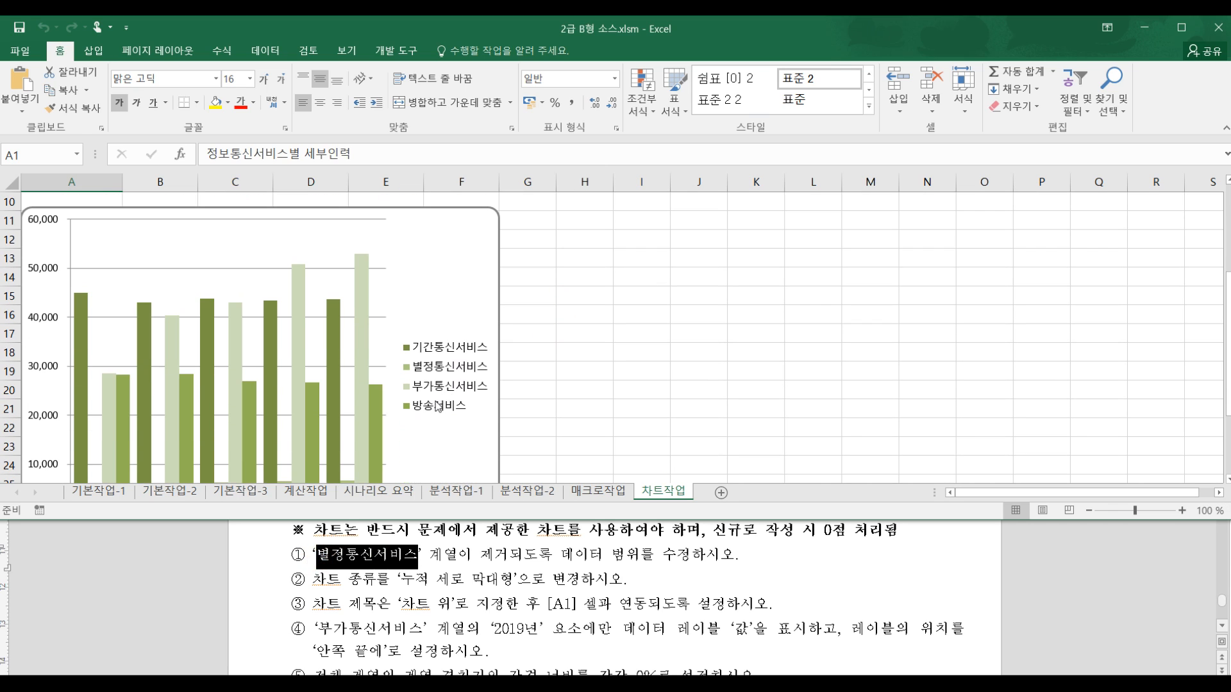
pyautogui.click(428, 380)
pyautogui.click(424, 371)
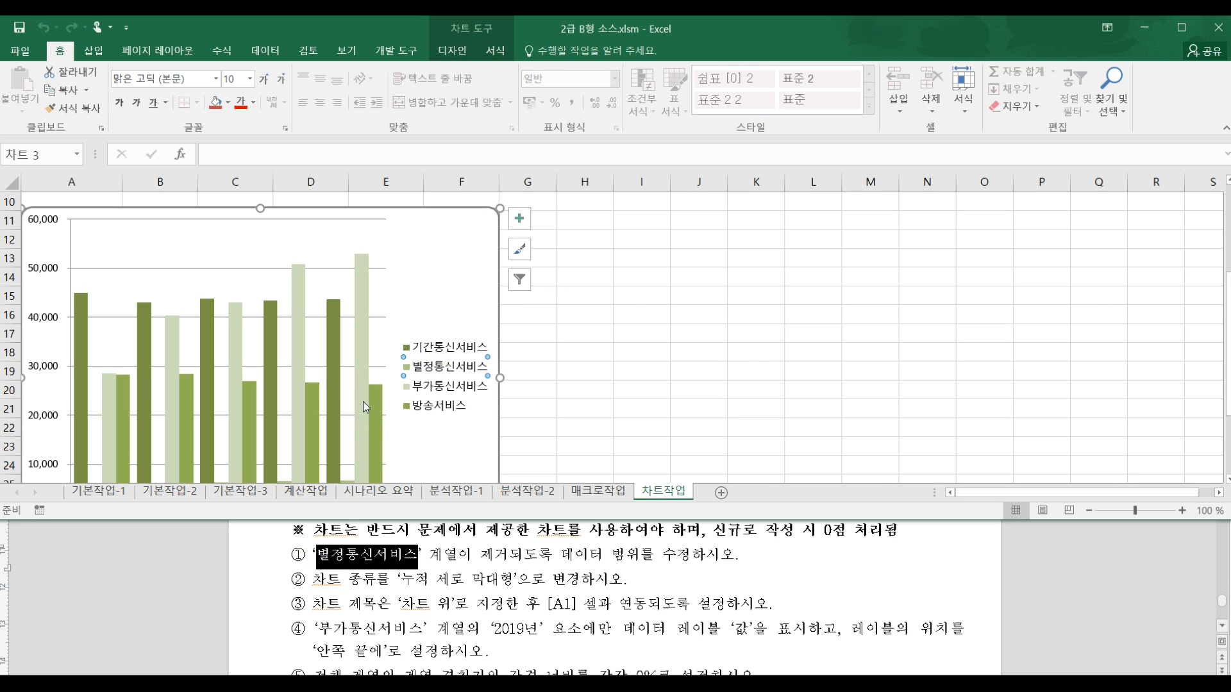
pyautogui.click(360, 428)
pyautogui.scroll(-1, 360, 428)
pyautogui.click(350, 437)
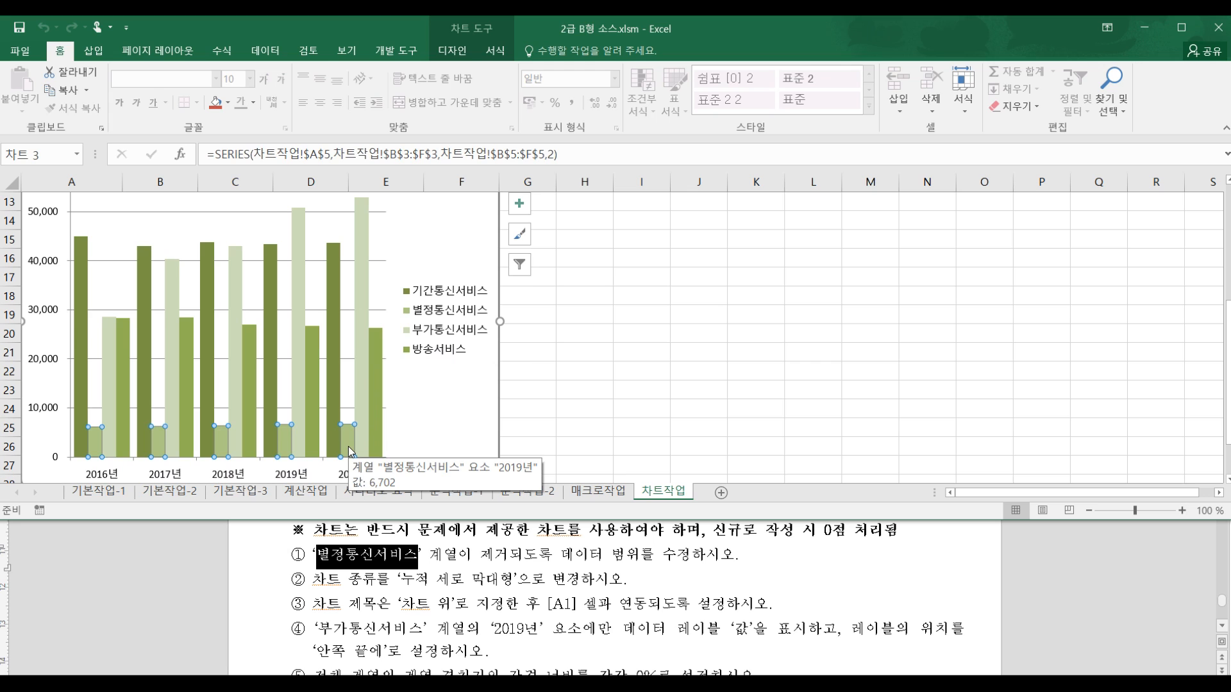
pyautogui.press('Delete')
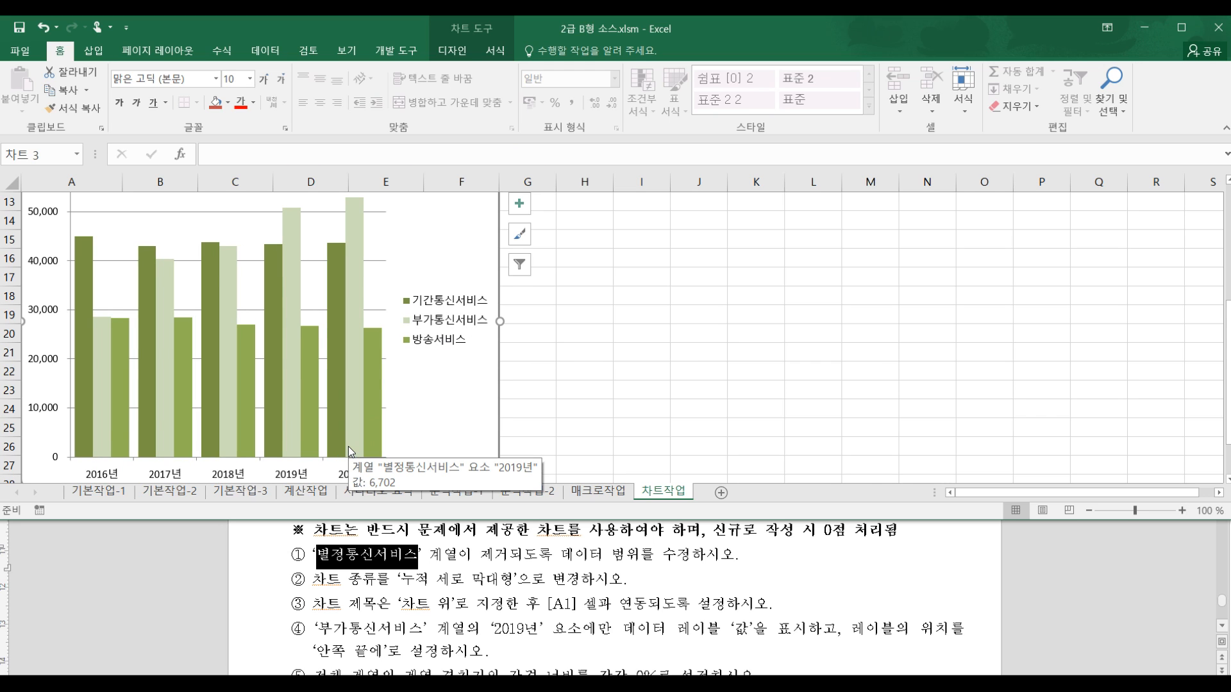
pyautogui.hotkey('ctrl', 'z')
# Step: Remove the 별정통신서비스 series from the chart through its data source selection
pyautogui.scroll(1, 352, 321)
pyautogui.rightClick(329, 309)
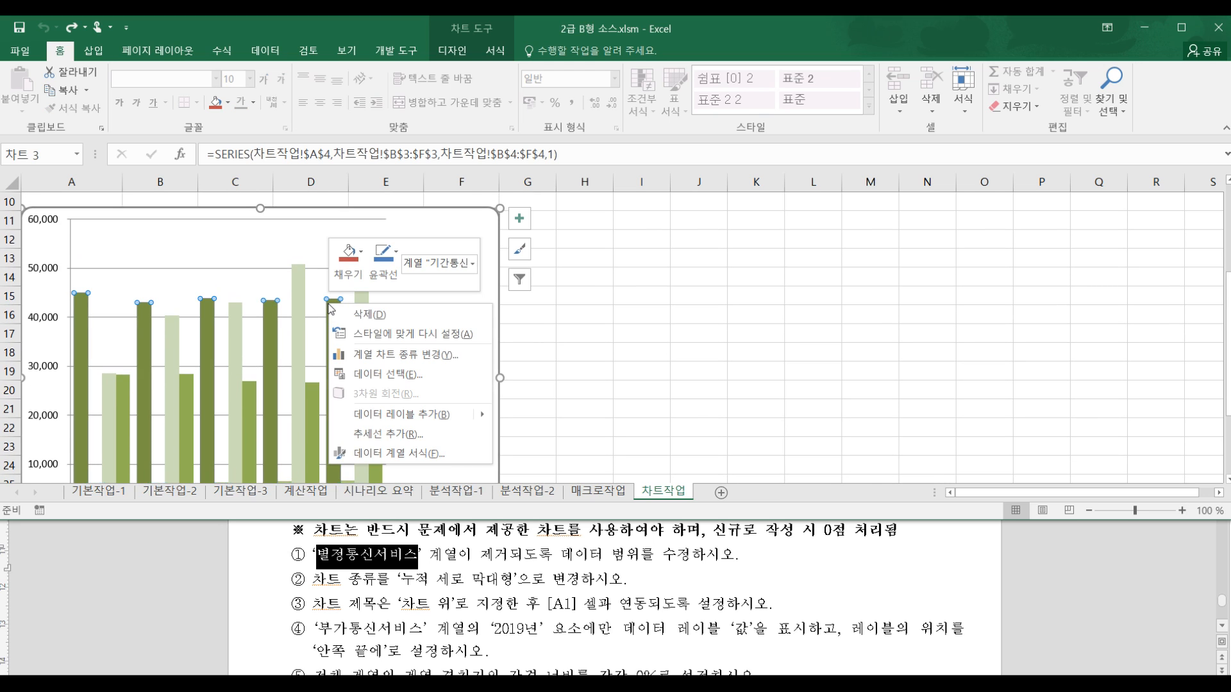
pyautogui.click(368, 374)
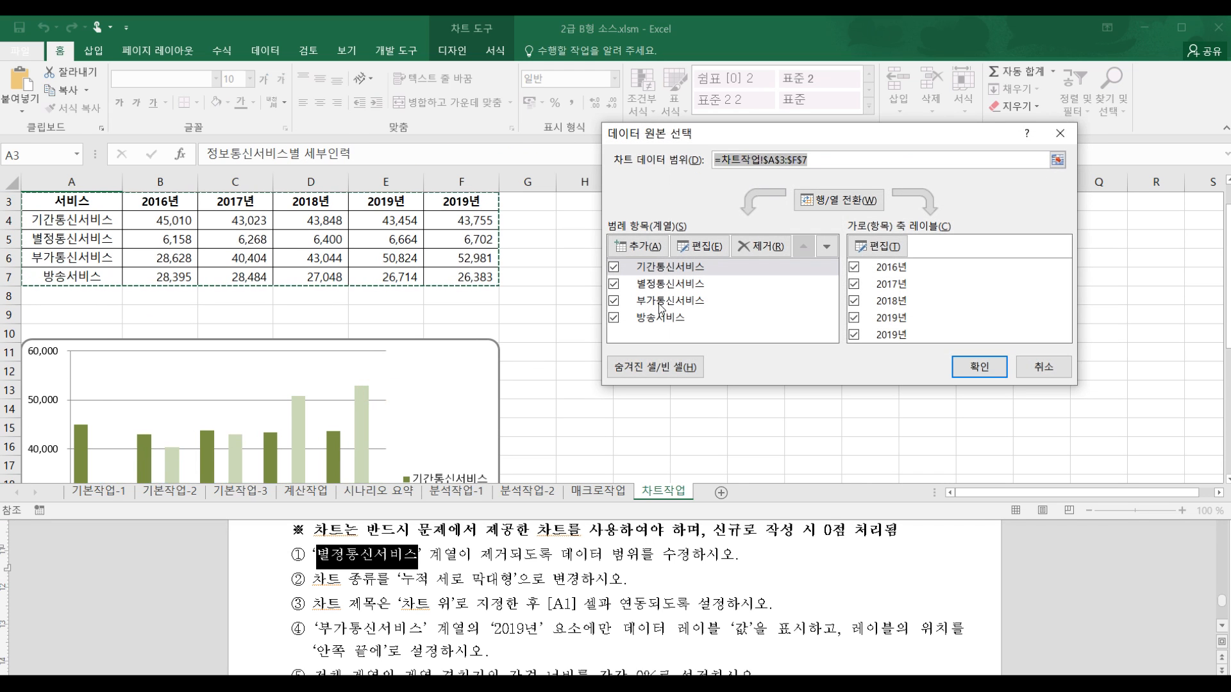
pyautogui.click(613, 283)
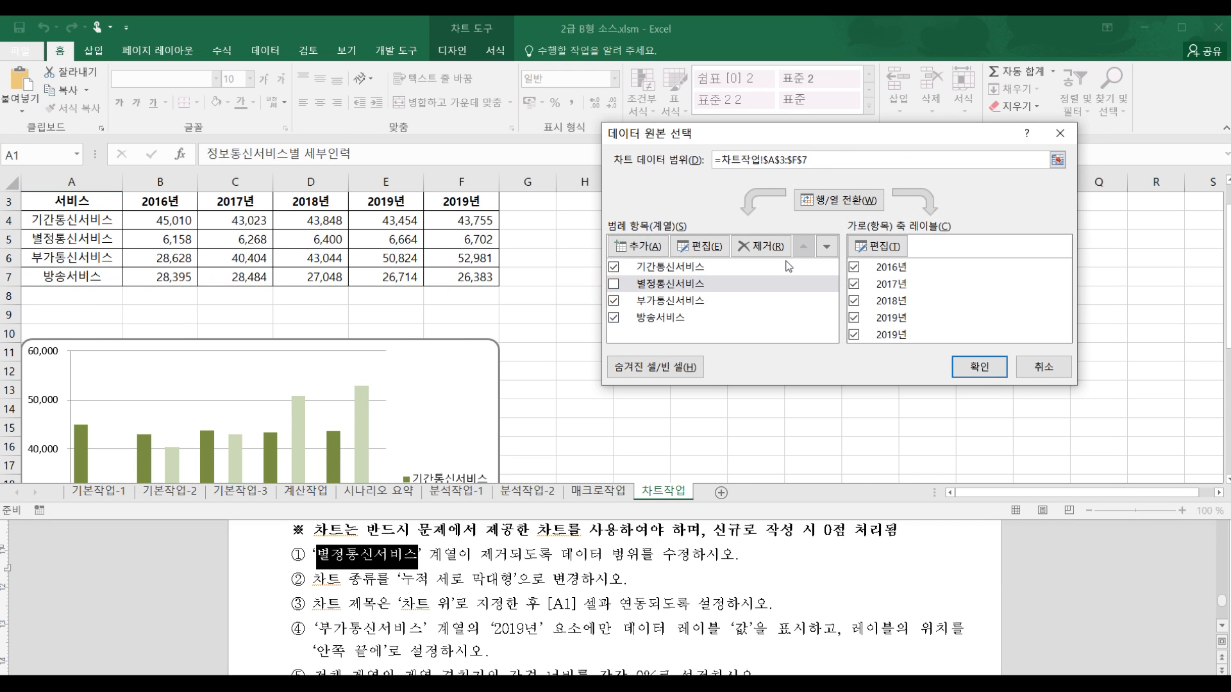
pyautogui.click(760, 246)
pyautogui.click(978, 367)
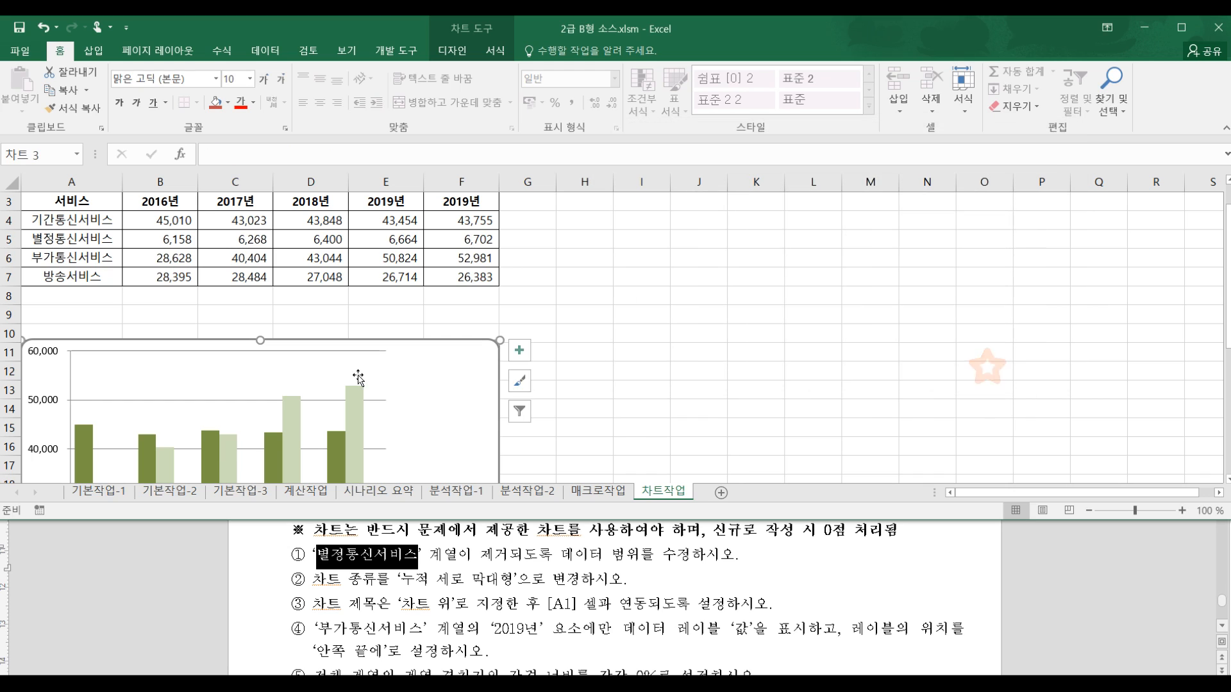
pyautogui.scroll(-3, 358, 378)
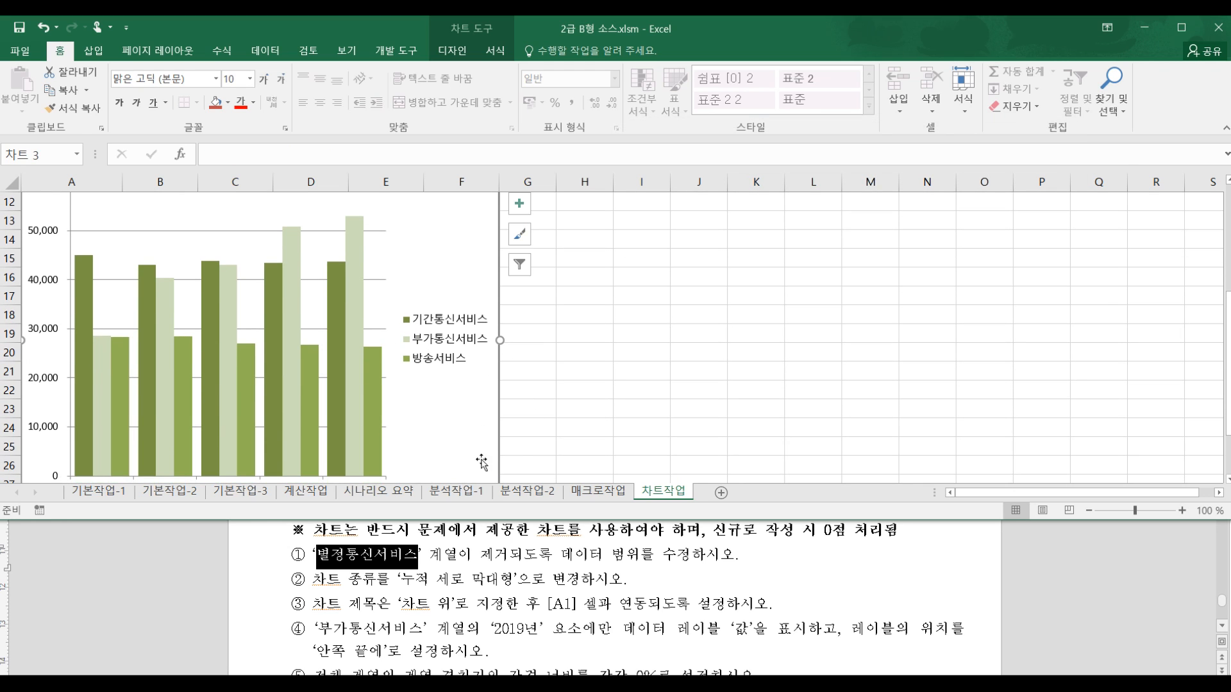
pyautogui.click(279, 312)
pyautogui.rightClick(277, 306)
pyautogui.click(263, 307)
pyautogui.rightClick(262, 306)
pyautogui.click(317, 378)
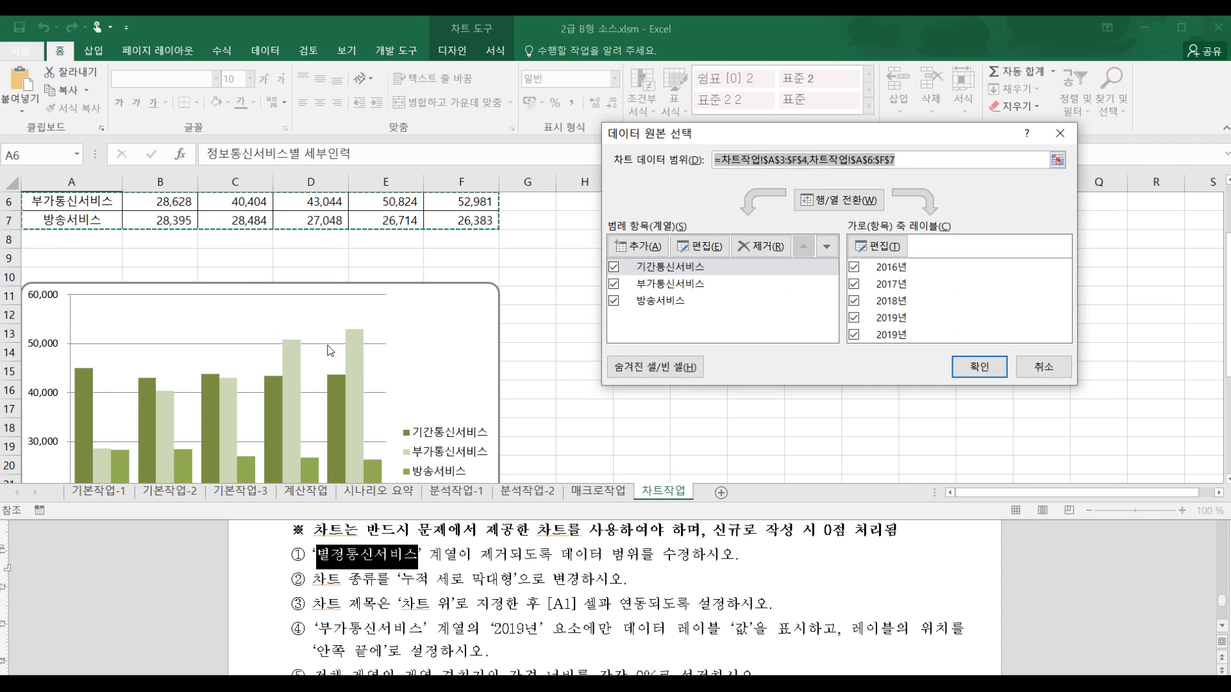
pyautogui.press('Escape')
# Step: Change the chart type to stacked column (누적 세로 막대형)
pyautogui.rightClick(297, 395)
pyautogui.click(337, 436)
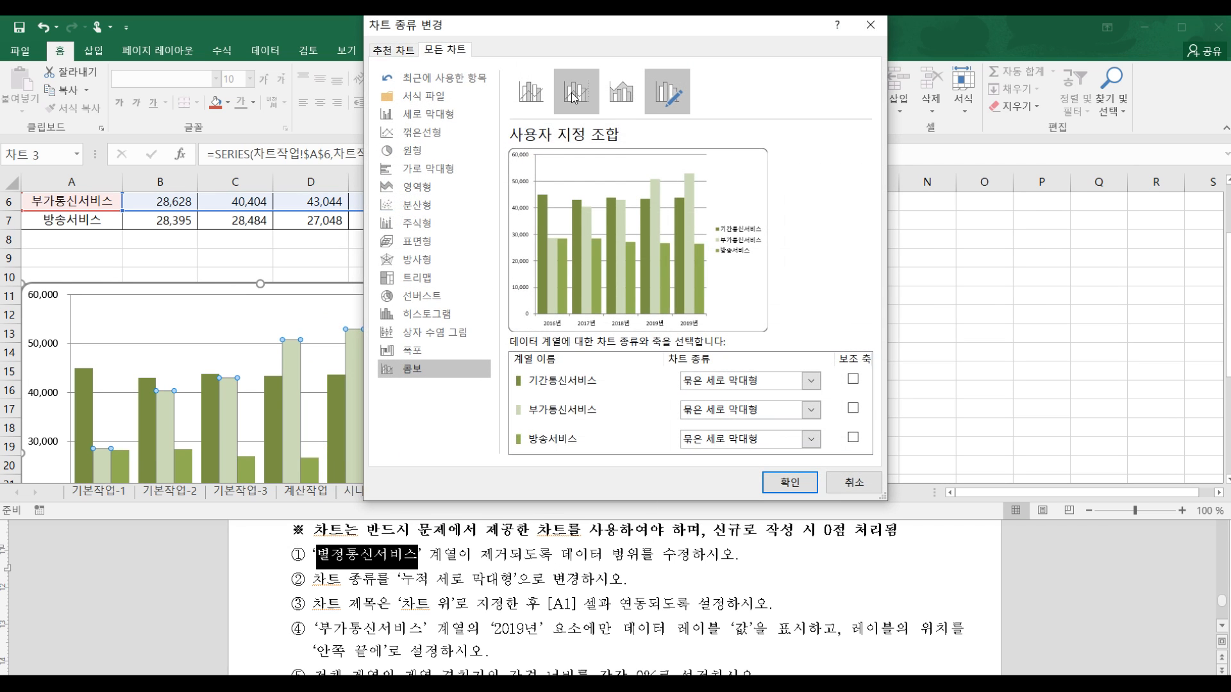
pyautogui.click(441, 121)
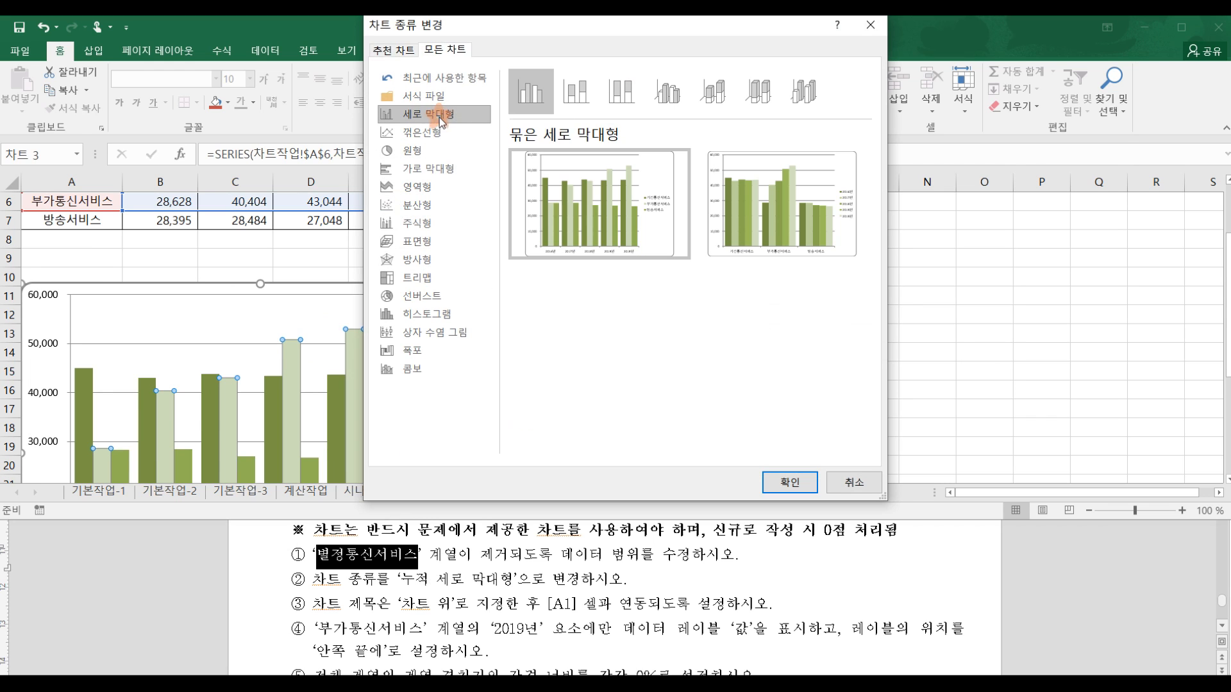
pyautogui.click(576, 91)
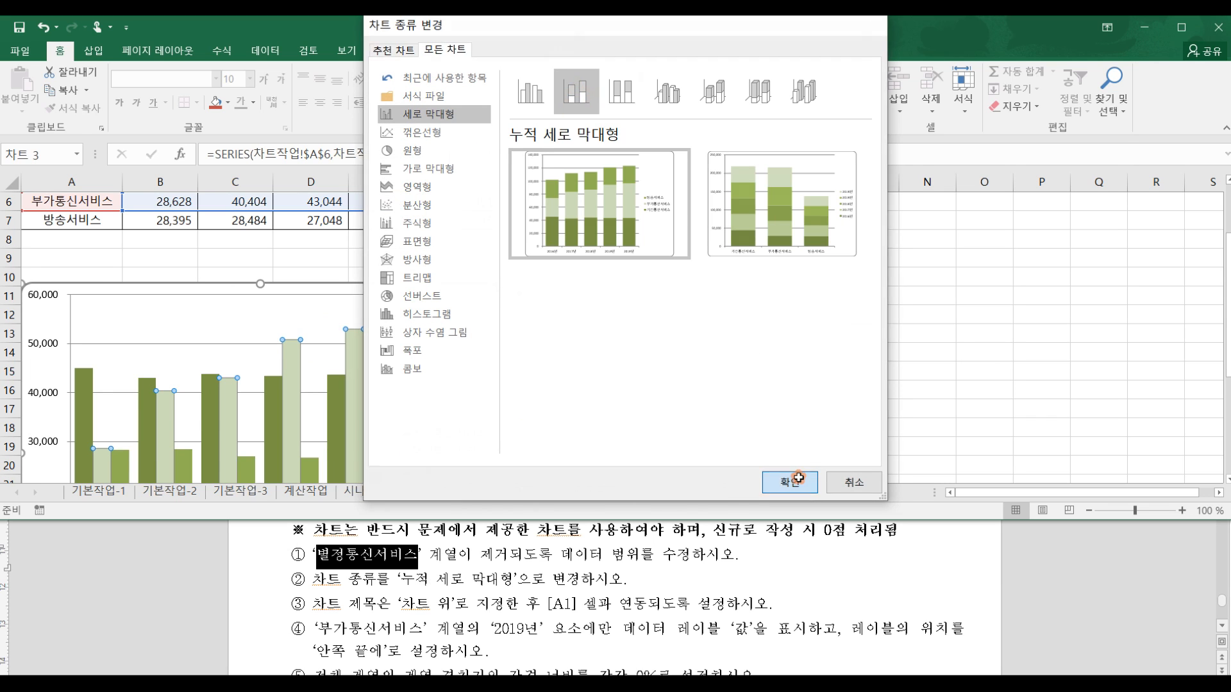
pyautogui.click(790, 482)
pyautogui.scroll(-2, 450, 398)
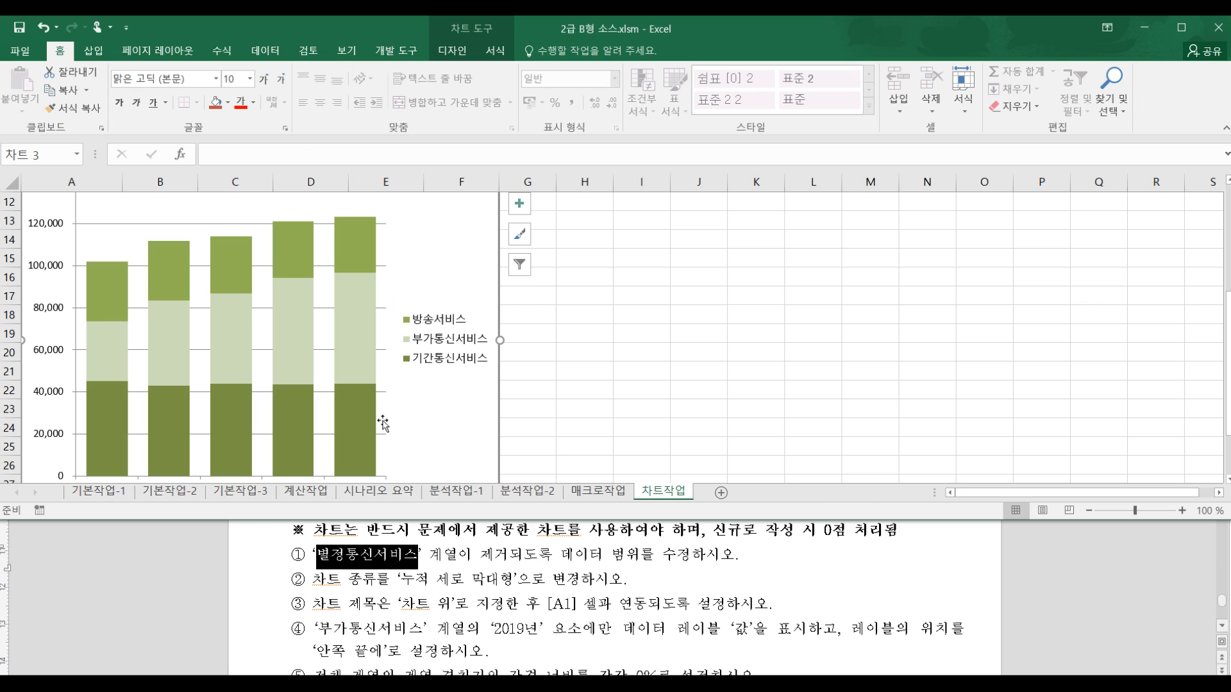
pyautogui.scroll(1, 457, 399)
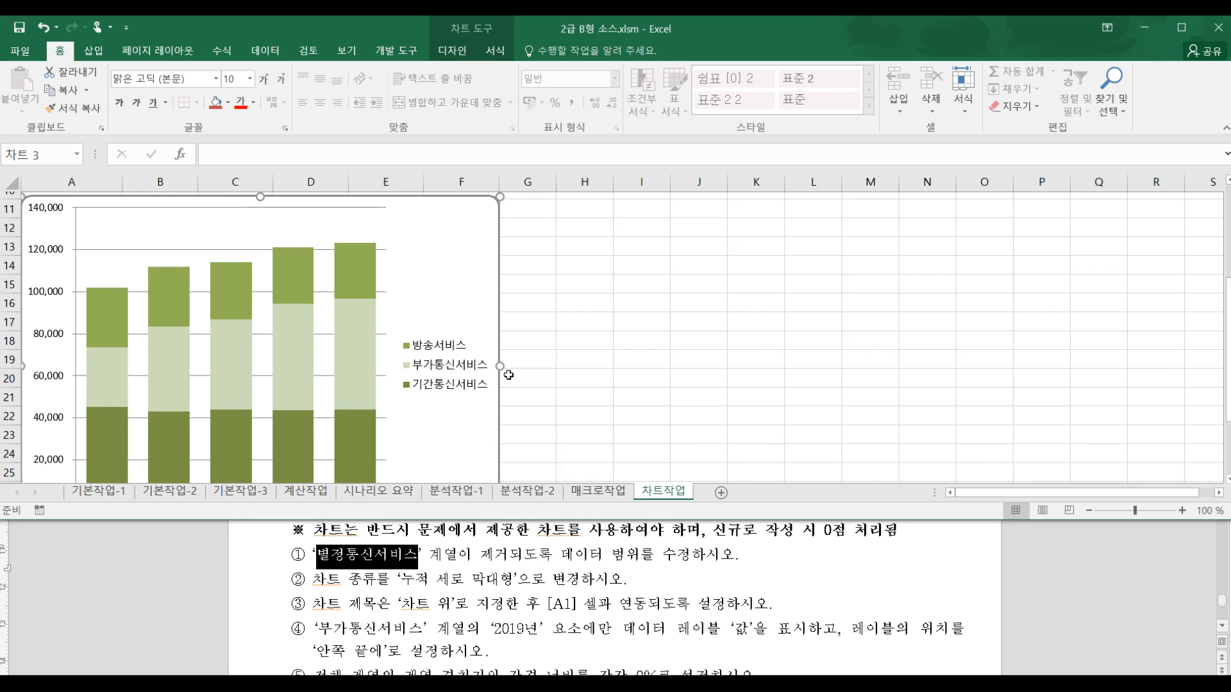
# Step: Add a chart title positioned above the chart (차트 위)
pyautogui.click(454, 49)
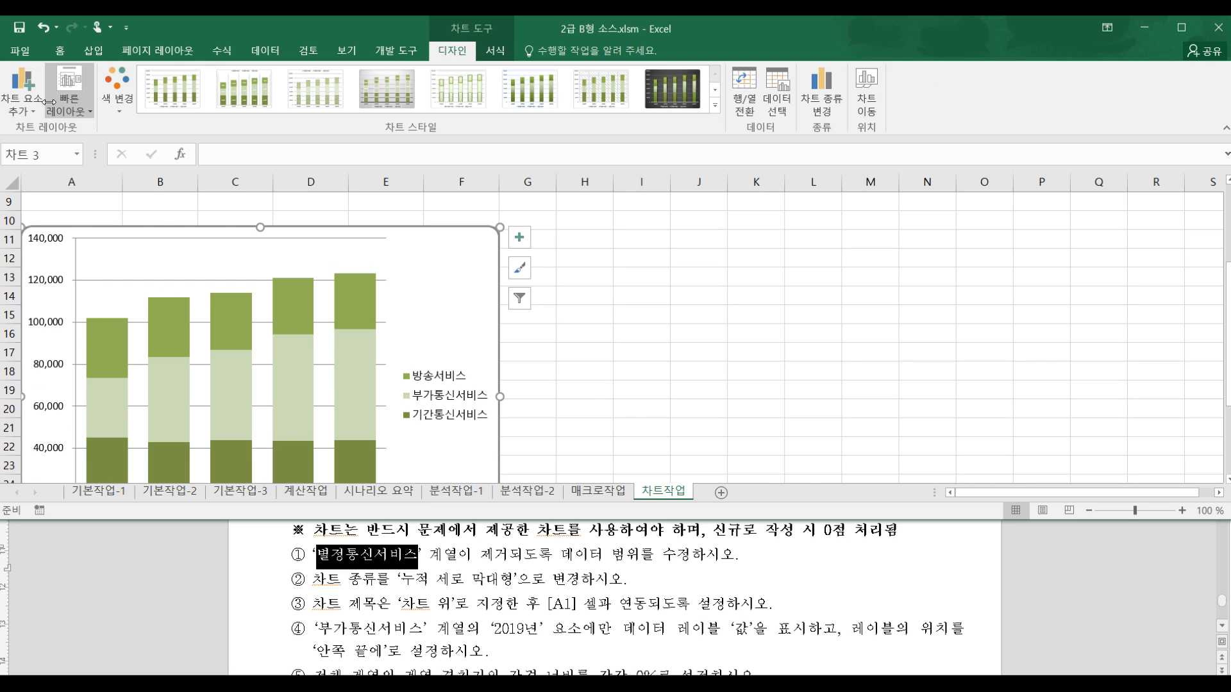
pyautogui.click(25, 106)
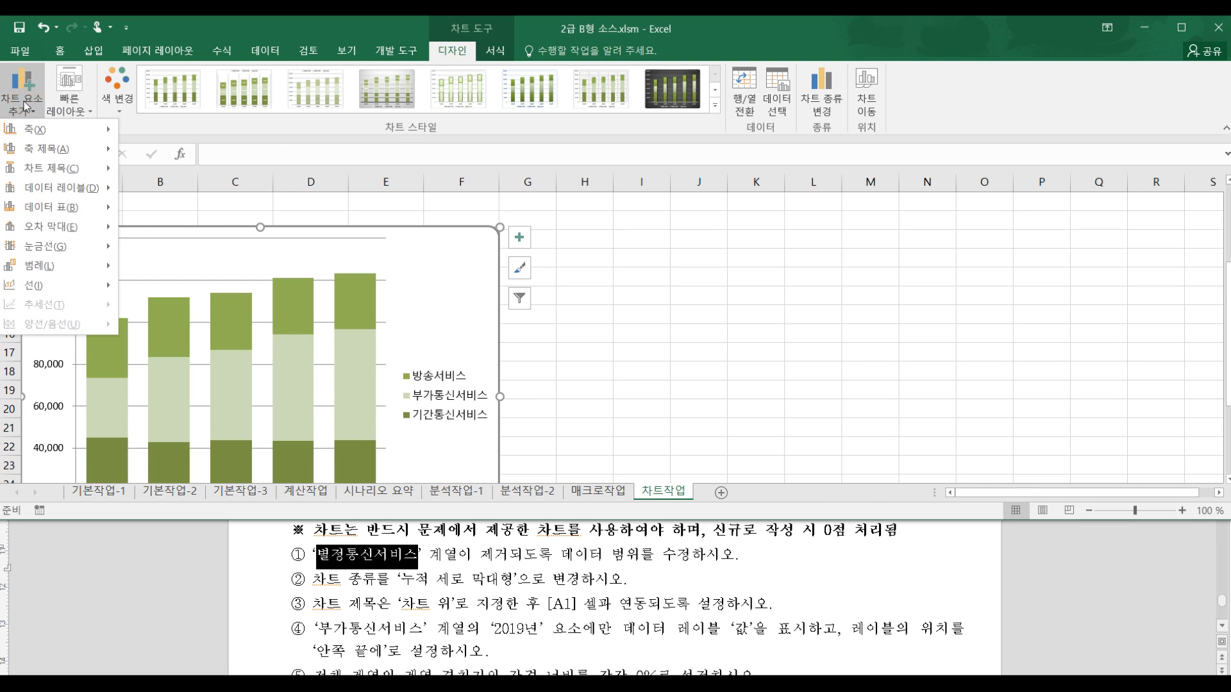
pyautogui.moveTo(64, 160)
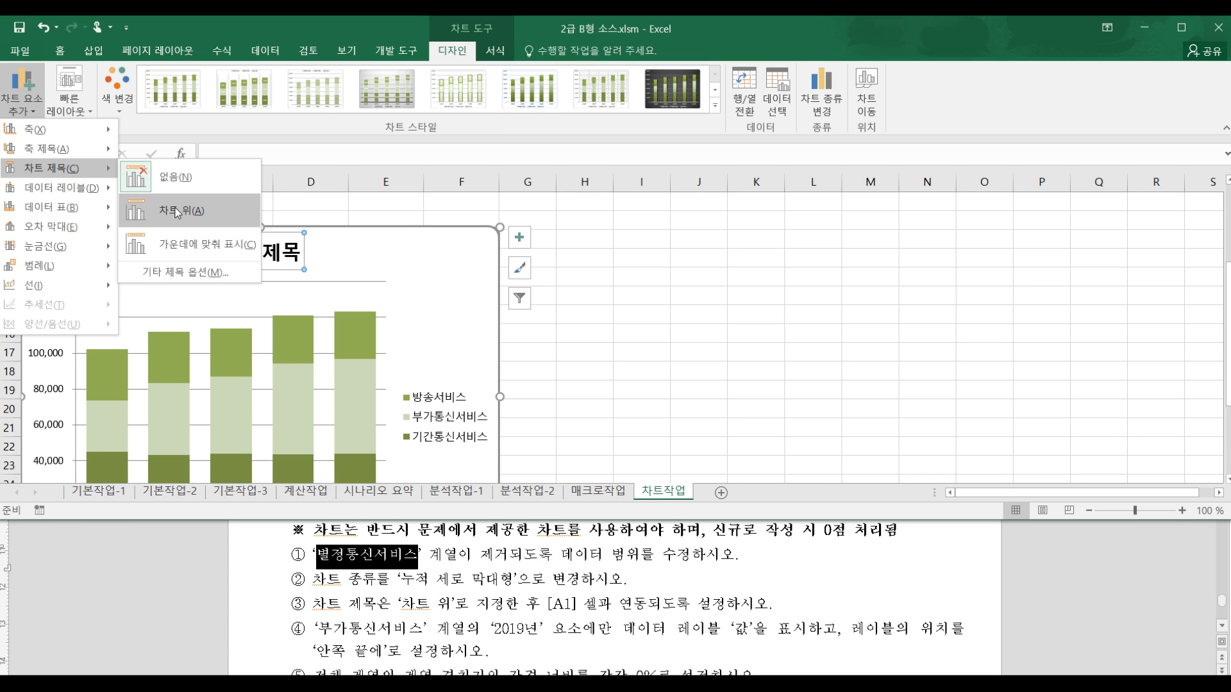
pyautogui.click(178, 211)
# Step: Link the chart title to cell A1 of the 차트작업 sheet
pyautogui.scroll(2, 189, 267)
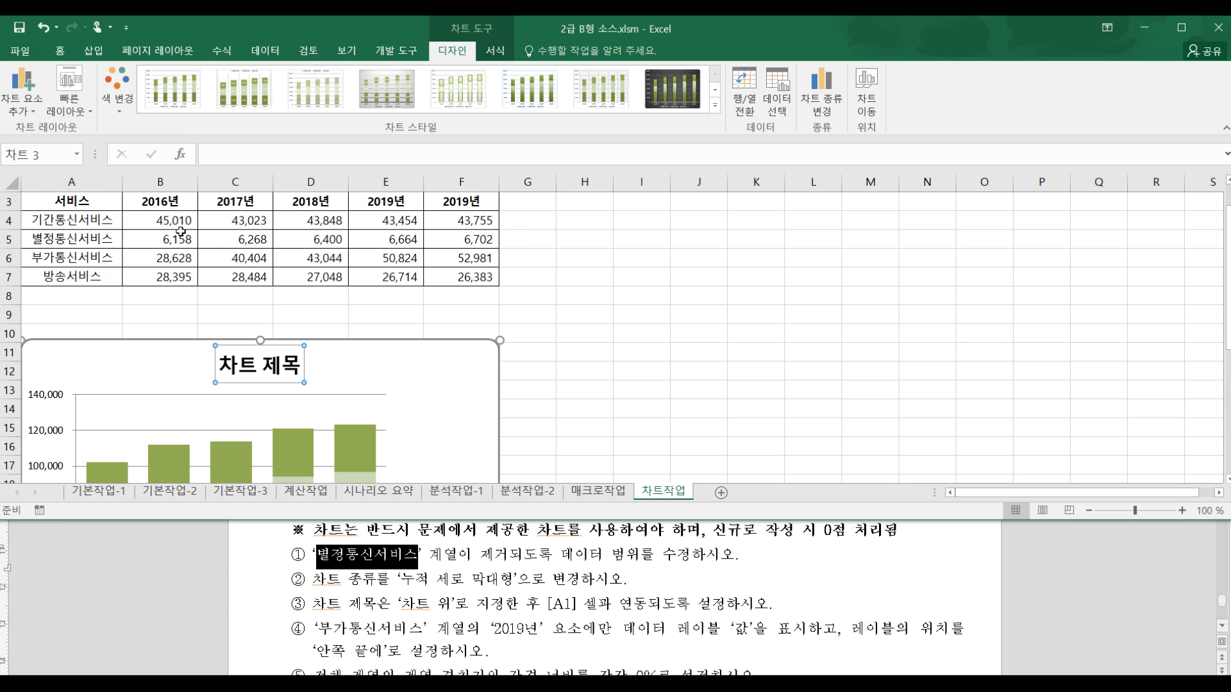
pyautogui.scroll(1, 190, 267)
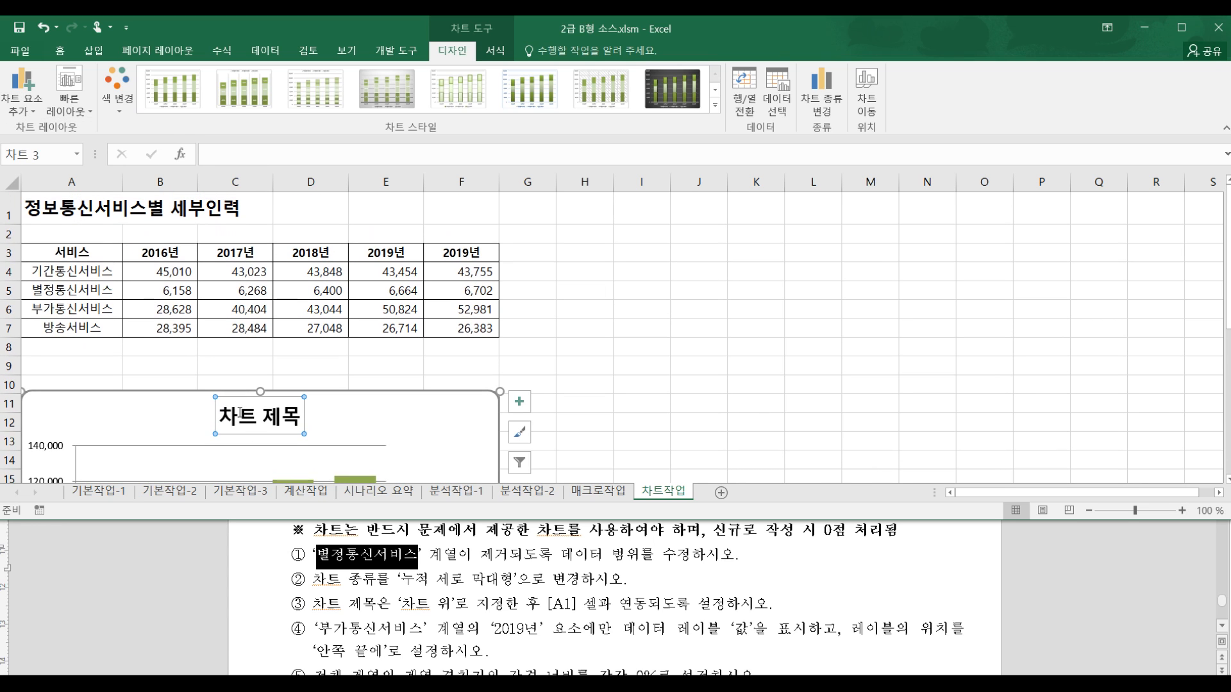
pyautogui.click(216, 152)
pyautogui.write('=')
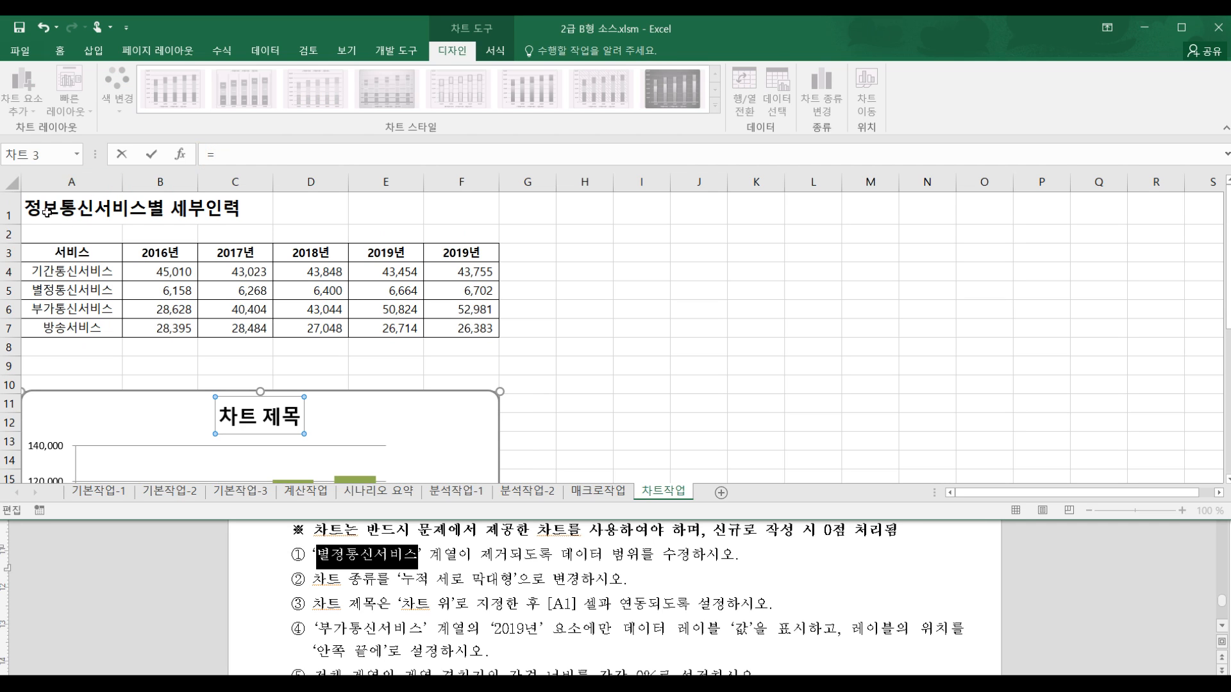
pyautogui.click(87, 214)
pyautogui.press('Return')
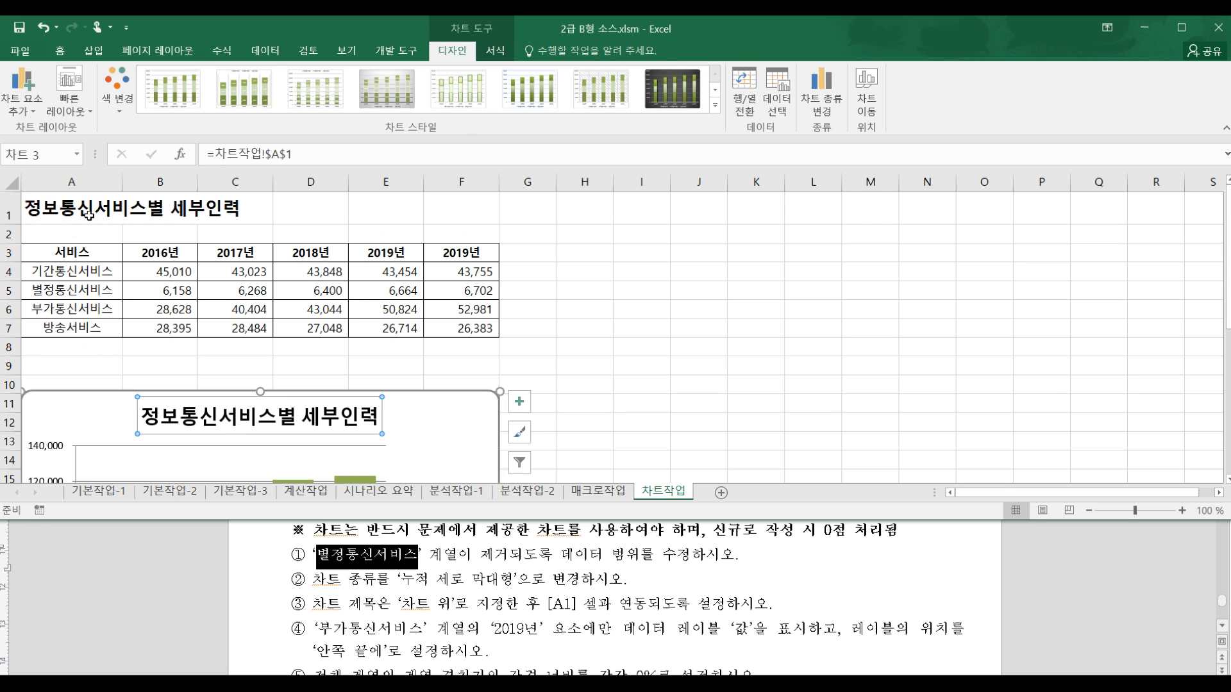
pyautogui.click(596, 410)
# Step: Add a data label to only the first 2019년 element of the 부가통신서비스 series
pyautogui.scroll(-1, 590, 404)
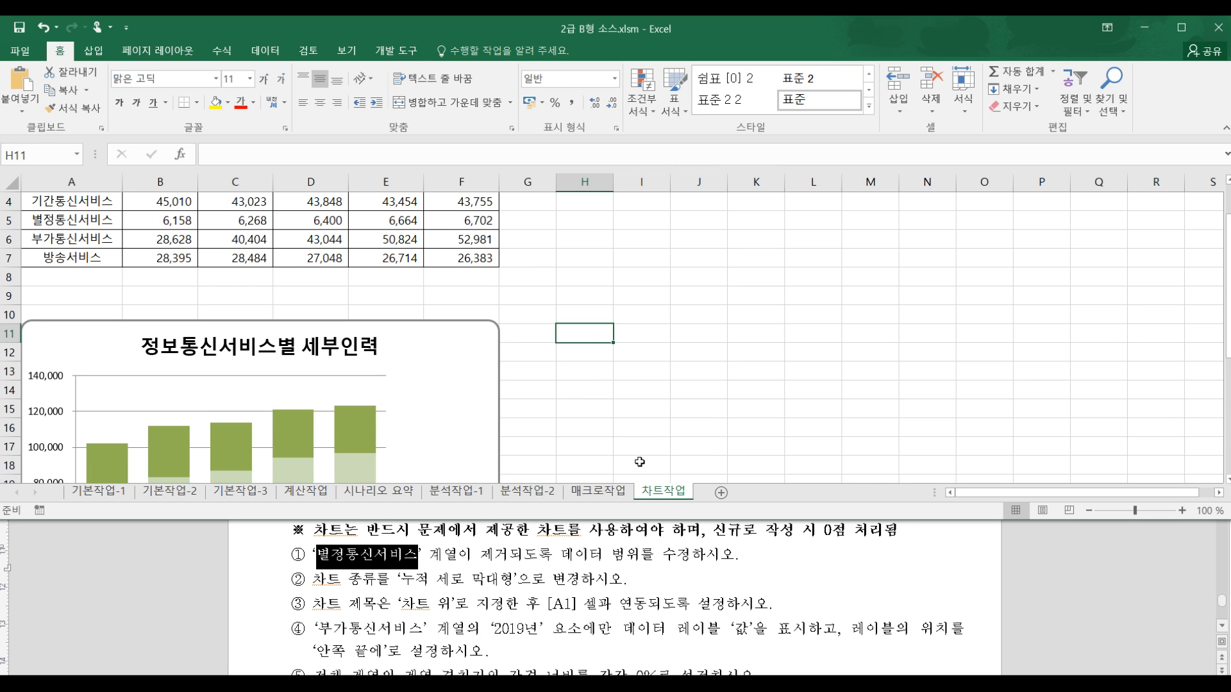
pyautogui.scroll(-3, 622, 409)
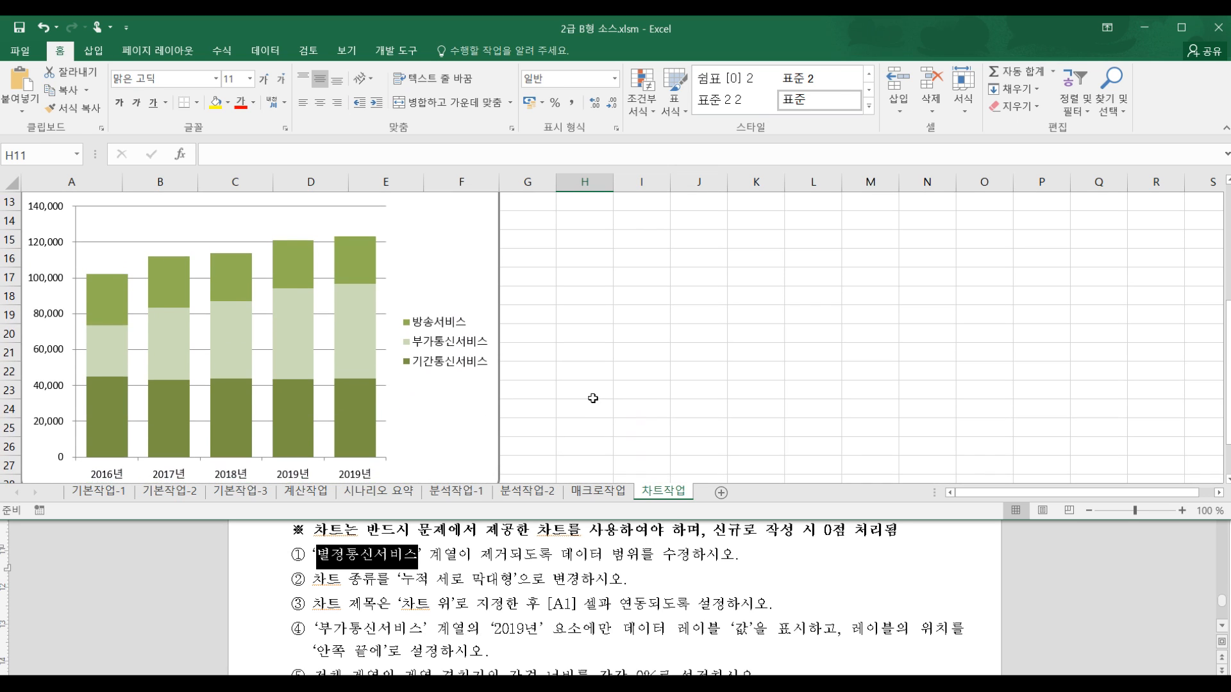
pyautogui.scroll(-1, 593, 398)
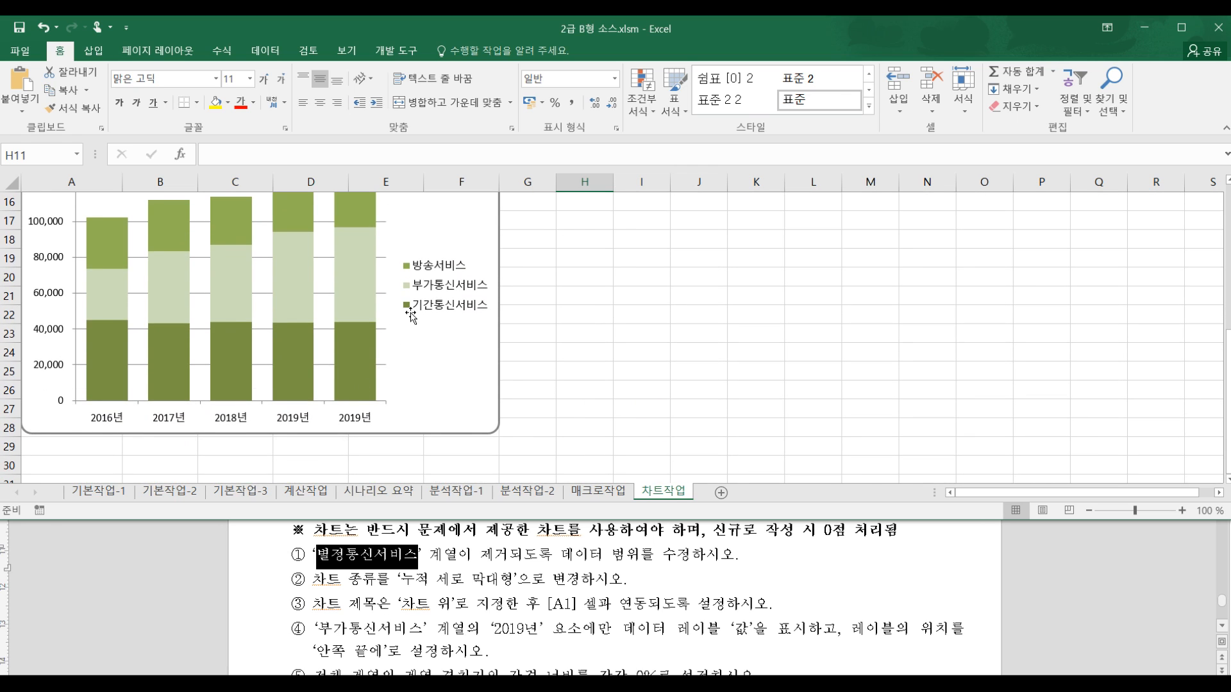
pyautogui.click(353, 294)
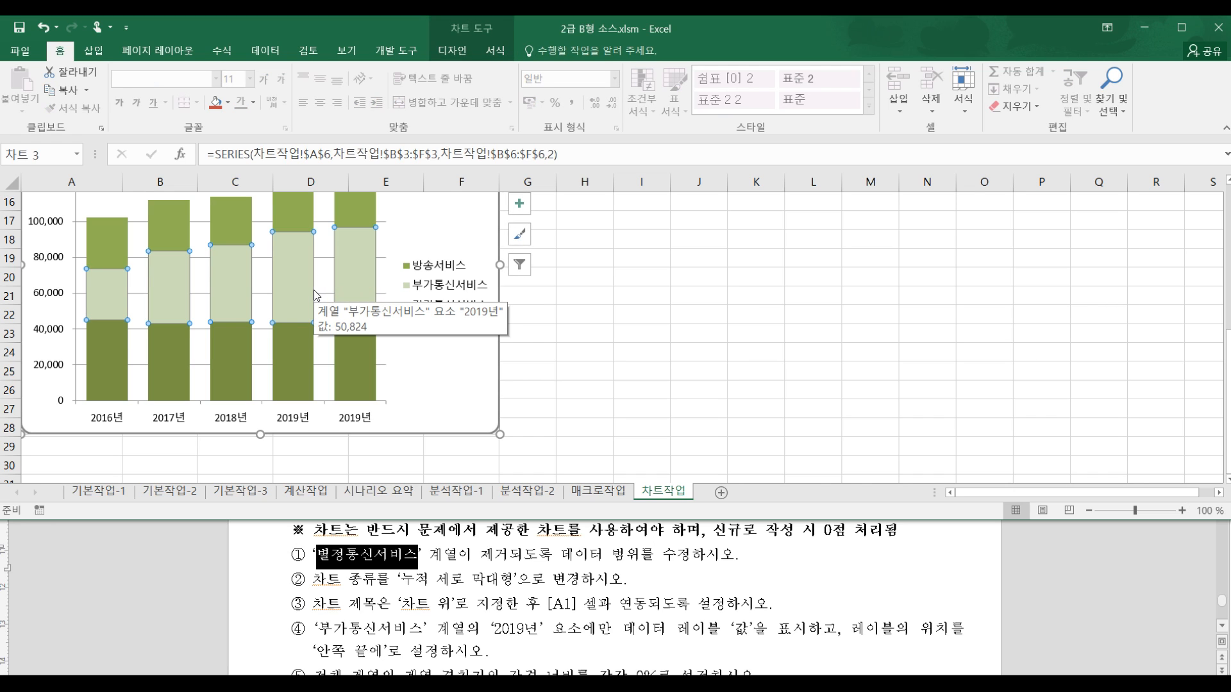
pyautogui.click(313, 289)
pyautogui.click(366, 286)
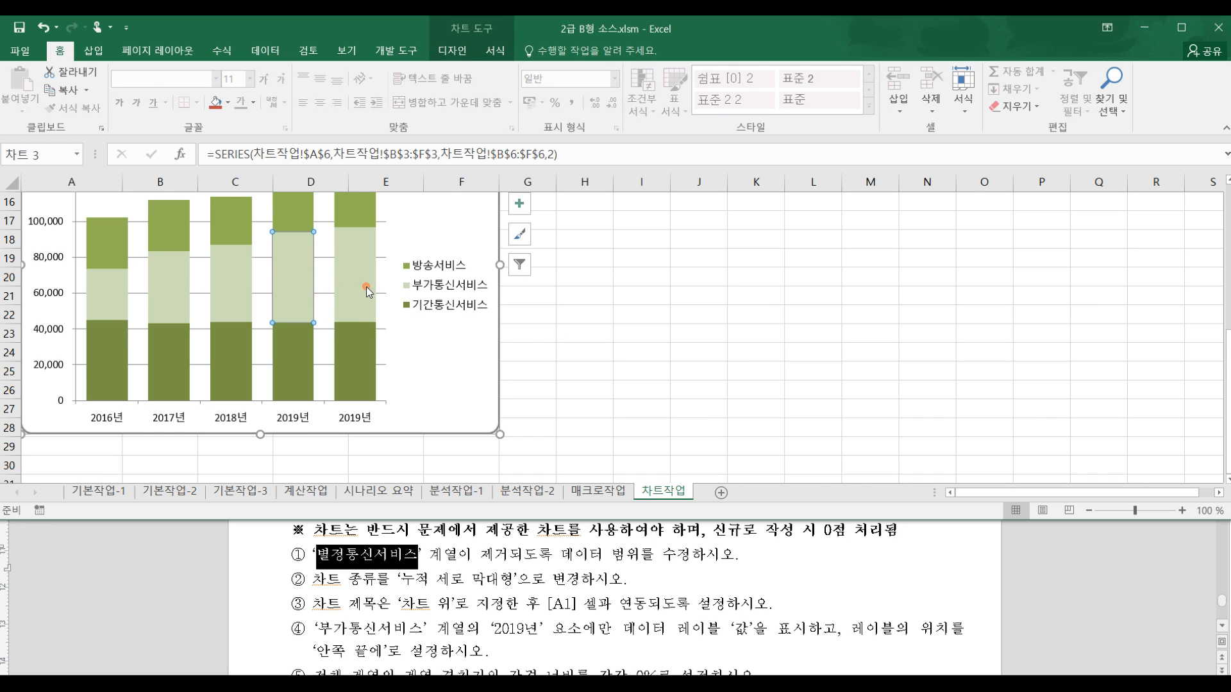
pyautogui.click(290, 294)
pyautogui.click(338, 290)
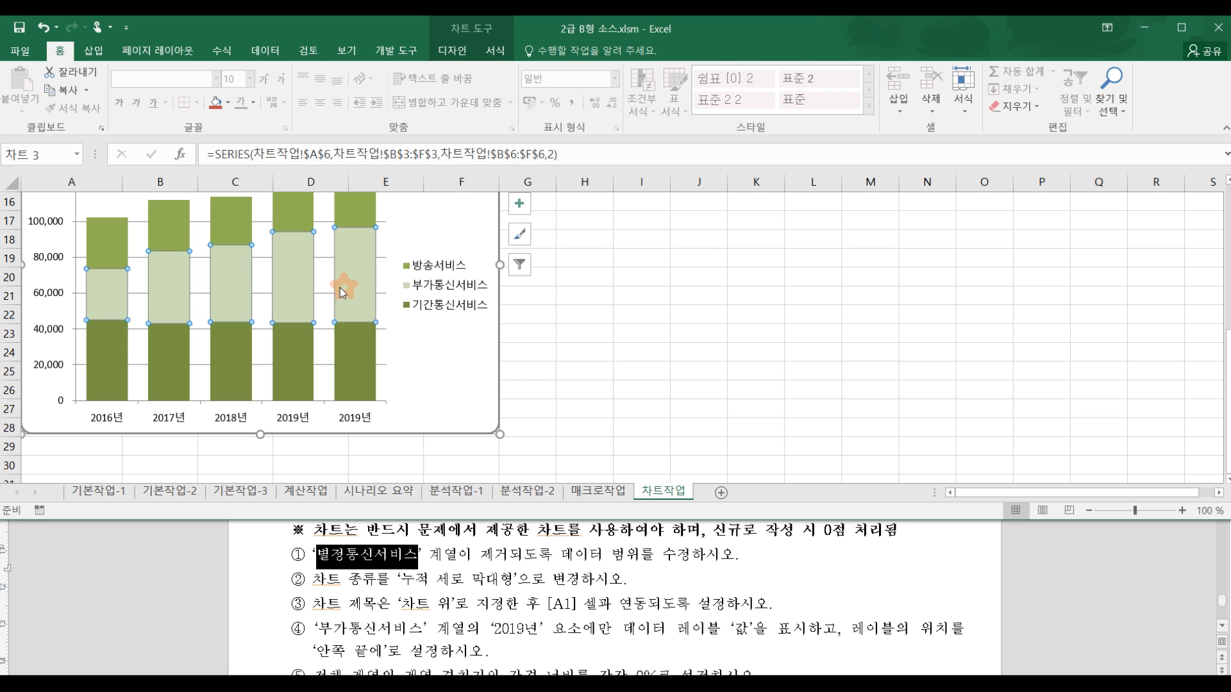
pyautogui.click(289, 290)
pyautogui.rightClick(288, 290)
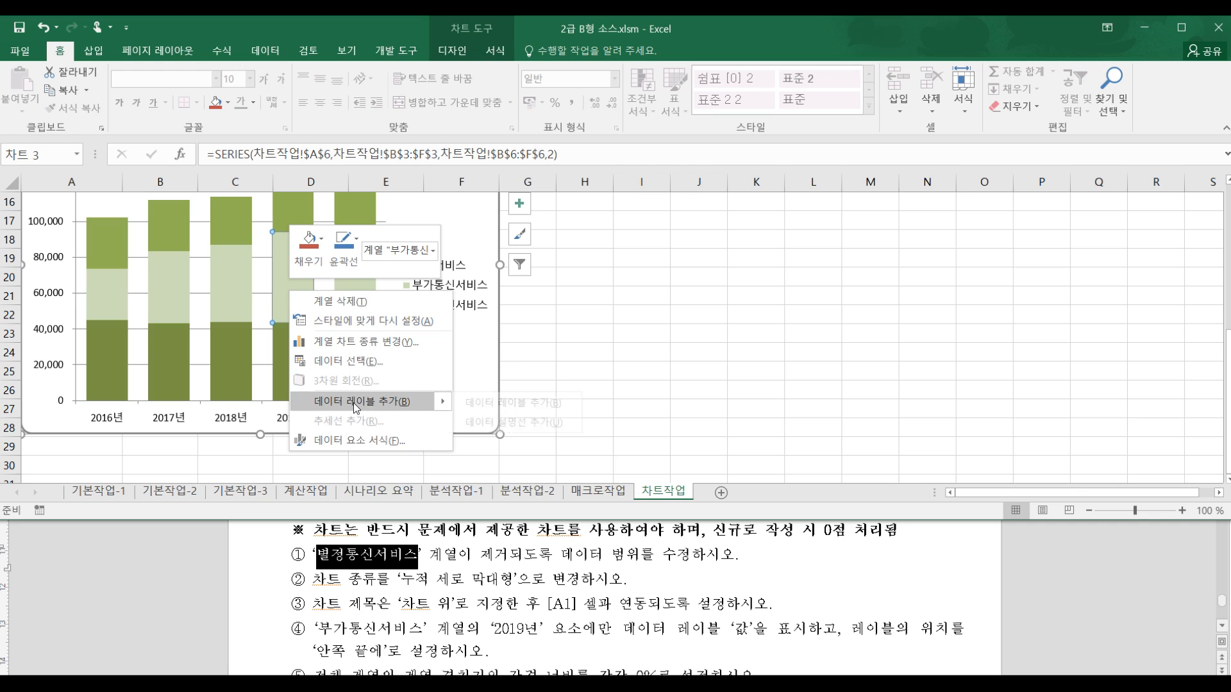
pyautogui.moveTo(353, 402)
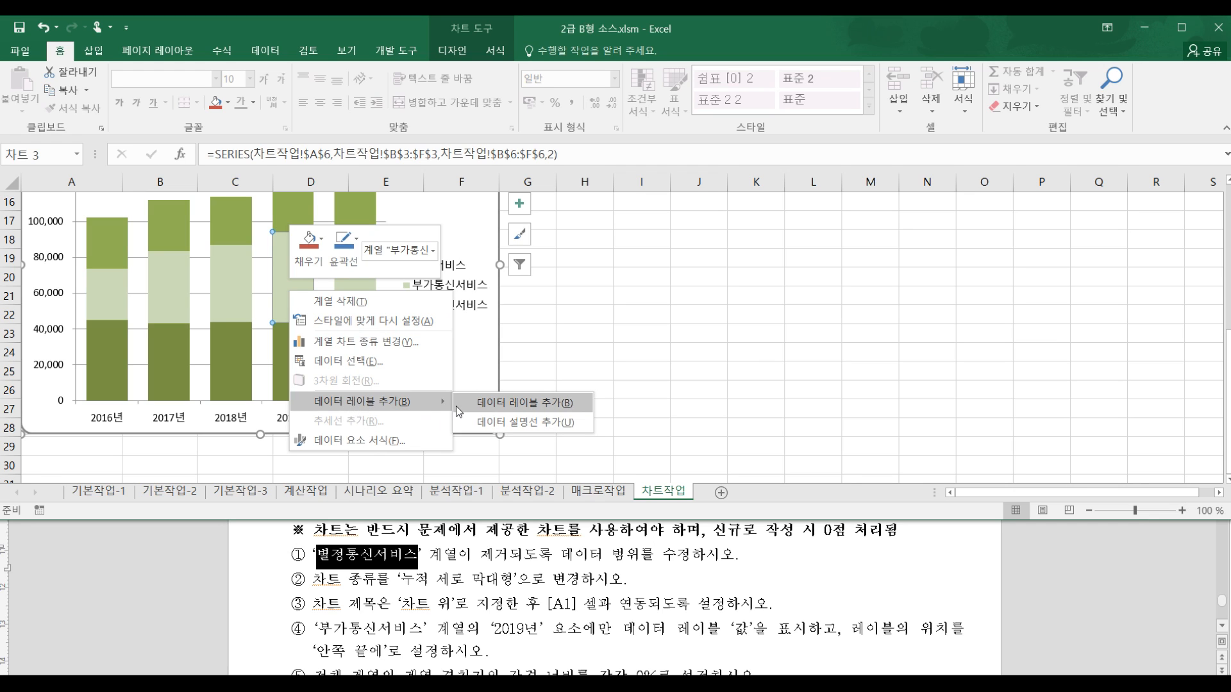
# Step: Set the position of the 부가통신서비스 2019년 data label to inside end (안쪽 끝에)
pyautogui.click(288, 279)
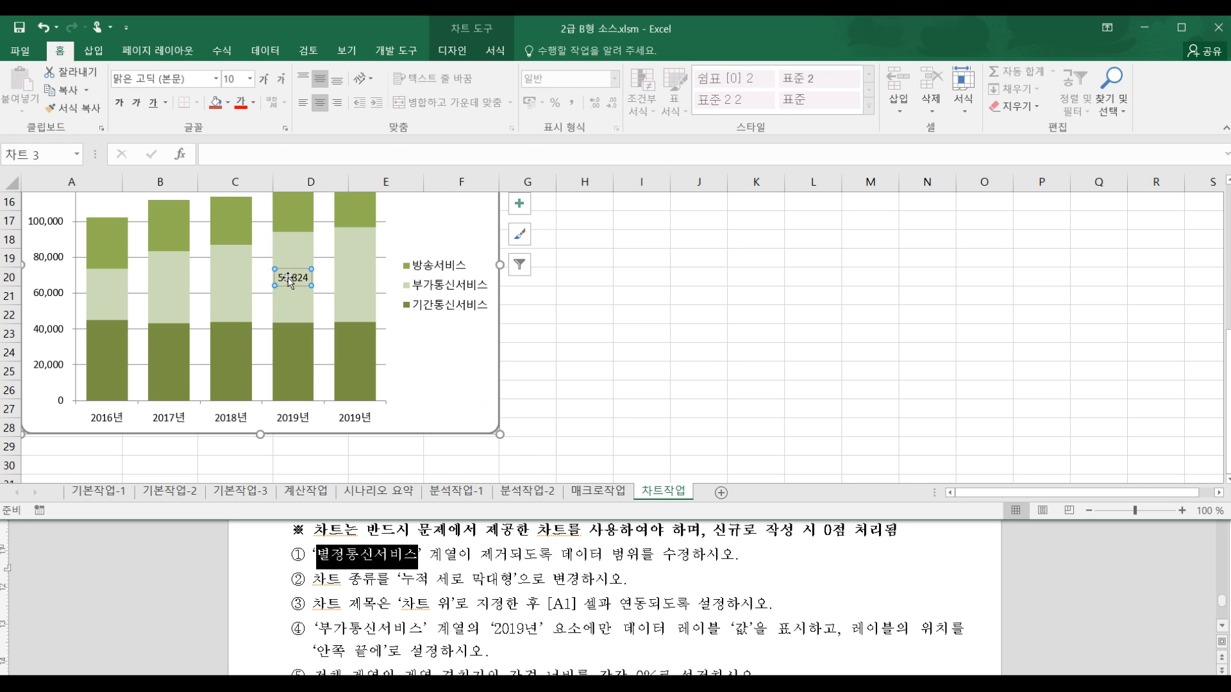
pyautogui.rightClick(289, 280)
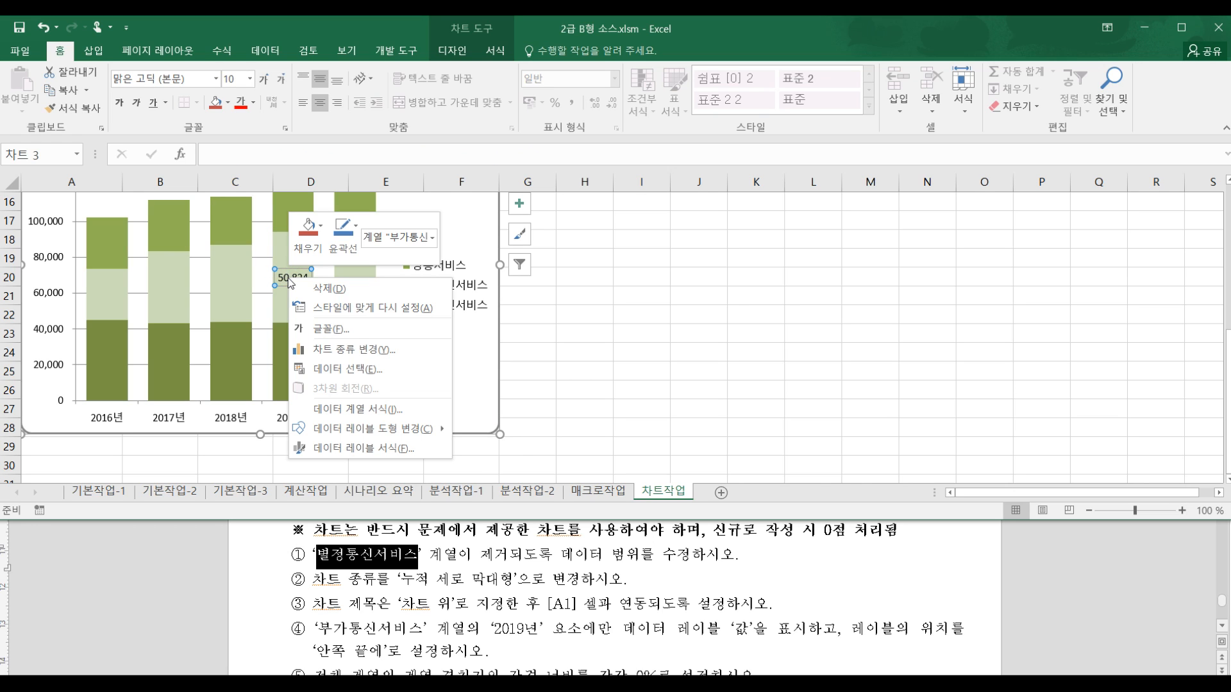
pyautogui.click(405, 448)
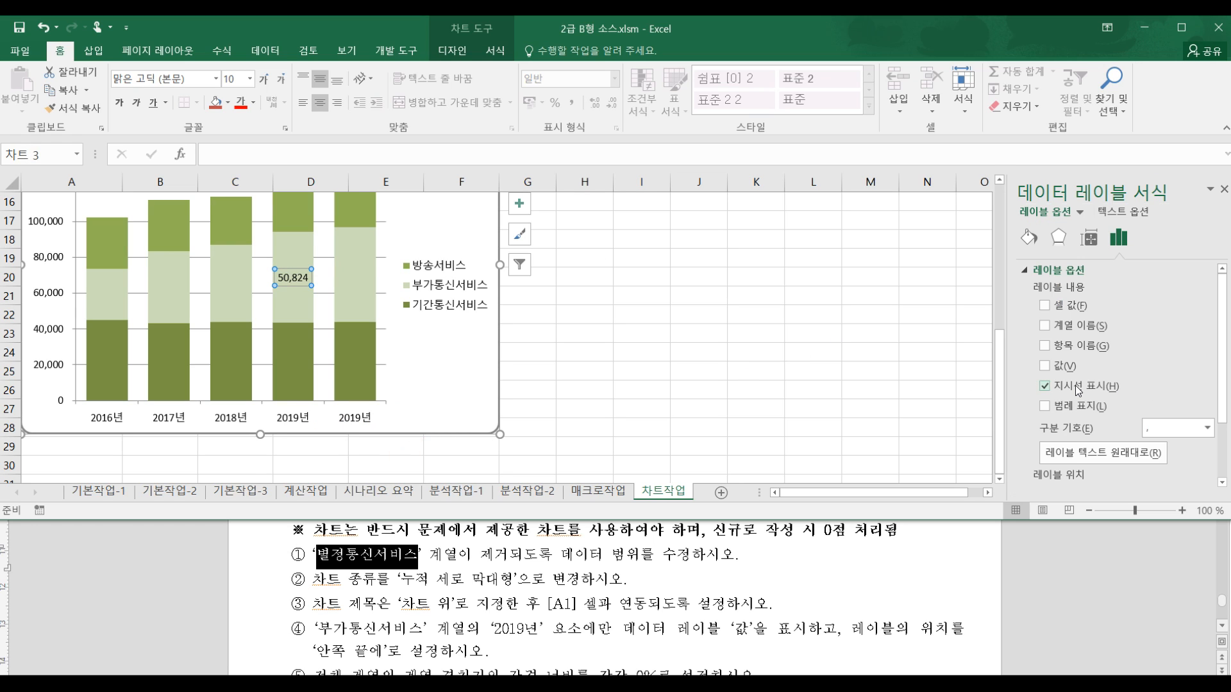
pyautogui.scroll(-1, 1078, 390)
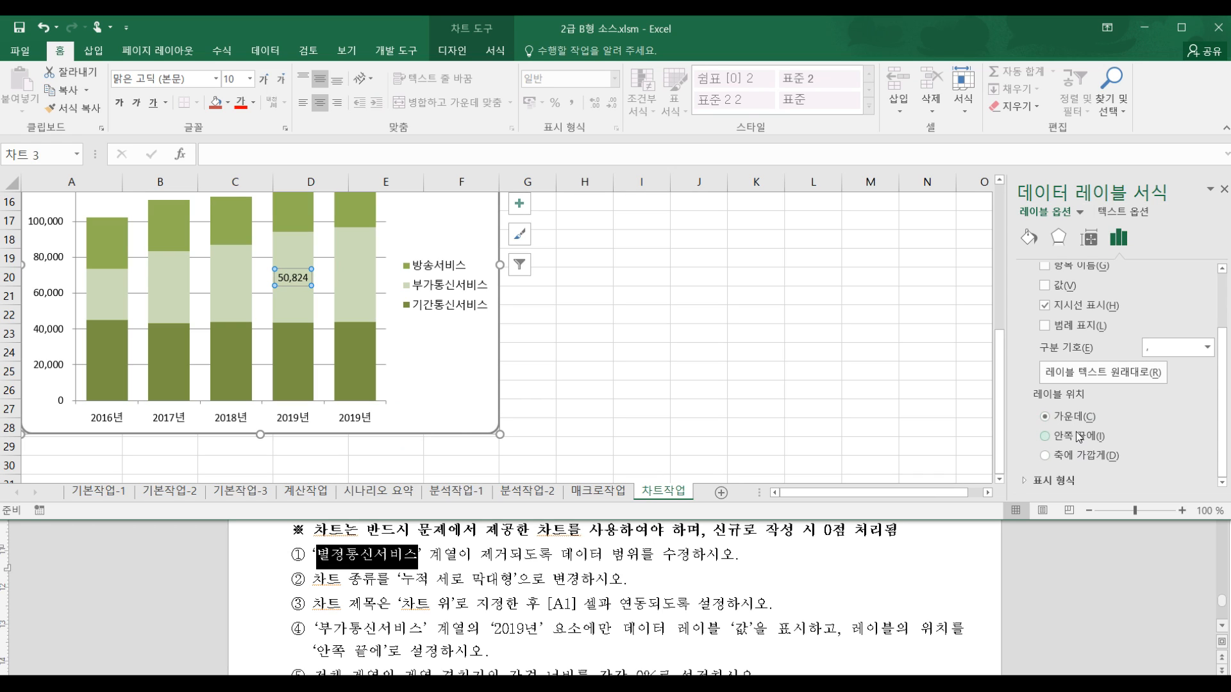
pyautogui.click(1079, 437)
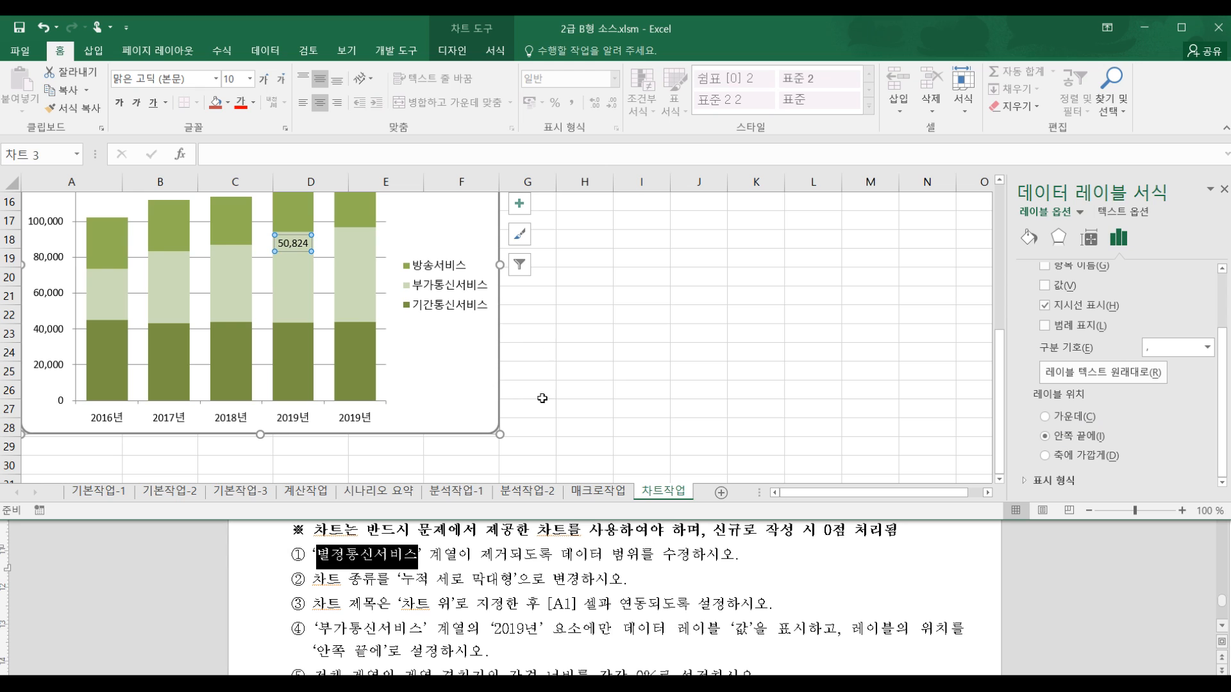
pyautogui.click(550, 350)
# Step: Highlight instruction ⑤ on series overlap and gap width in the Hangul document and return to Excel
pyautogui.click(467, 625)
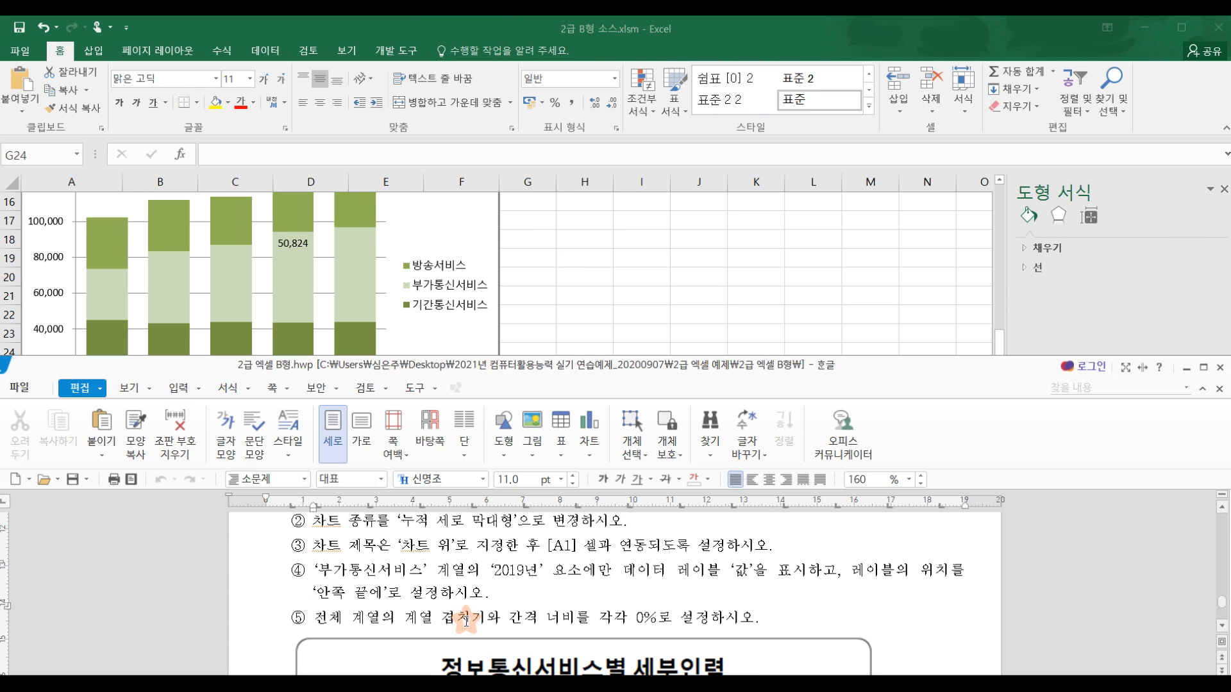
pyautogui.moveTo(316, 621); pyautogui.dragTo(767, 630)
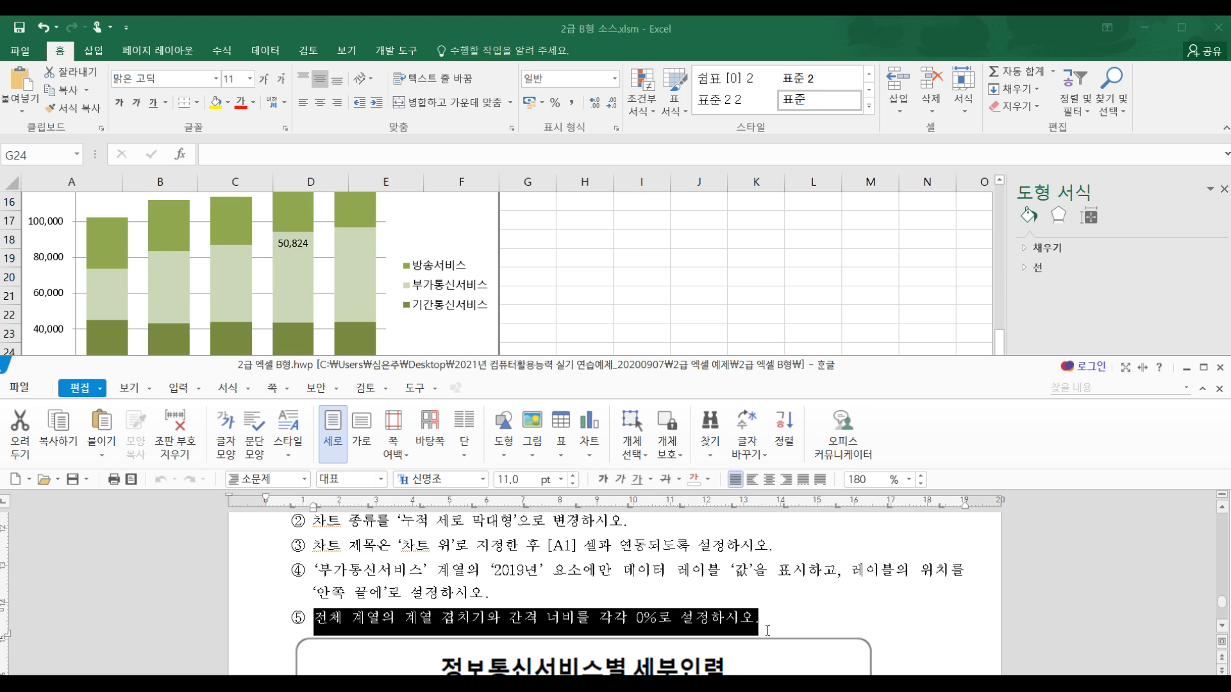
pyautogui.click(605, 253)
# Step: Set both the series overlap (계열 겹치기) and gap width (간격 너비) of the chart's series to 0%
pyautogui.scroll(1, 659, 316)
pyautogui.moveTo(341, 295)
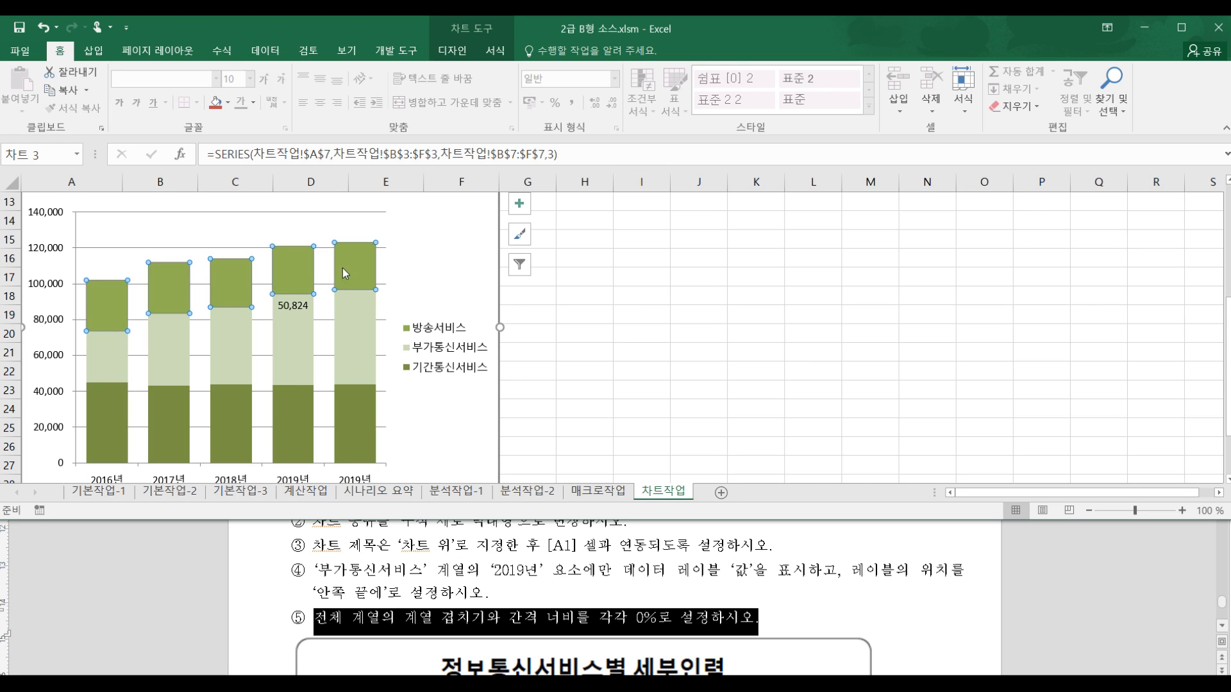
pyautogui.click(355, 320)
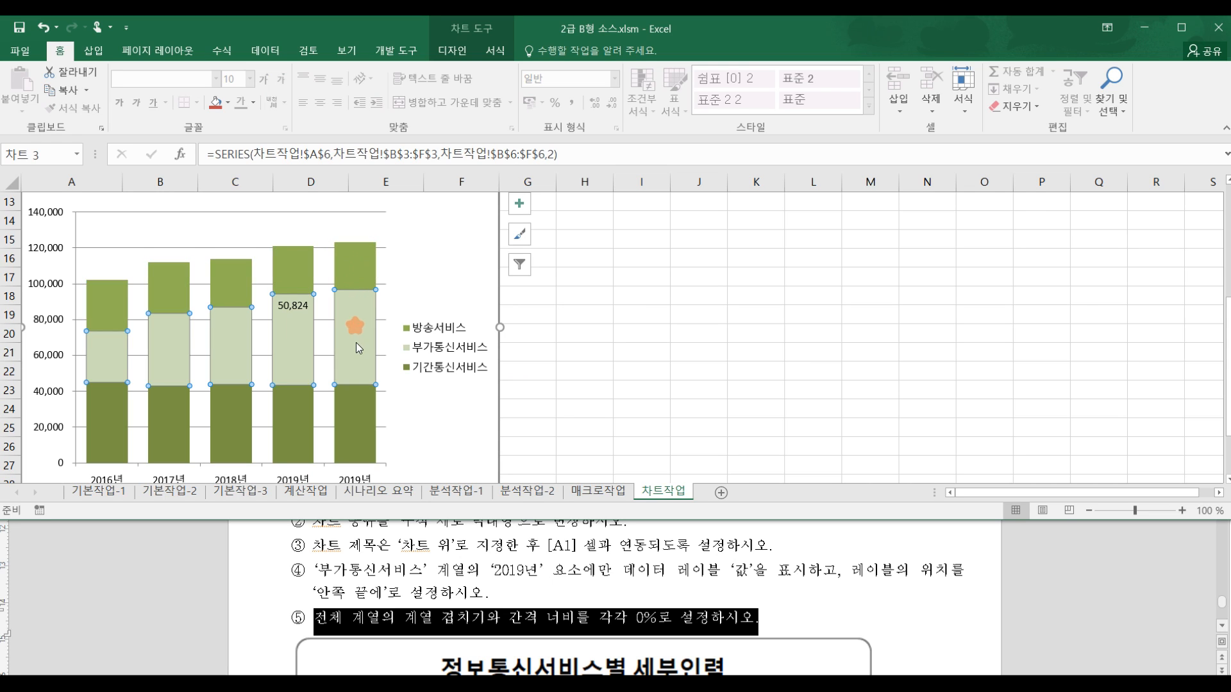
pyautogui.click(346, 264)
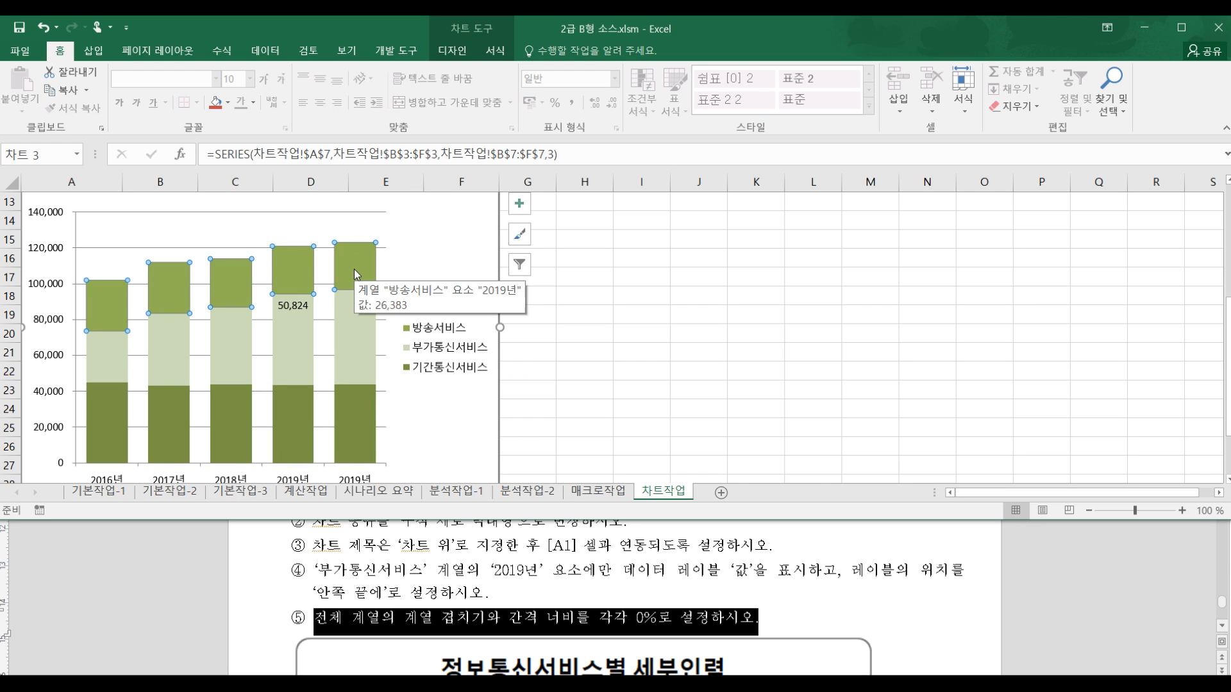
pyautogui.rightClick(357, 274)
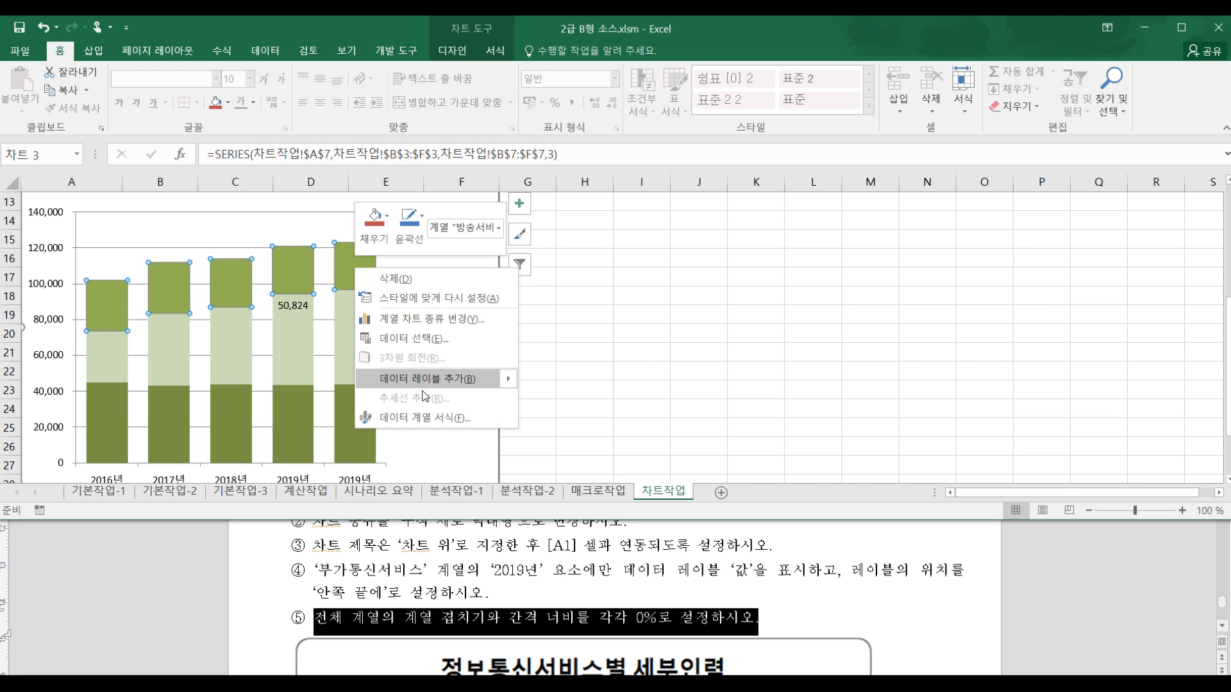
pyautogui.click(440, 420)
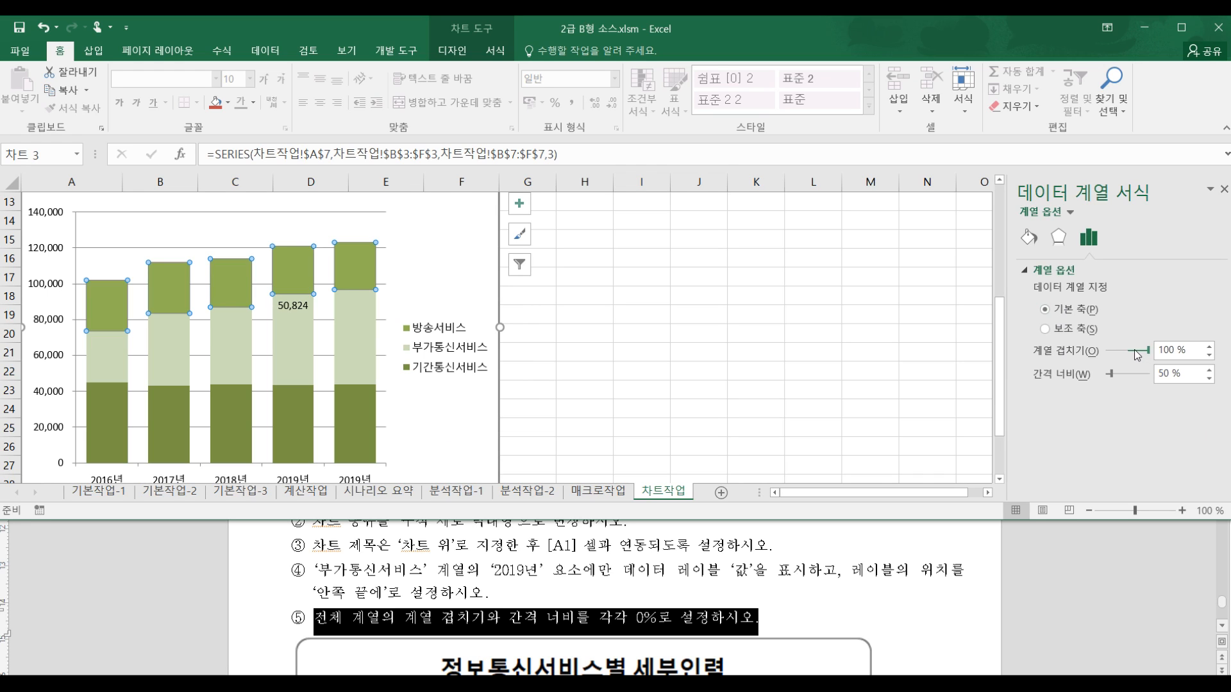
pyautogui.doubleClick(1179, 353)
pyautogui.write('0')
pyautogui.doubleClick(1175, 375)
pyautogui.write('0')
pyautogui.click(801, 408)
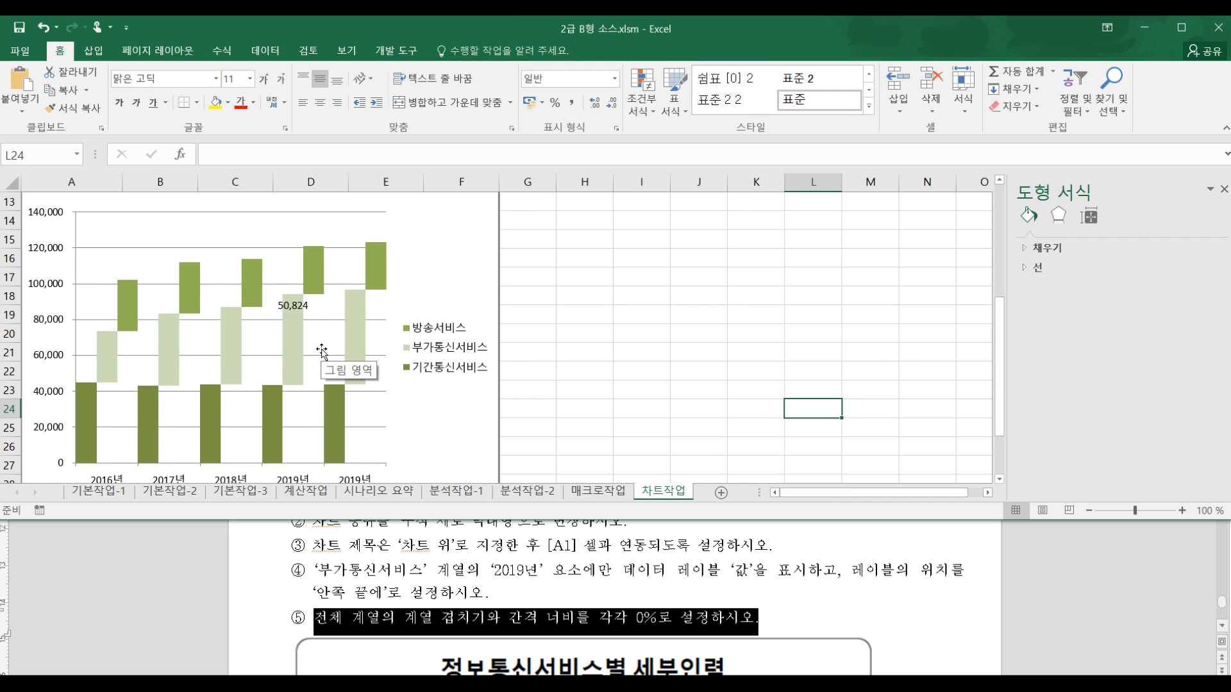
# Step: Examine the reference chart in the Hangul document, especially its 2019년 data label and category labels, and return to Excel to compare the 차트작업 chart
pyautogui.click(593, 567)
pyautogui.scroll(-5, 609, 577)
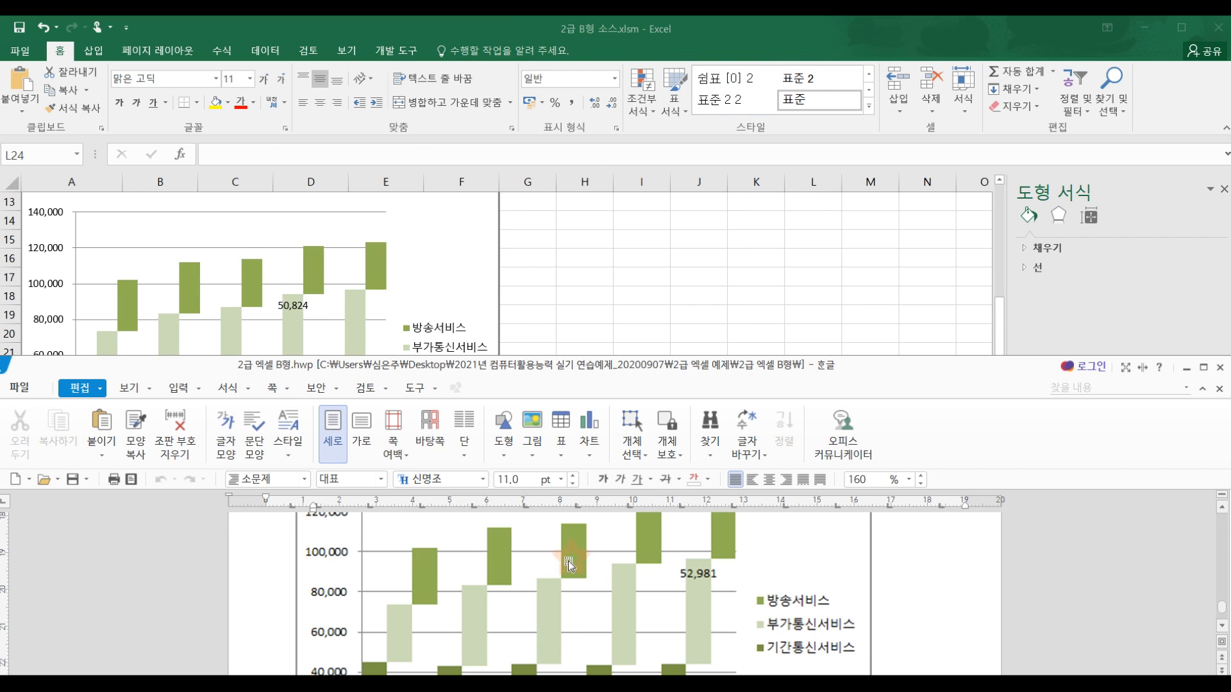
pyautogui.scroll(2, 626, 585)
pyautogui.scroll(-2, 626, 585)
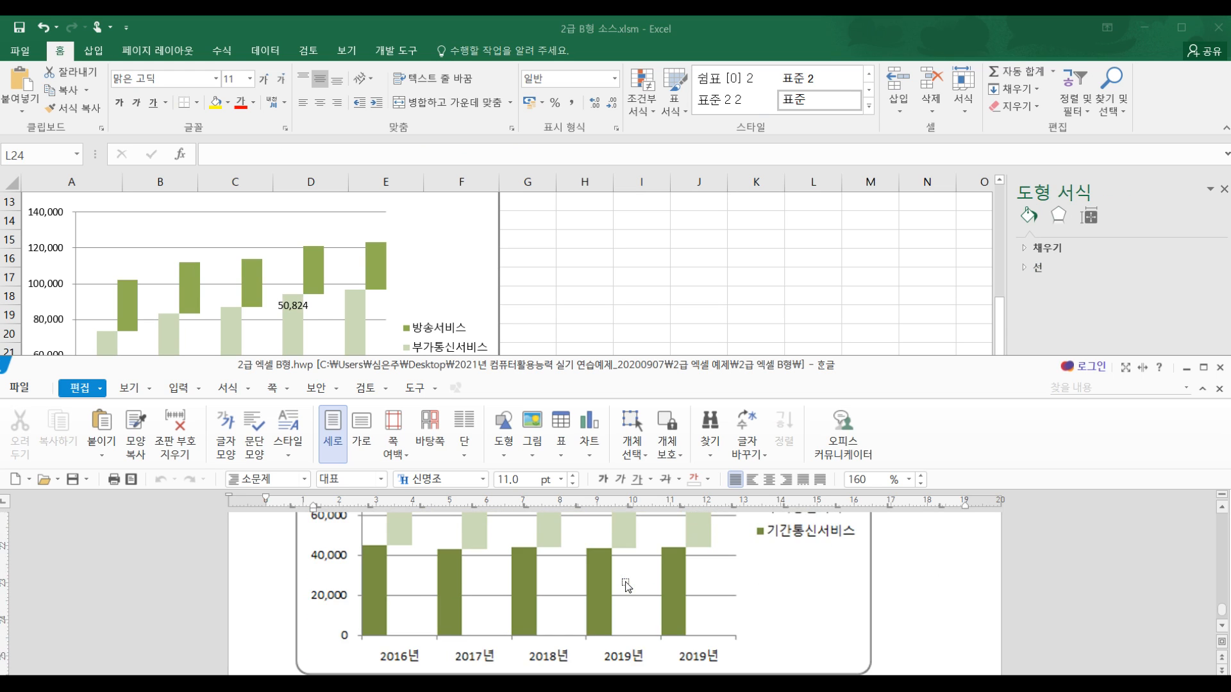
pyautogui.scroll(3, 626, 585)
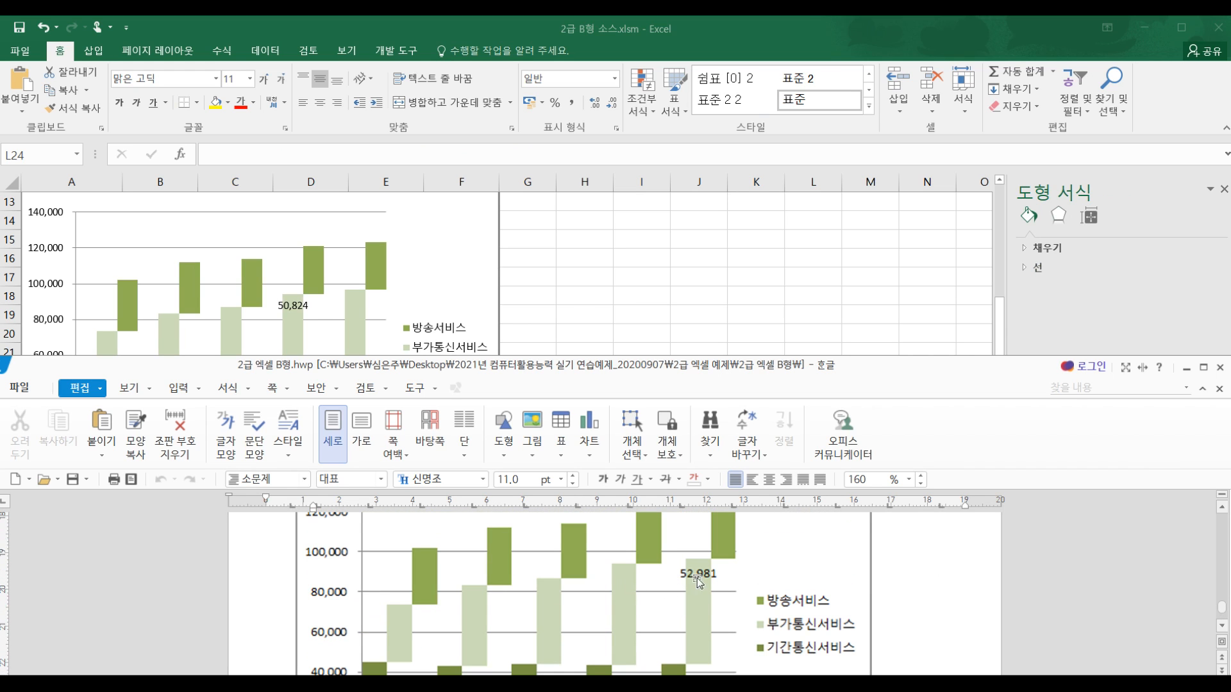
pyautogui.scroll(-3, 648, 596)
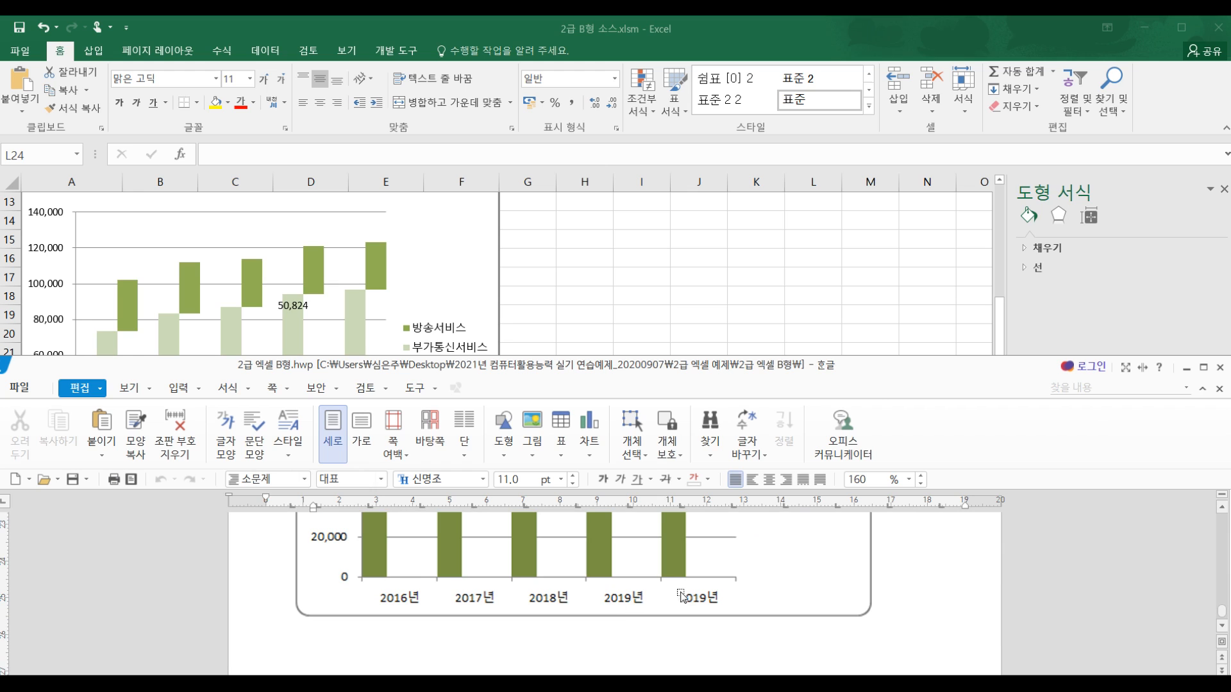
pyautogui.scroll(3, 686, 589)
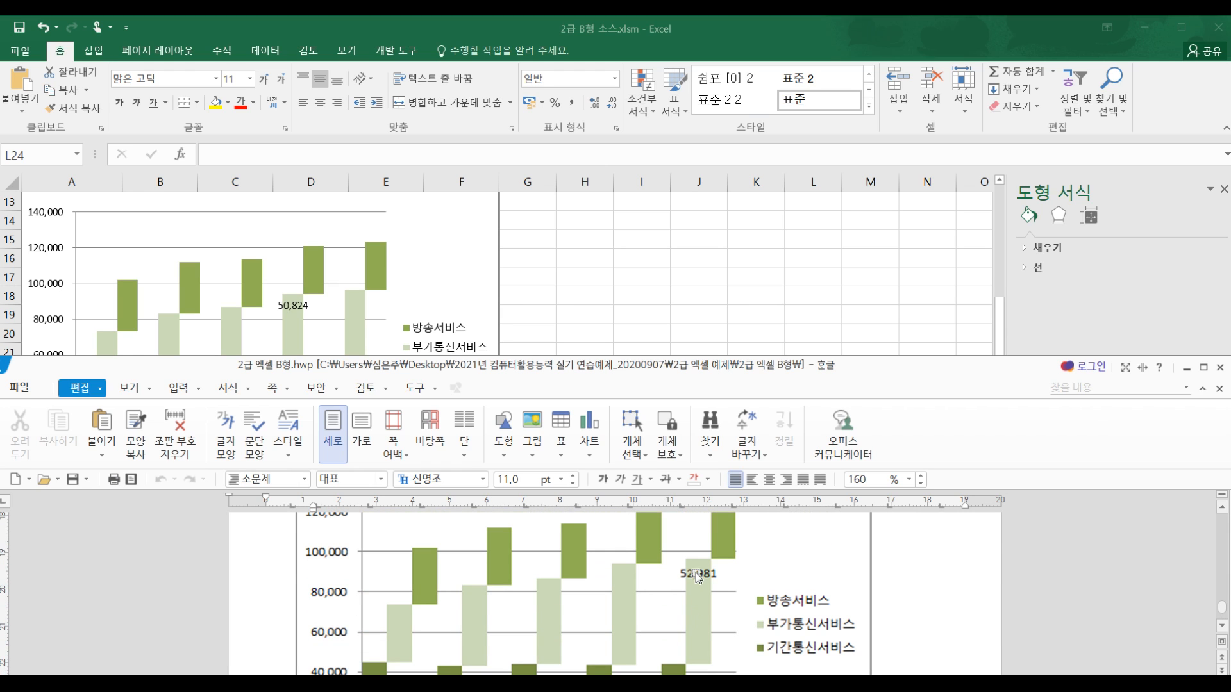
pyautogui.scroll(-3, 631, 586)
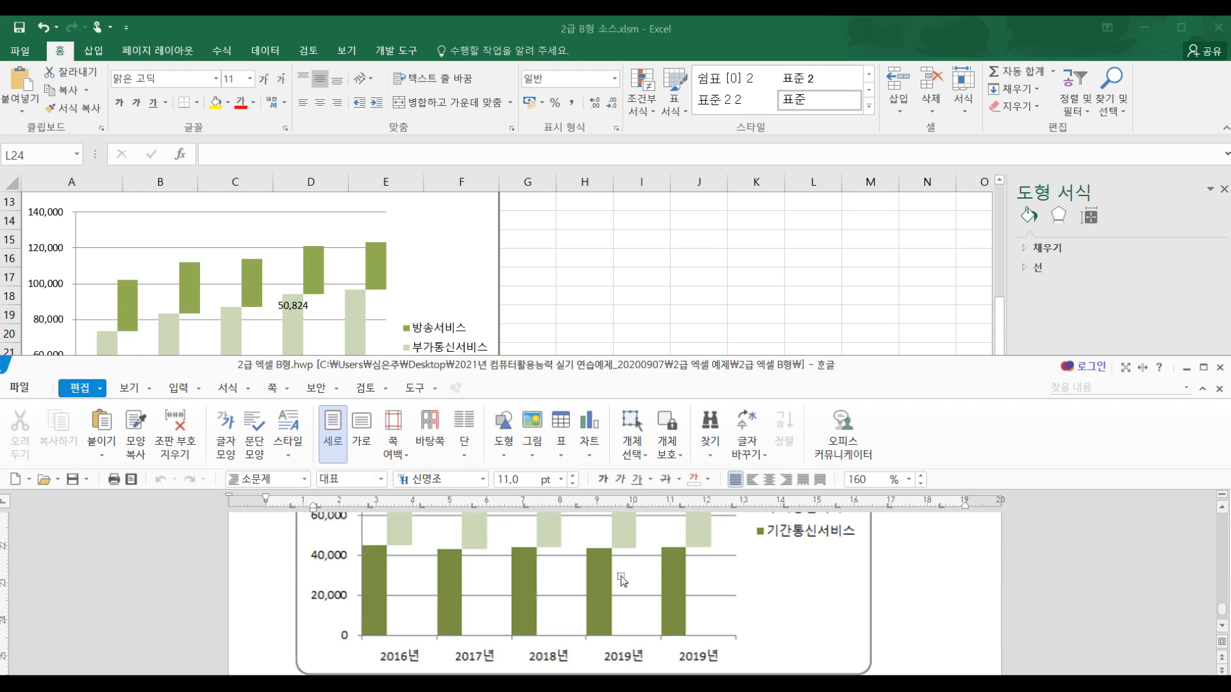
pyautogui.scroll(-1, 620, 603)
pyautogui.scroll(5, 641, 593)
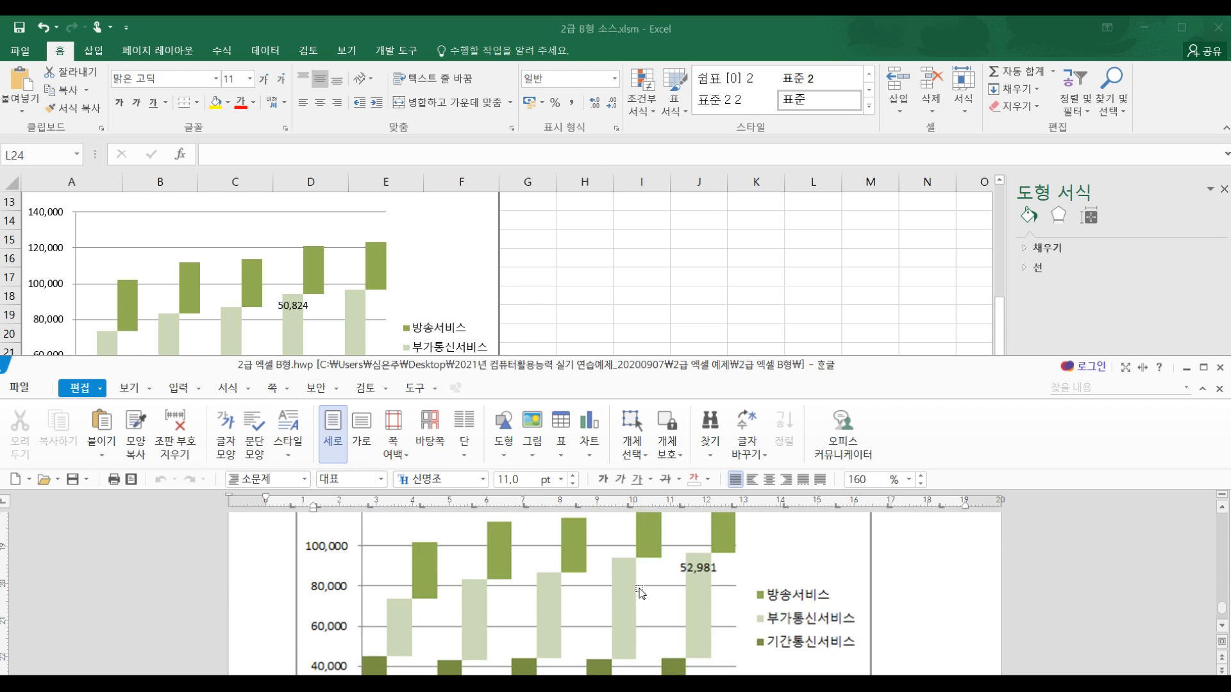
pyautogui.scroll(-5, 640, 593)
pyautogui.click(581, 330)
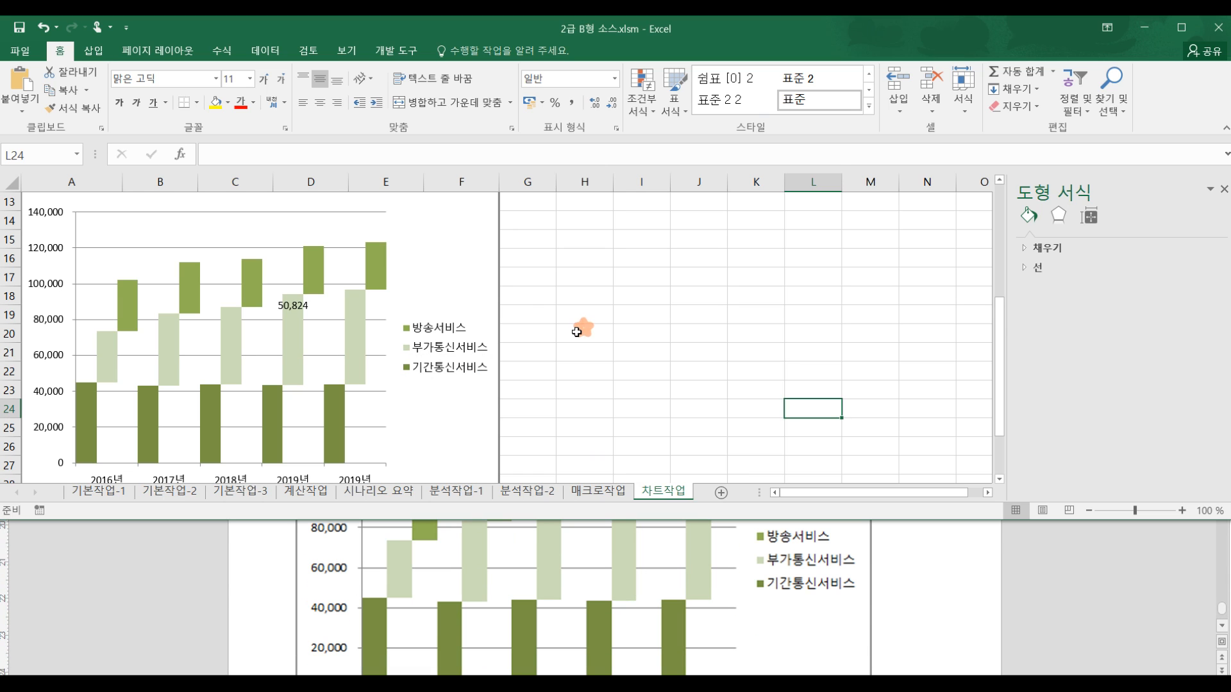
pyautogui.scroll(-2, 577, 331)
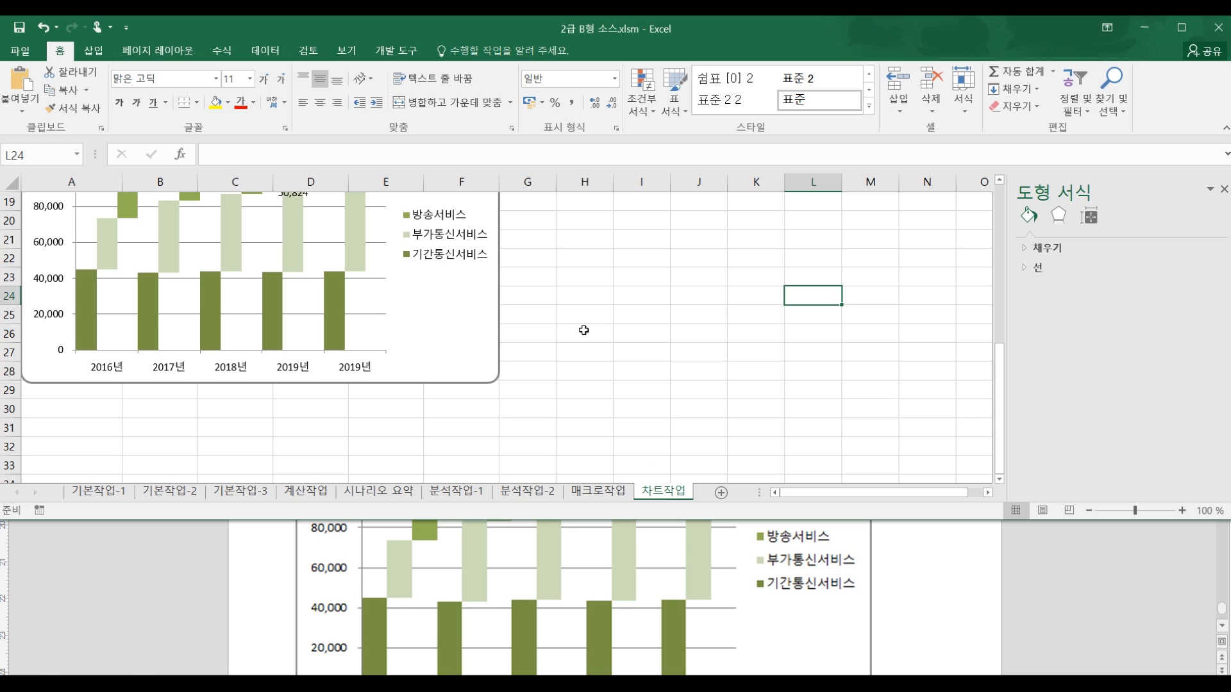